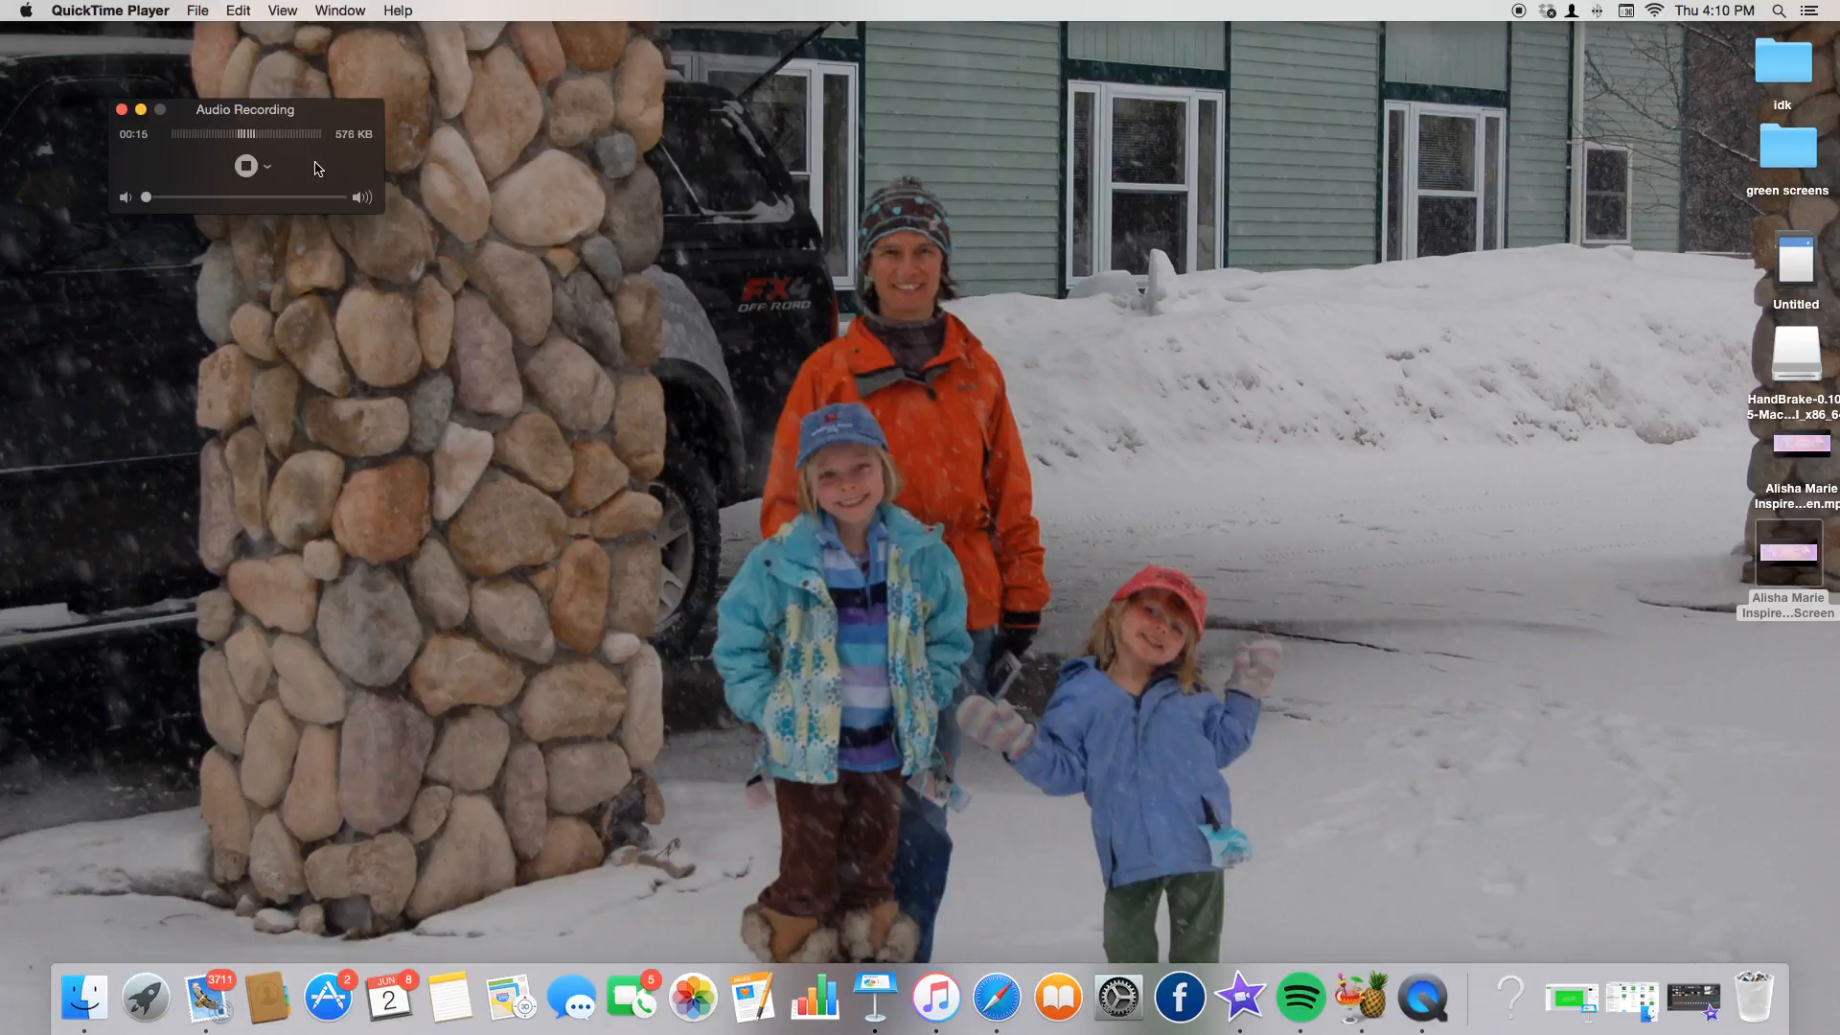
Move the recording QuickTime window aside and bring up iMovie's spring look project.
drag(360, 179, 323, 141)
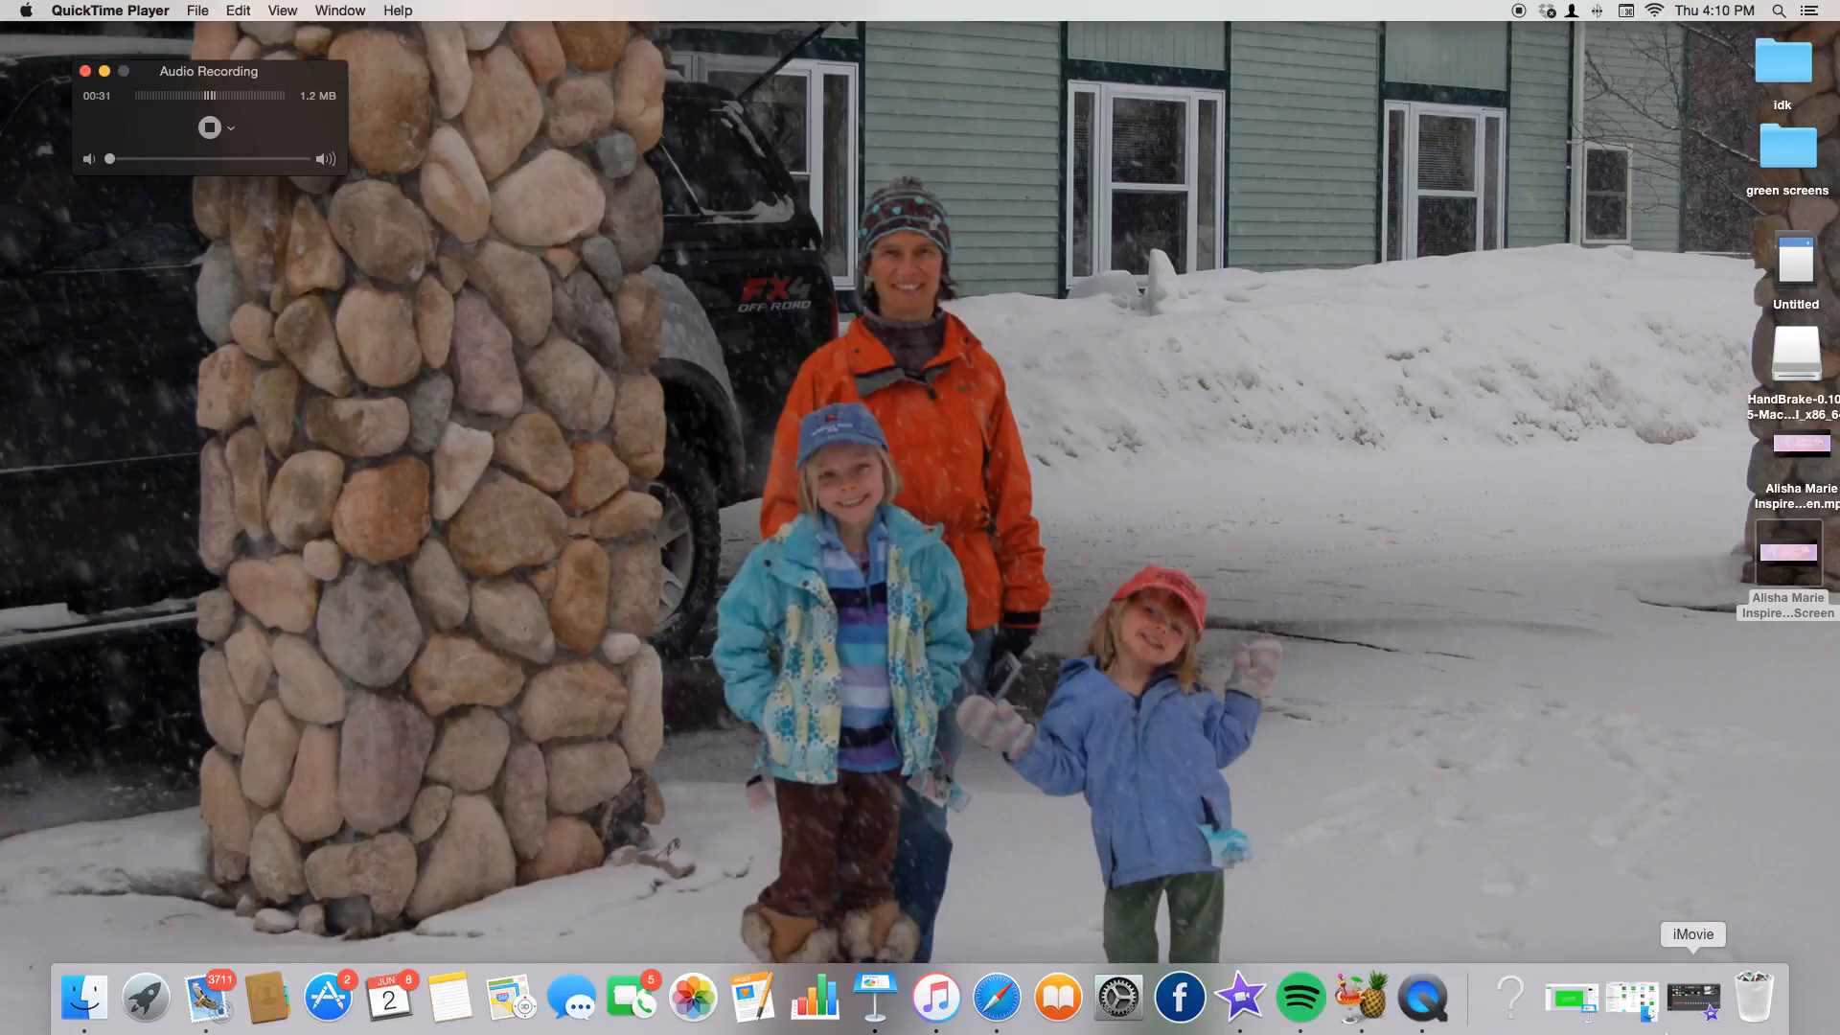
click(1714, 1002)
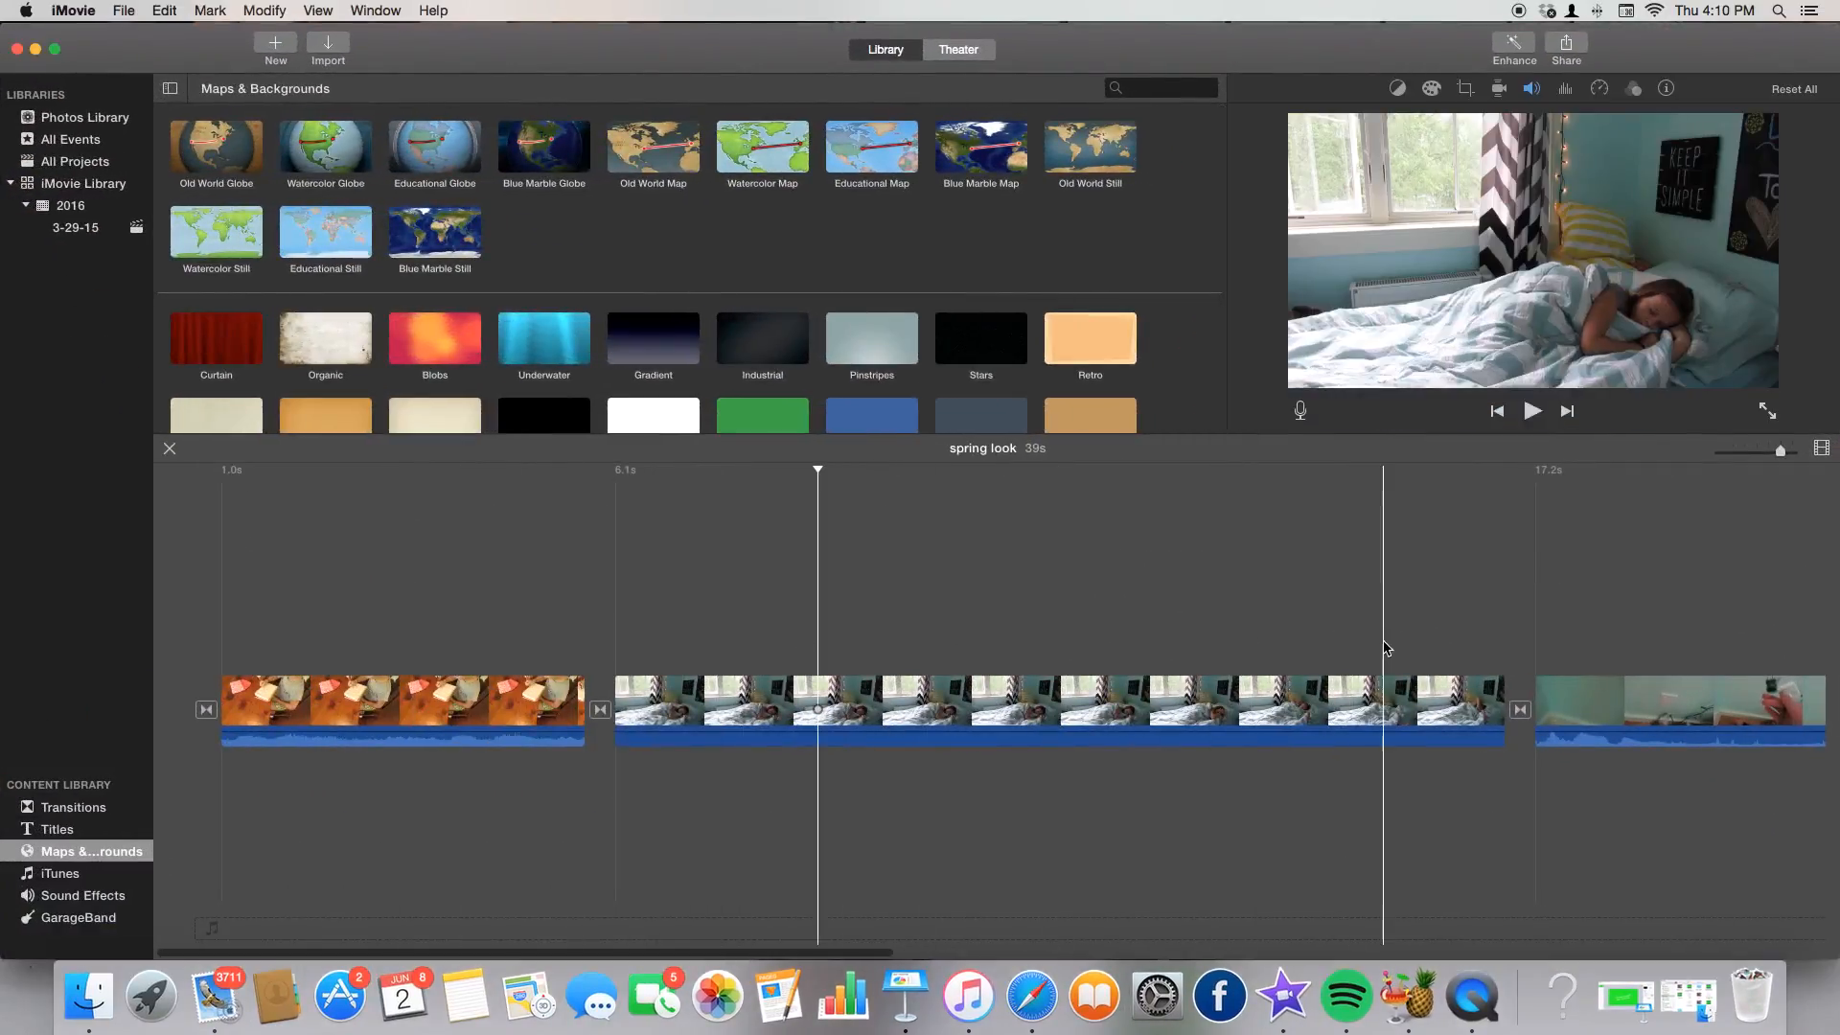
Browse Photos Library, All Projects and the iMovie Library clips, then open Import.
scroll(1386, 647, right, 5)
scroll(1386, 647, right, 6)
scroll(771, 606, left, 4)
scroll(771, 606, left, 8)
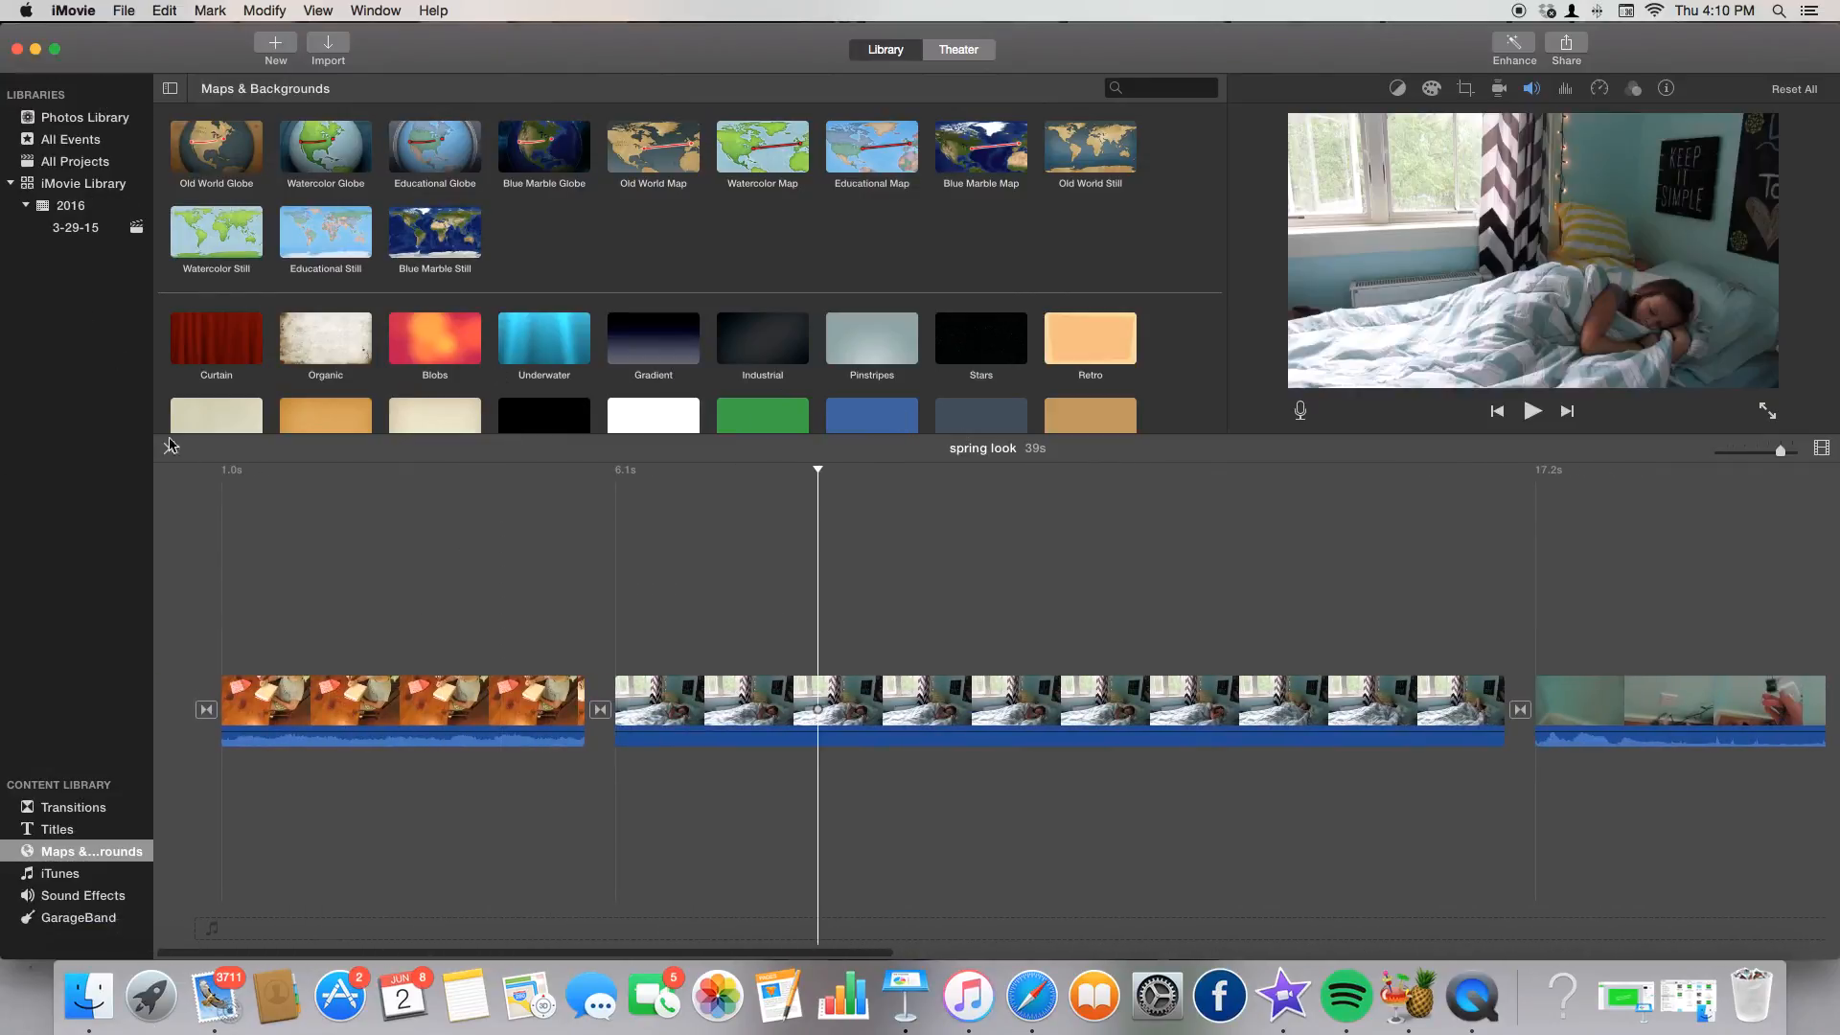
click(85, 117)
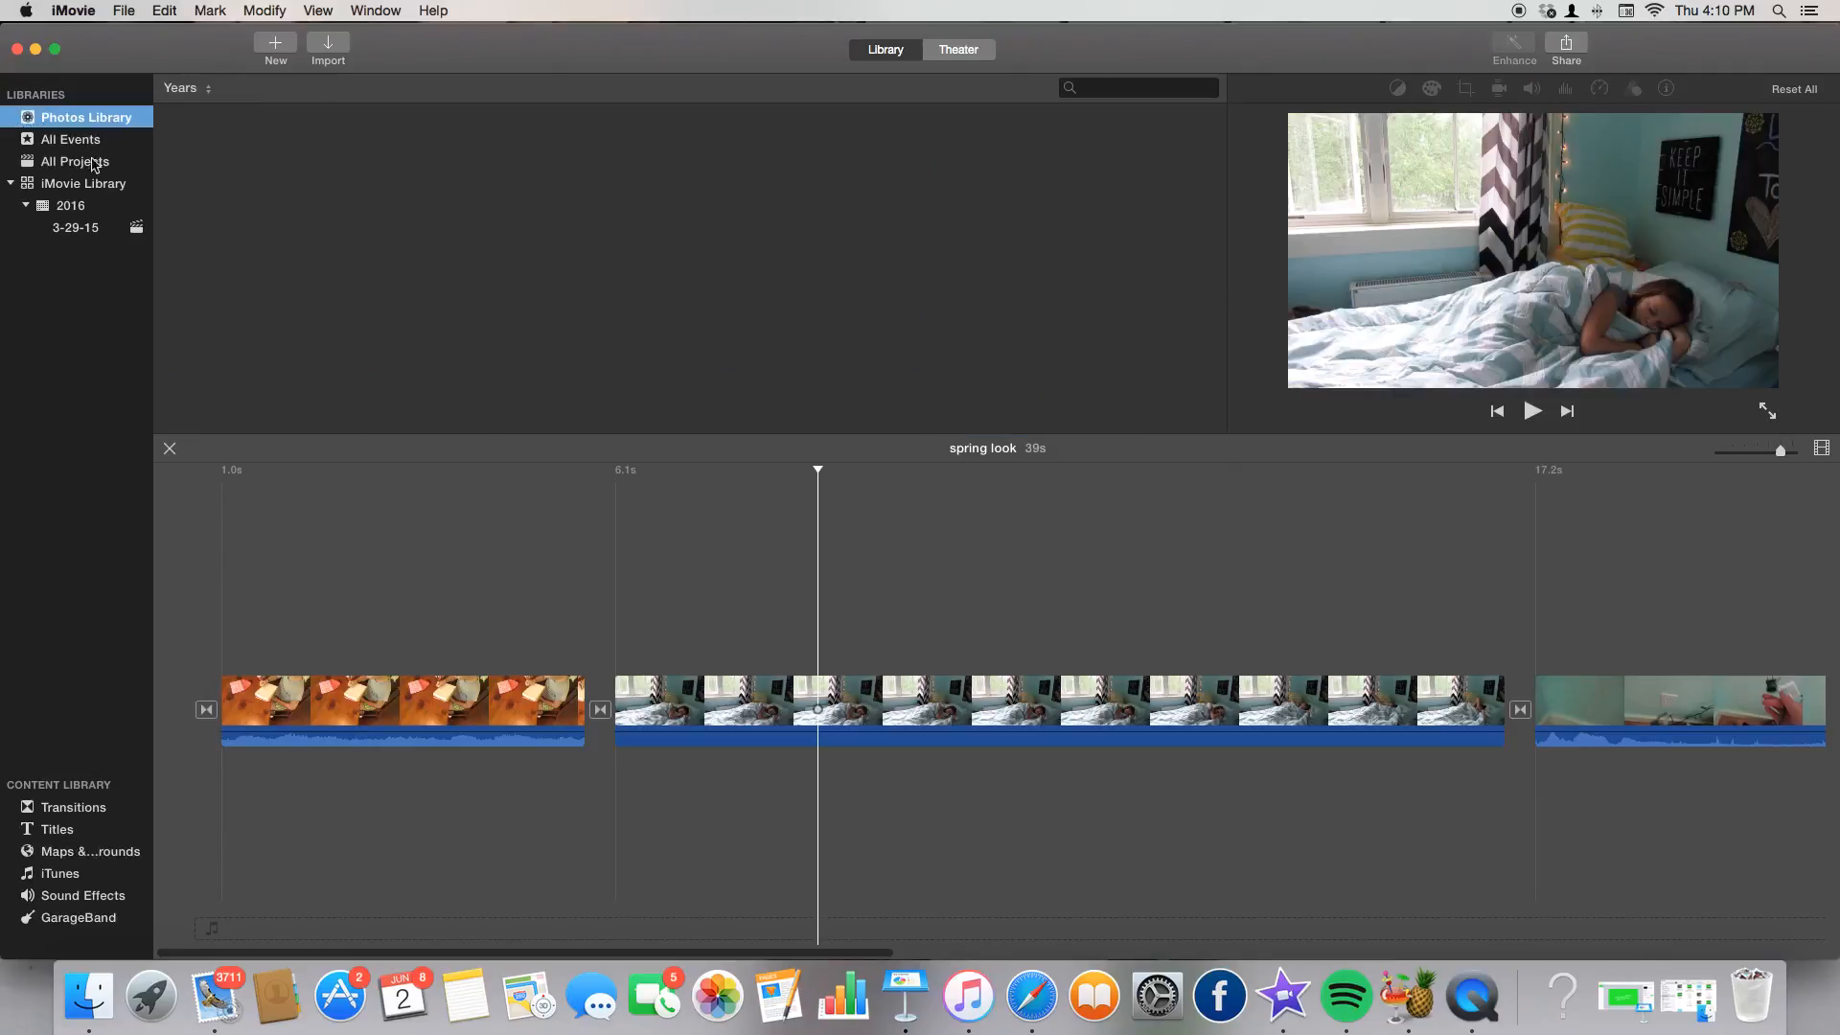
click(48, 163)
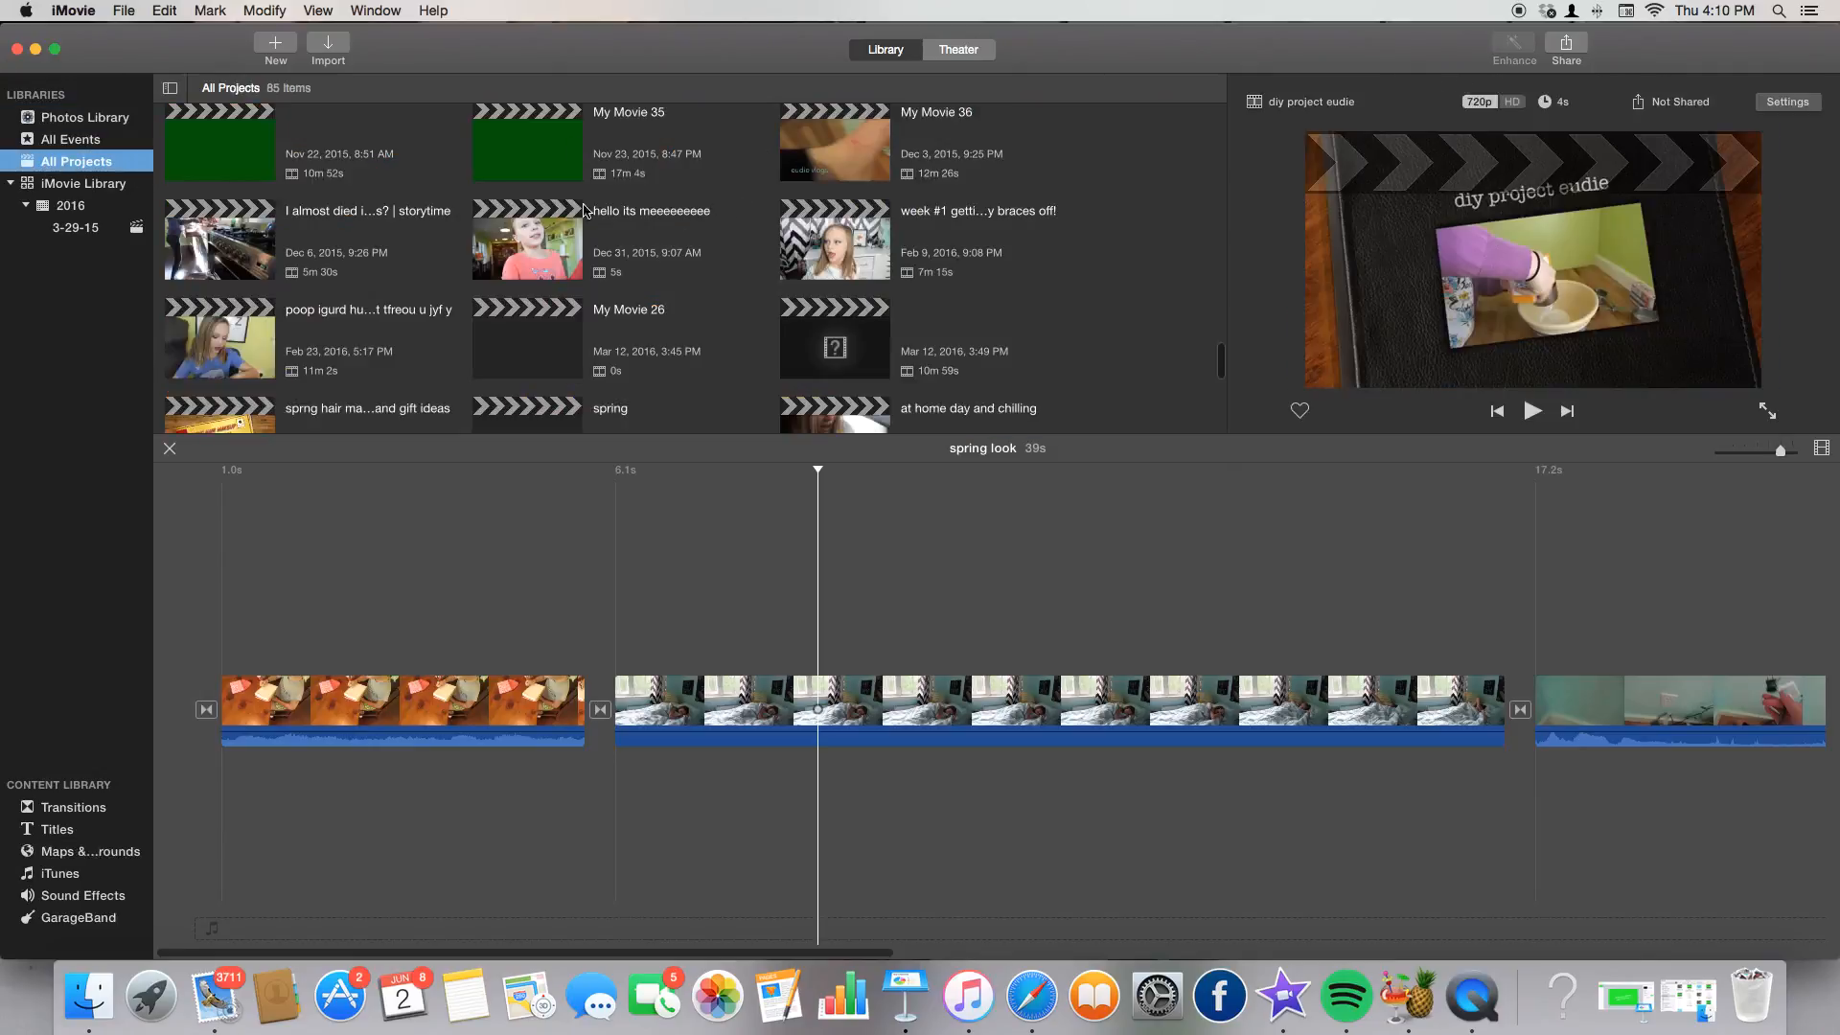
click(108, 188)
scroll(779, 313, down, 8)
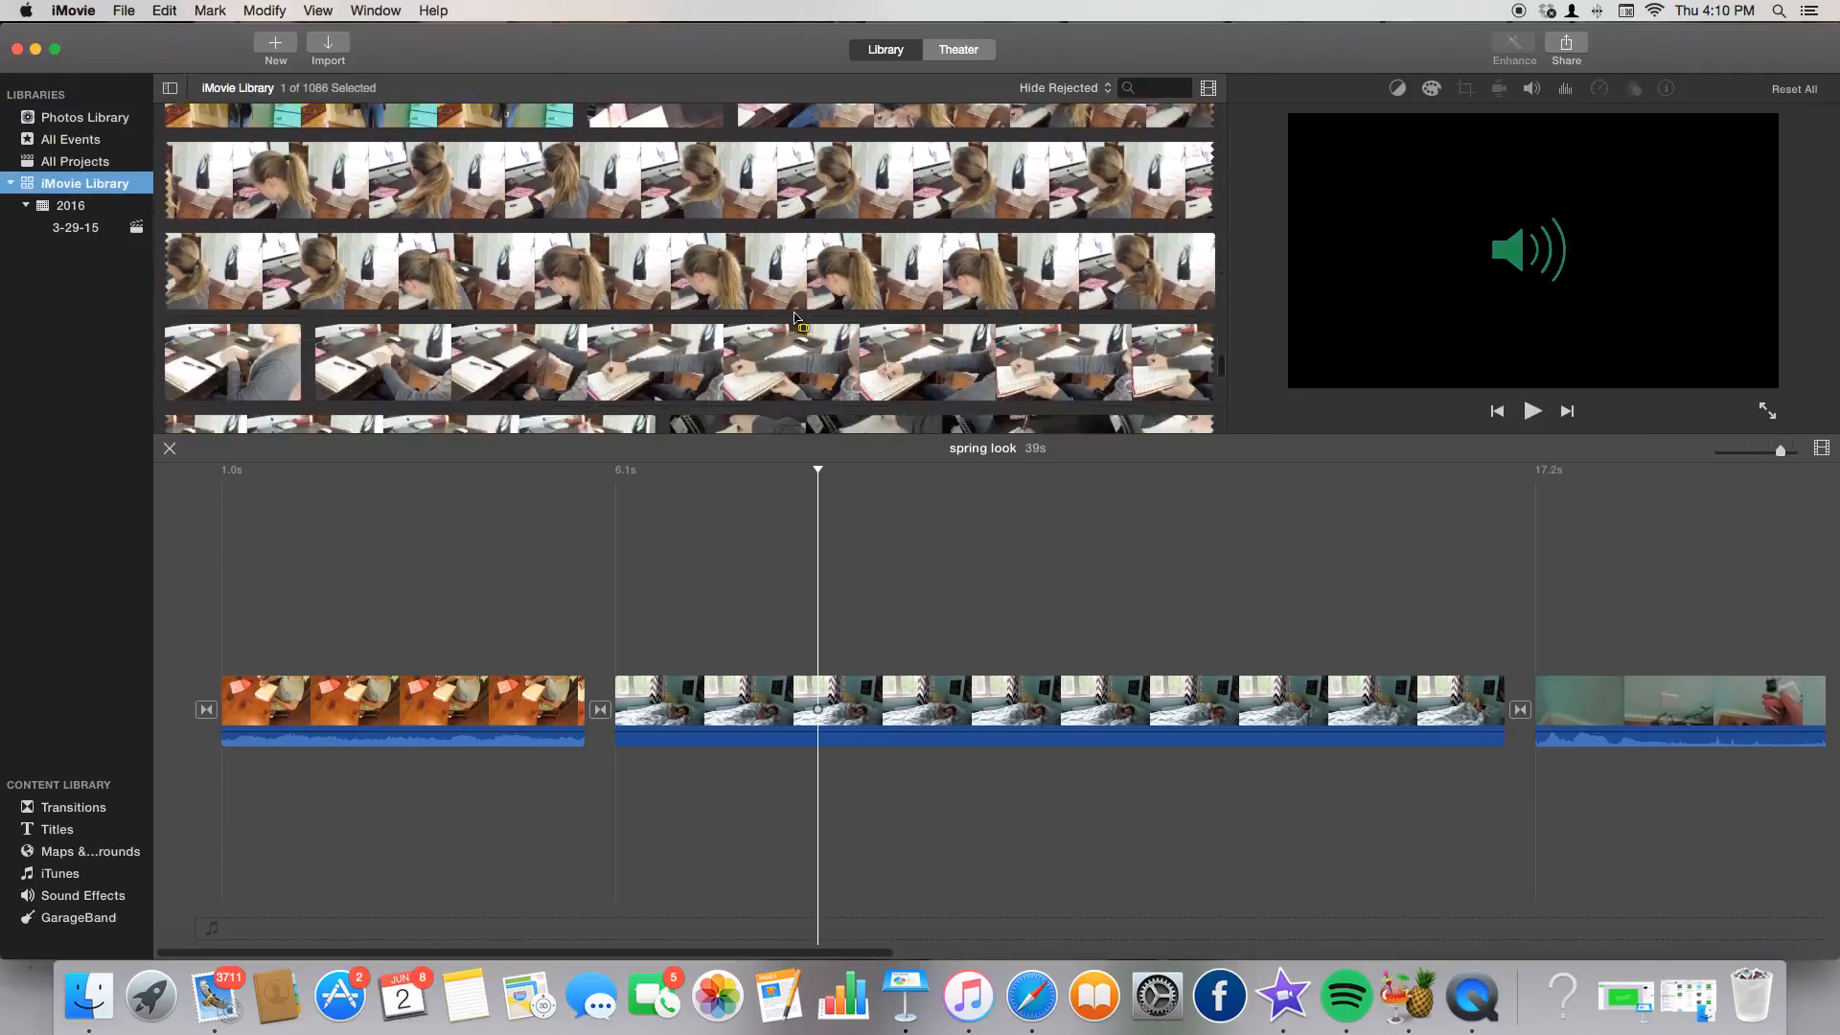
scroll(778, 314, down, 3)
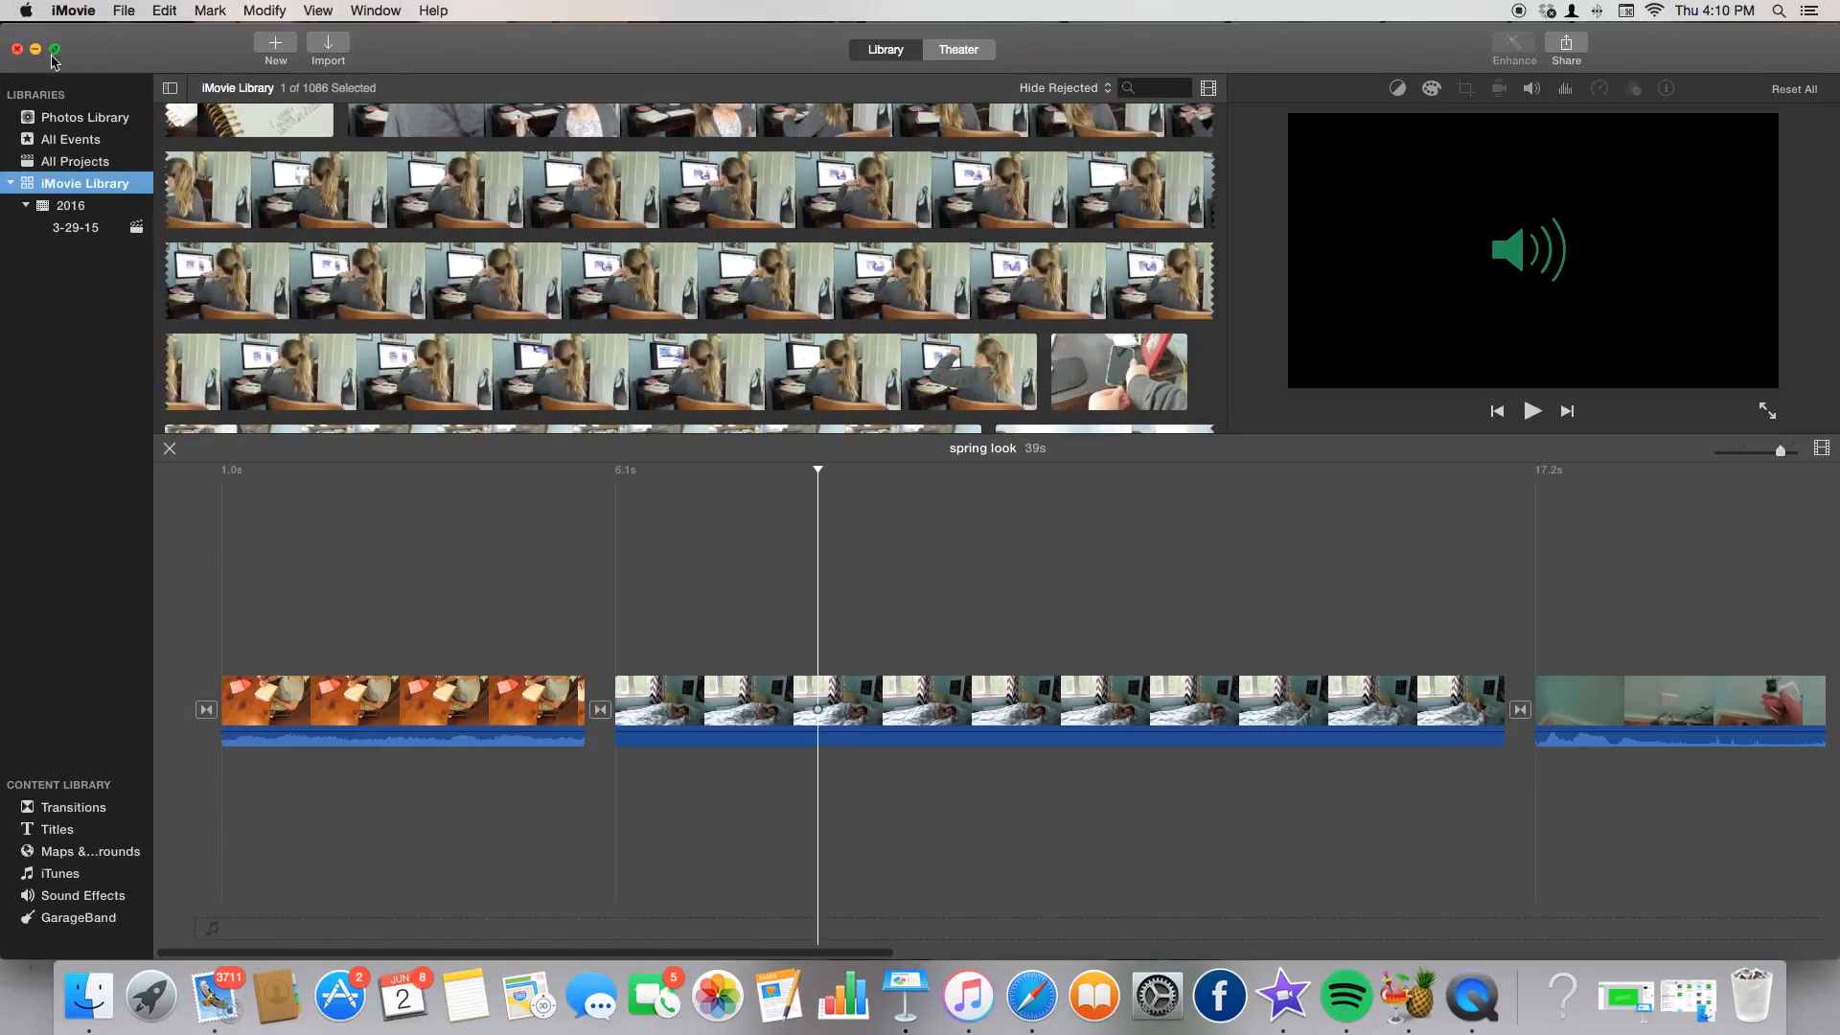
click(330, 45)
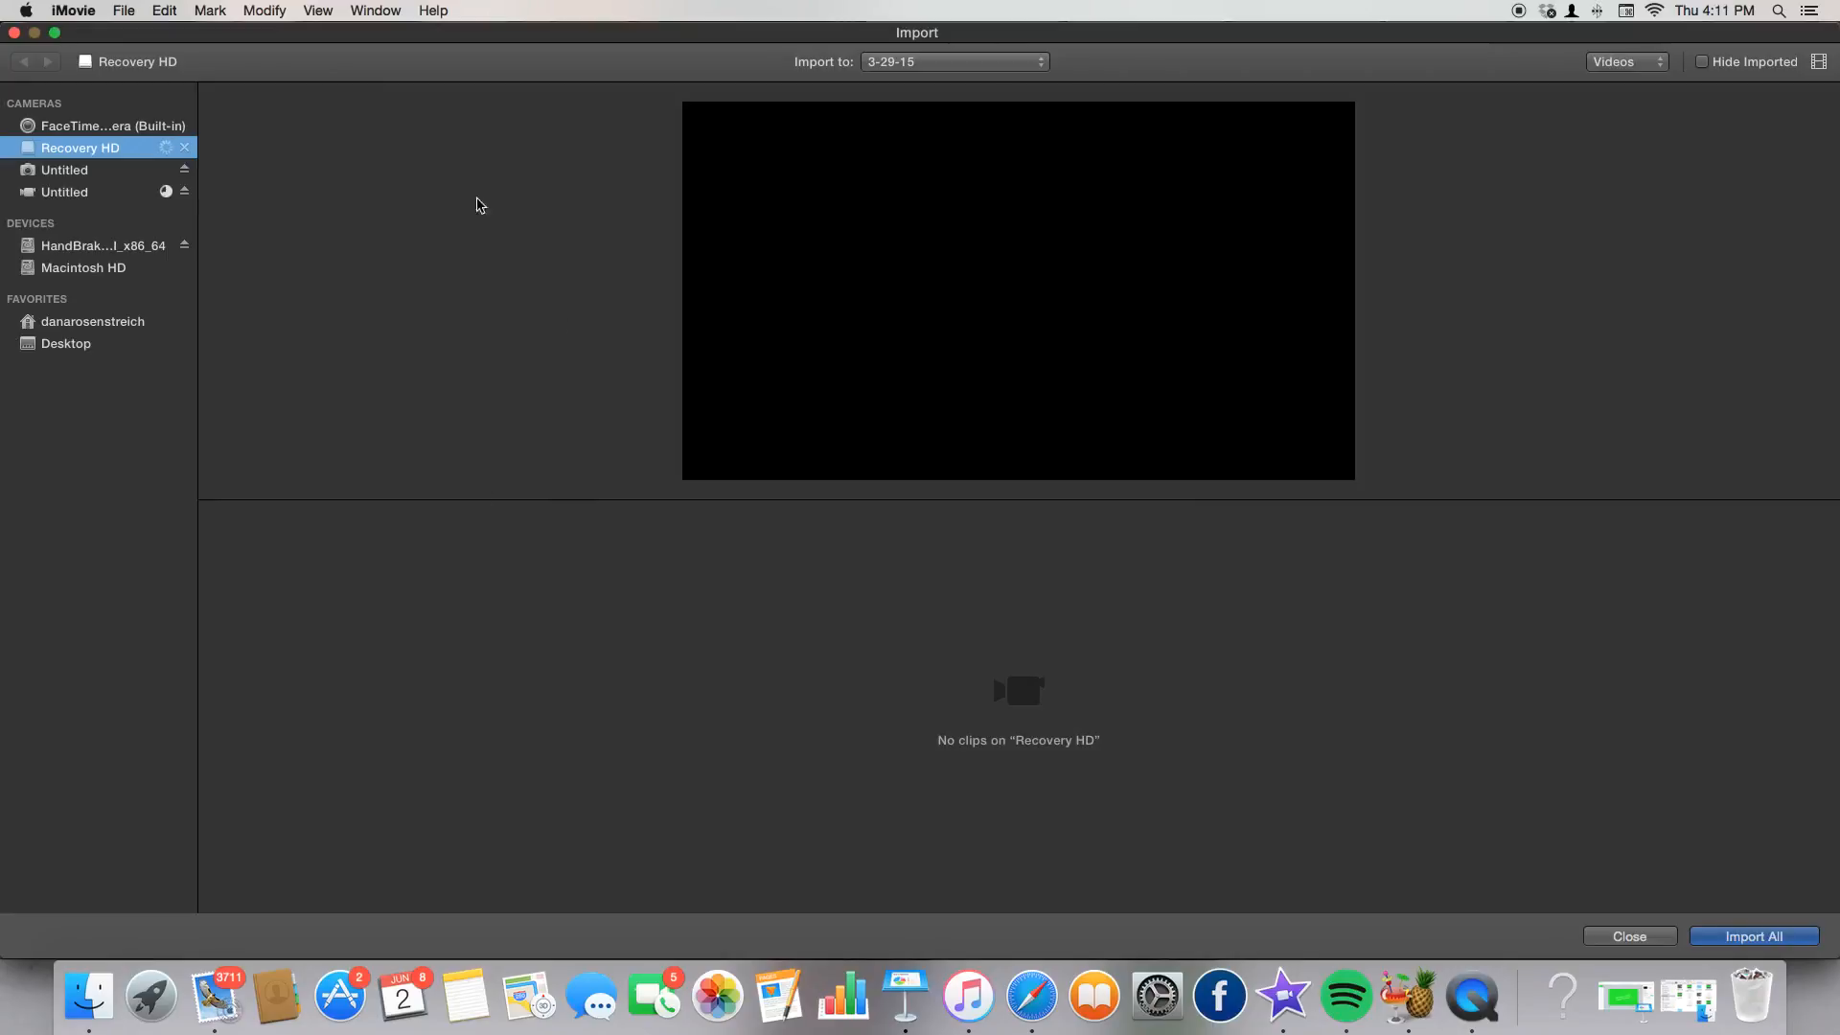
click(89, 169)
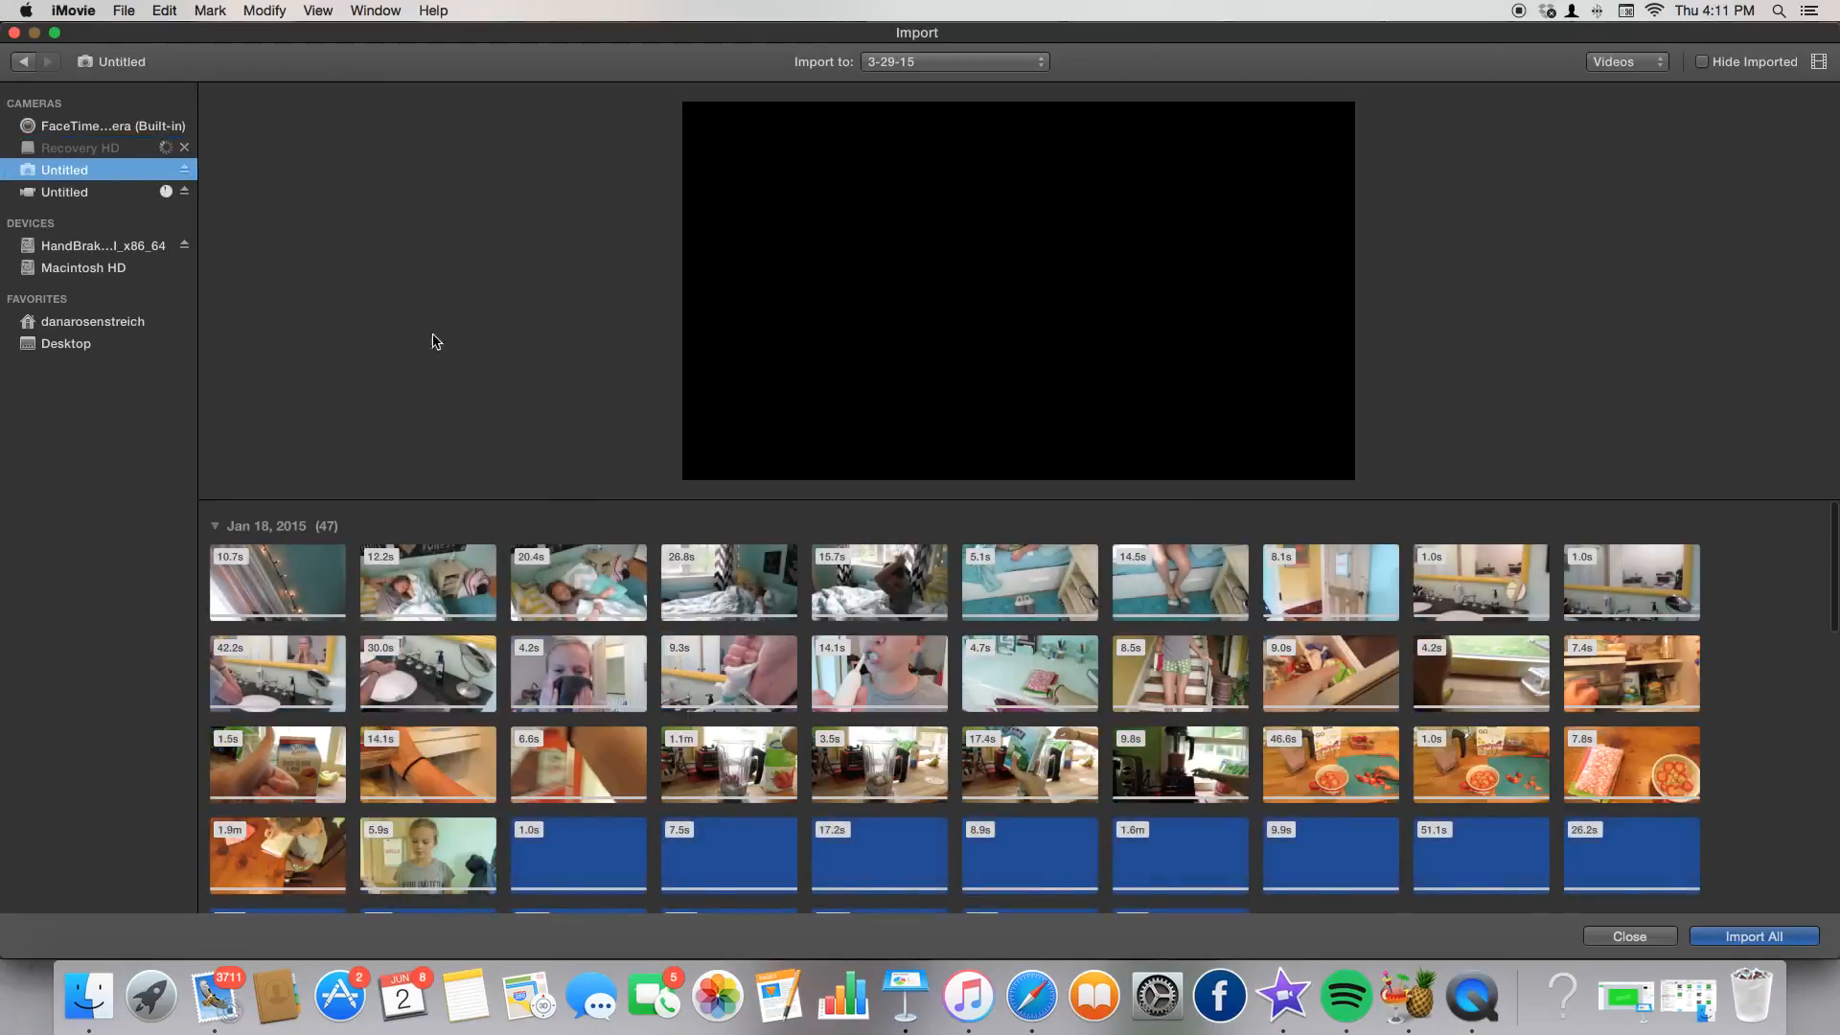
scroll(810, 743, down, 10)
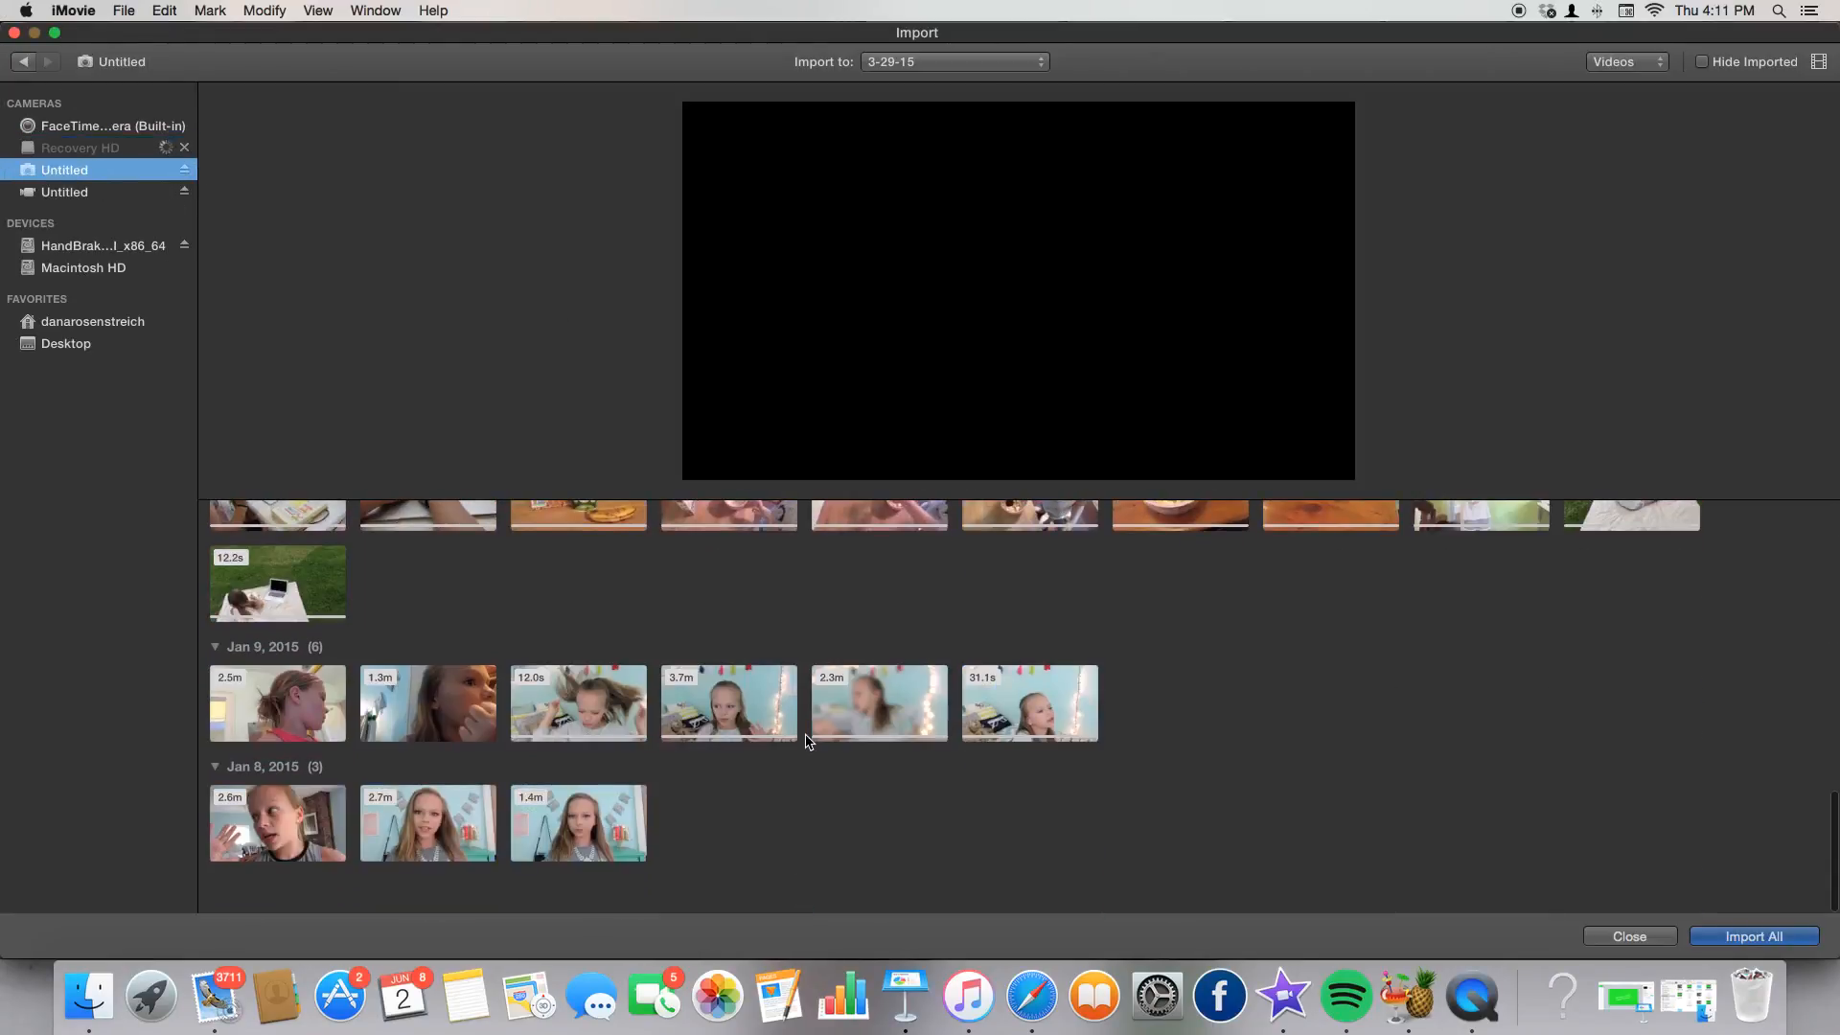
scroll(1168, 788, down, 10)
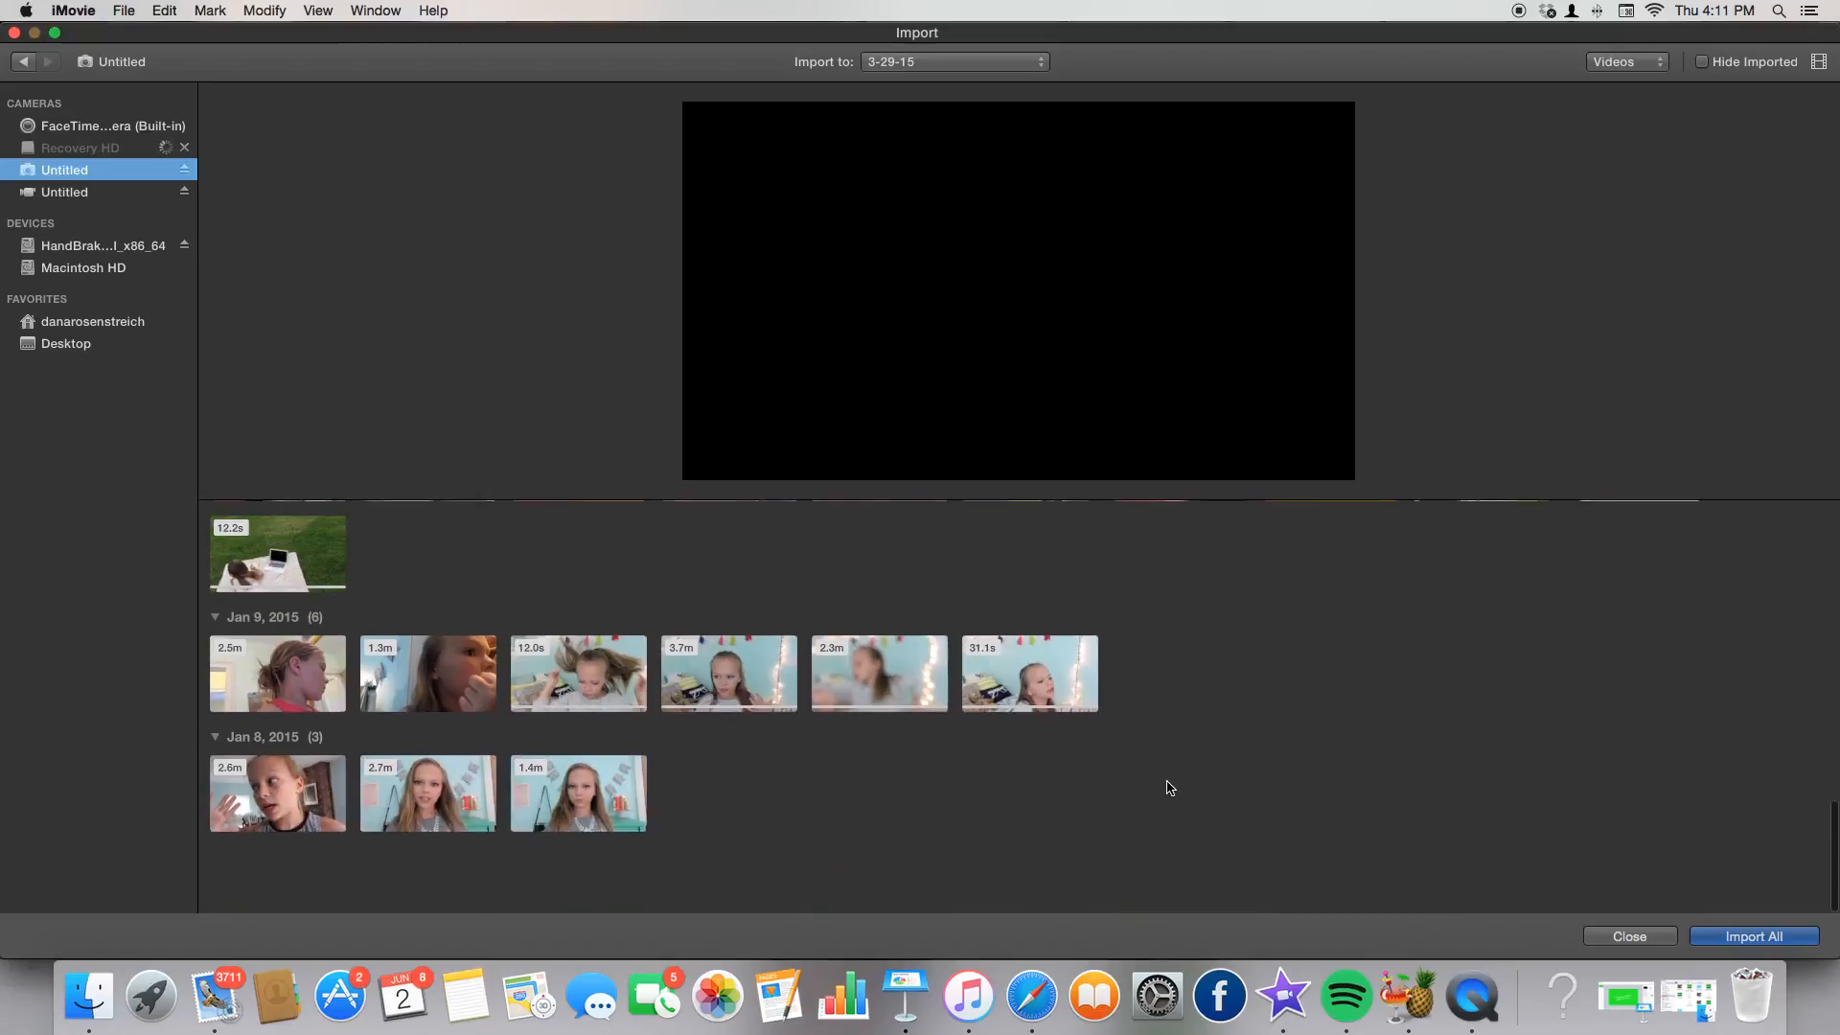
click(1665, 937)
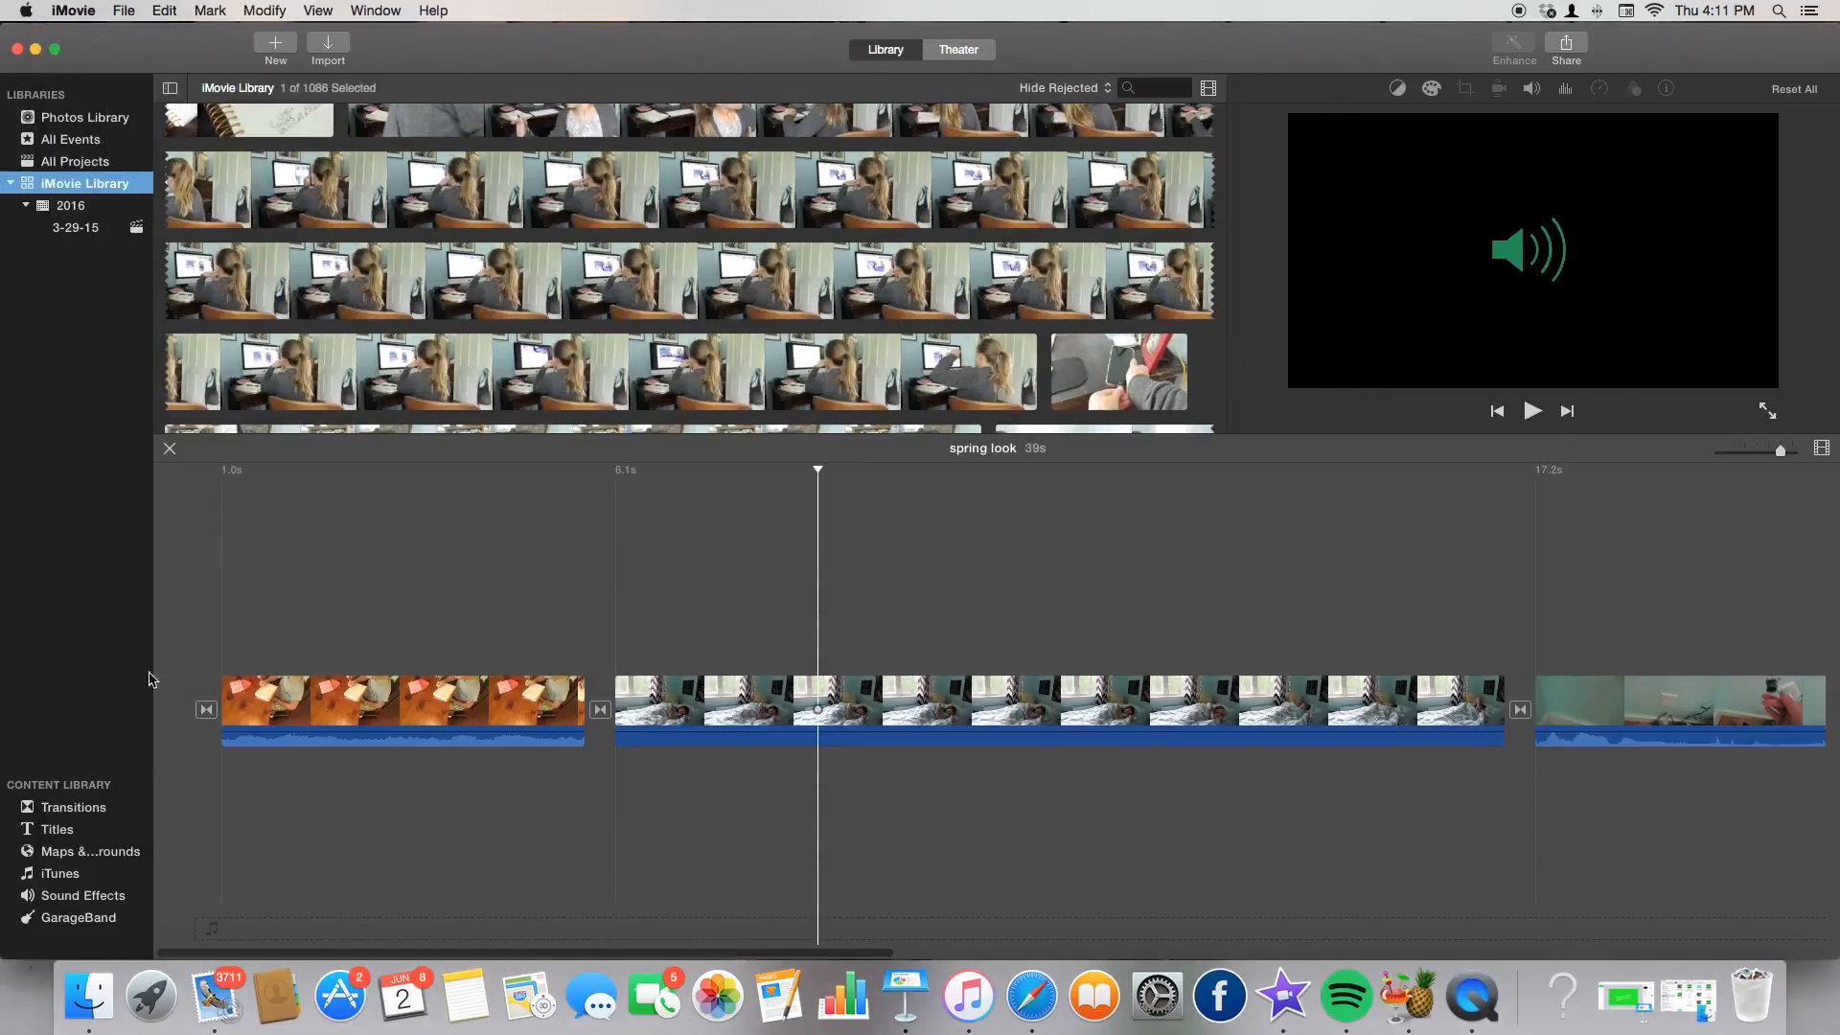
Browse the Transitions collection from Cross Dissolve to Ripple.
click(48, 813)
scroll(257, 314, down, 1)
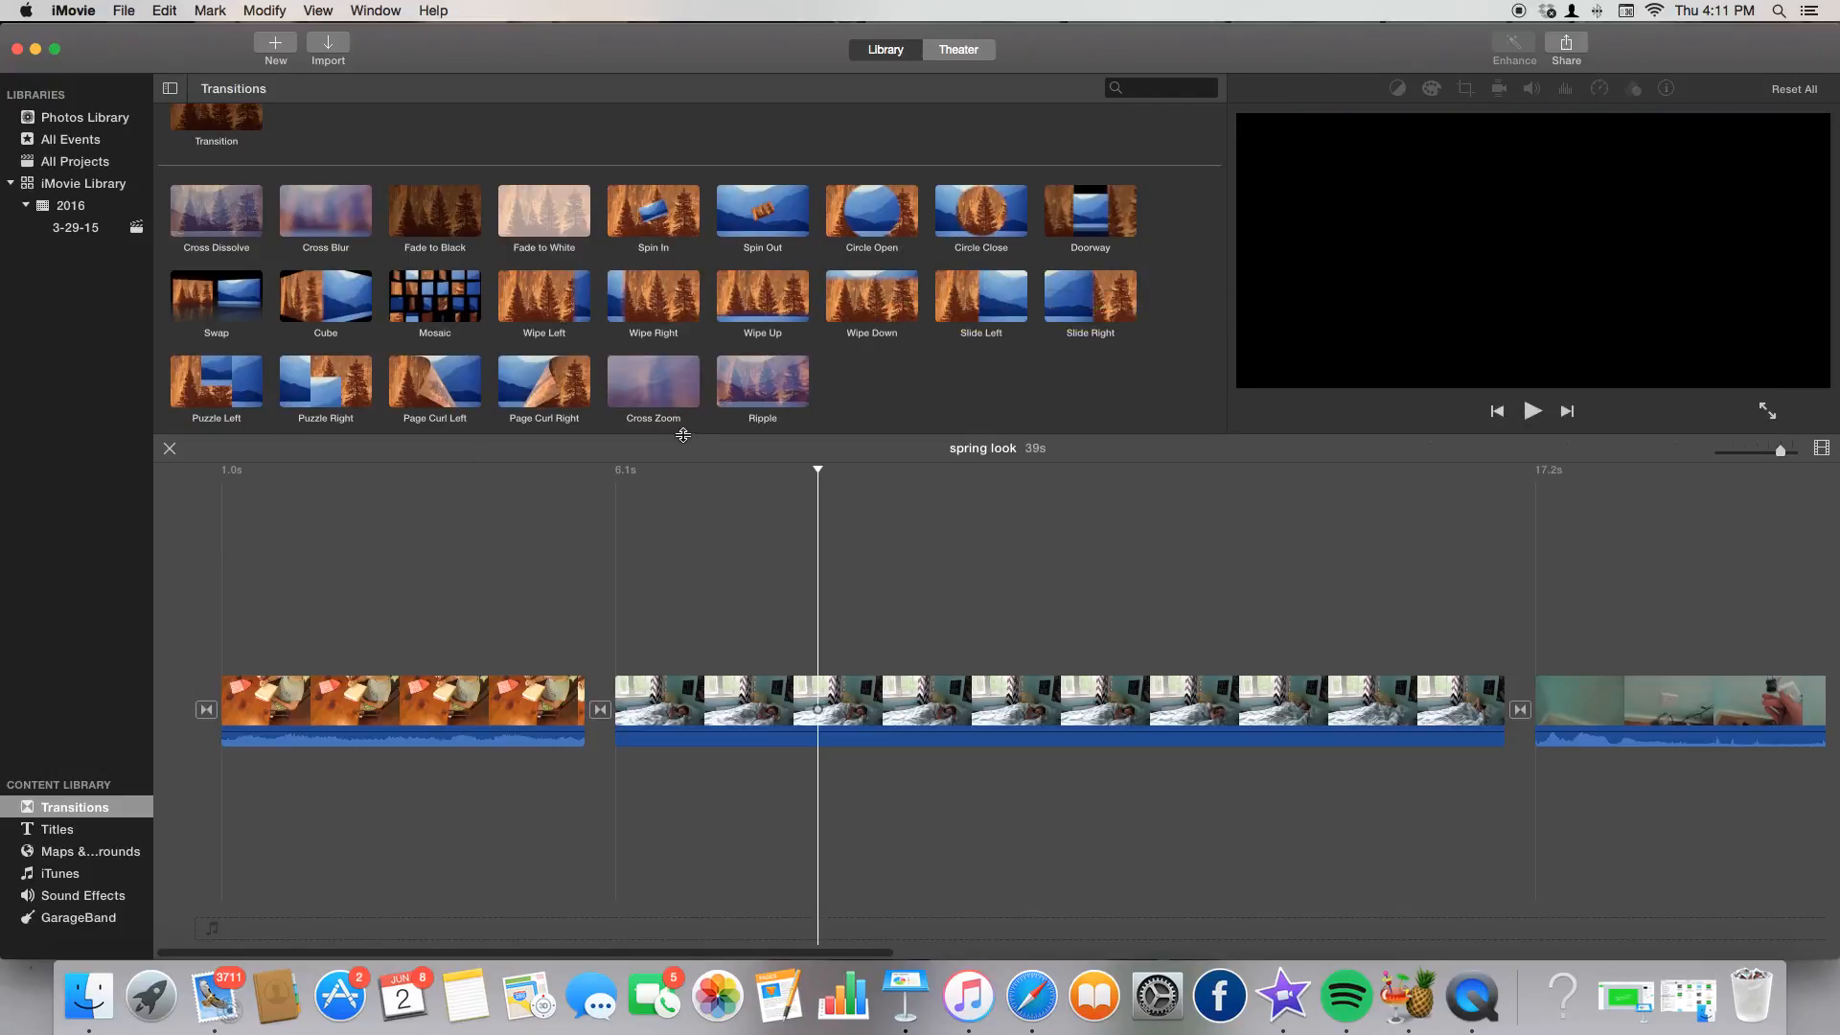
scroll(169, 189, up, 2)
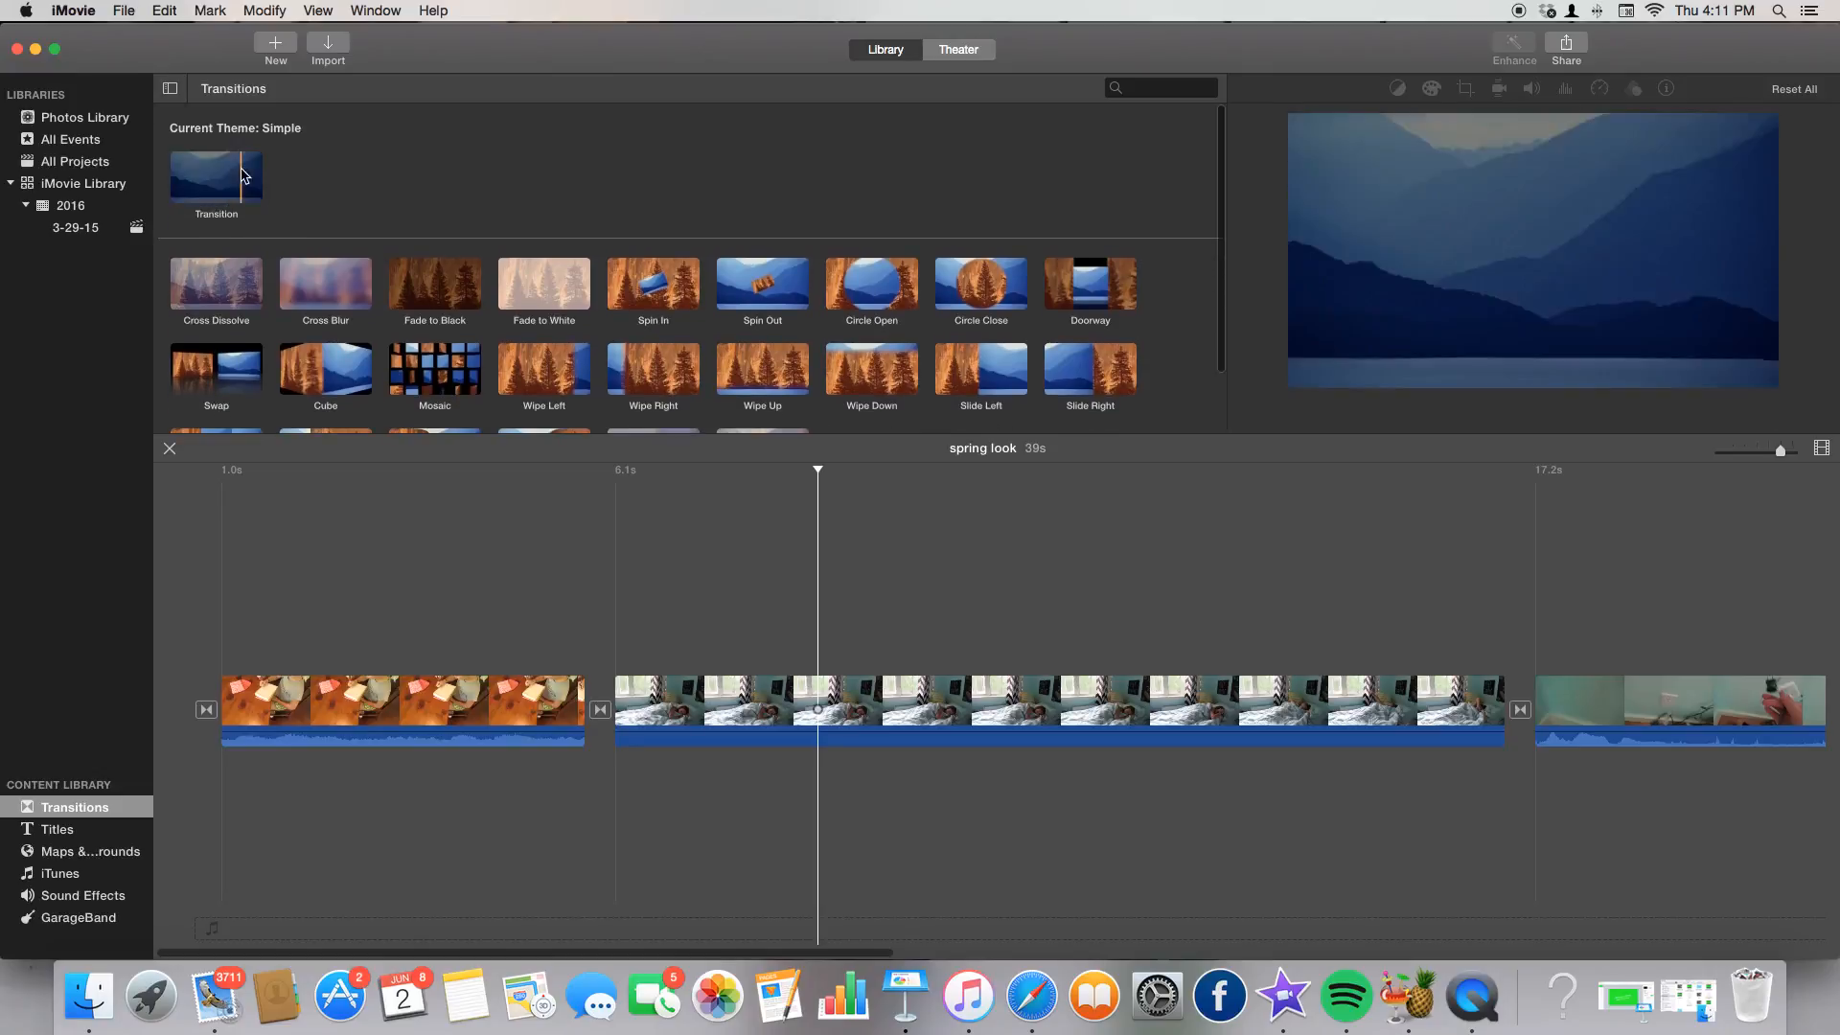
scroll(431, 303, down, 2)
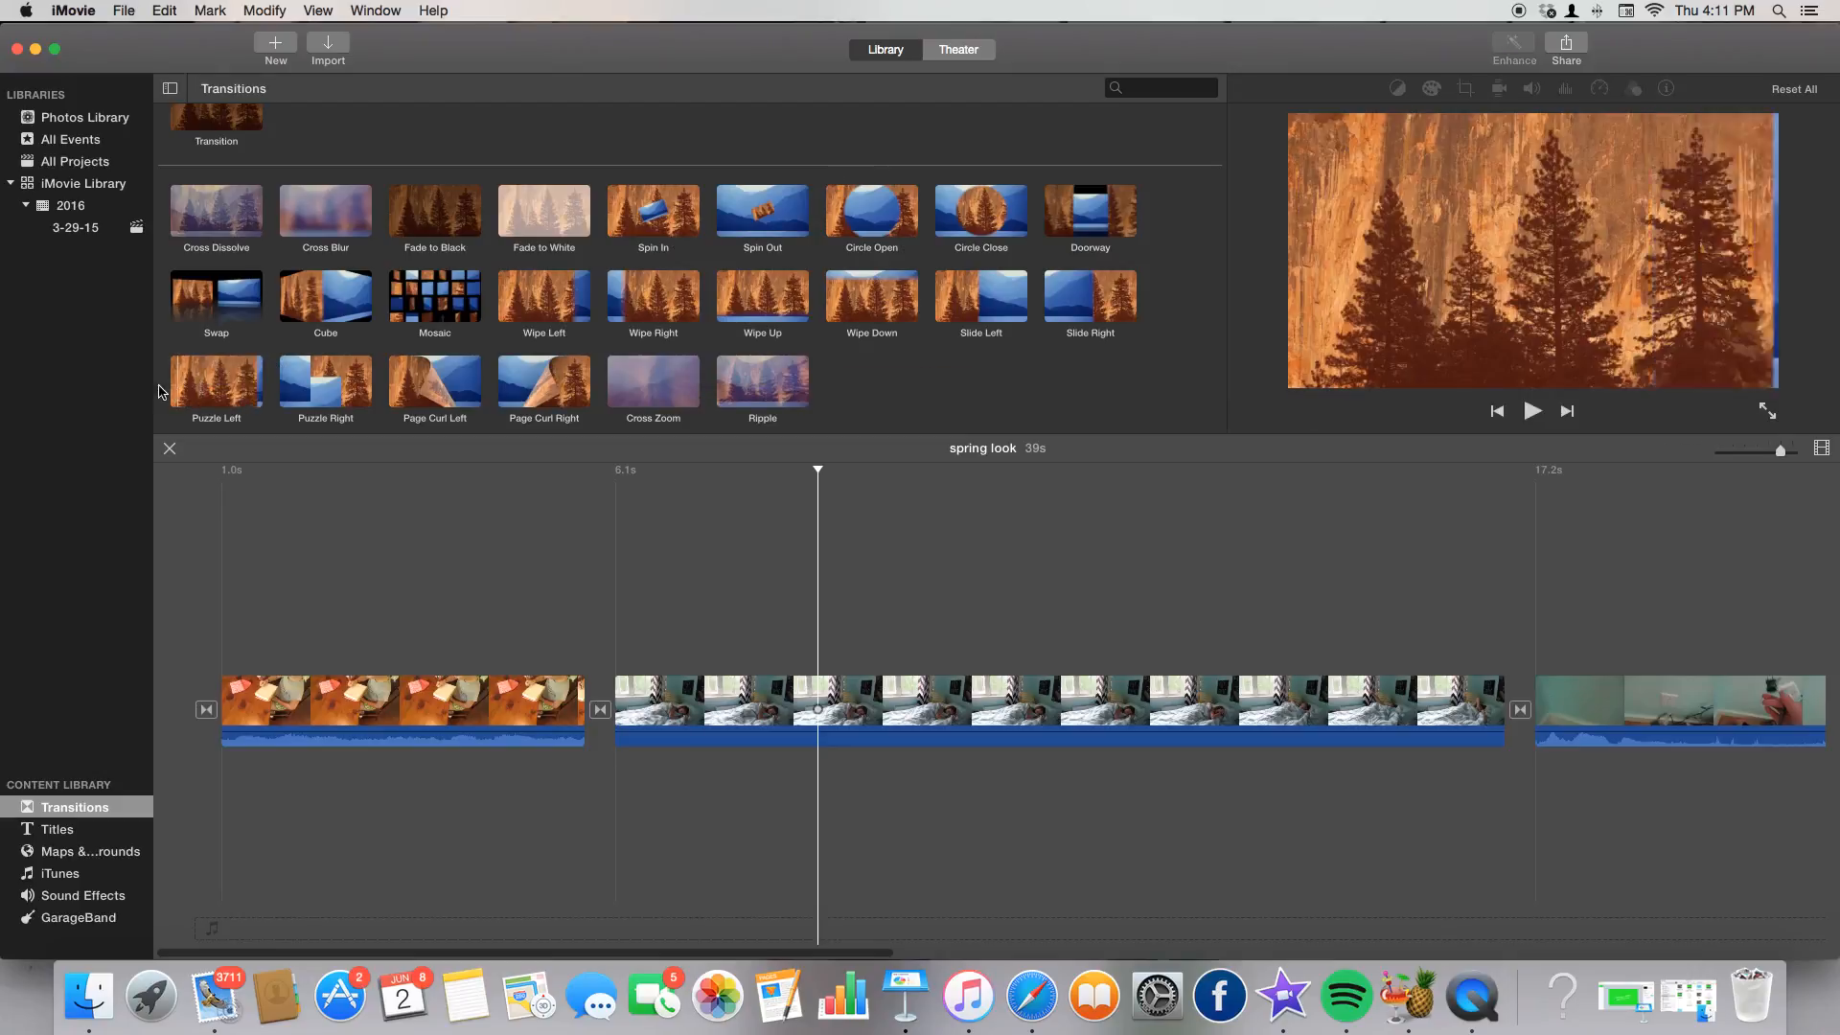
Insert a Puzzle Left transition between the second and third clips and play it back.
drag(207, 377, 1523, 709)
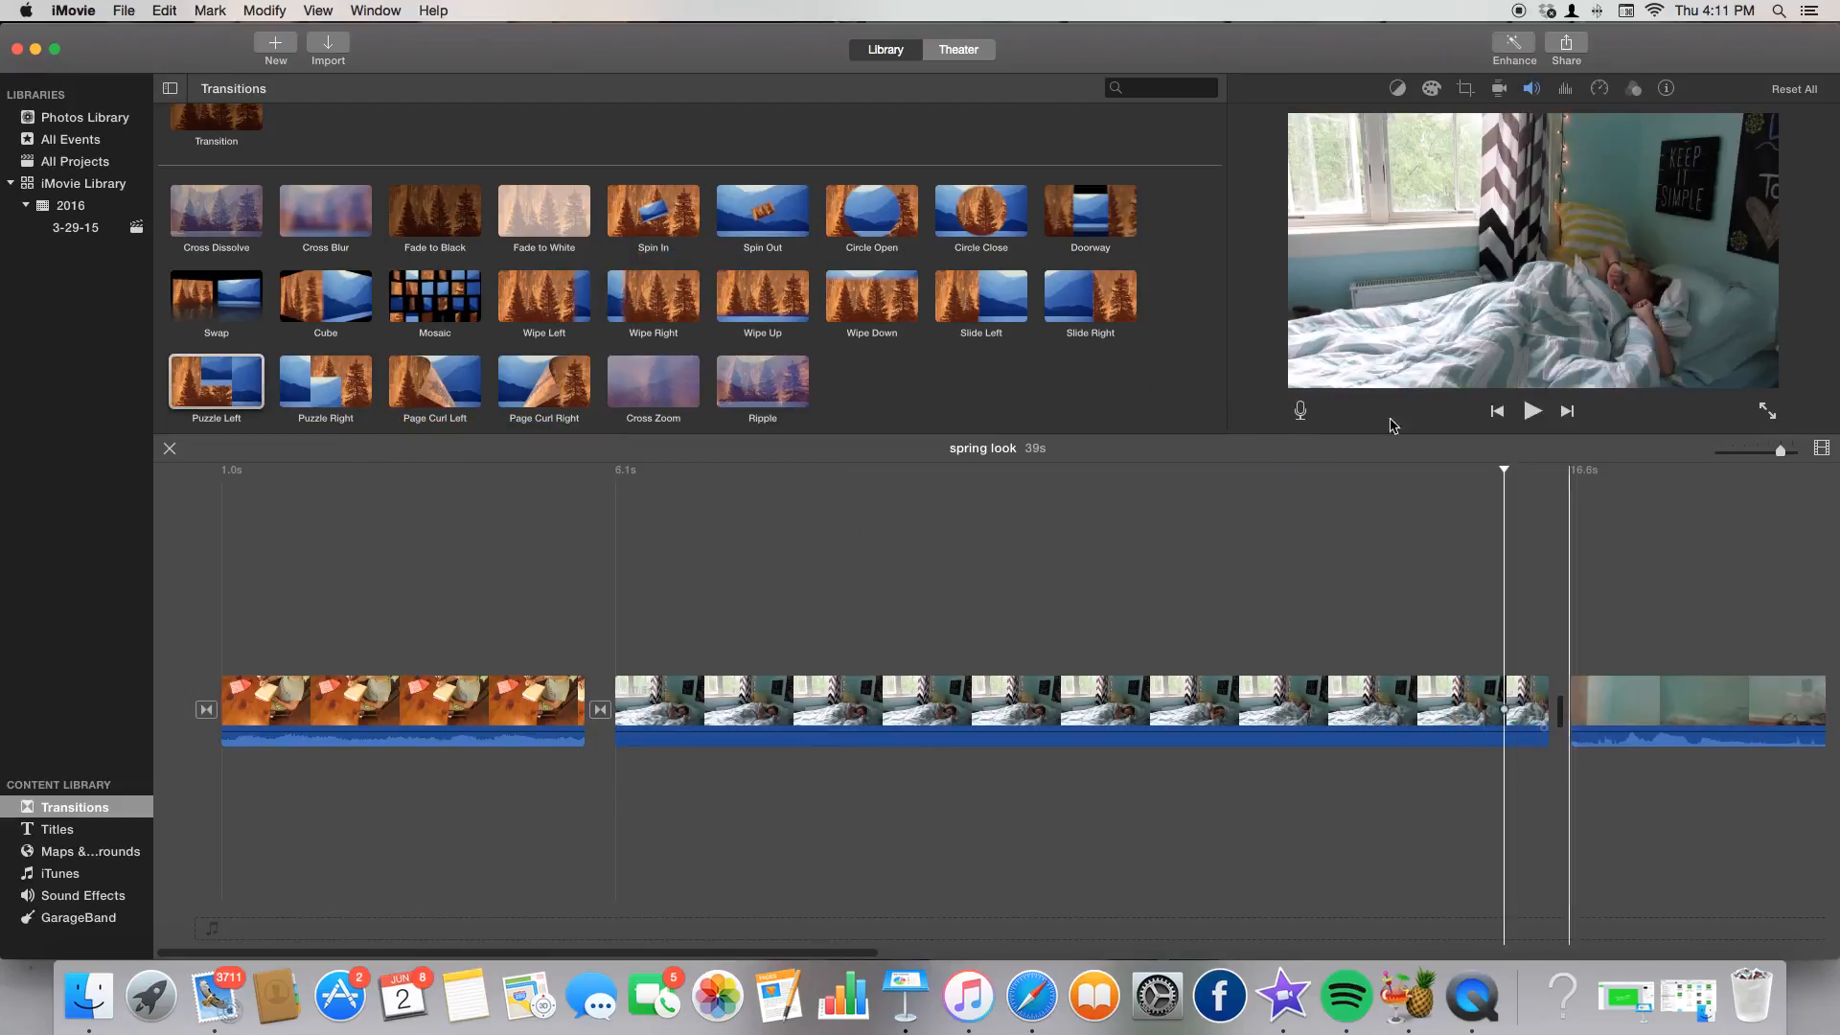
drag(196, 381, 1514, 708)
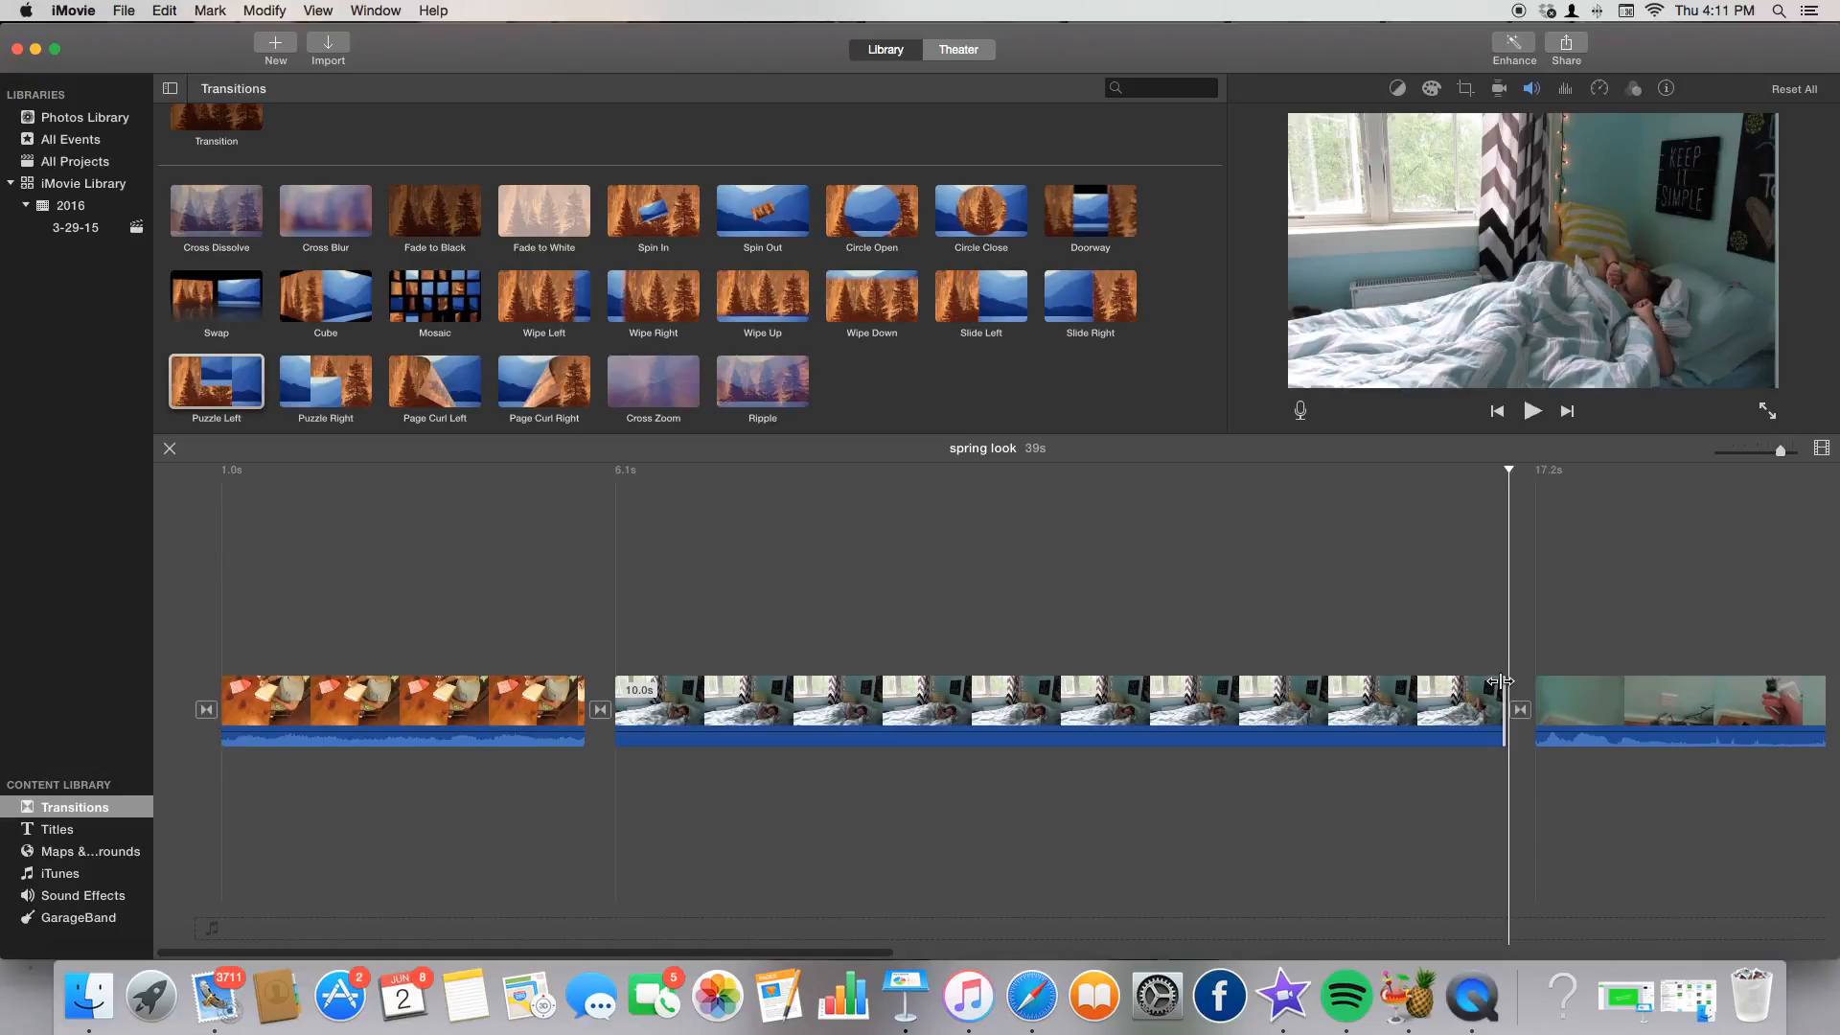
click(1489, 690)
key(space)
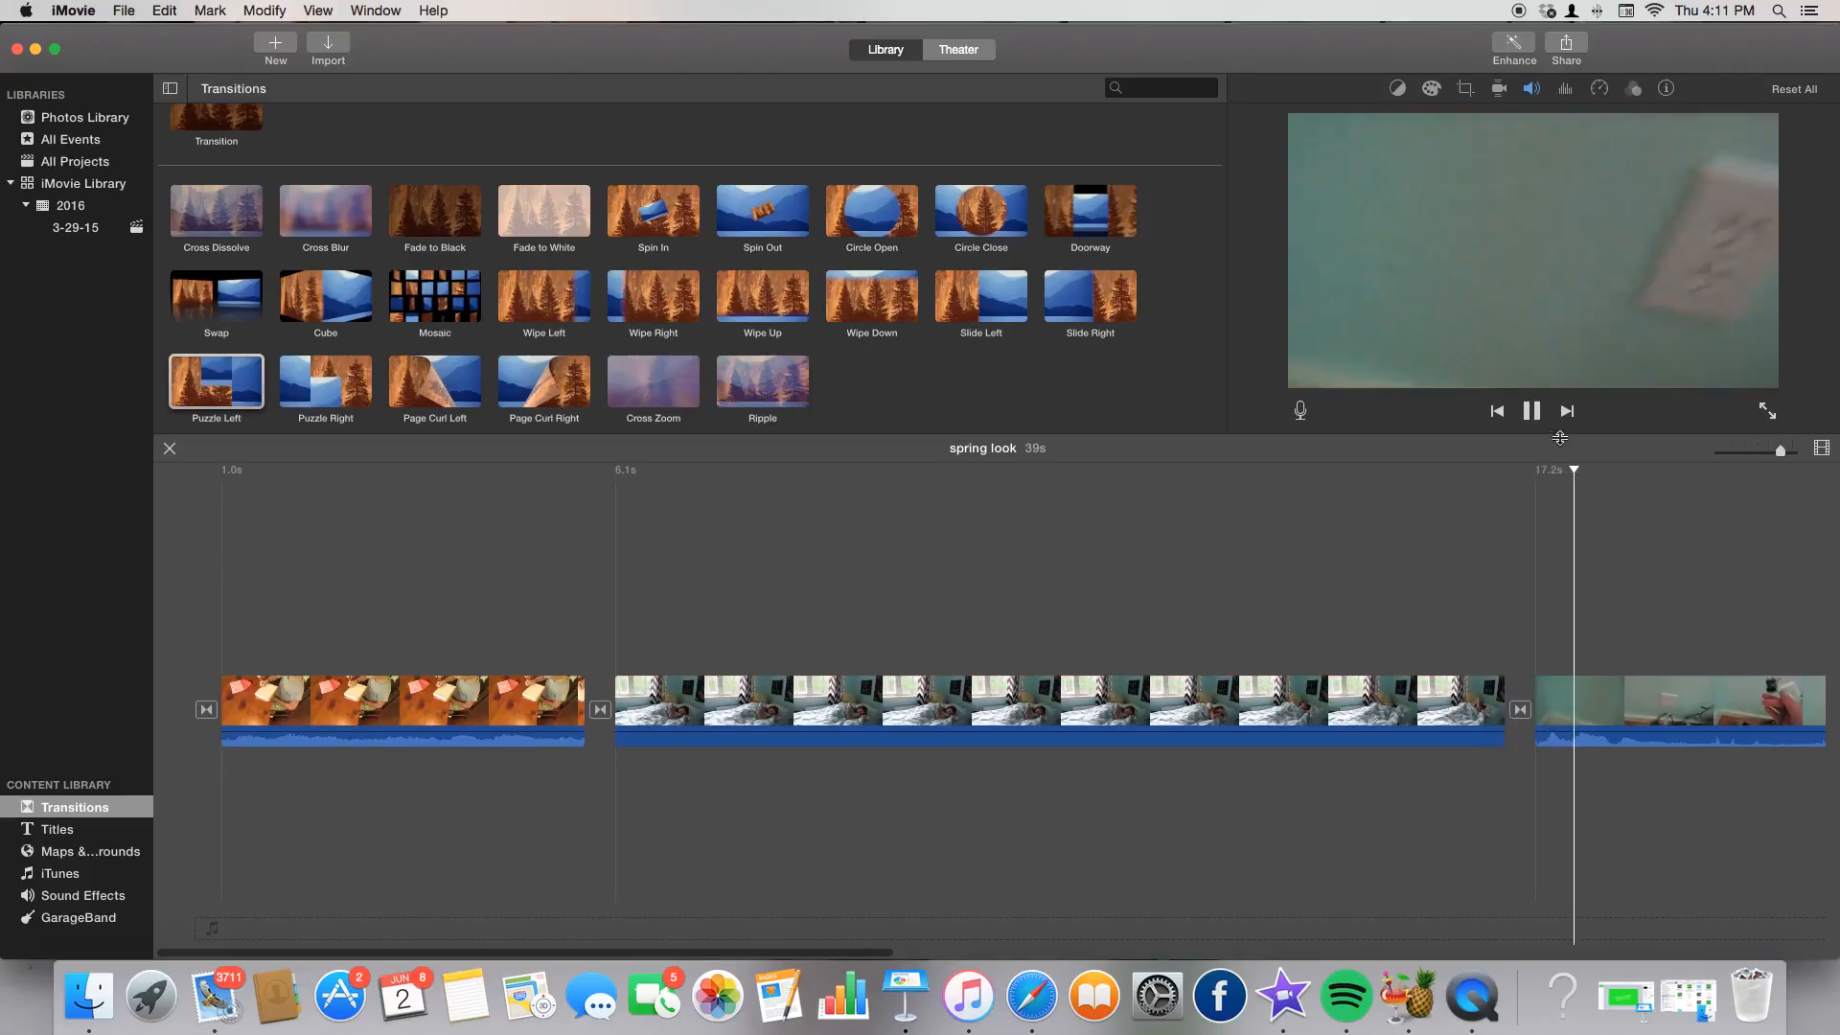
key(space)
Set the third clip's volume to 0%.
click(1593, 704)
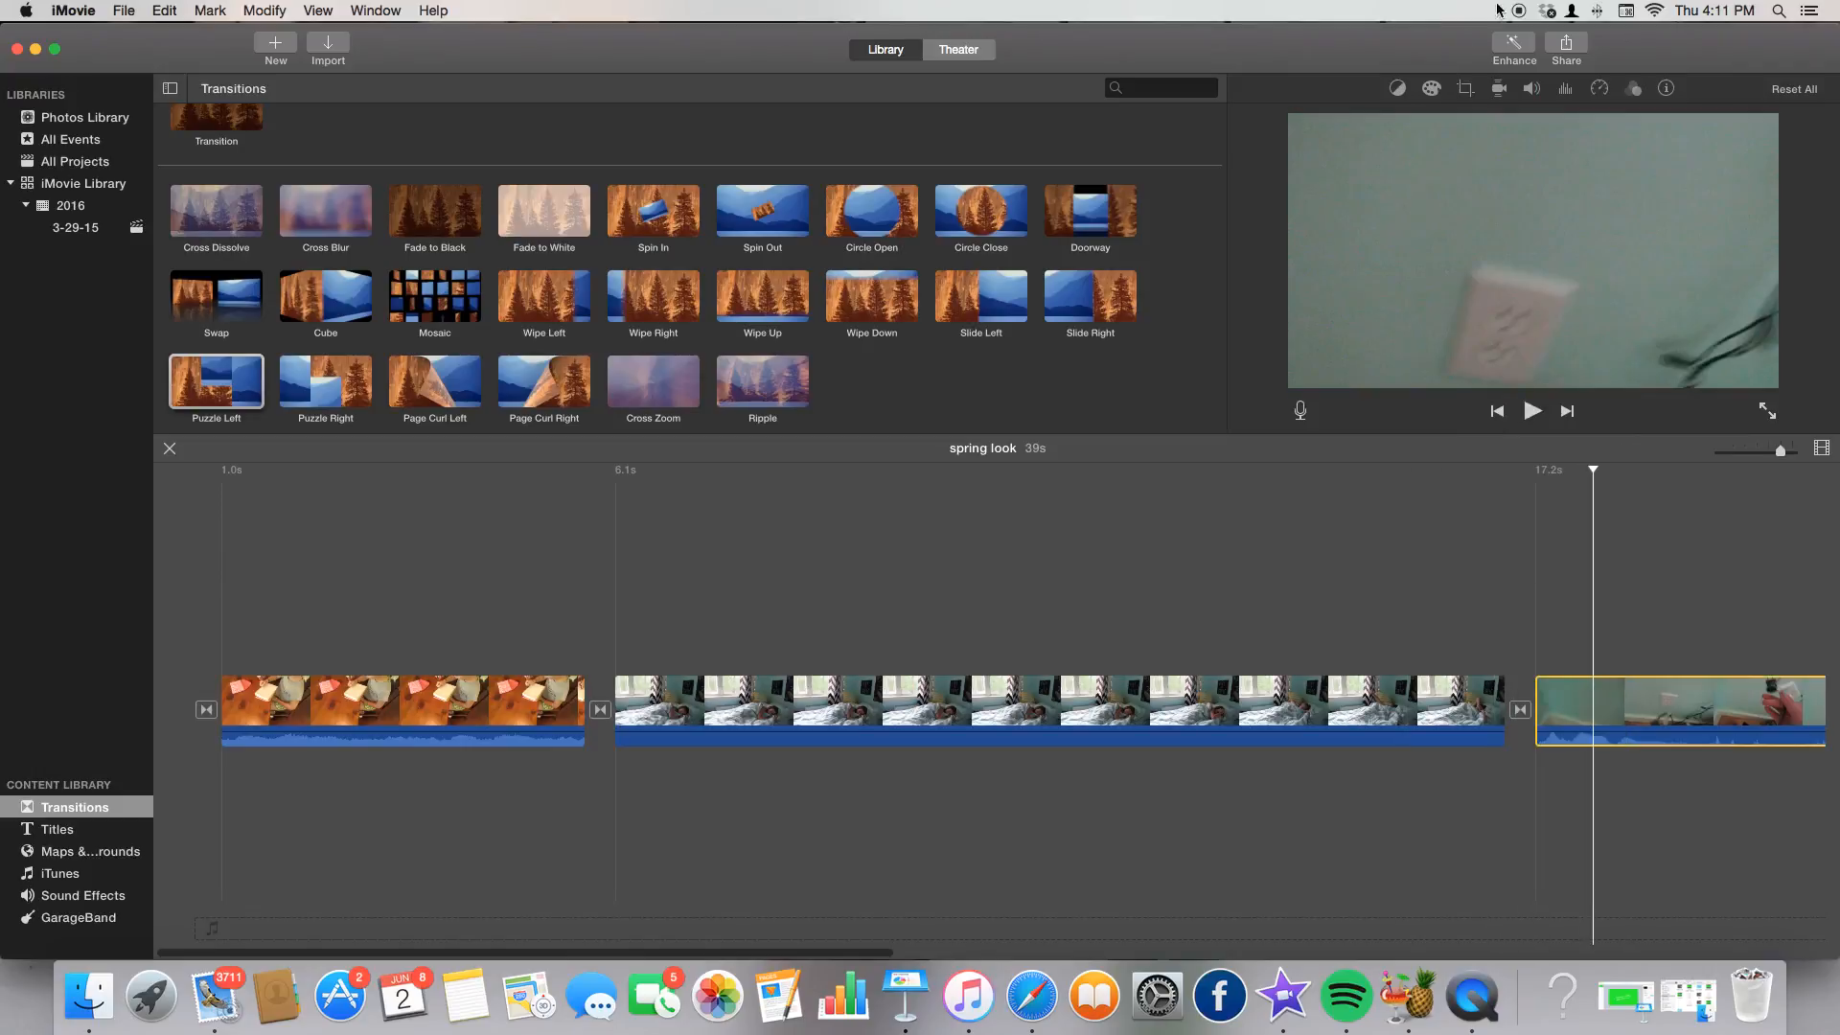
click(1531, 88)
drag(1368, 119, 1373, 123)
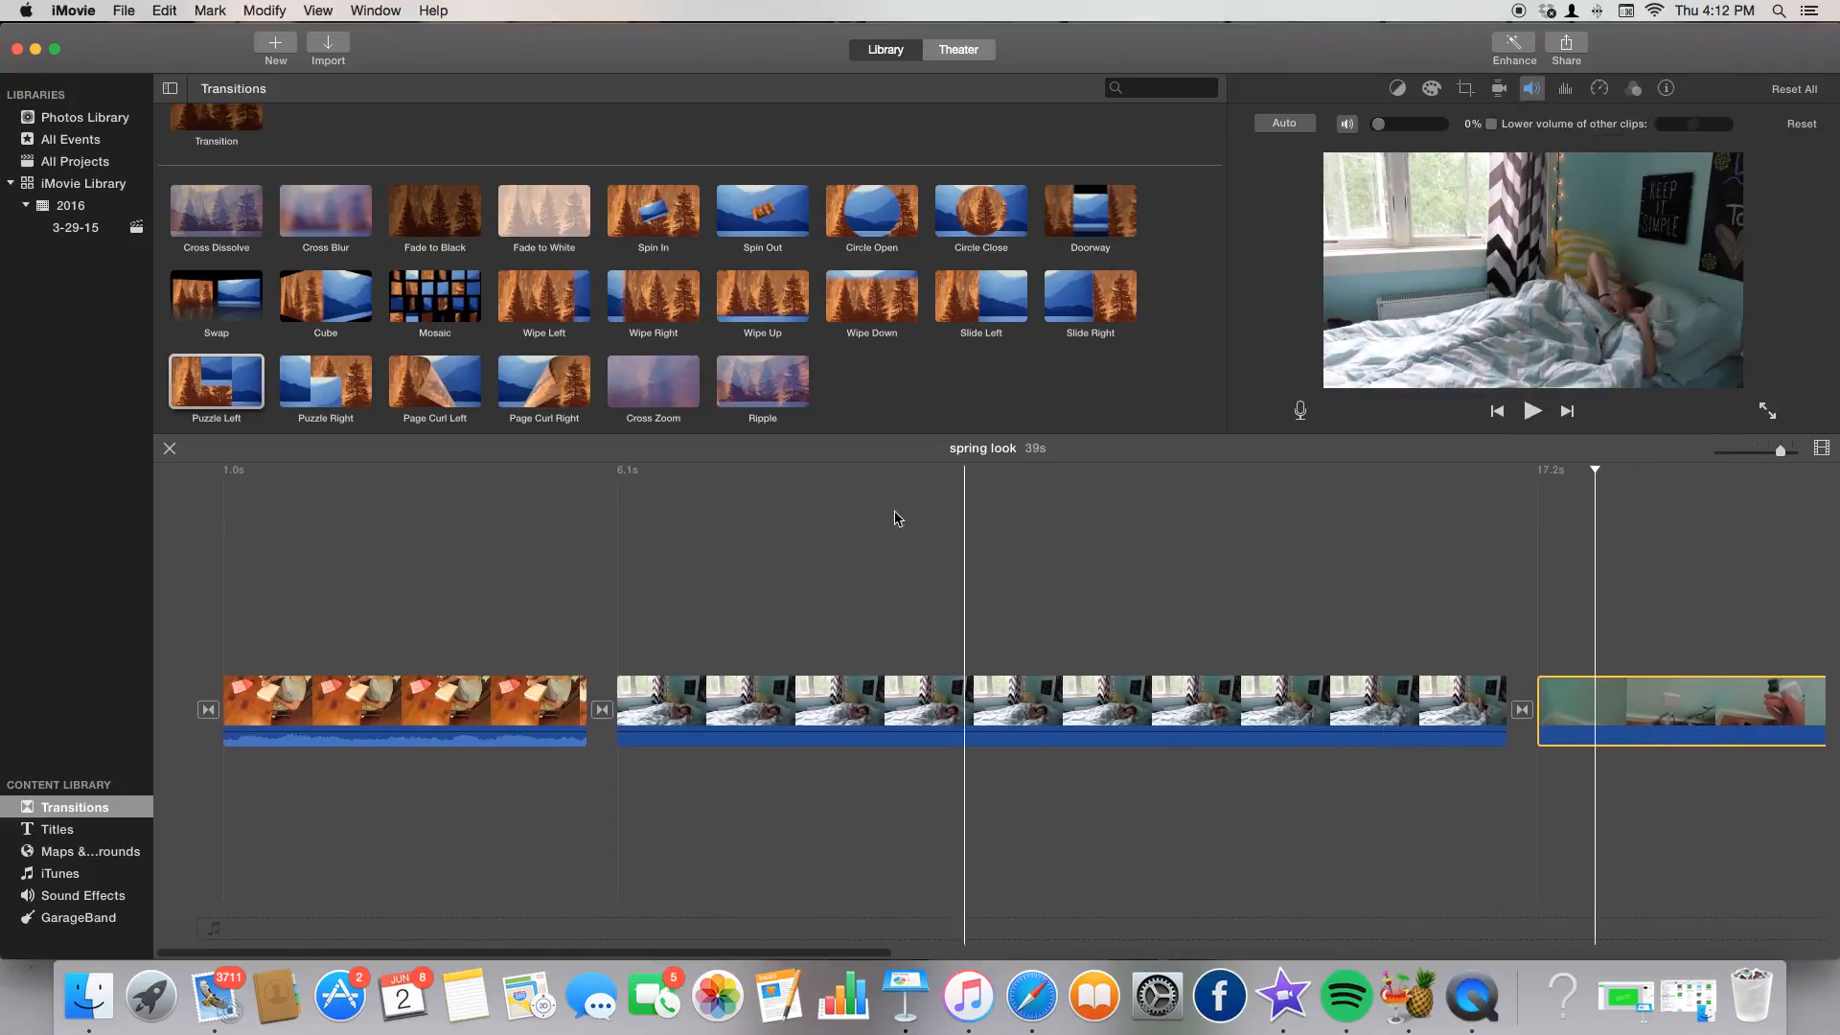
click(1535, 666)
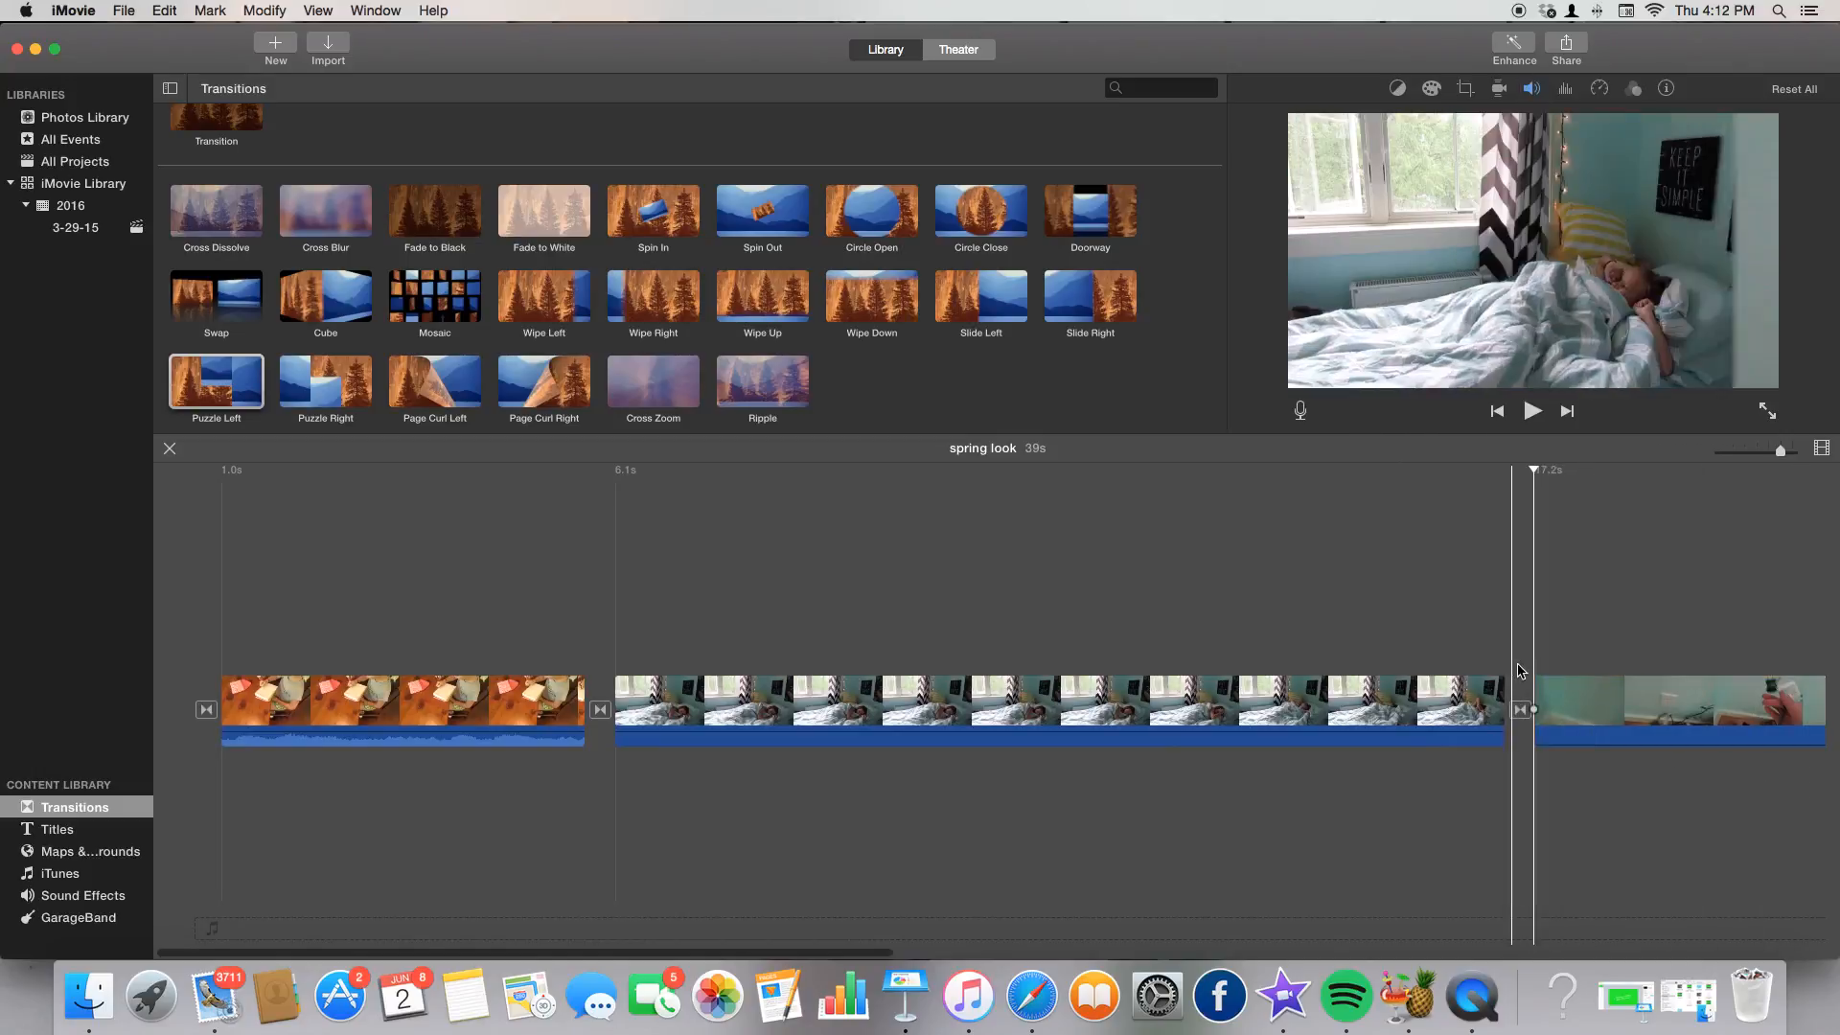
Preview the Middle and Opening titles and add the Opening title over the first clip.
click(78, 824)
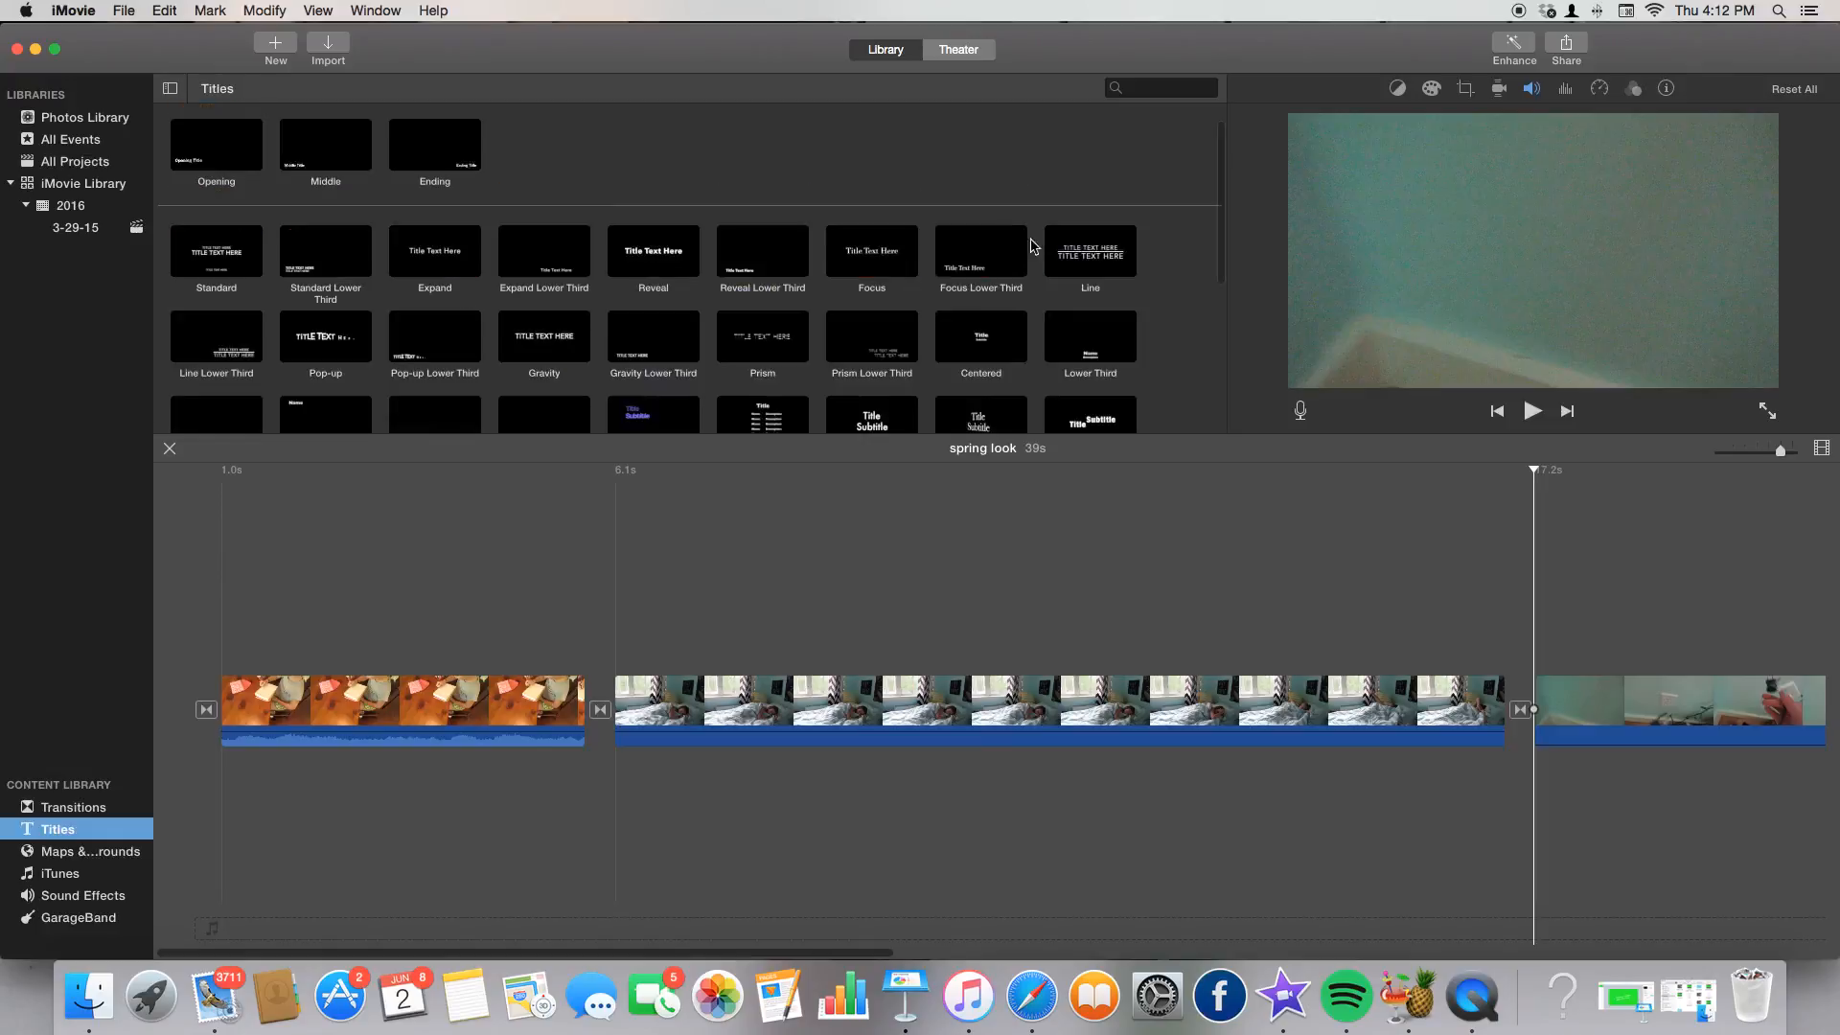
scroll(767, 256, down, 3)
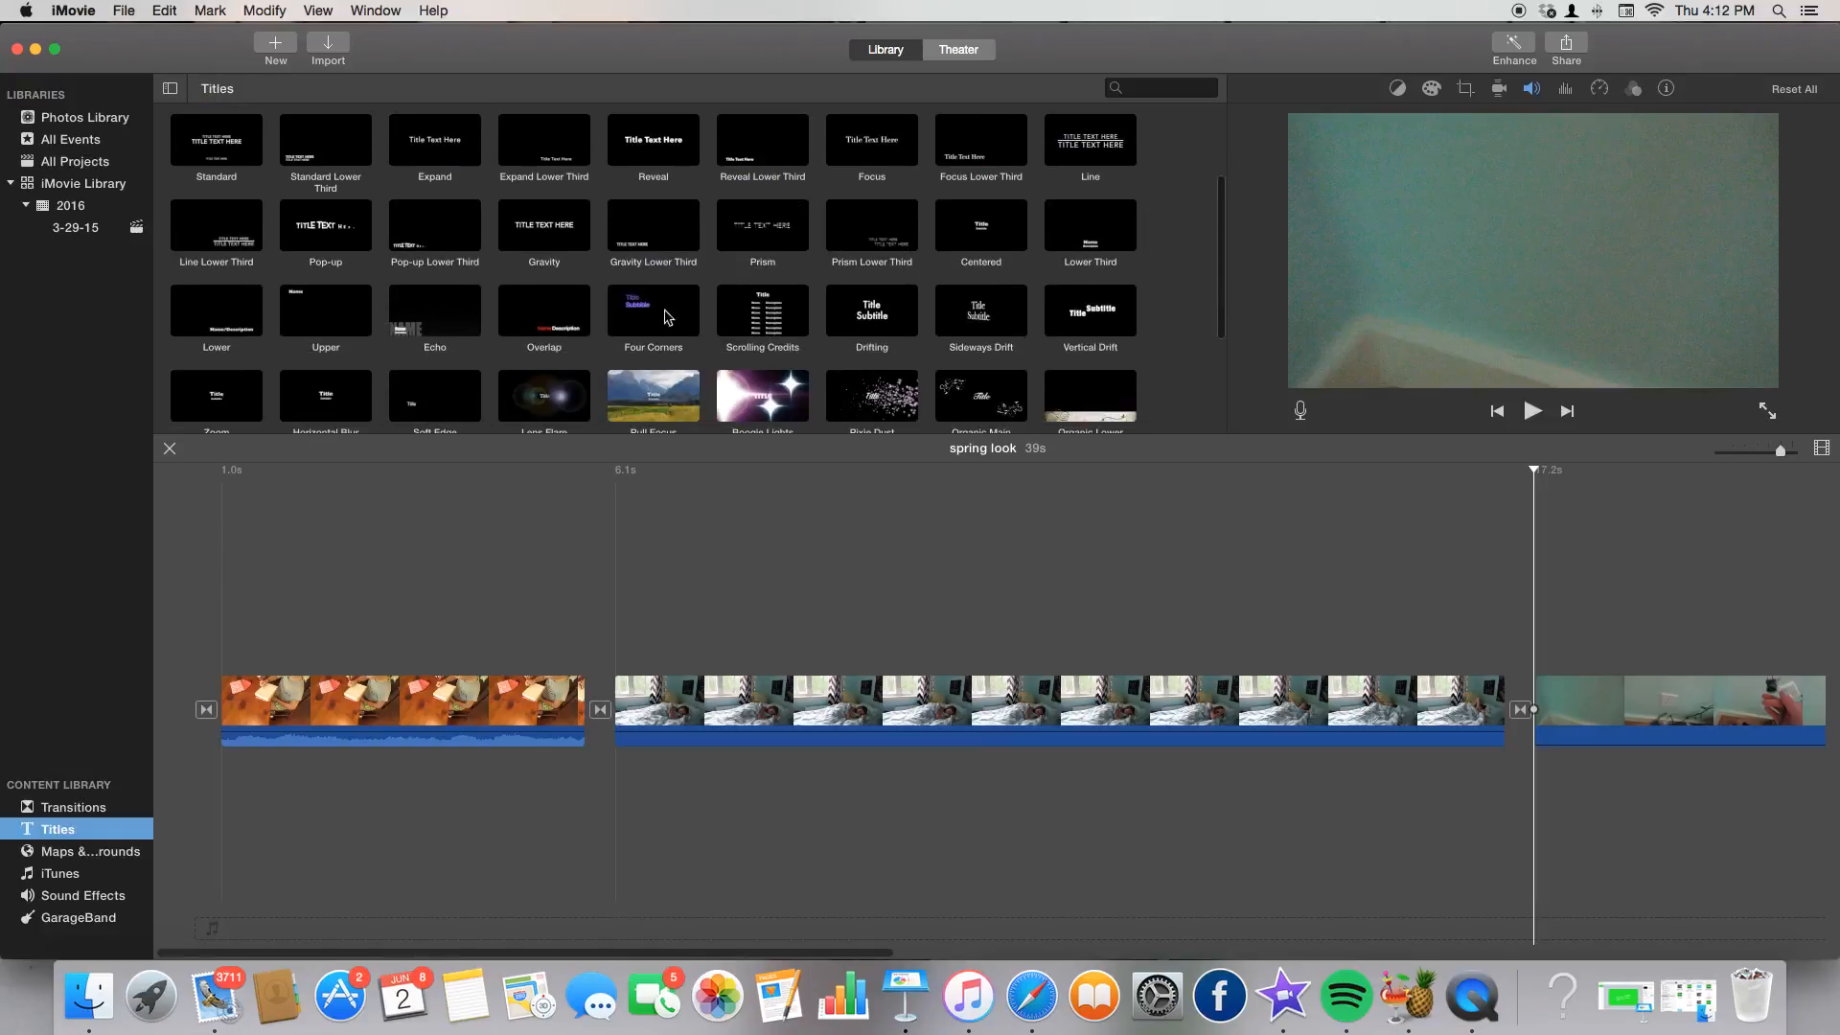
scroll(717, 302, up, 3)
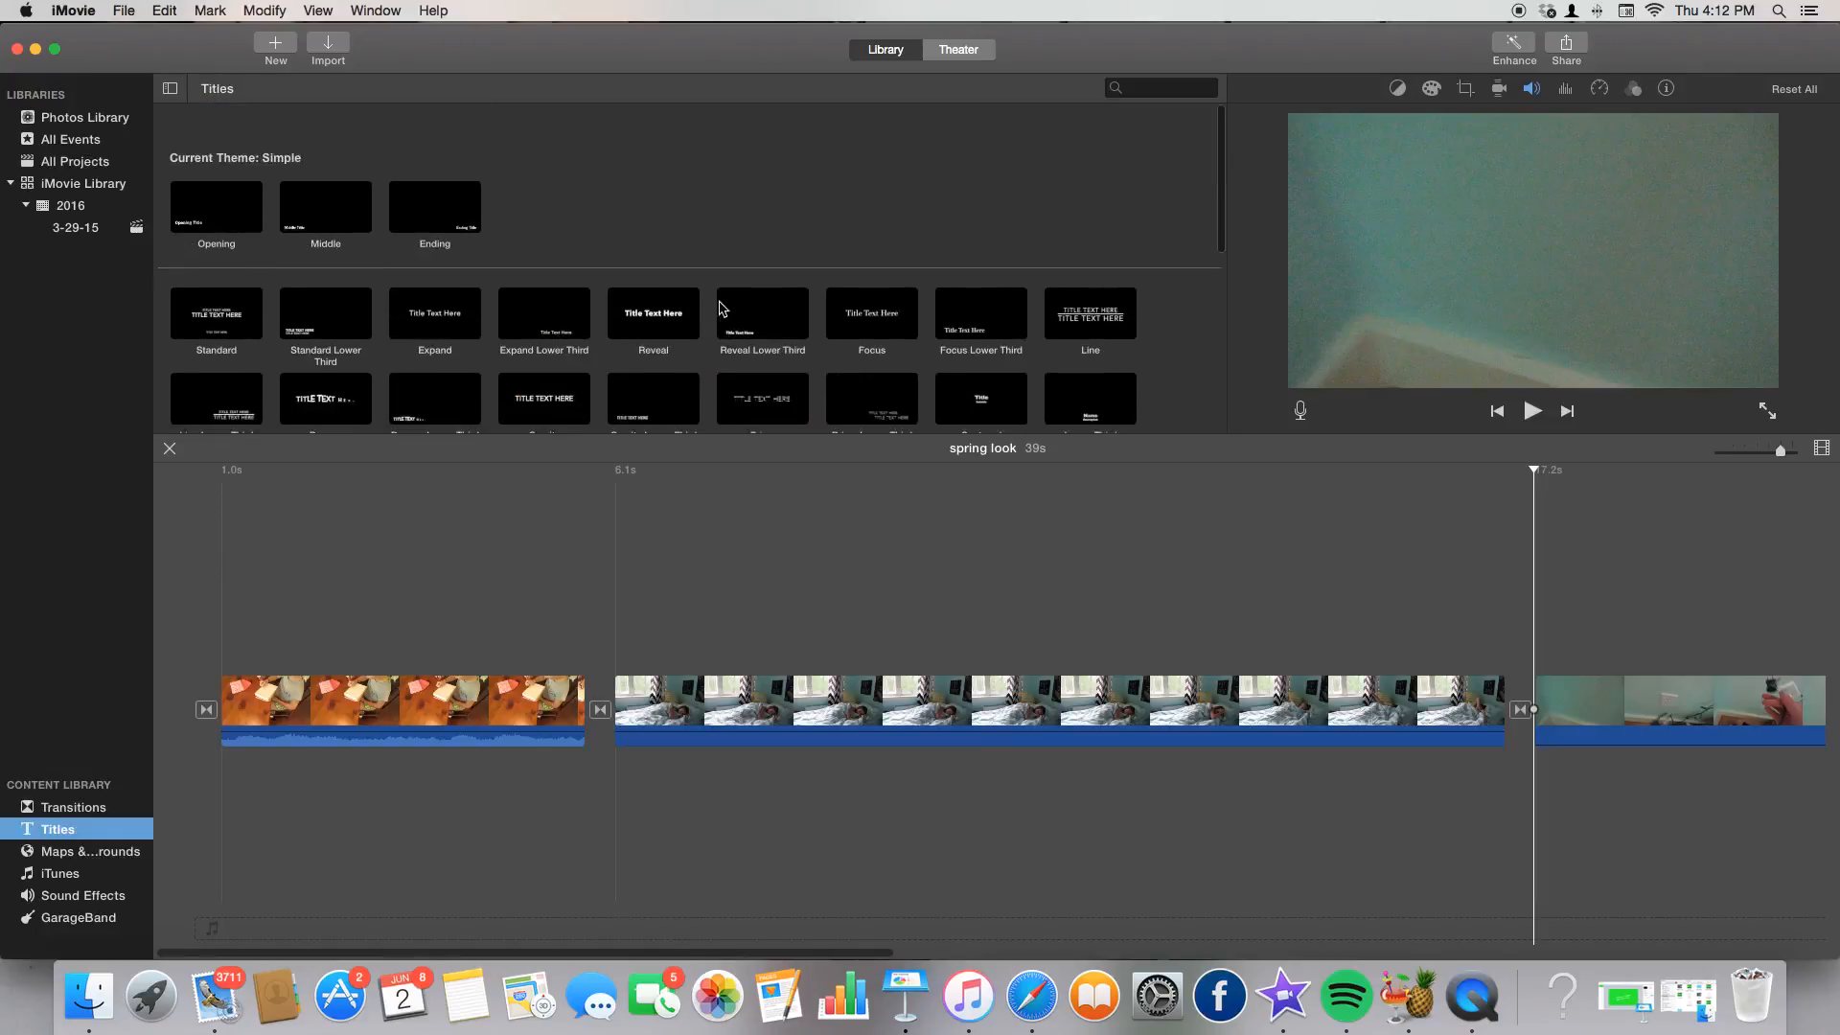
click(320, 189)
click(216, 176)
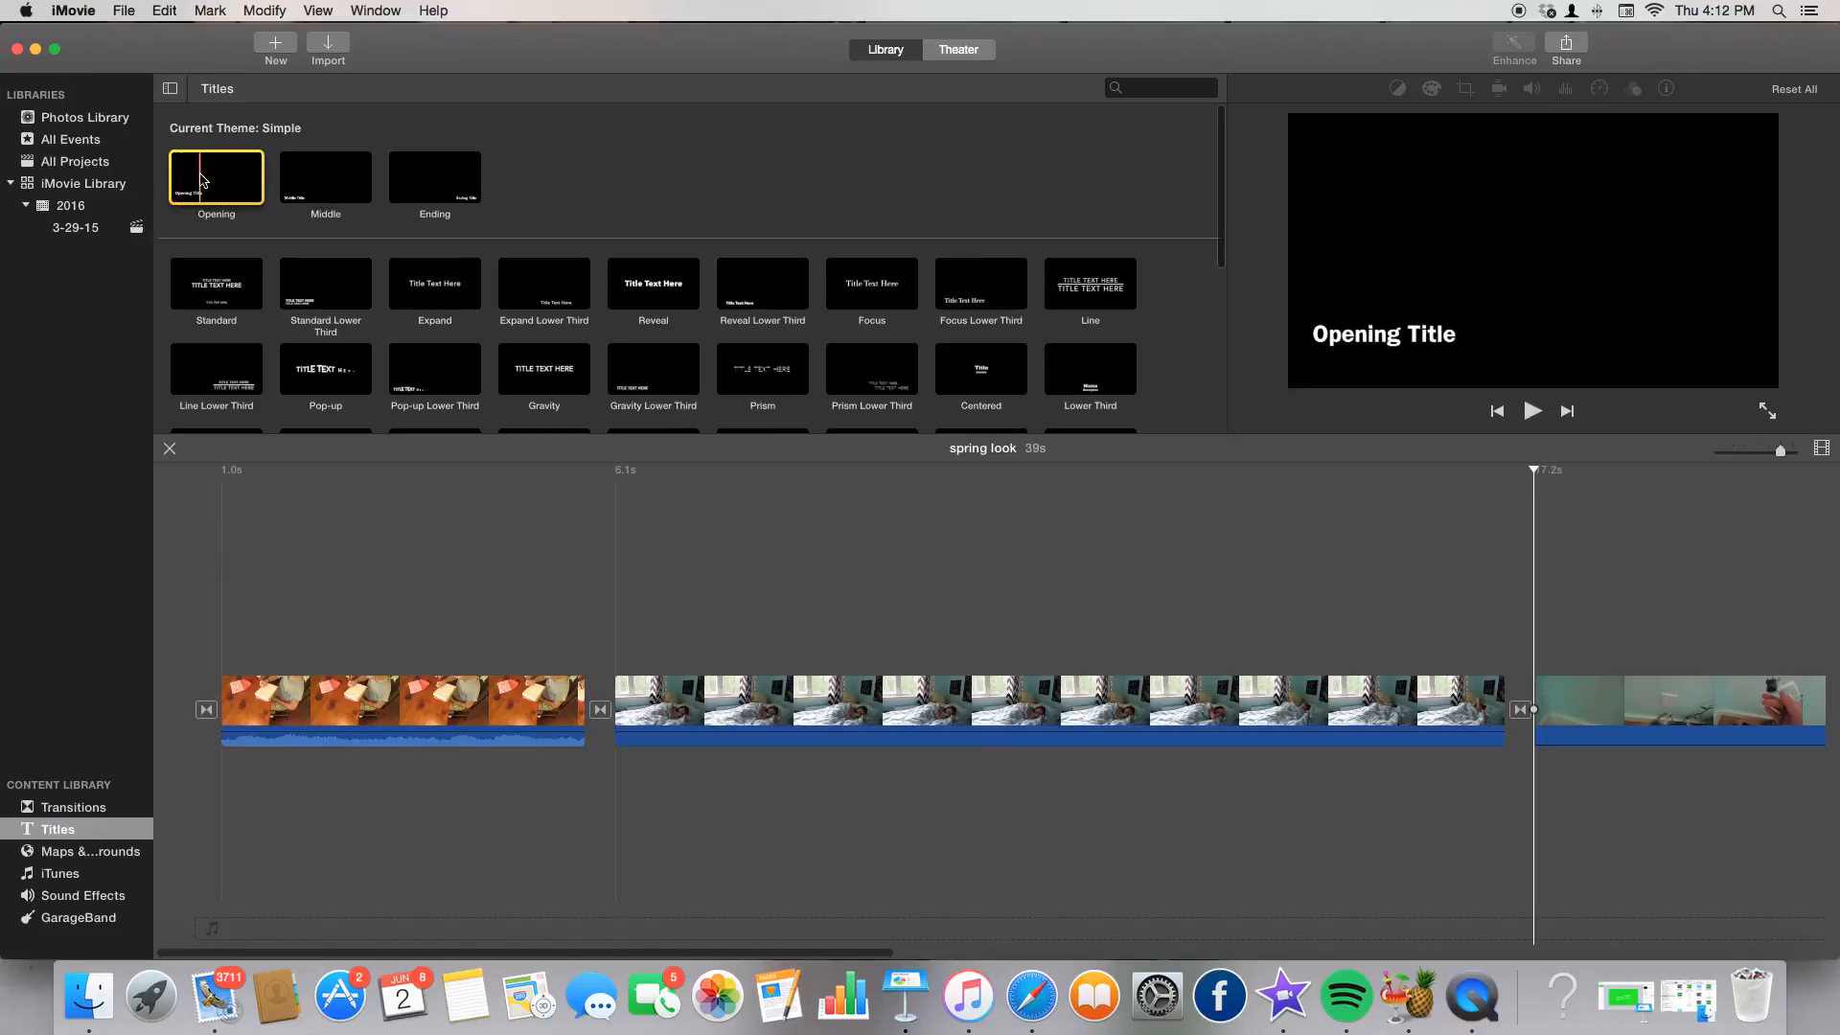
drag(242, 182, 403, 662)
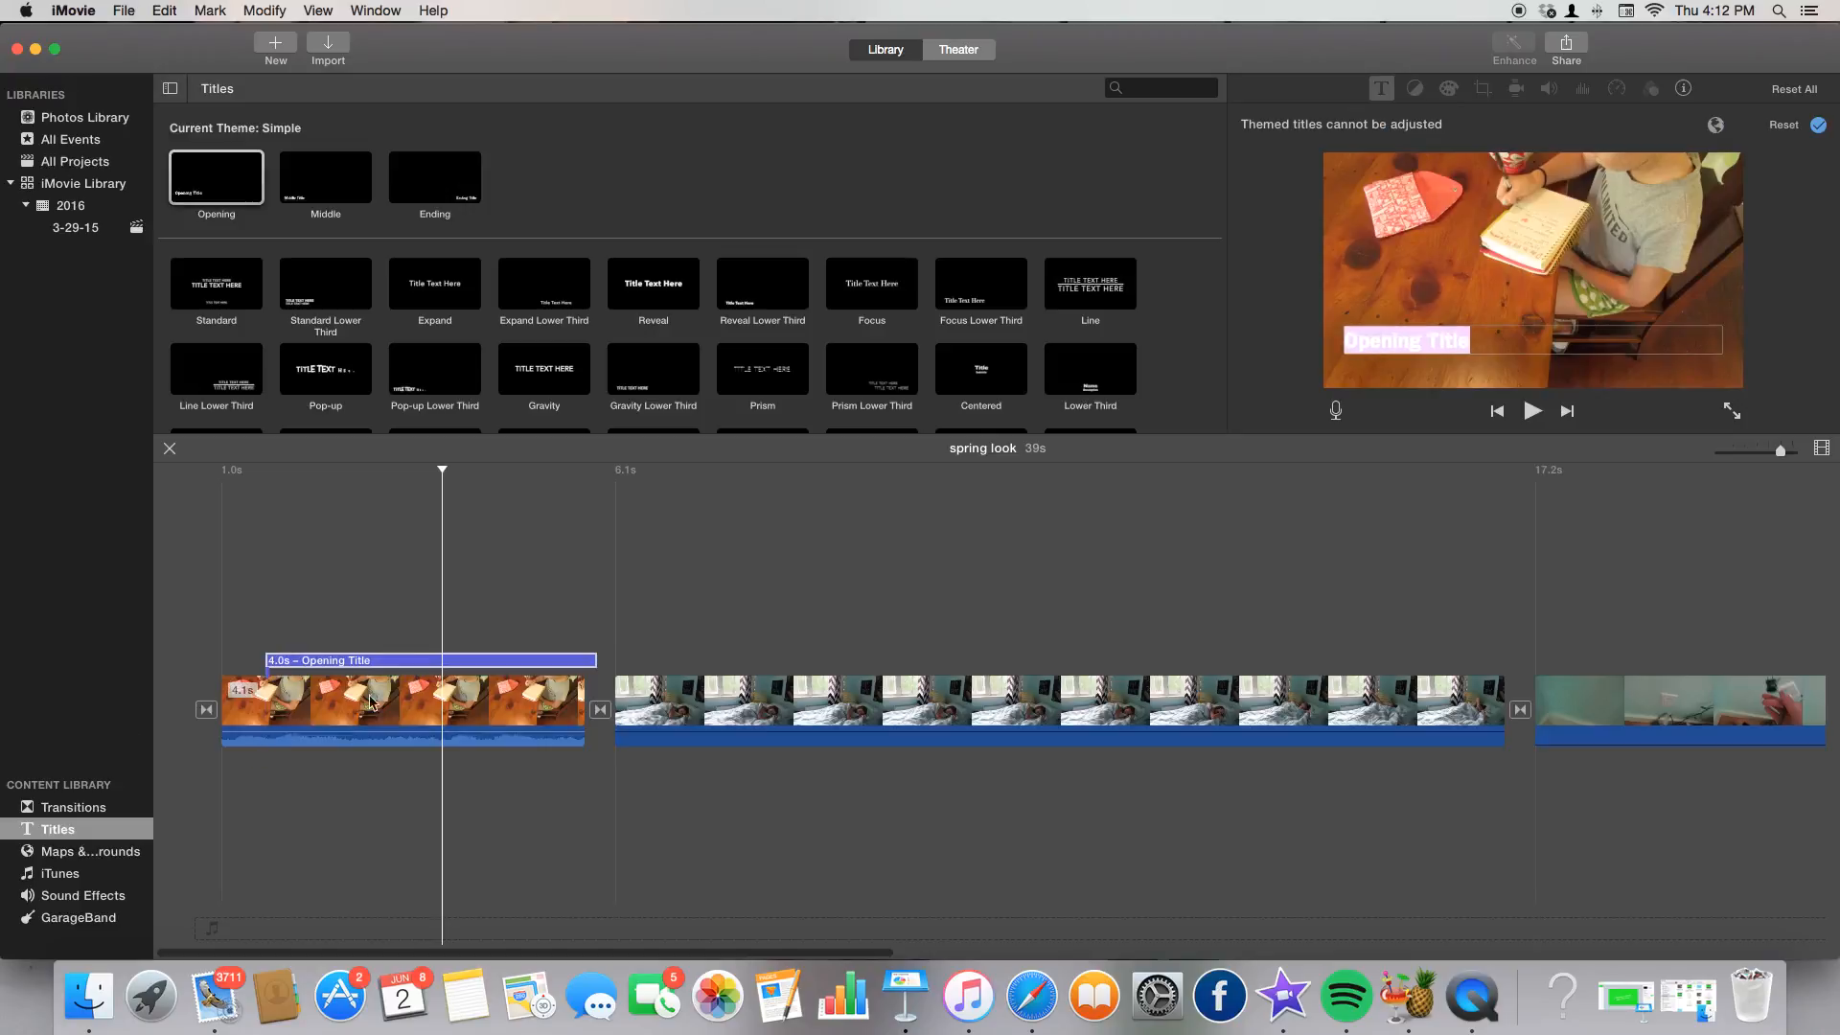
Delete the Opening title and put an Expand Lower Third title over the first clip.
key(BackSpace)
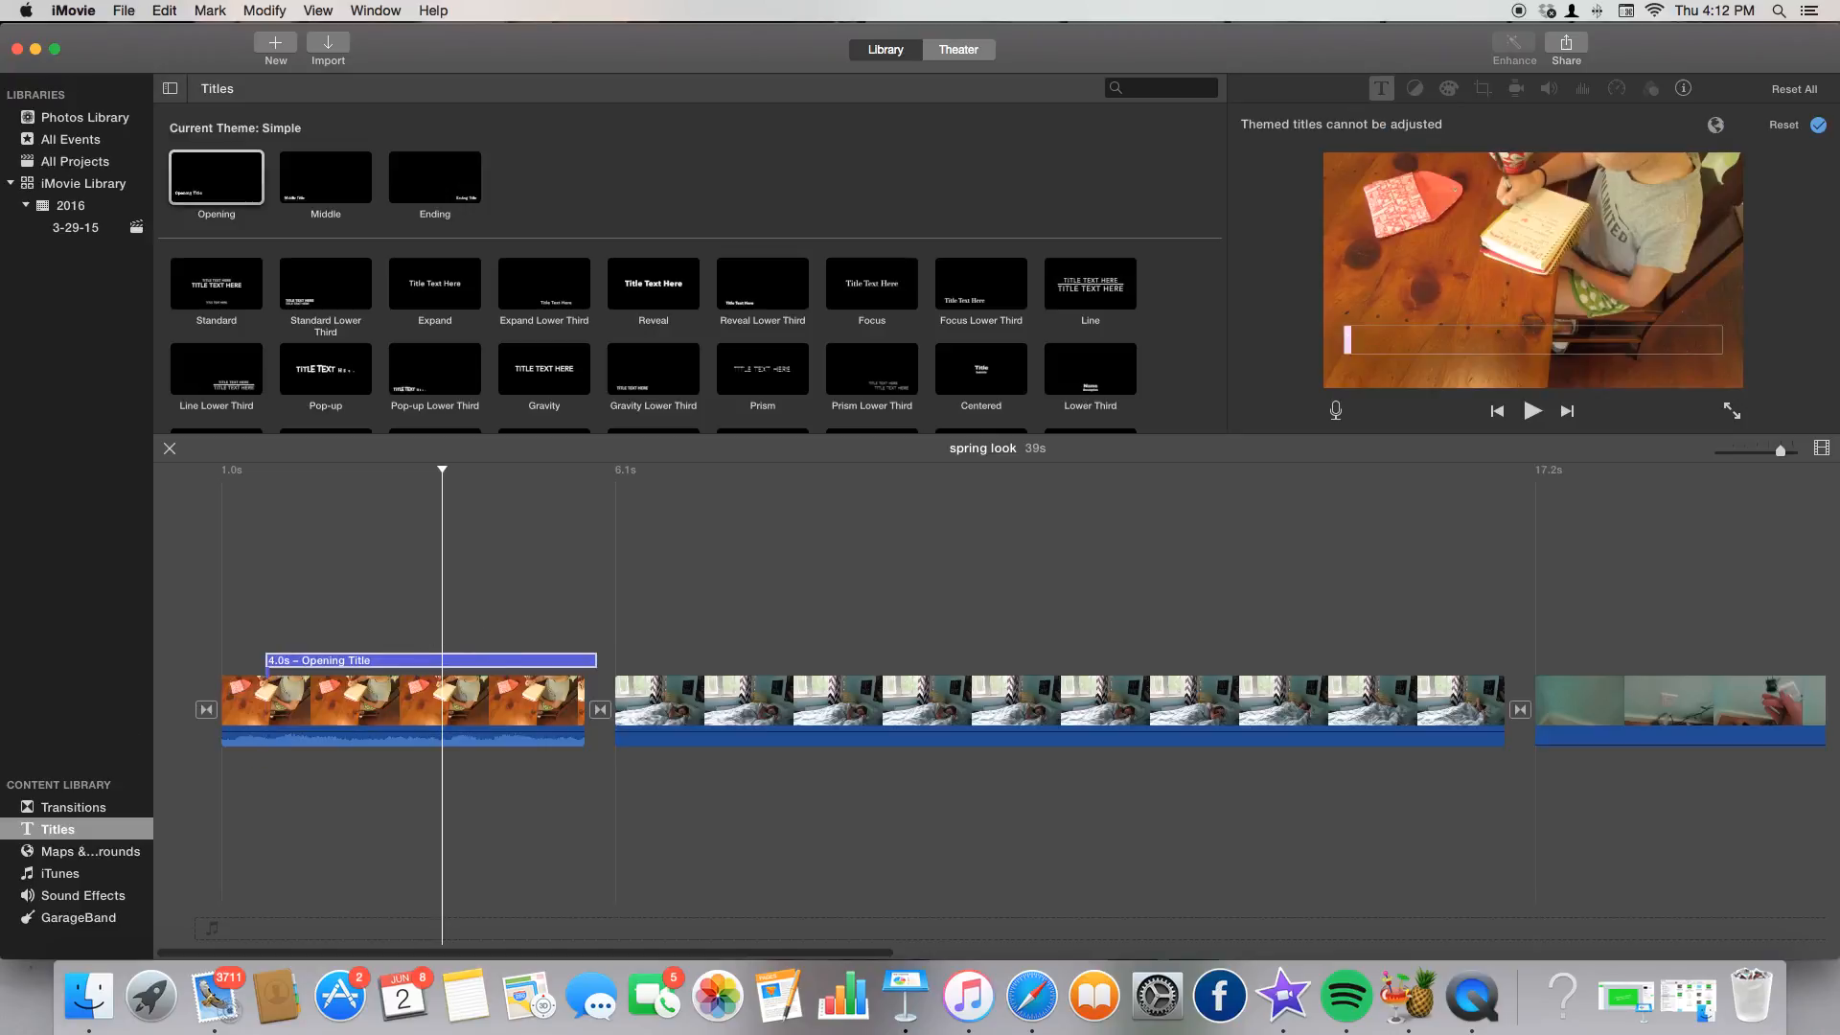
key(BackSpace)
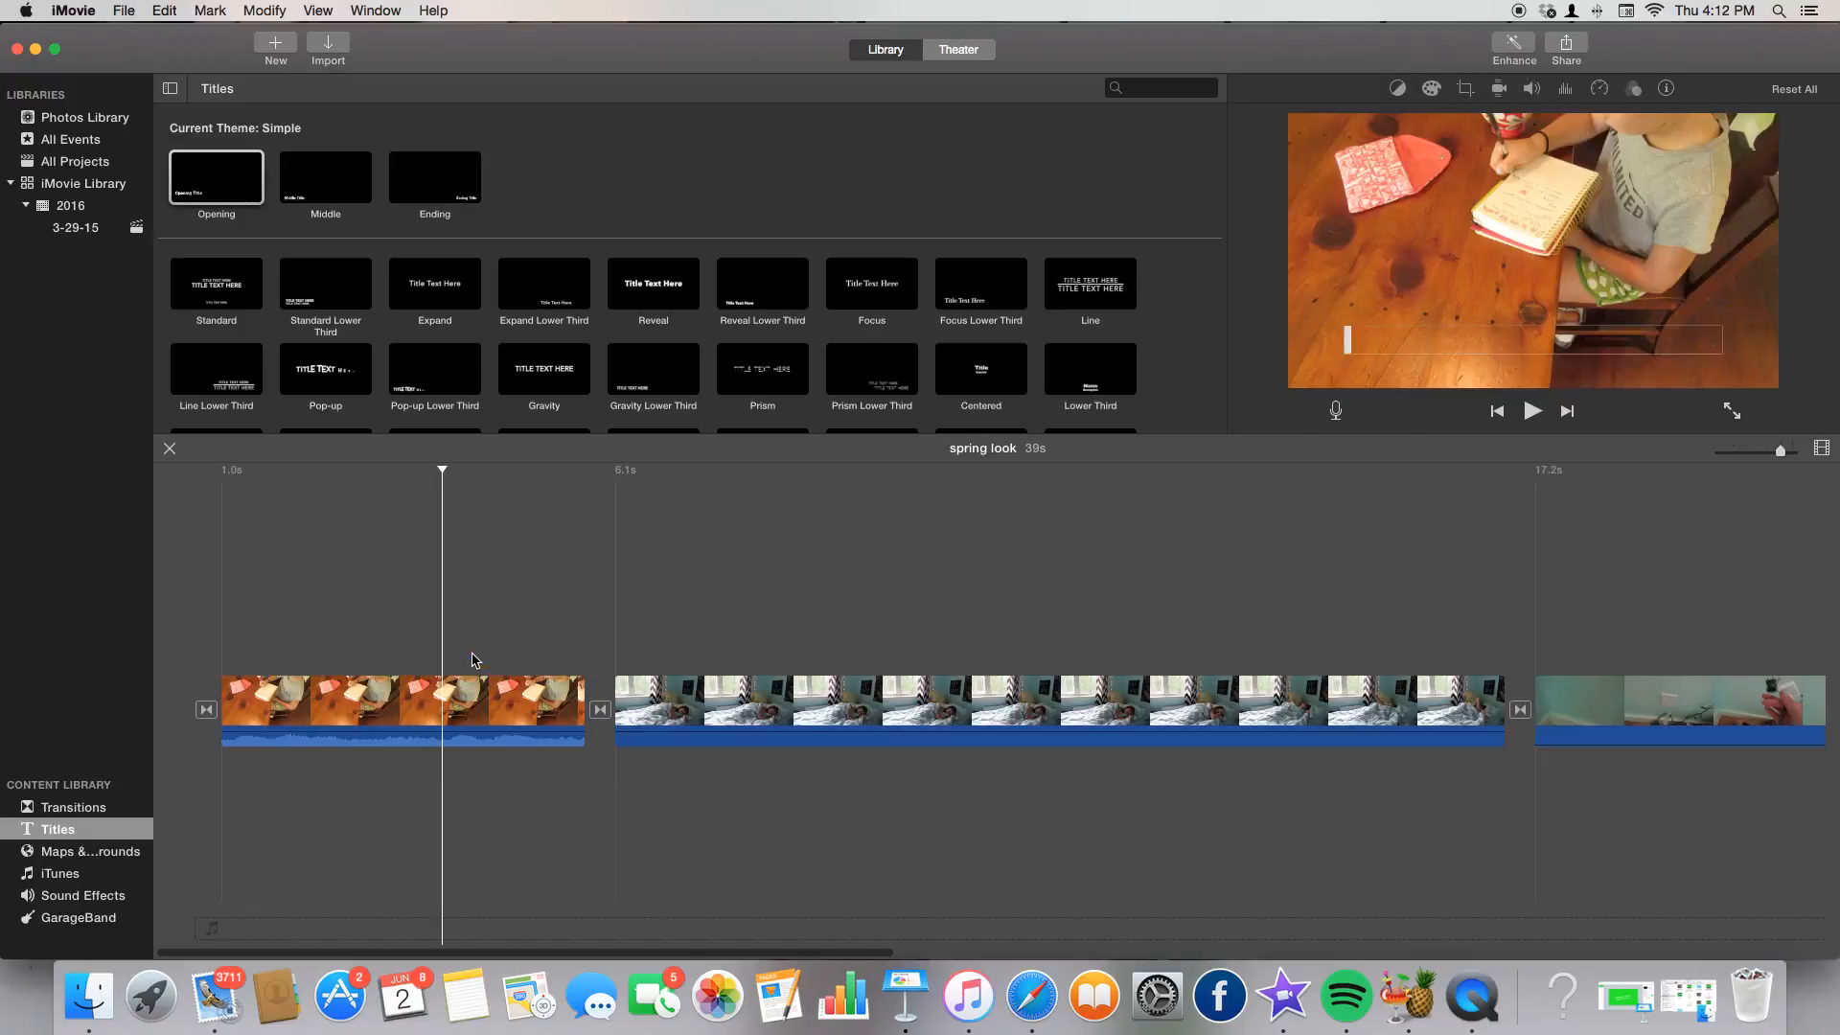
double_click(539, 283)
drag(538, 282, 322, 661)
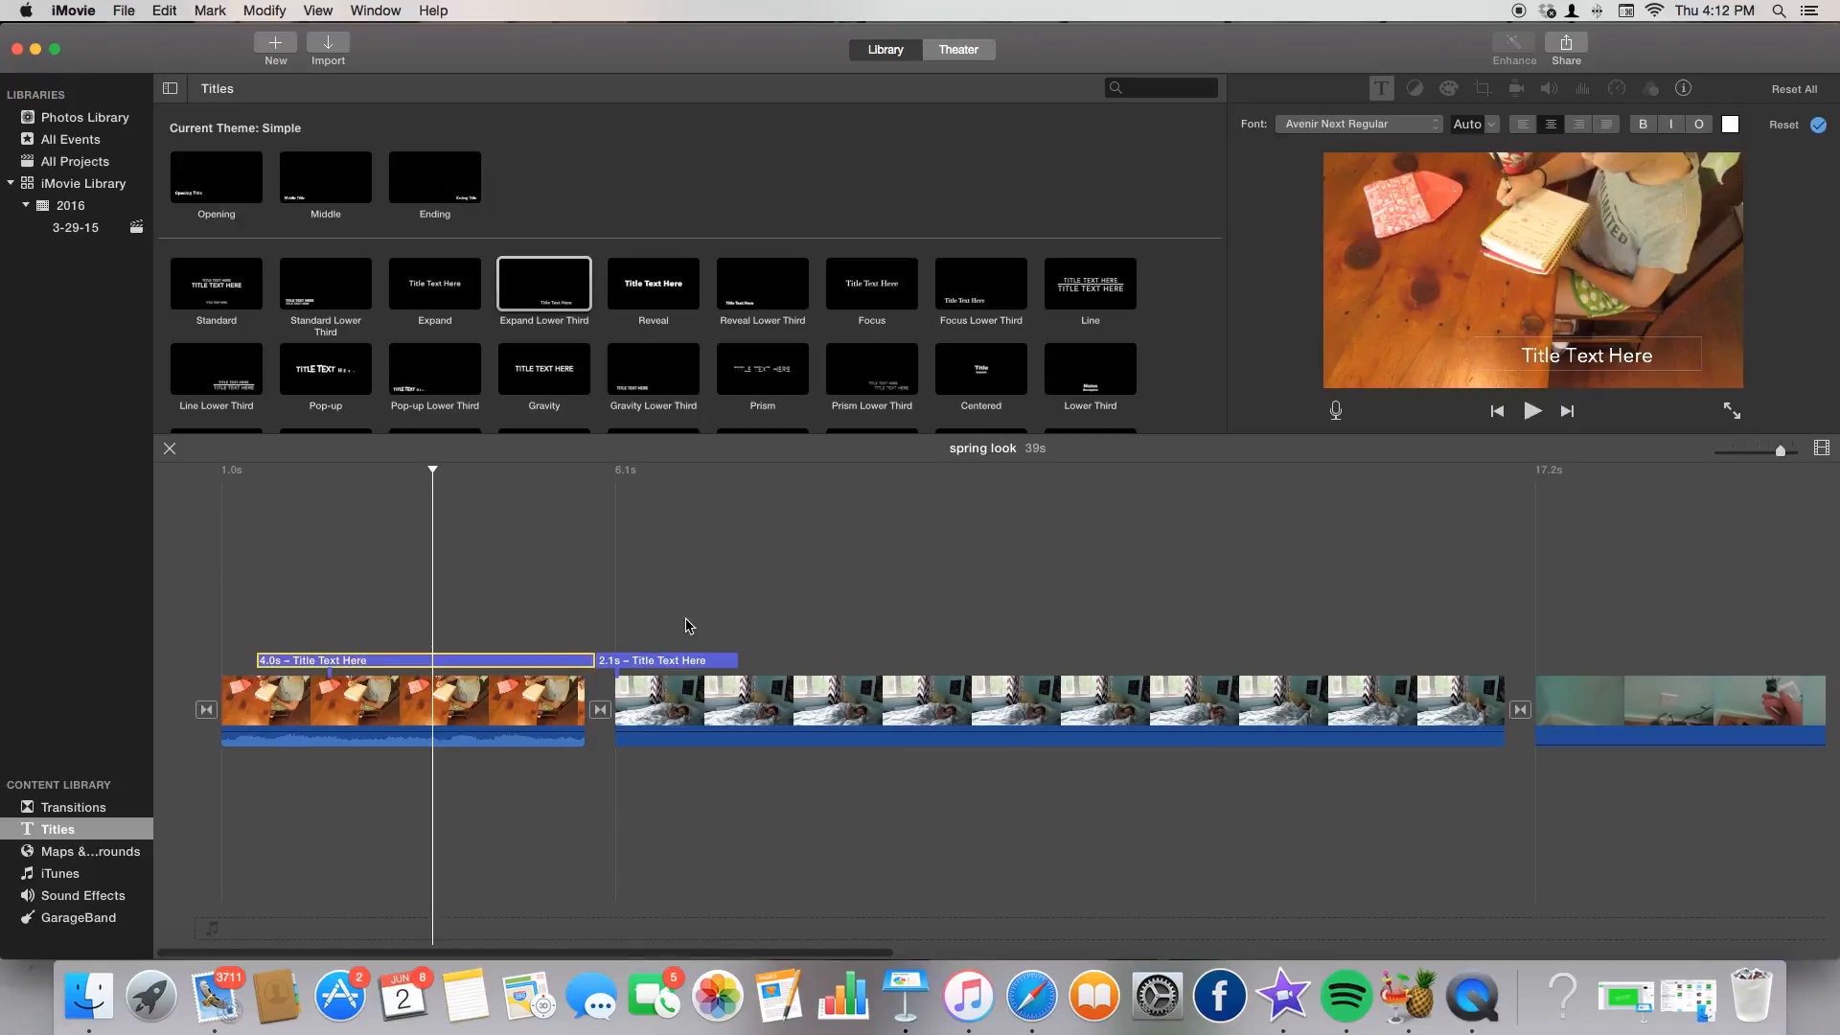
Delete the short 2.1s title and change the 4.0s title's text to 'hey'.
click(662, 661)
key(BackSpace)
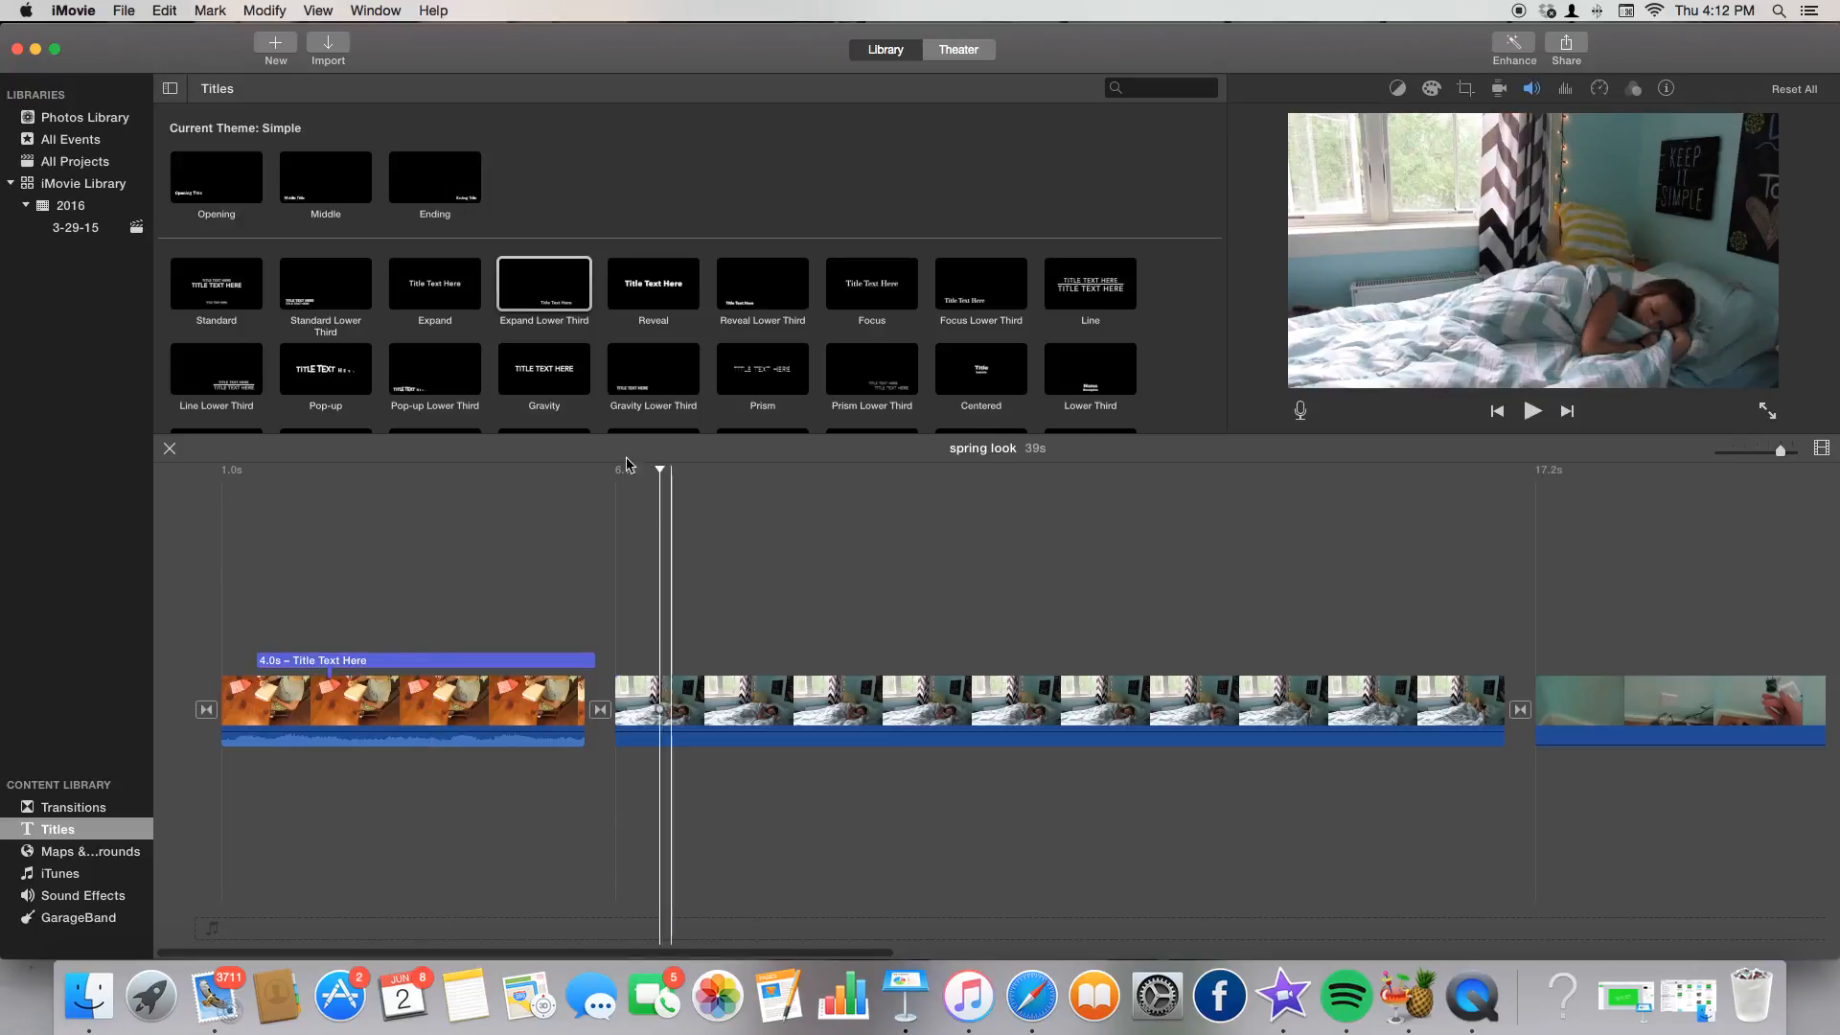
click(517, 661)
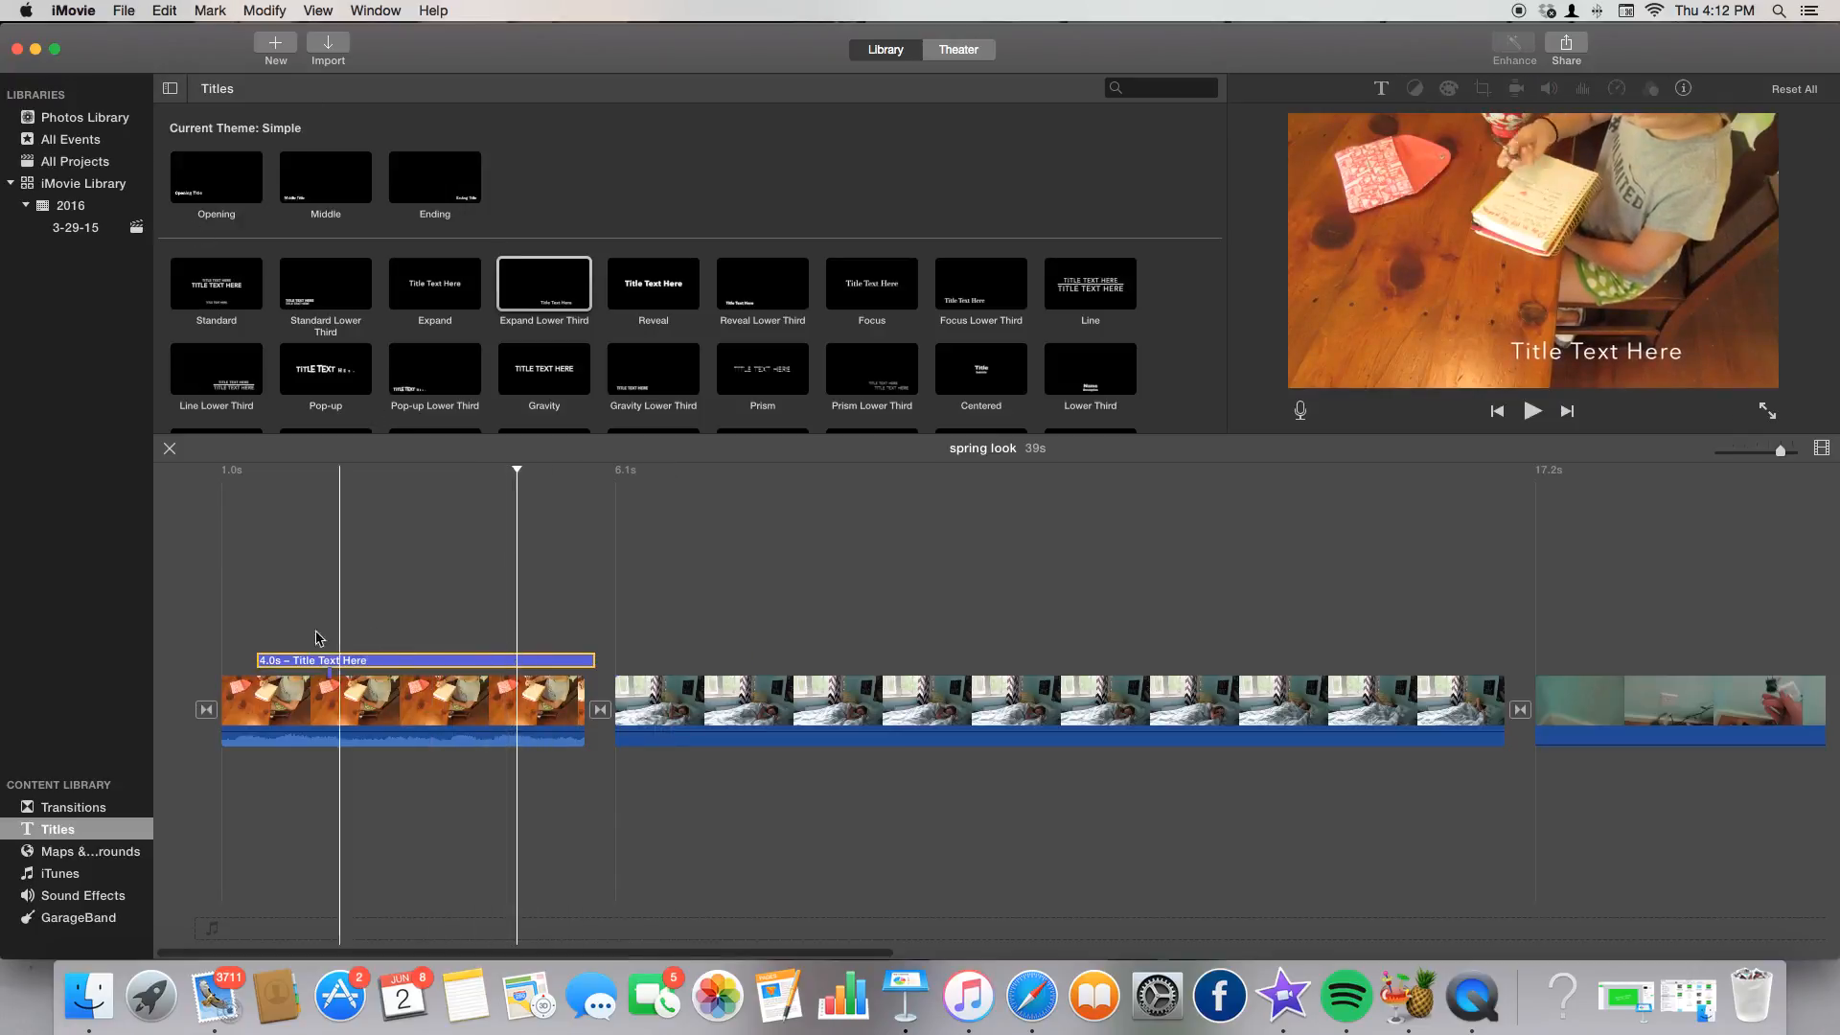
click(1376, 86)
key(BackSpace)
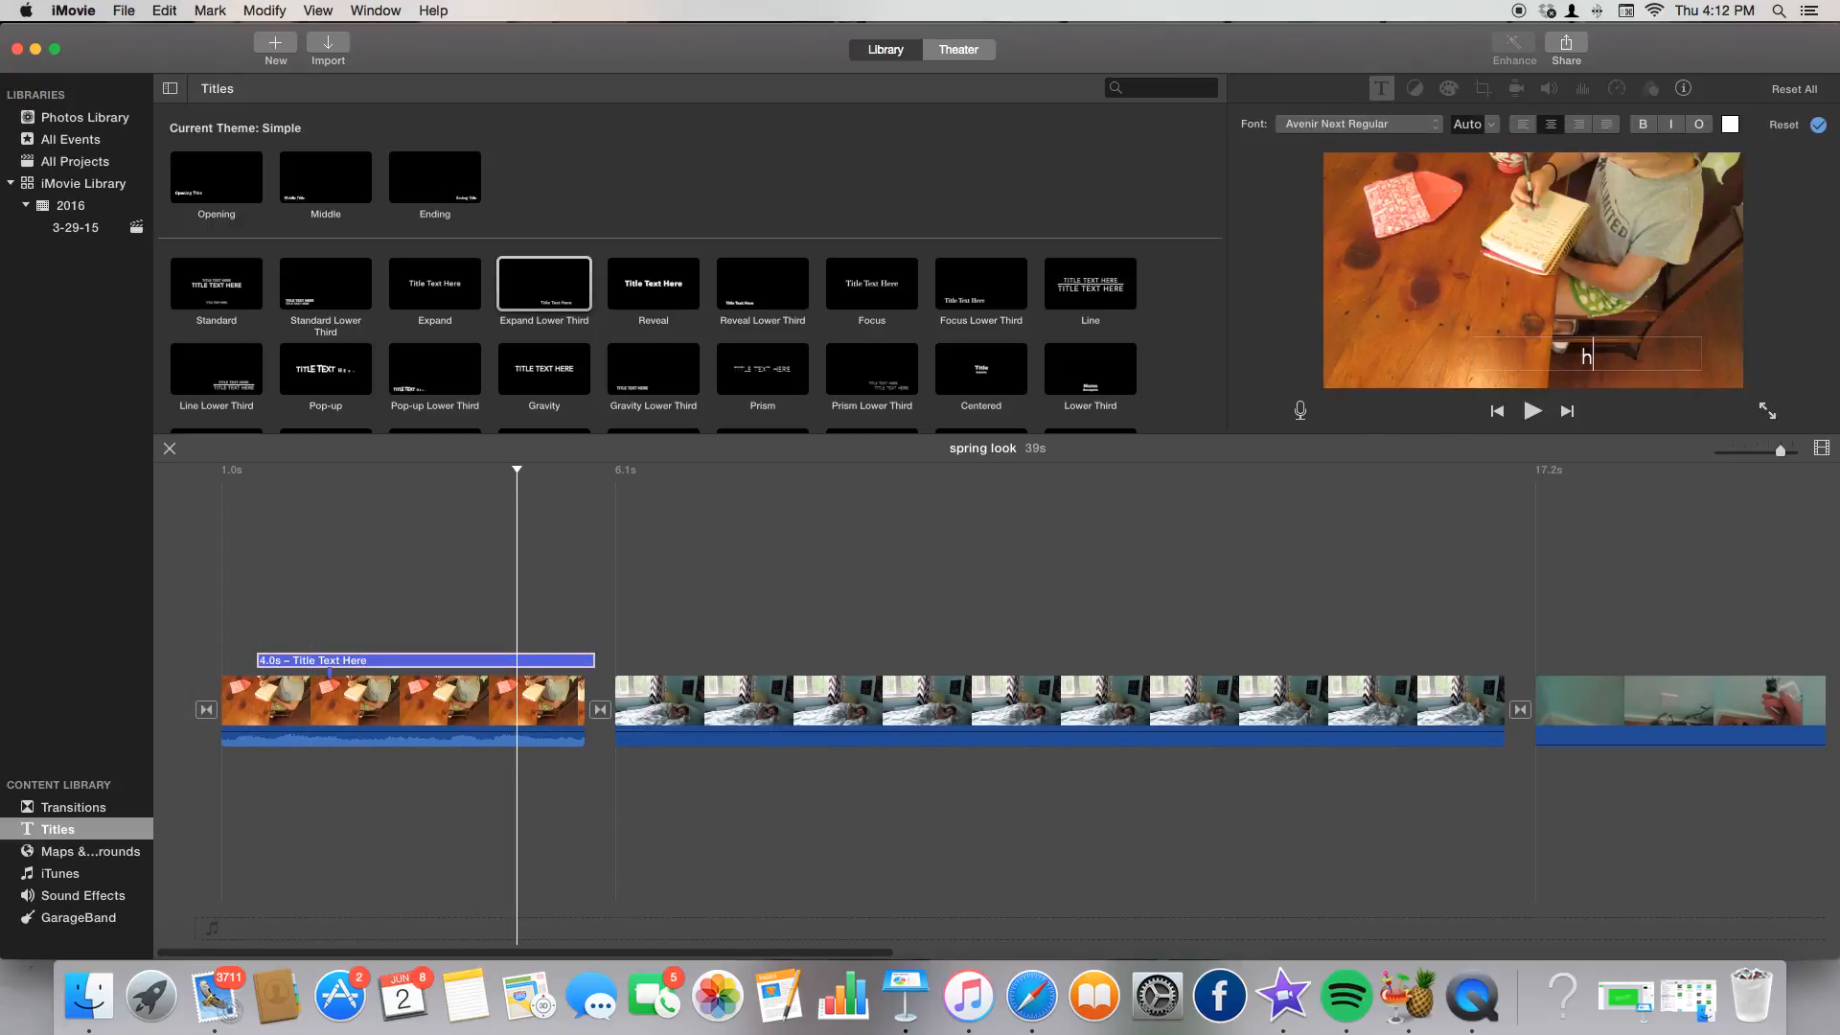
double_click(1614, 360)
Style the title in pink Bebas at size 256.
click(1371, 124)
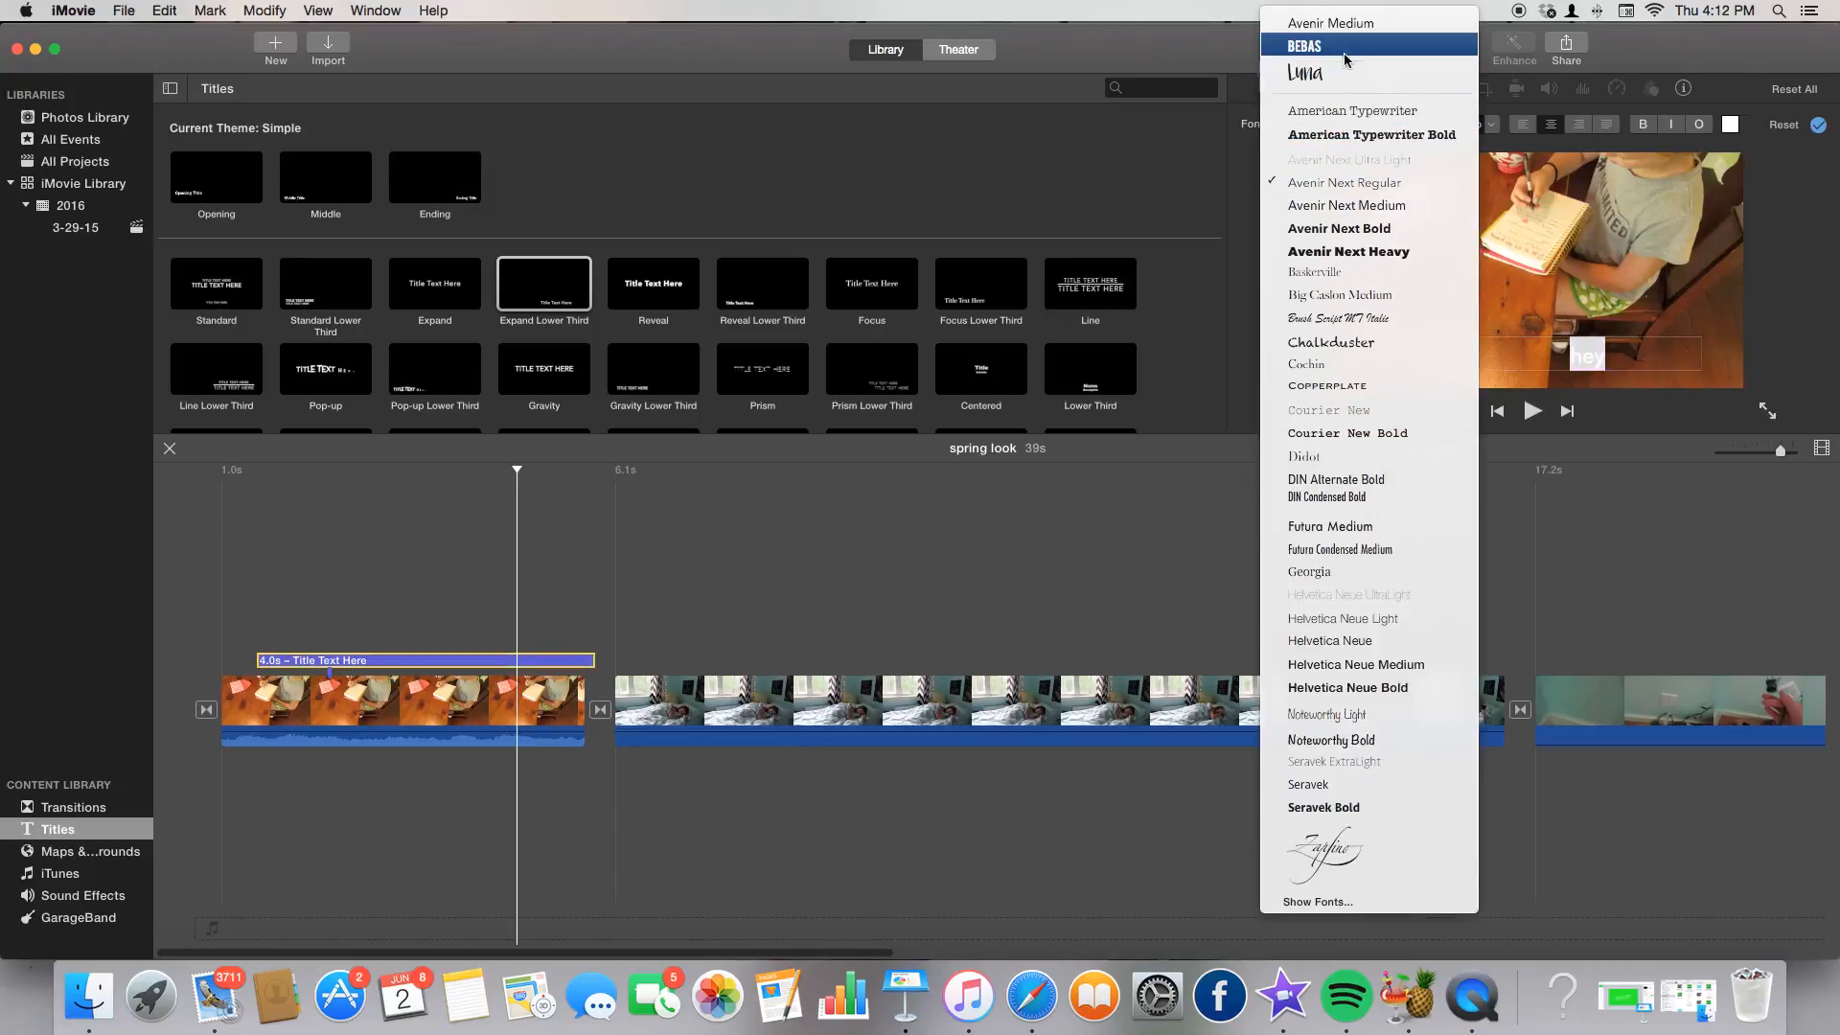
click(1306, 47)
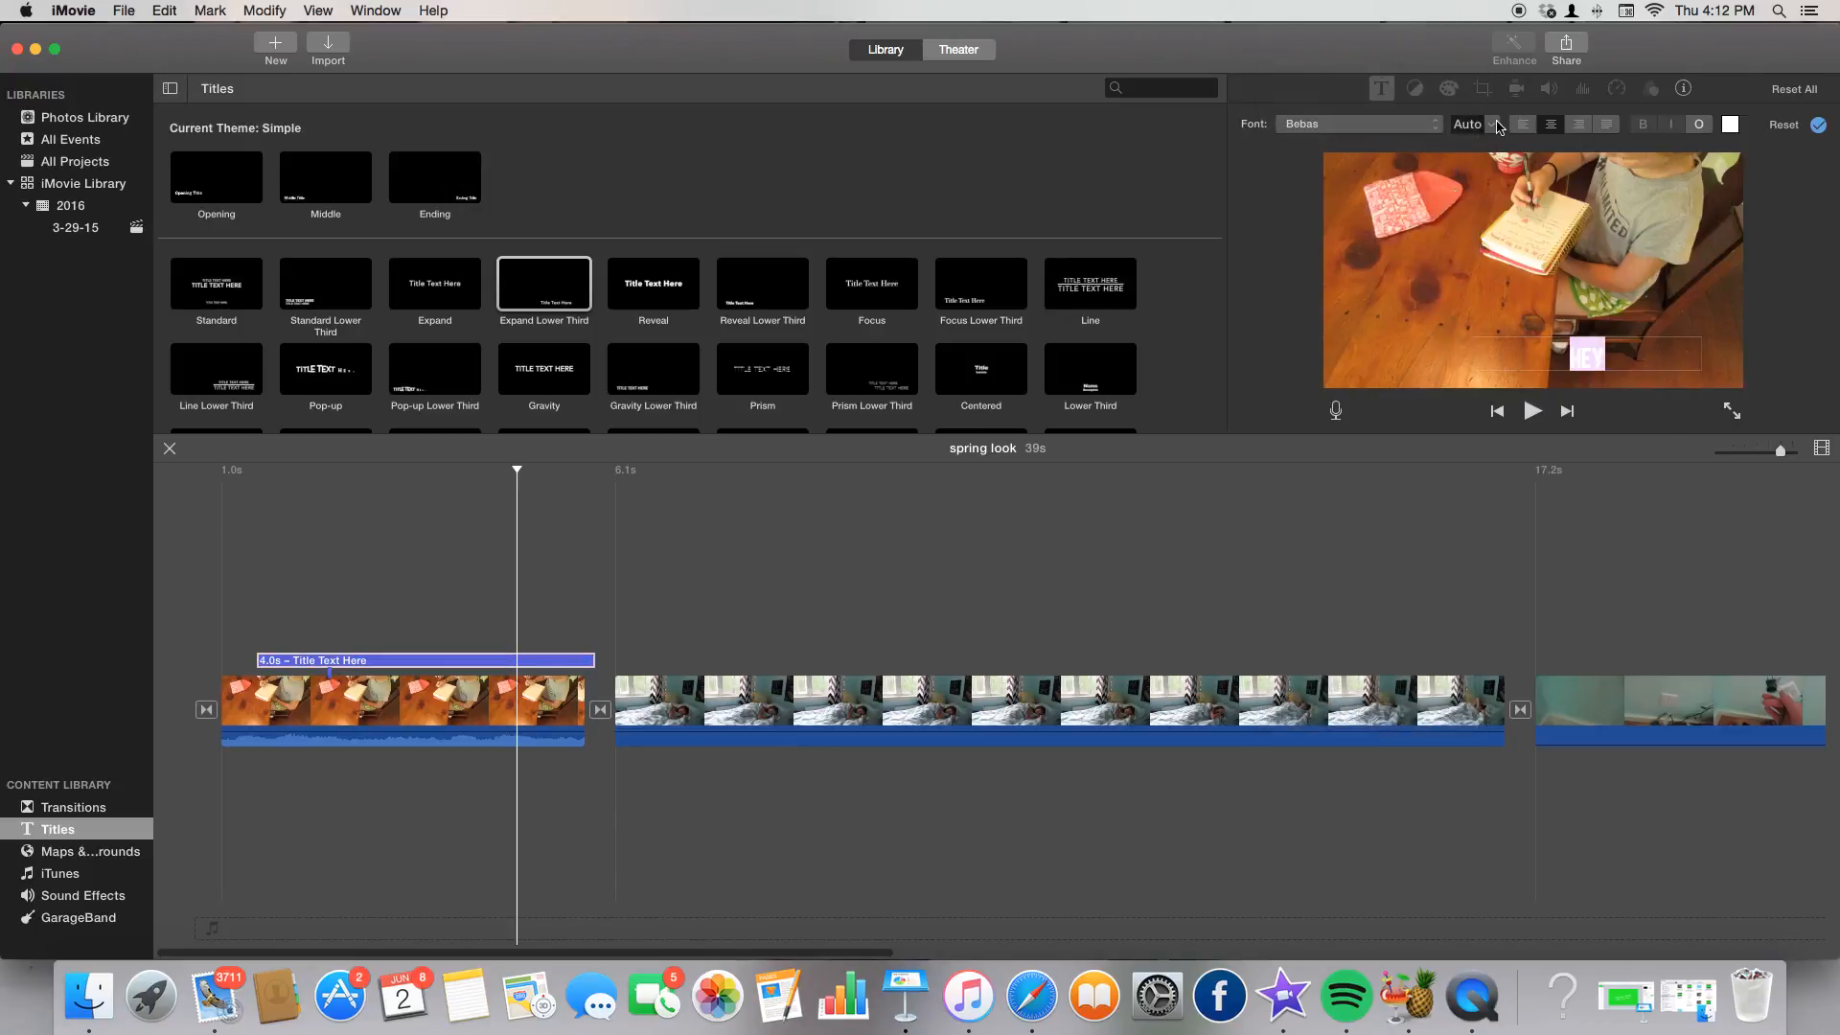
click(1493, 125)
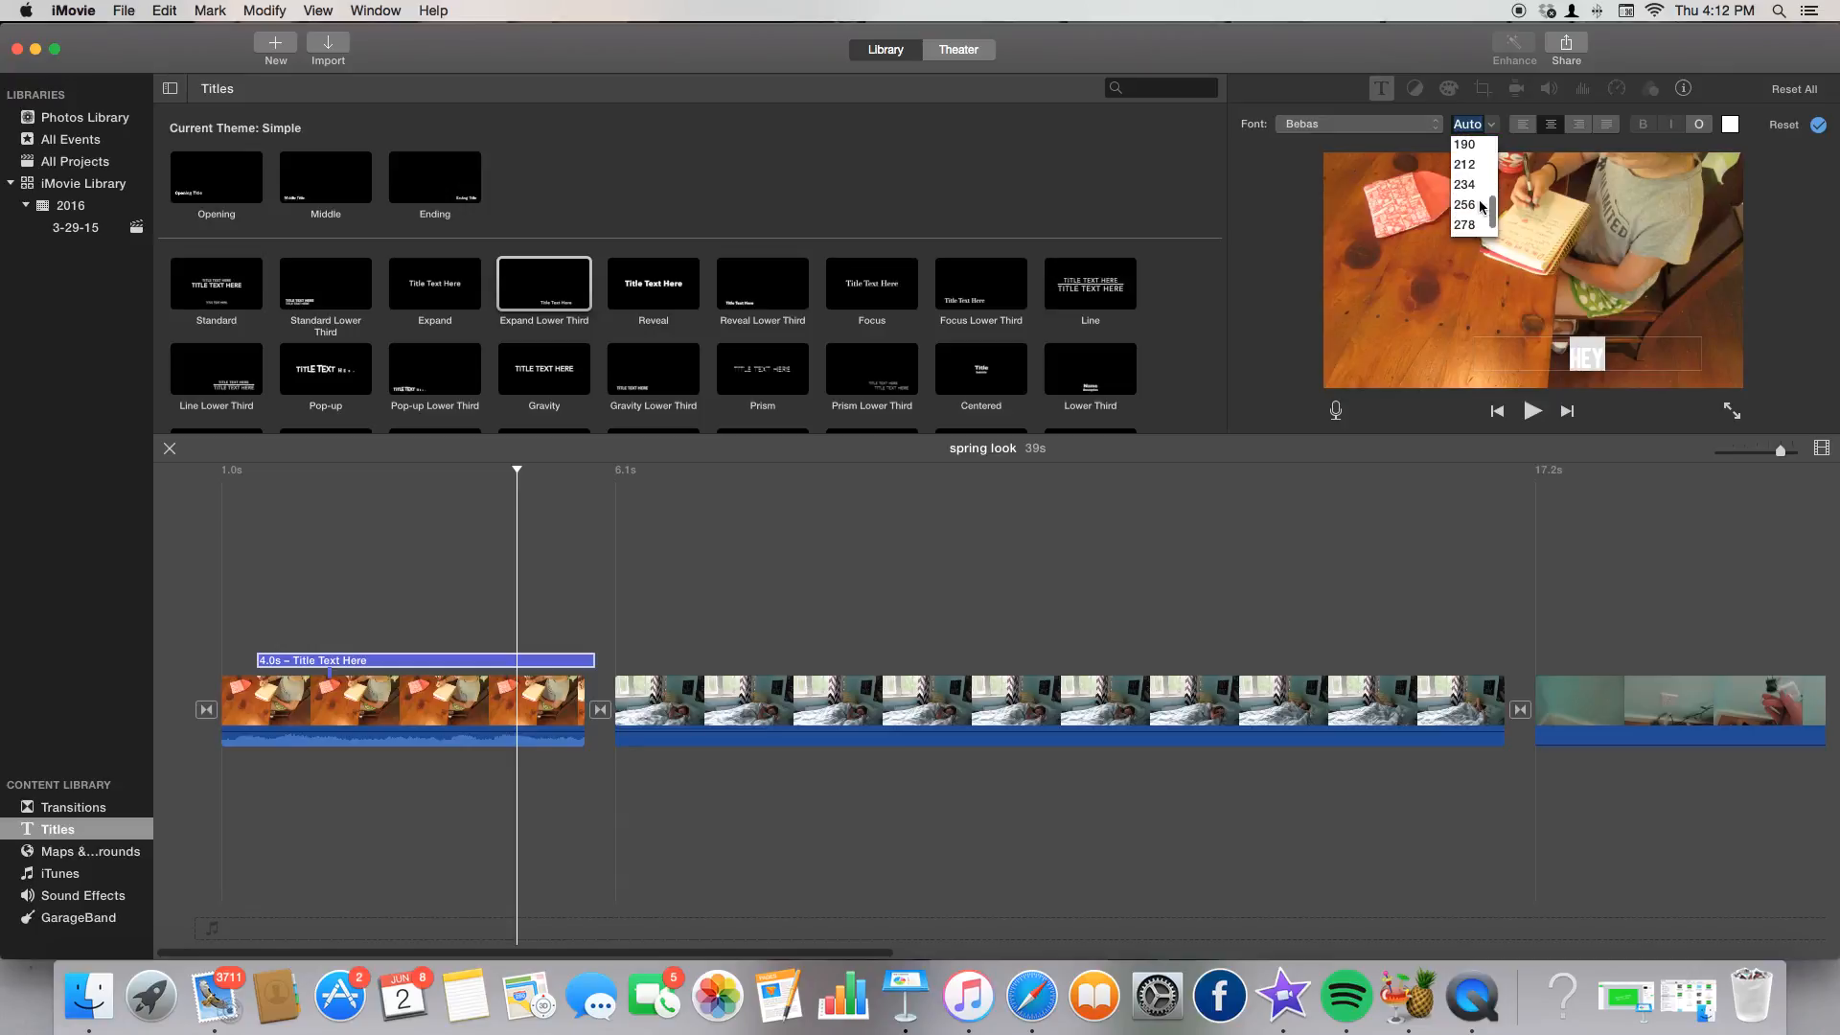
click(1464, 206)
click(1729, 125)
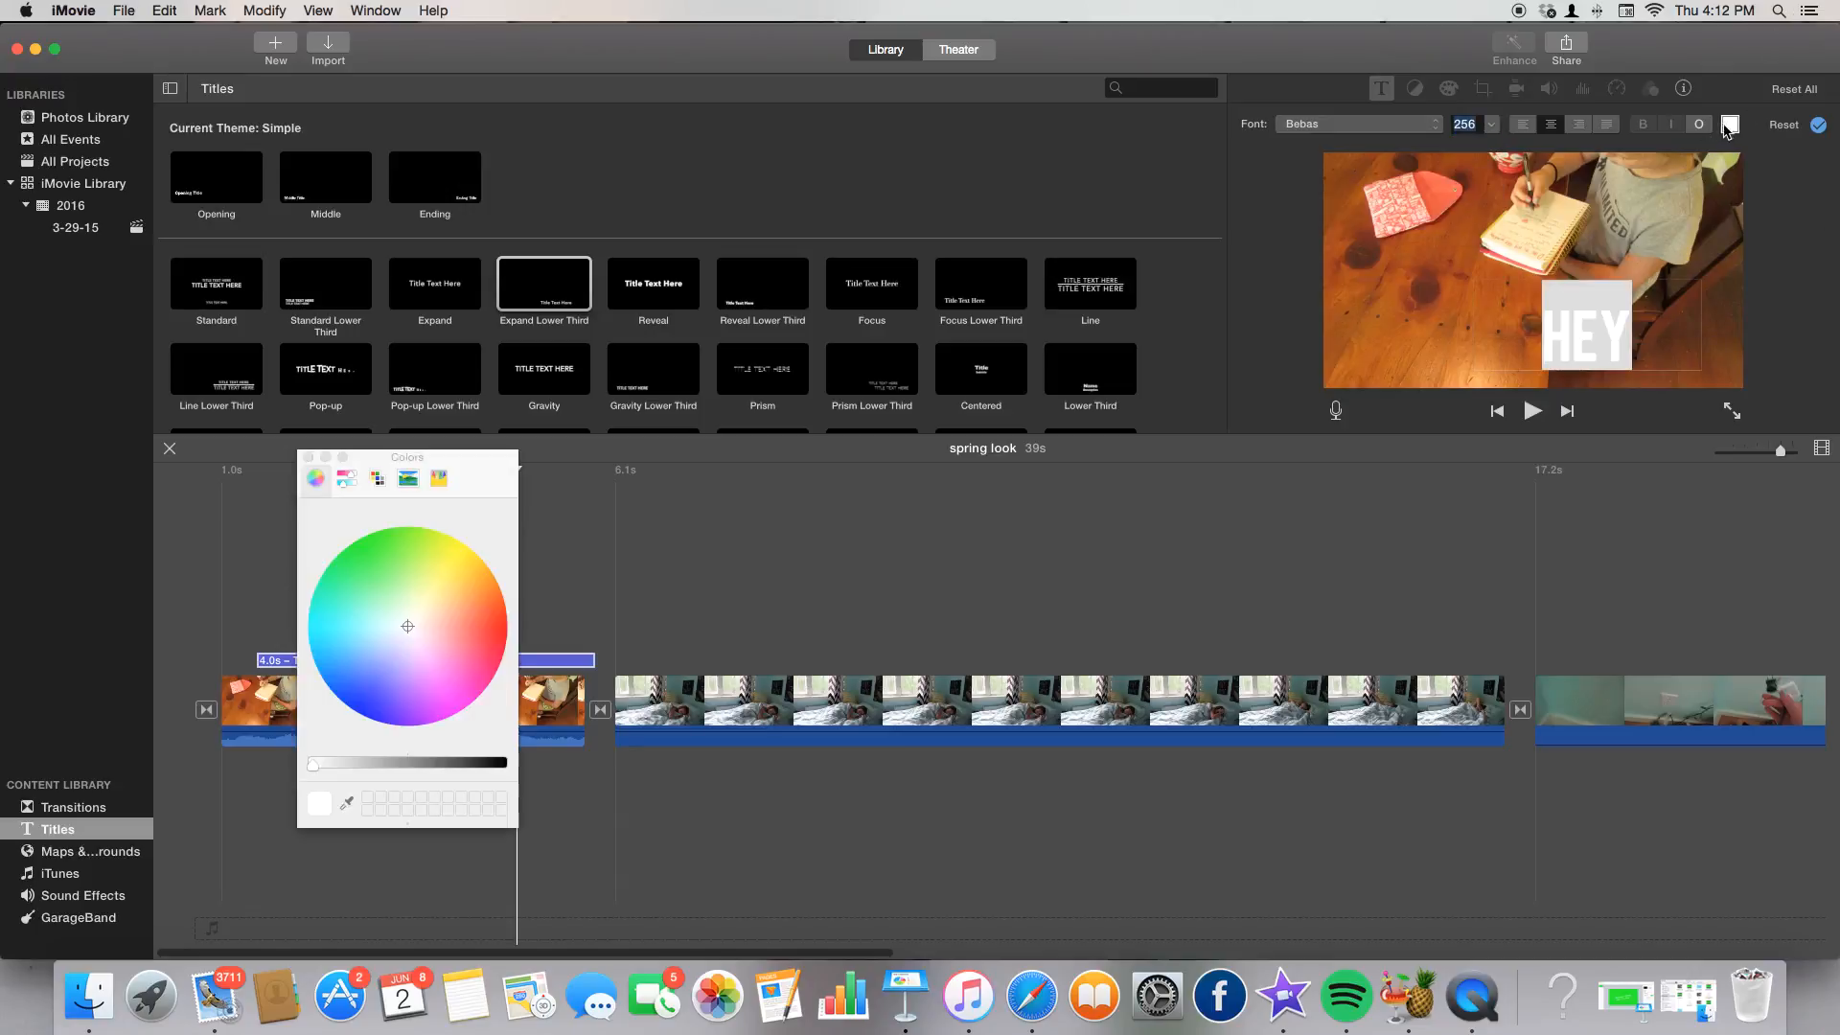
drag(394, 677, 463, 701)
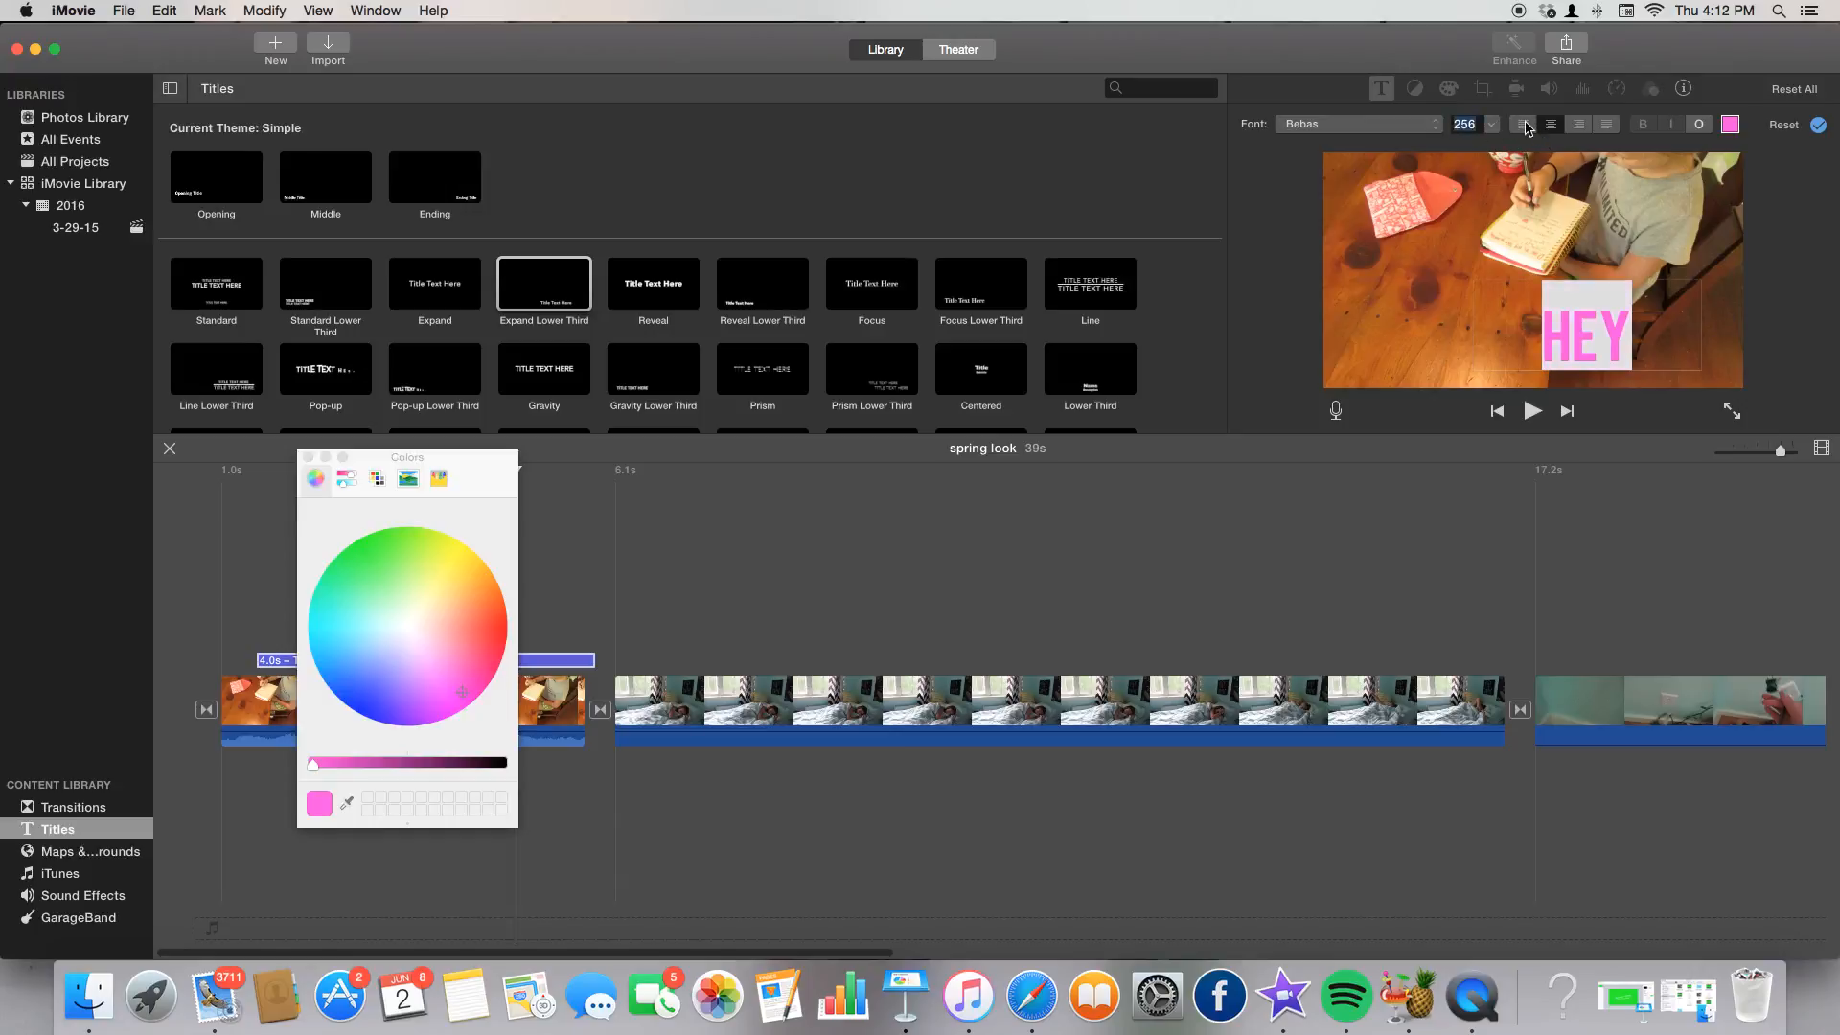
Try the alignment options, leave the title right-aligned, and preview the project.
click(1525, 124)
click(1552, 125)
click(1579, 125)
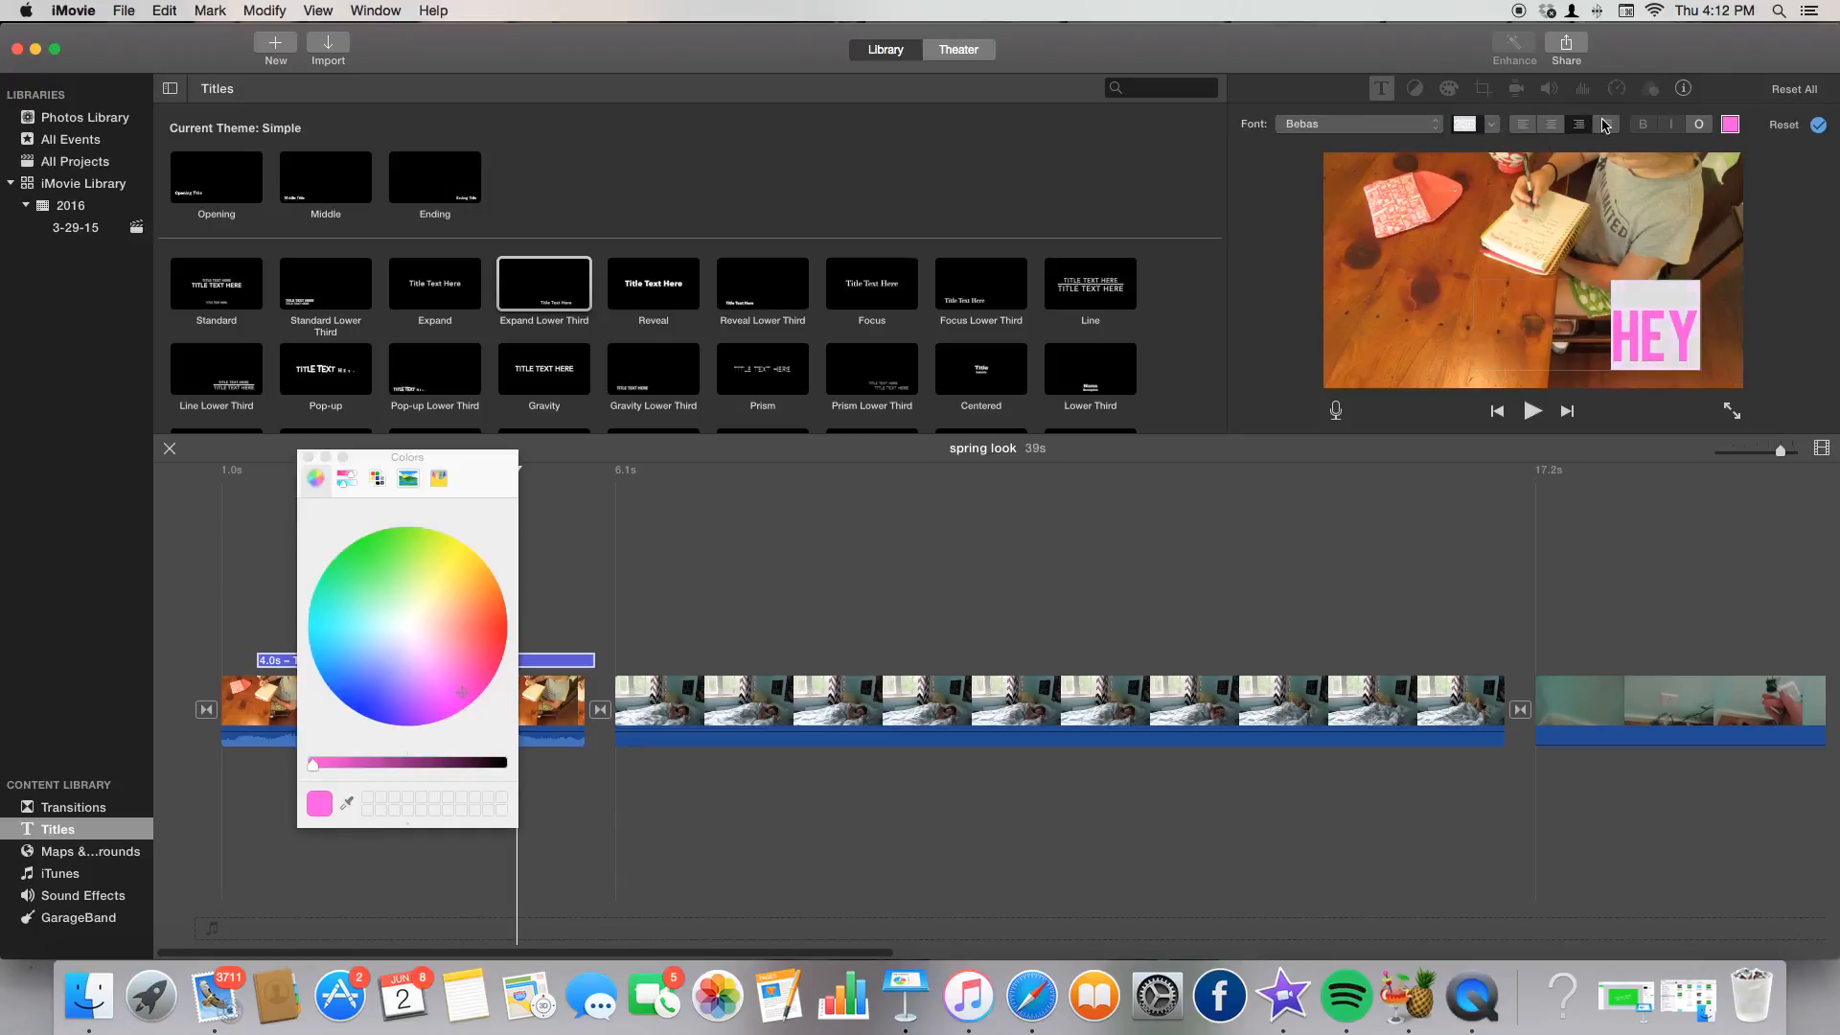
click(1607, 124)
click(1477, 228)
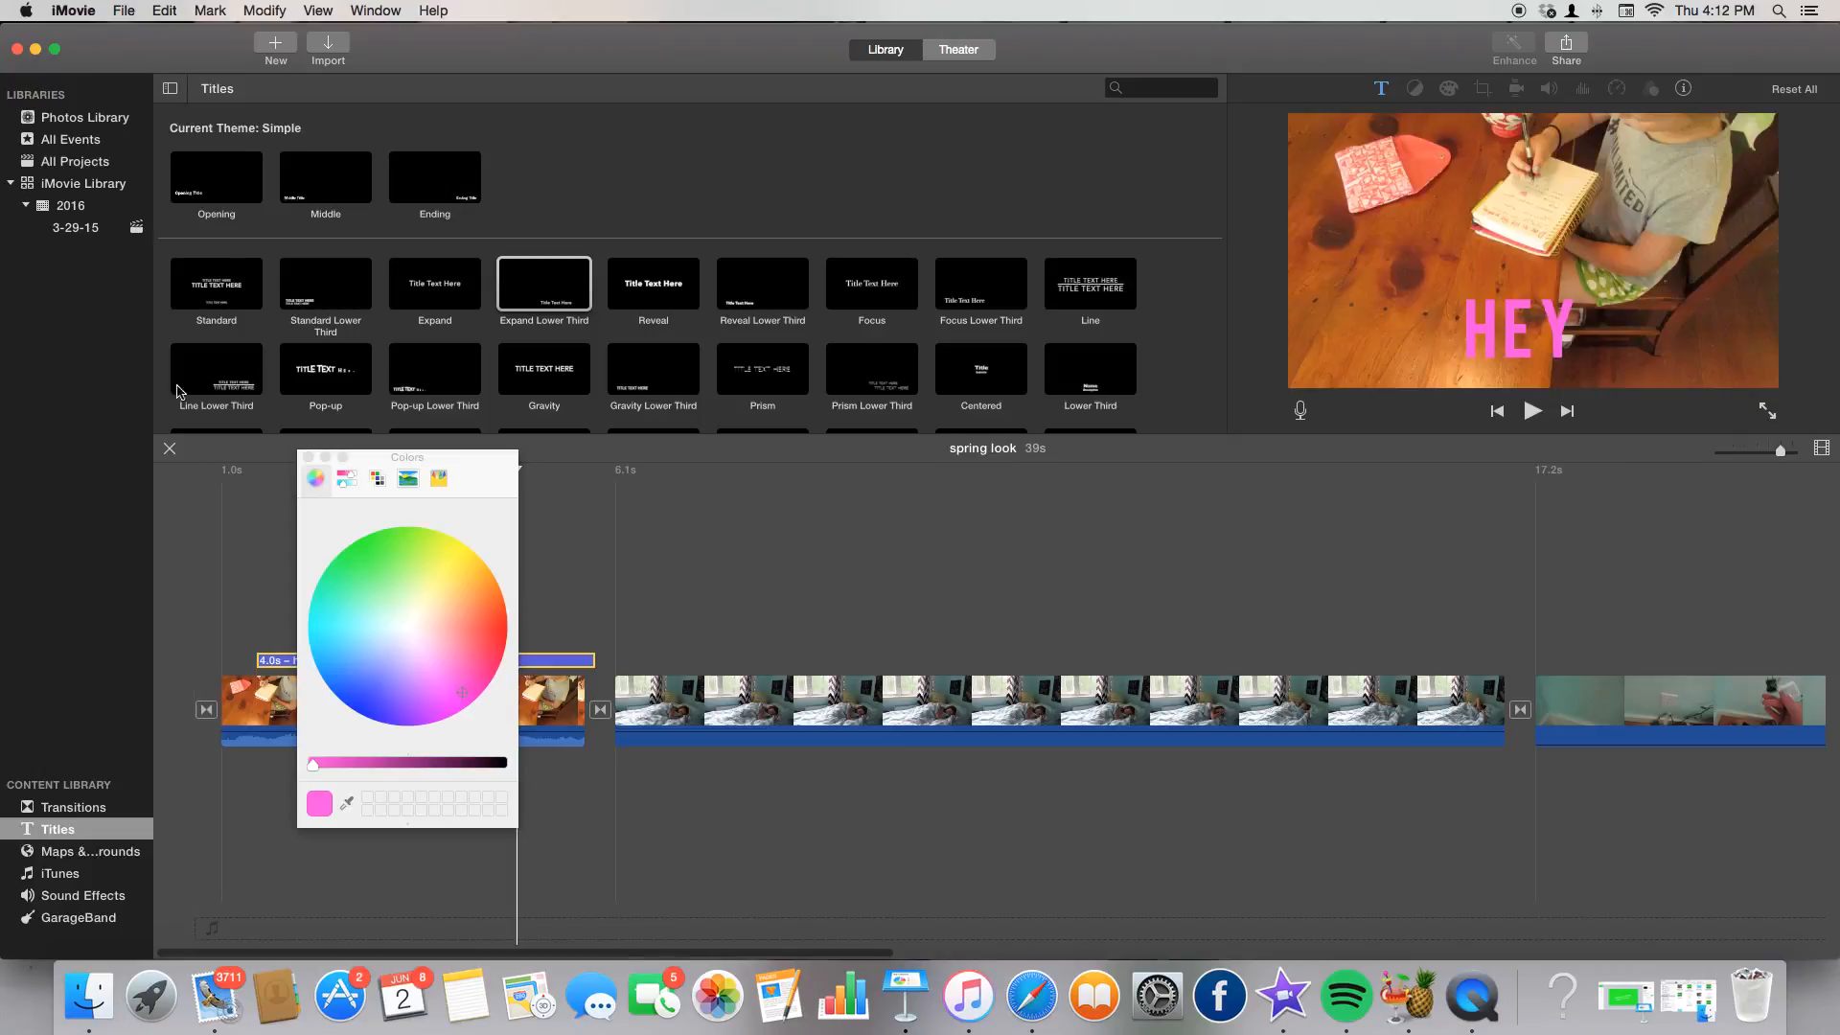
click(308, 458)
key(space)
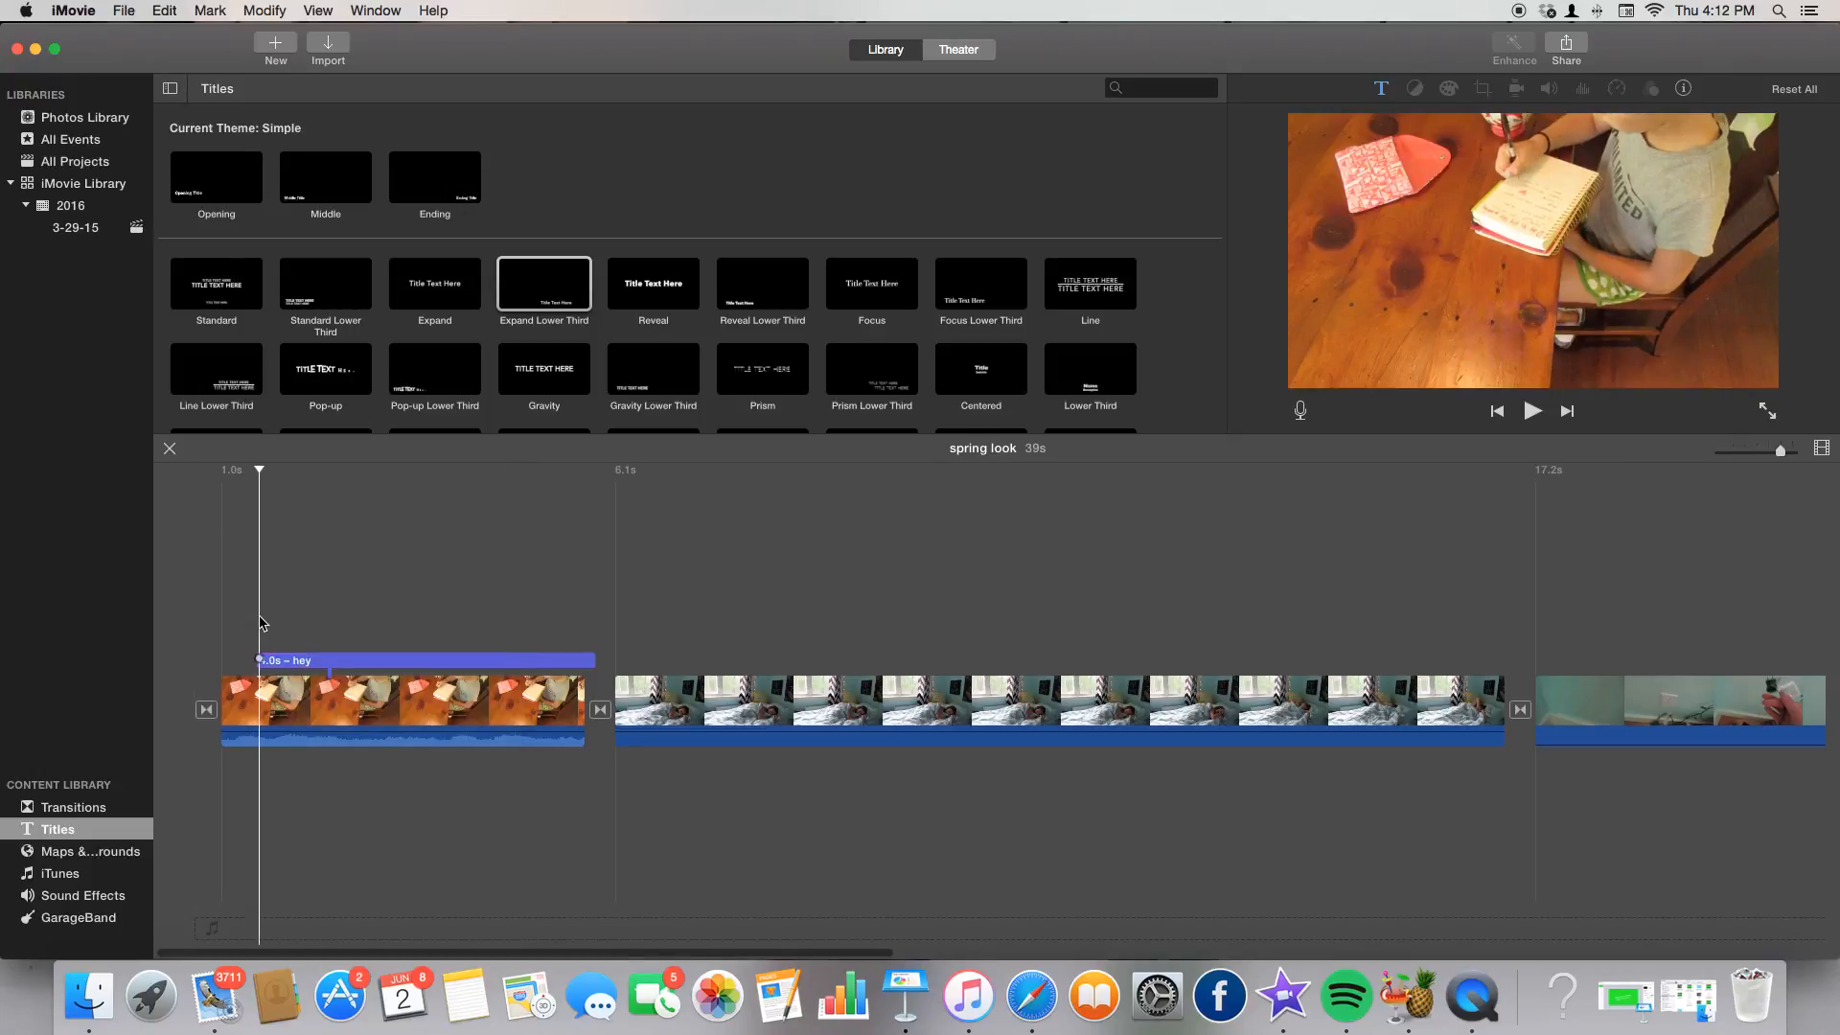
Mute the first clip's audio to 0%.
key(space)
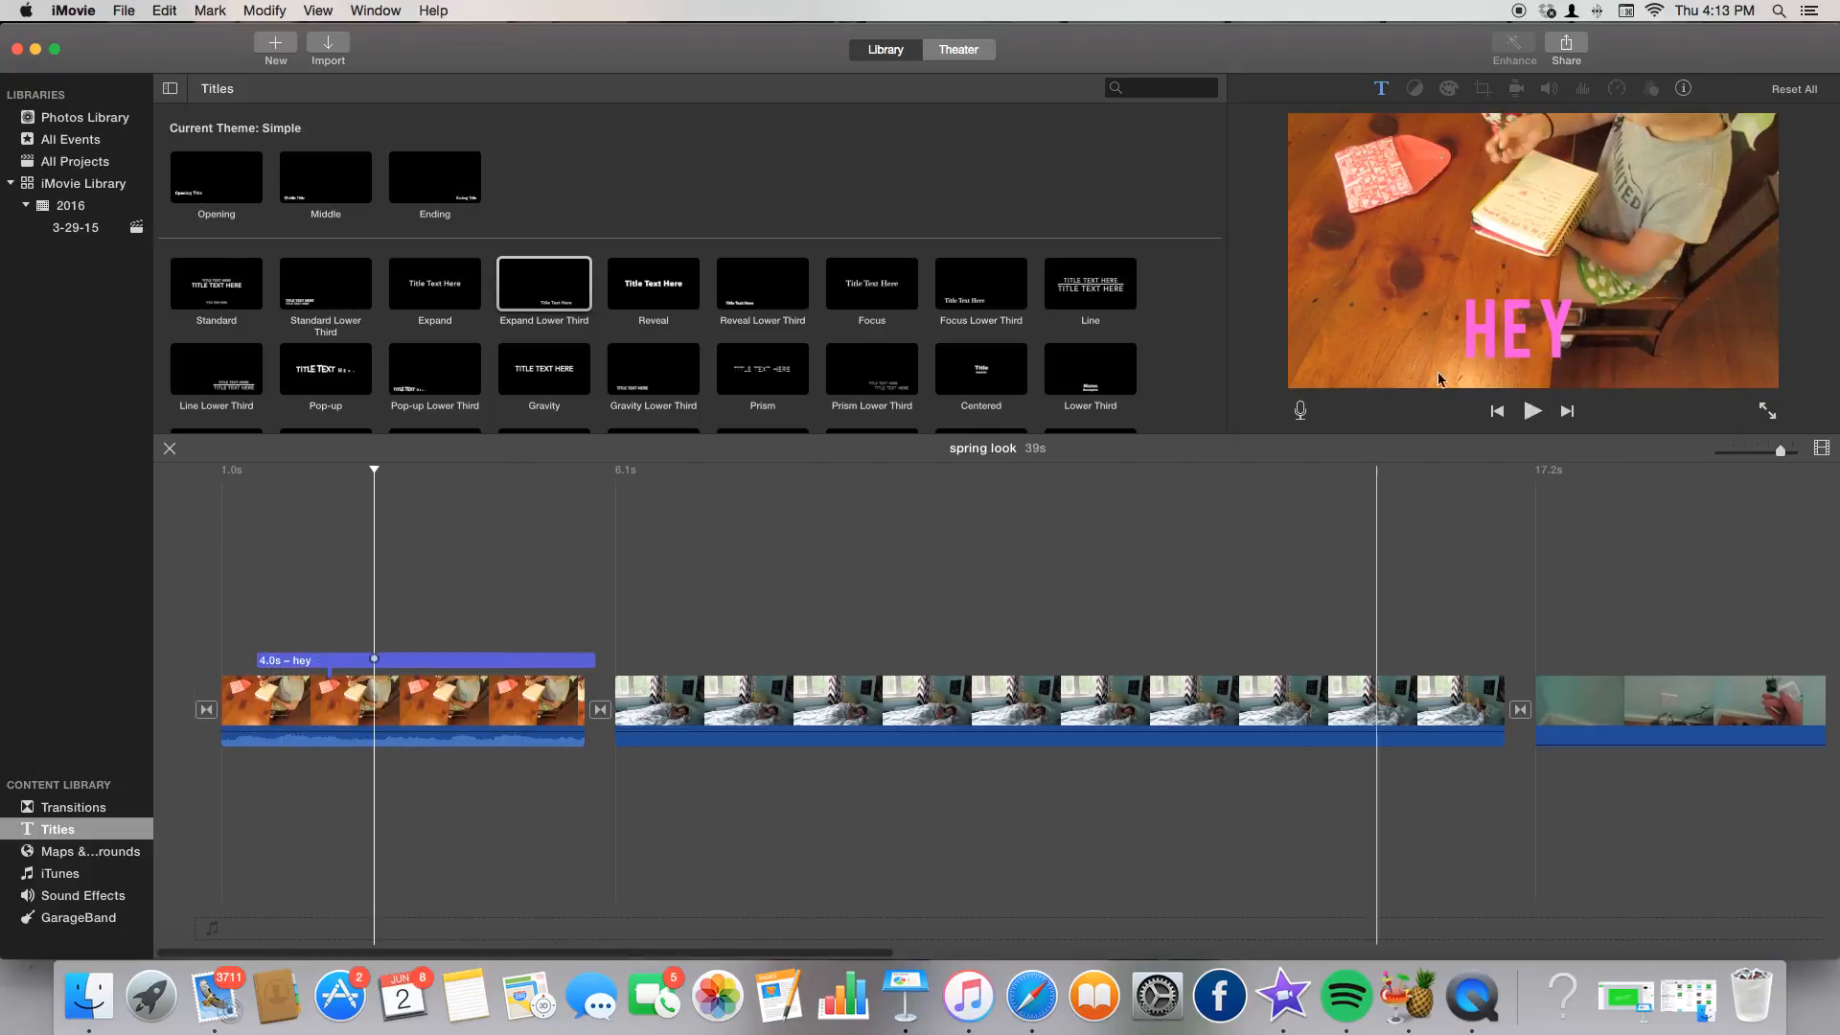
click(529, 709)
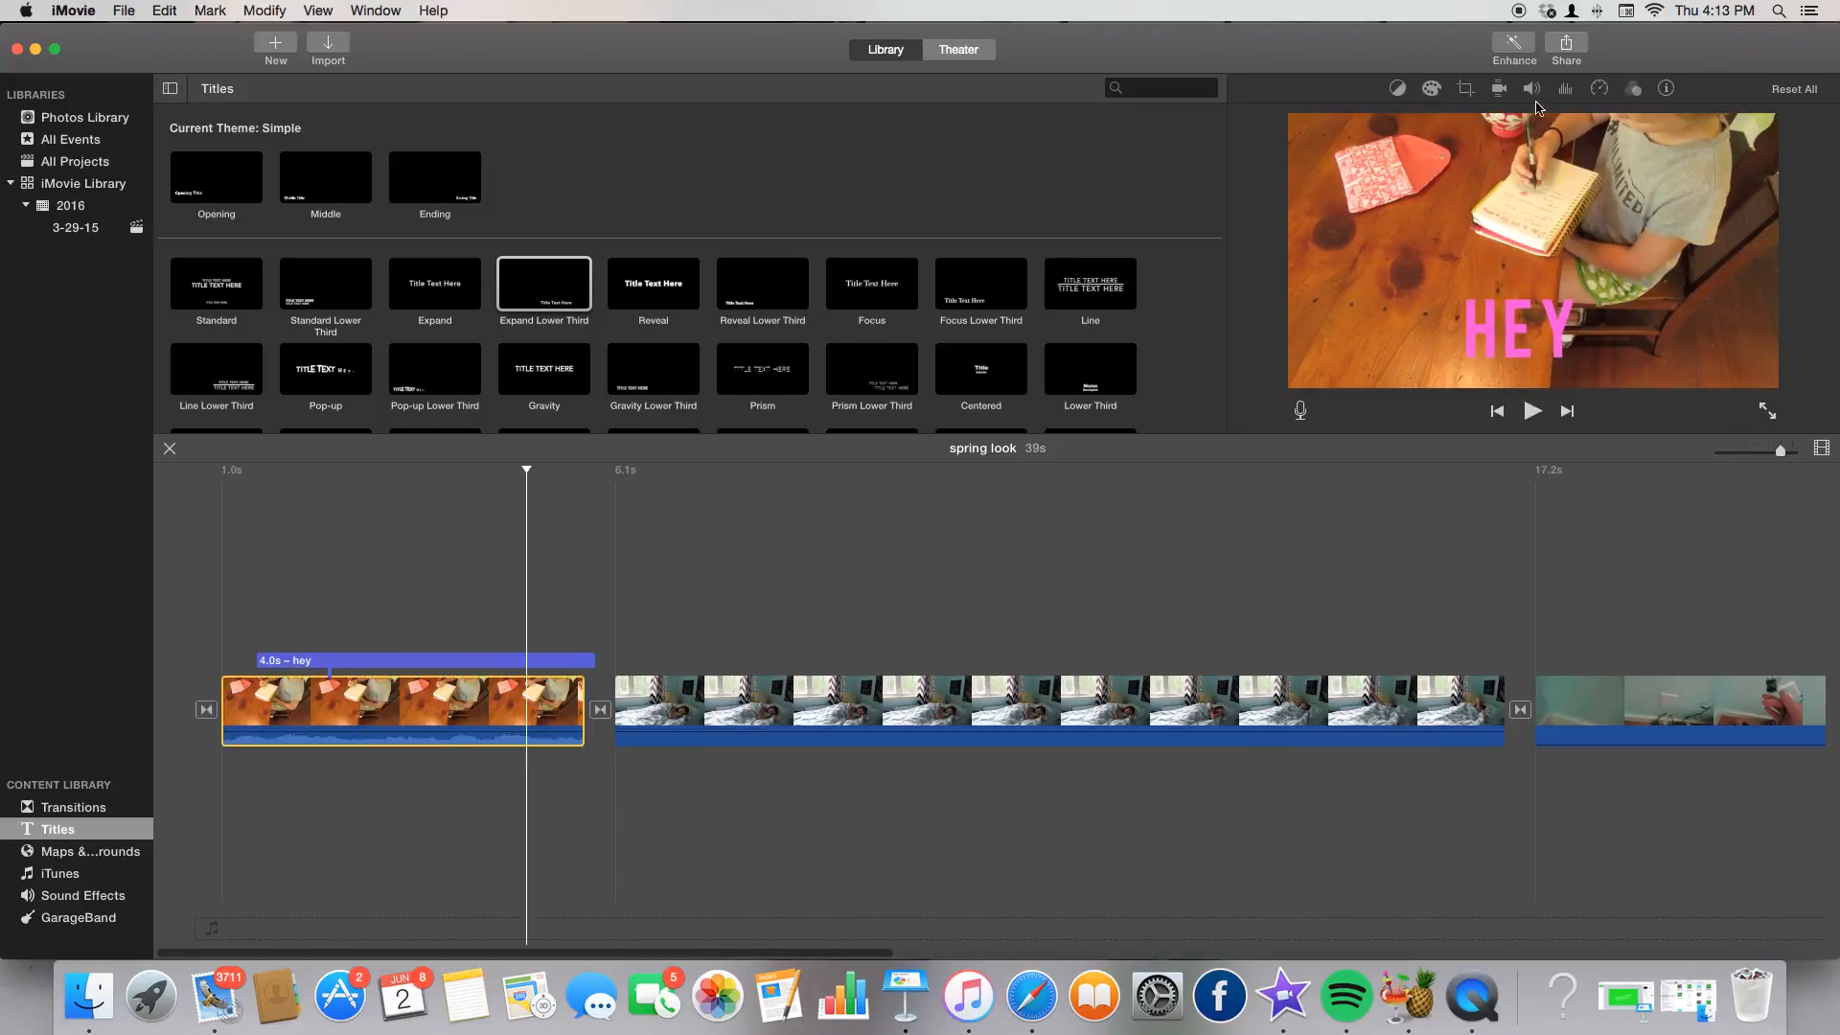
click(1534, 90)
click(1348, 123)
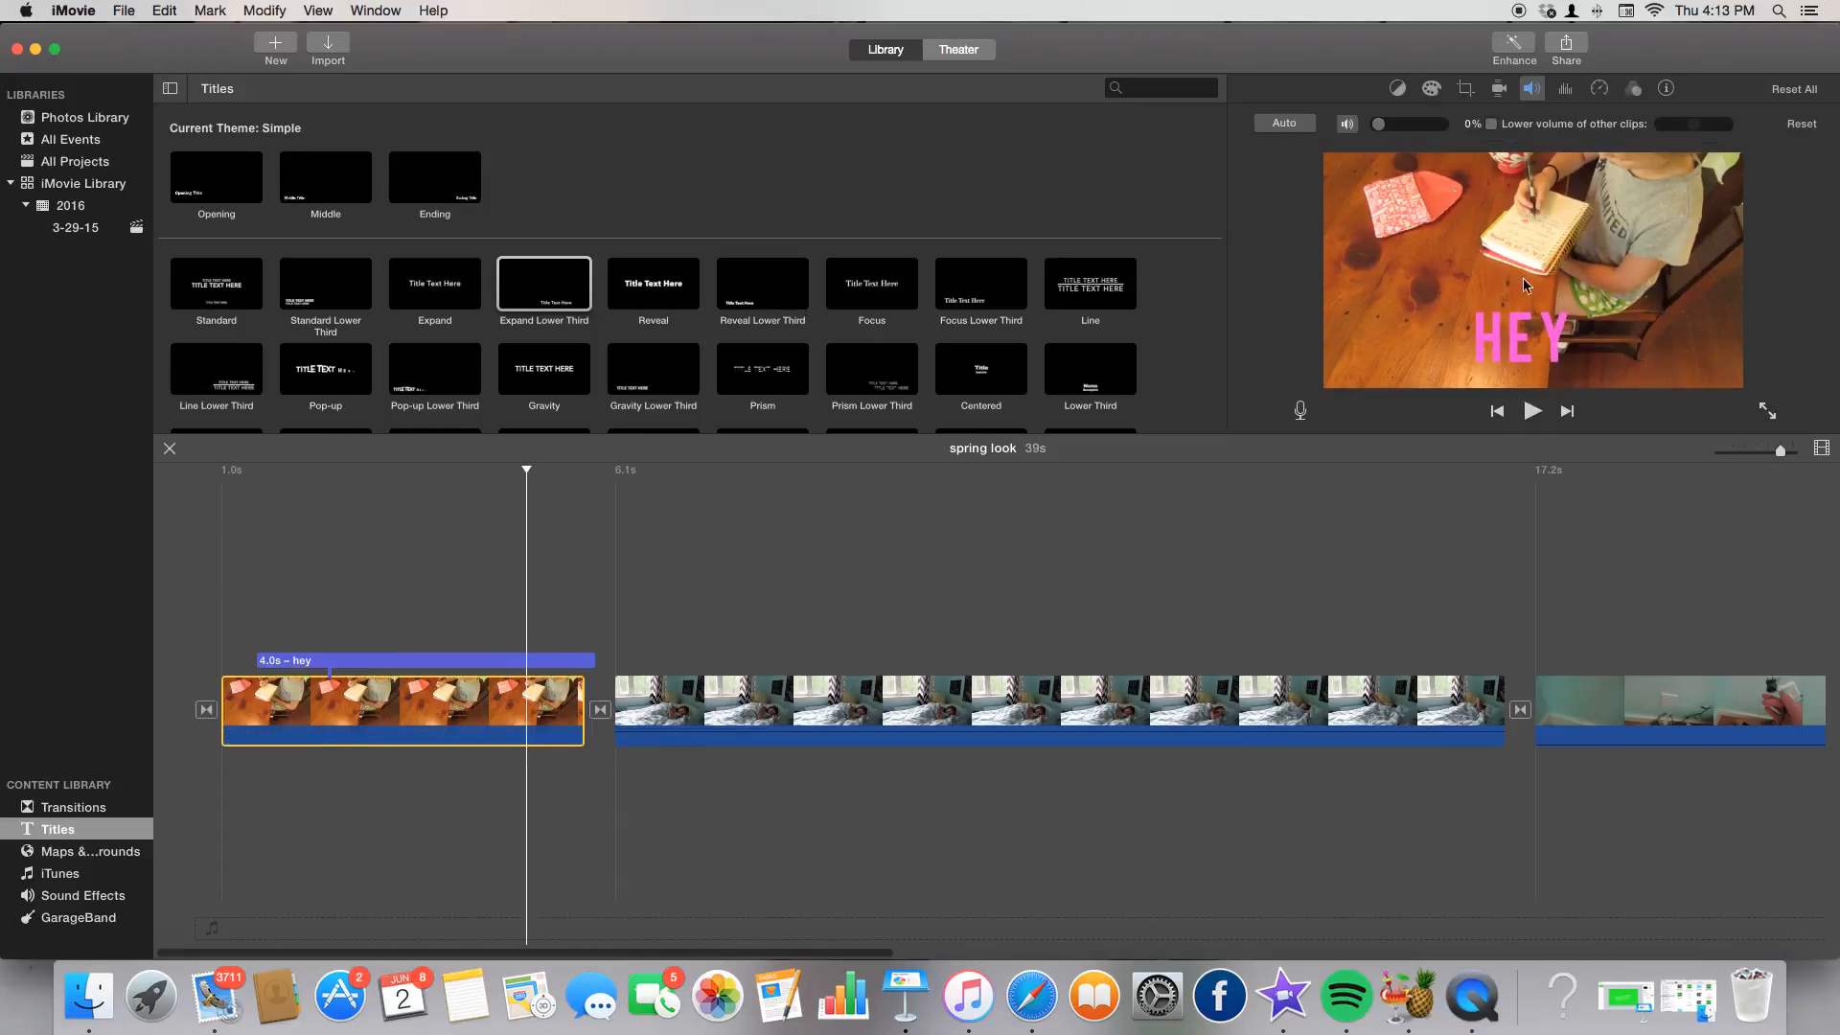
Browse the iTunes music list, including Simple Walk and You're Cute.
click(87, 852)
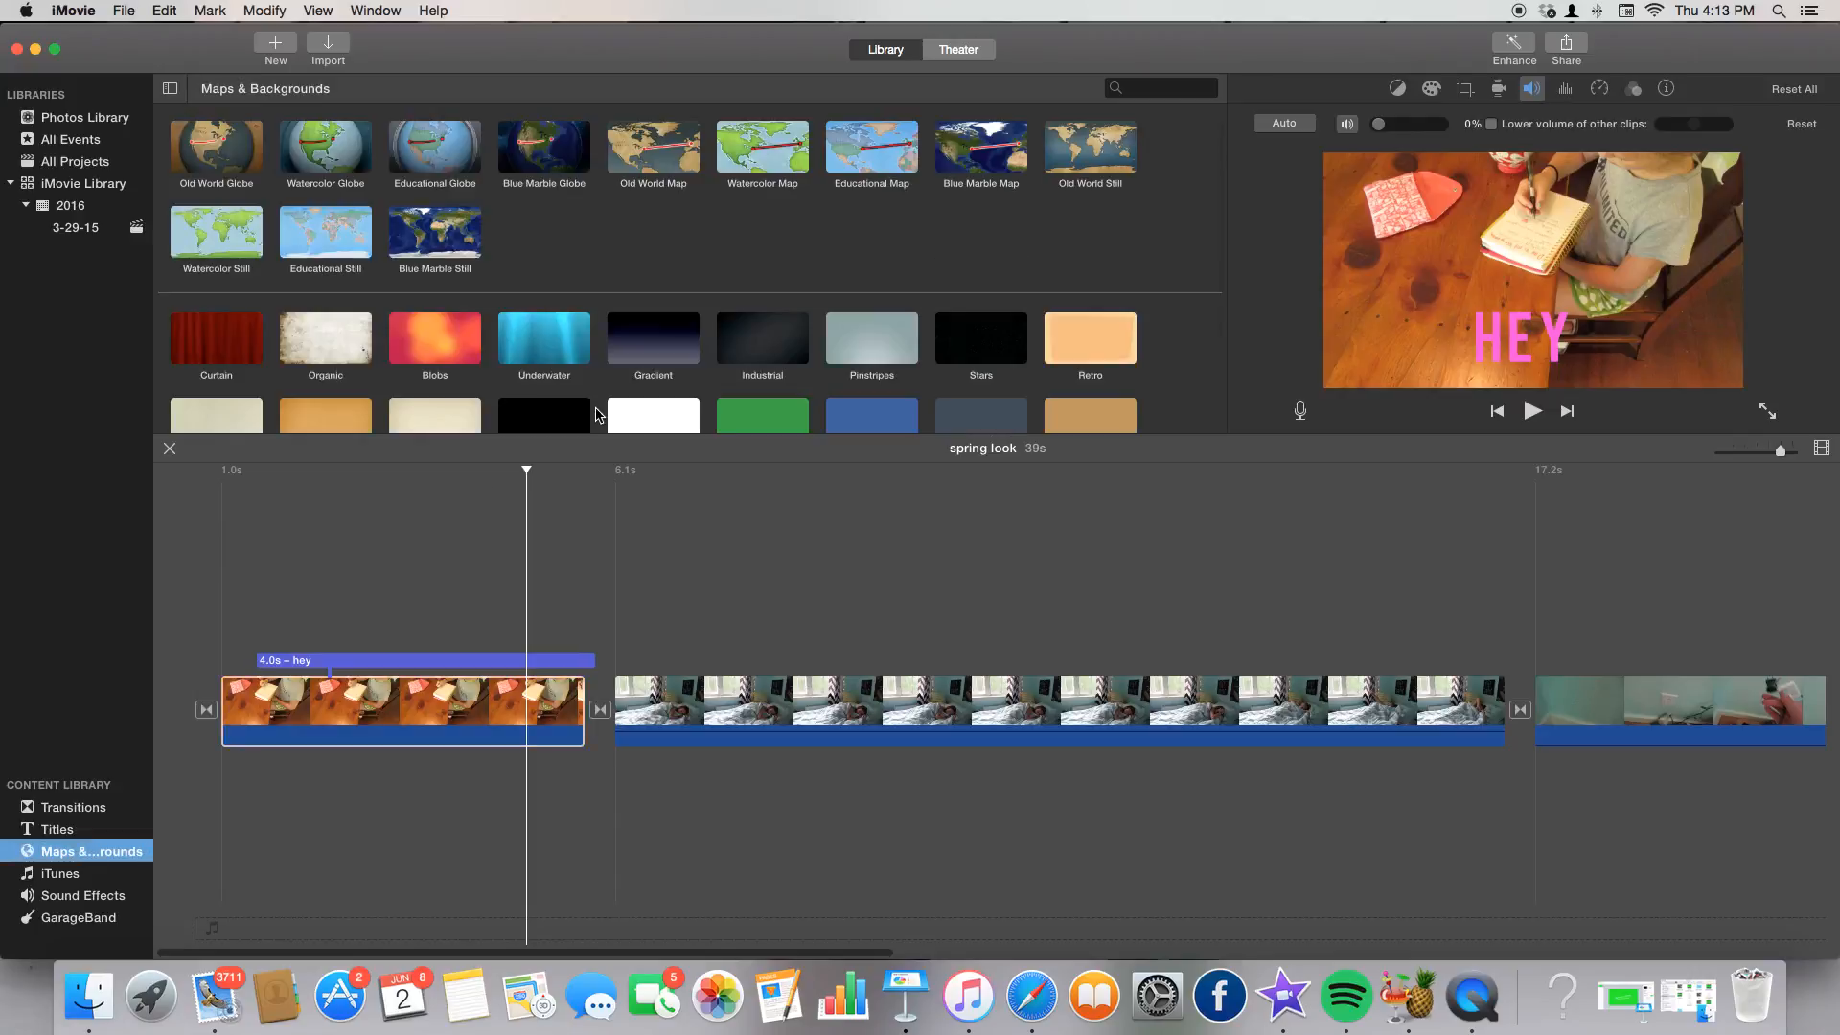
click(64, 875)
scroll(484, 373, down, 5)
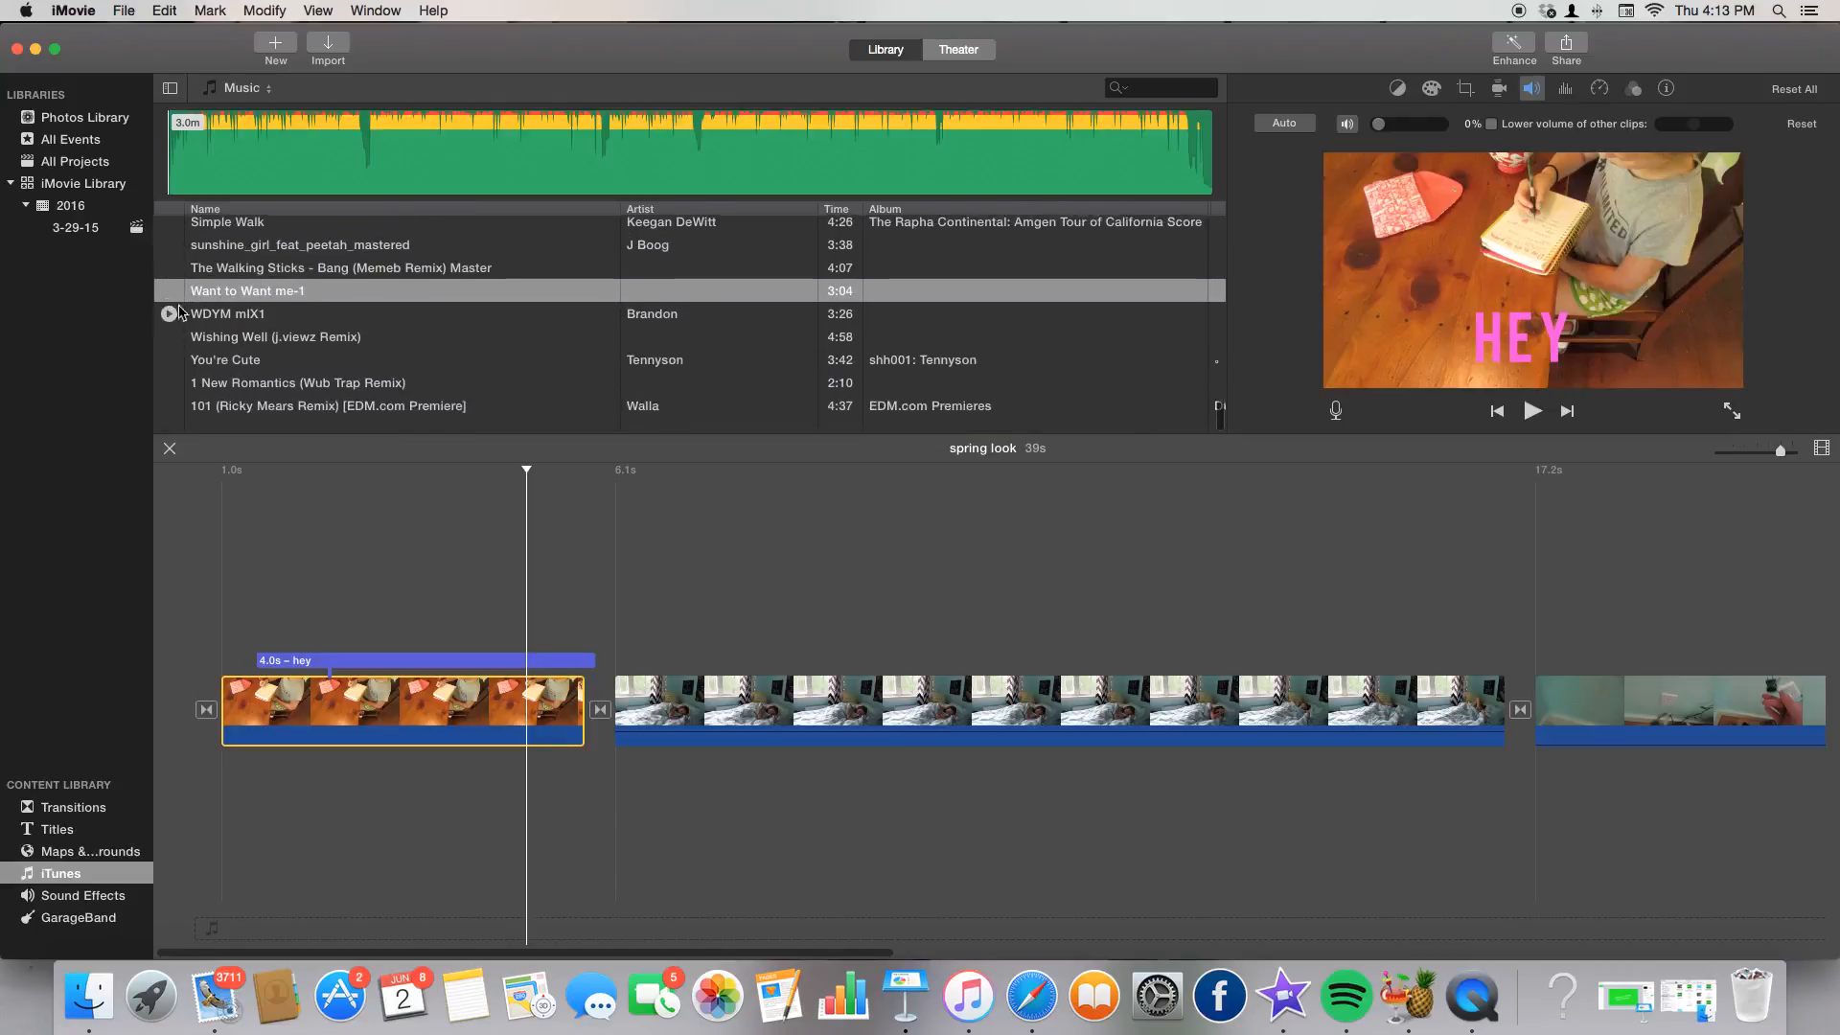
scroll(484, 374, down, 10)
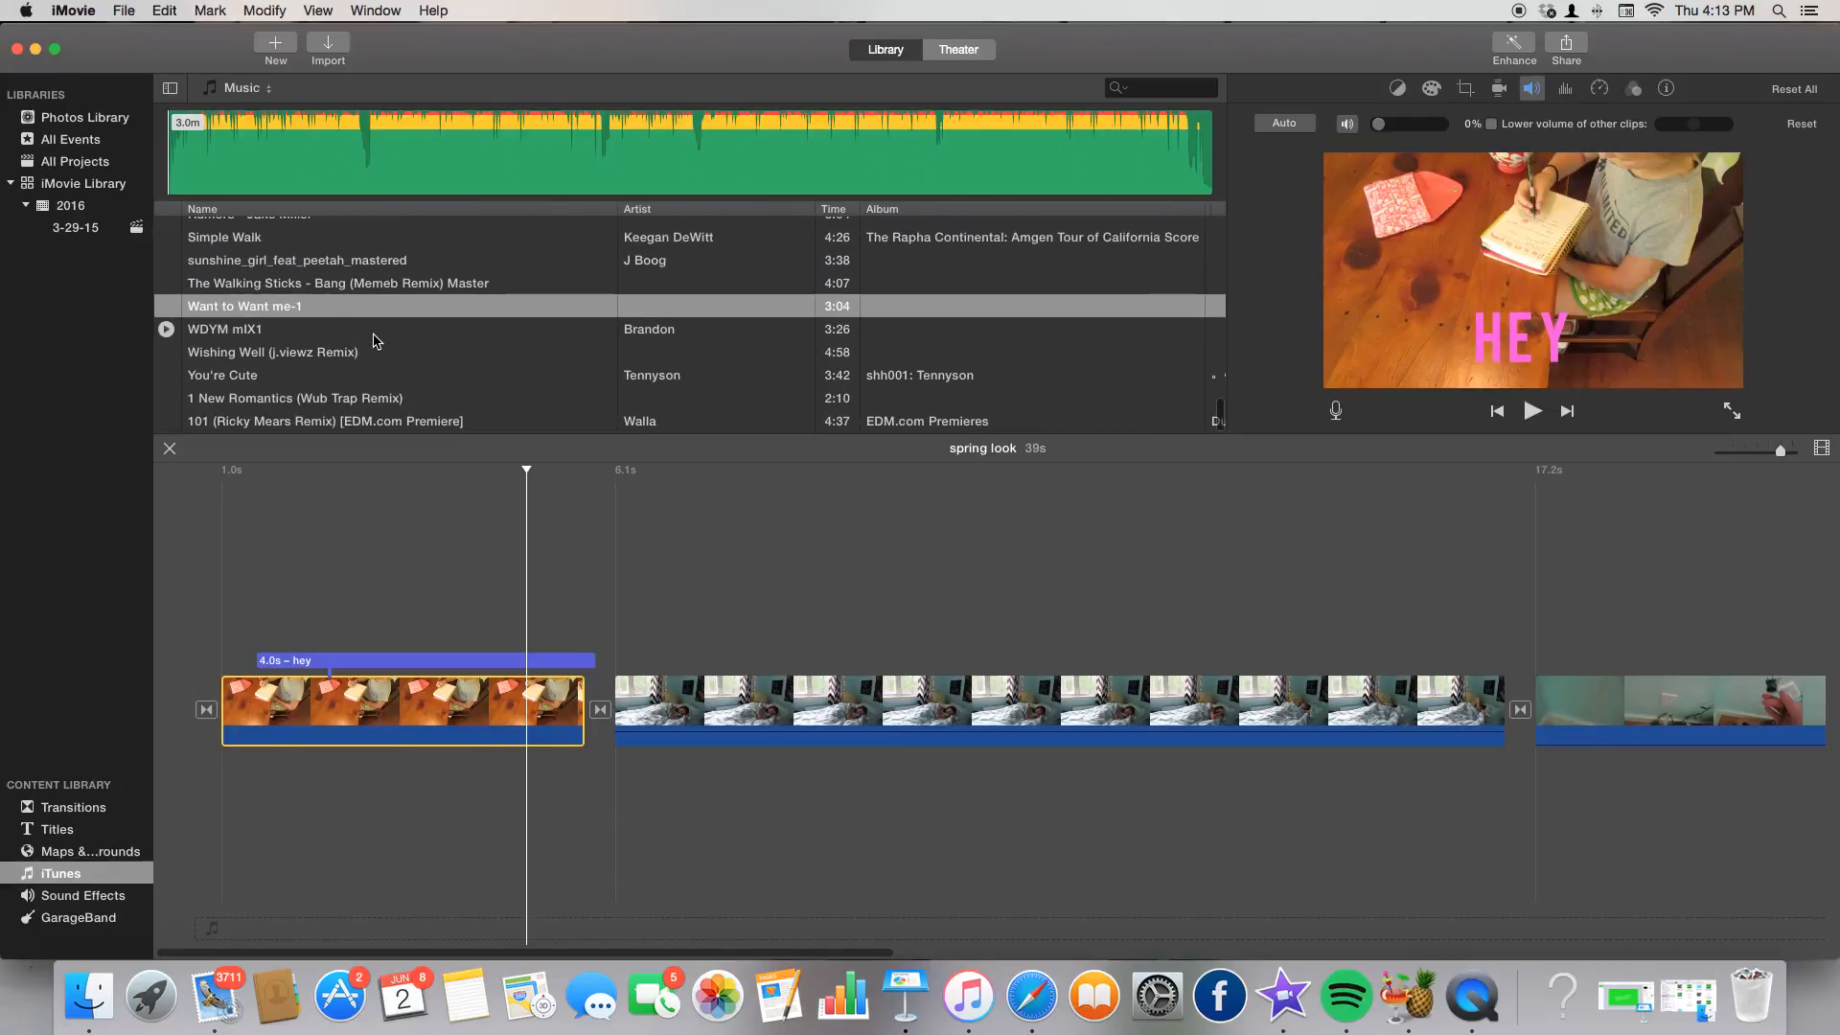
click(614, 662)
Add the Bottle Cork sound effect under the first clip and play it back.
scroll(307, 788, right, 1)
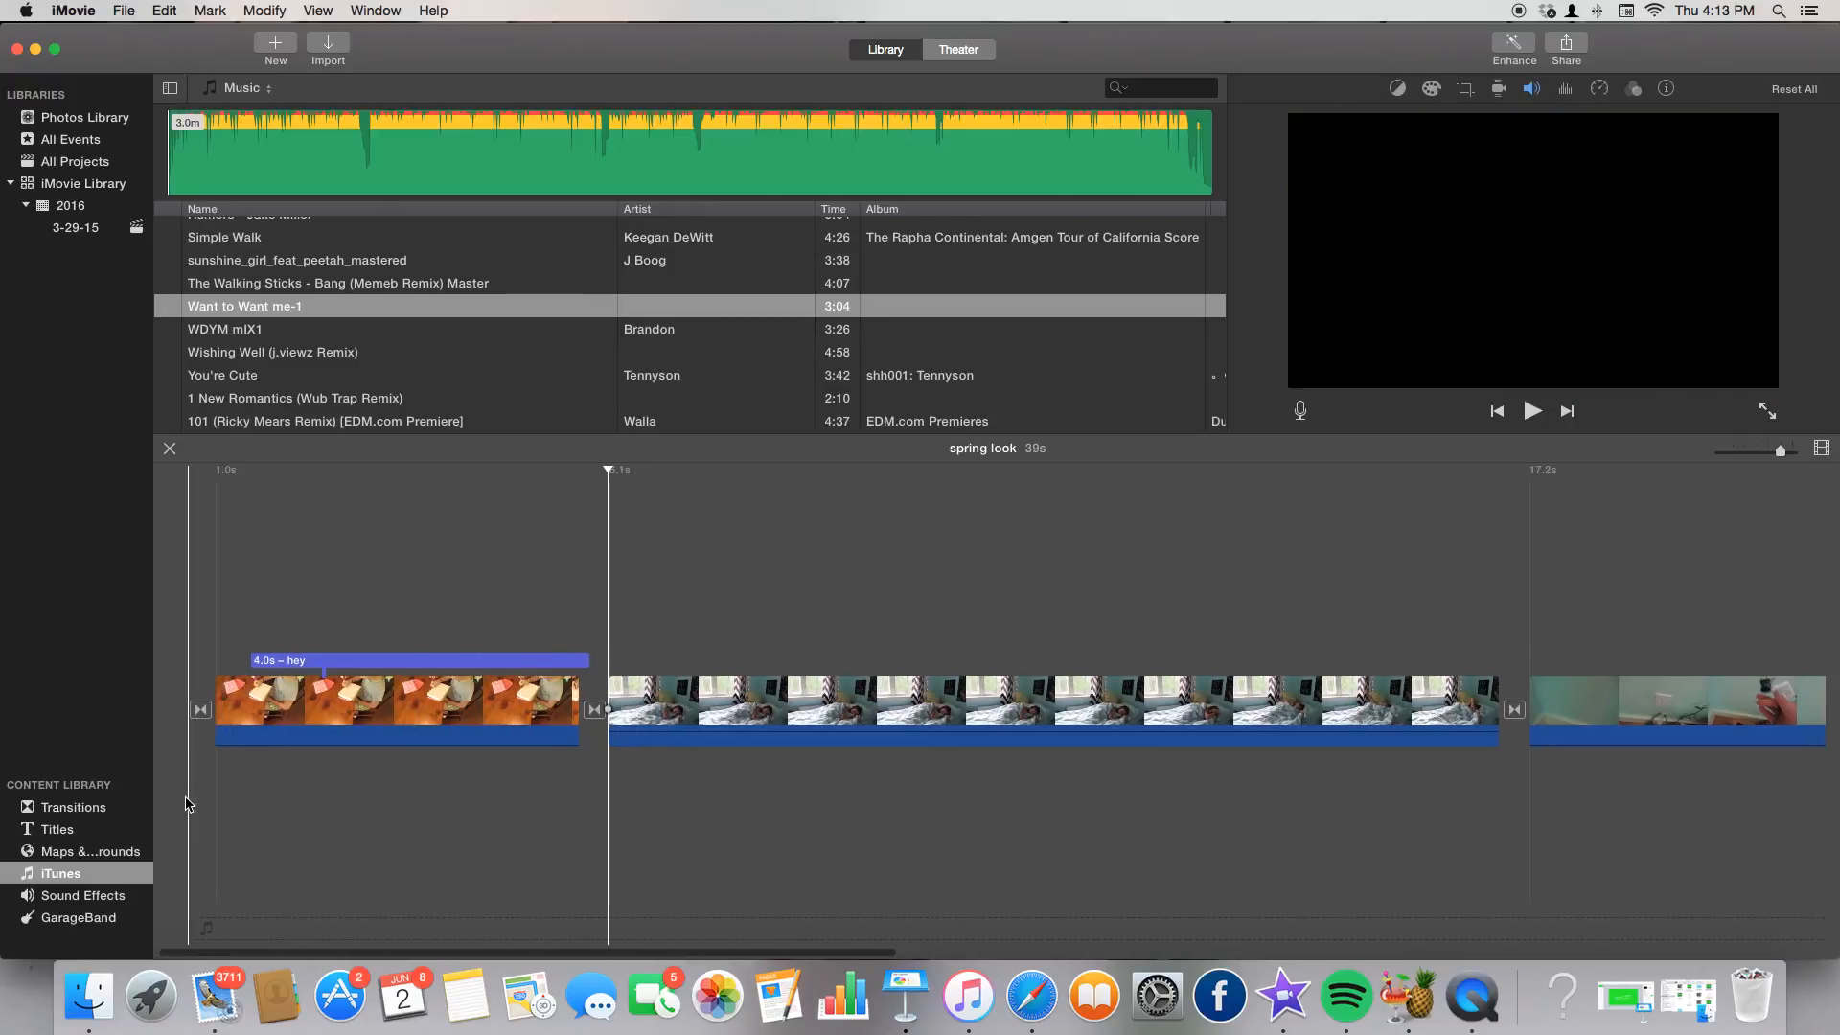
click(100, 897)
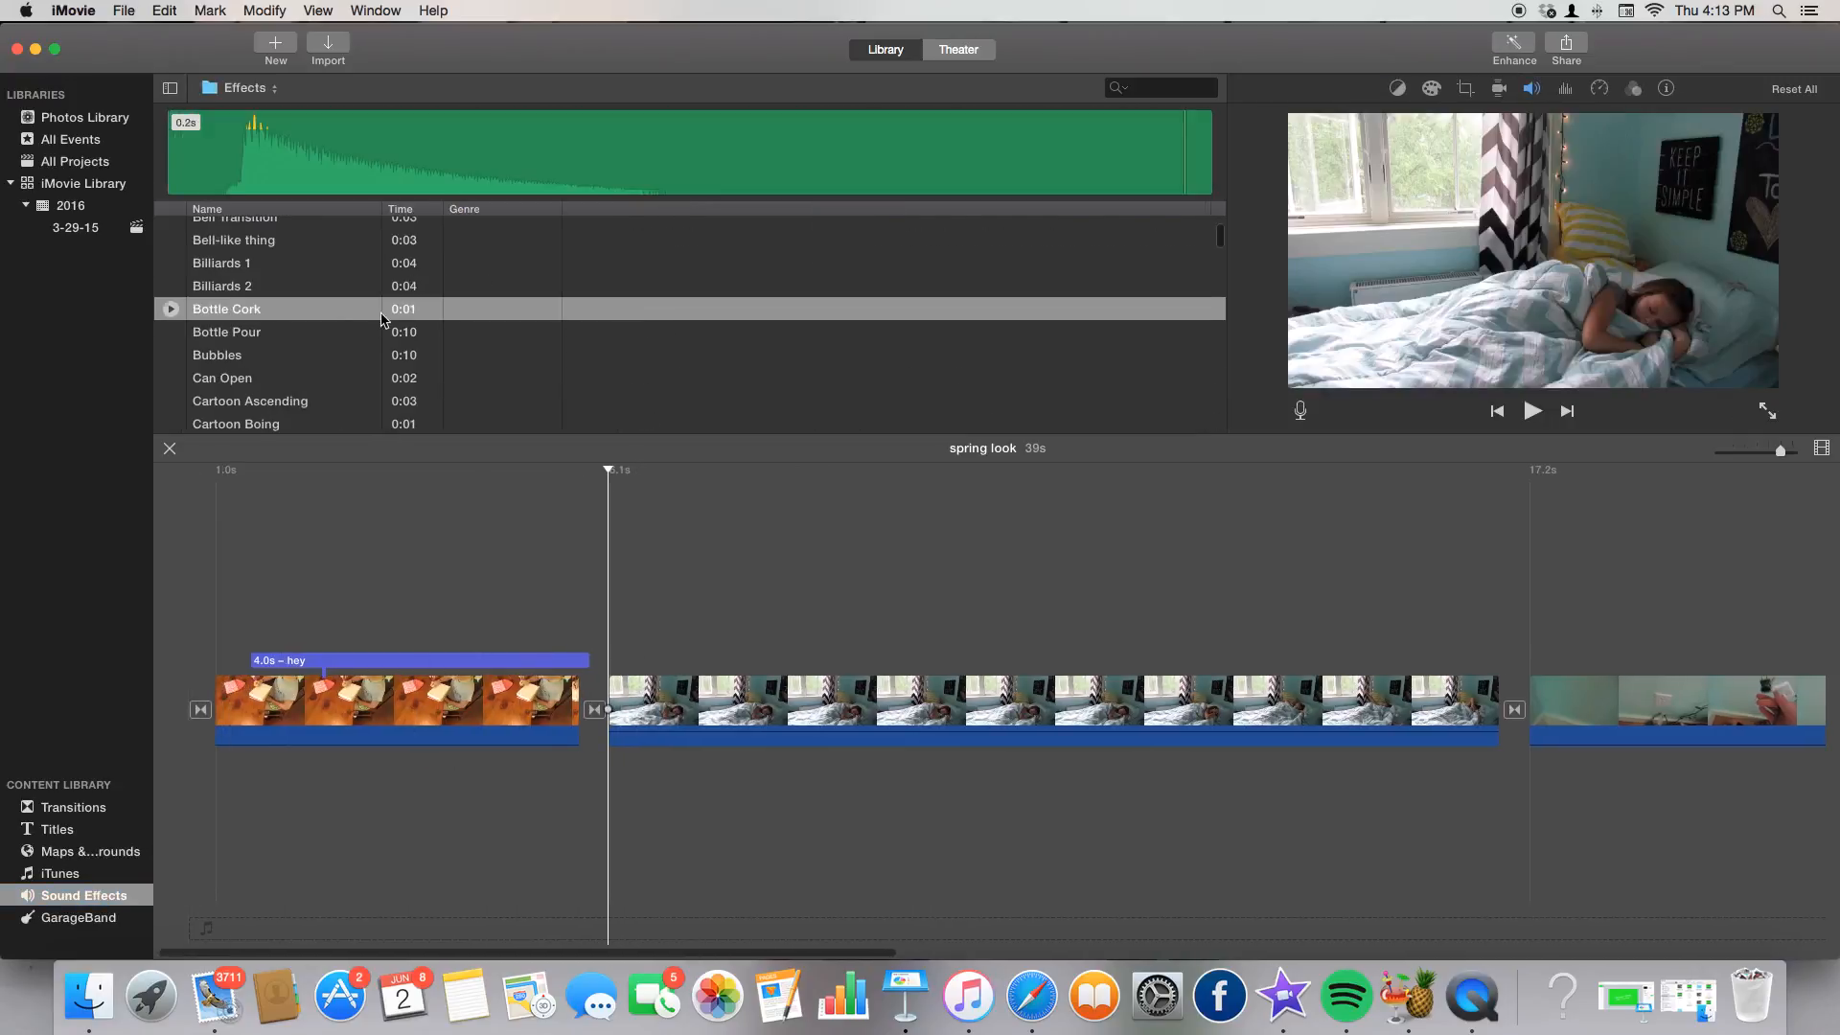
drag(364, 314, 252, 528)
click(273, 699)
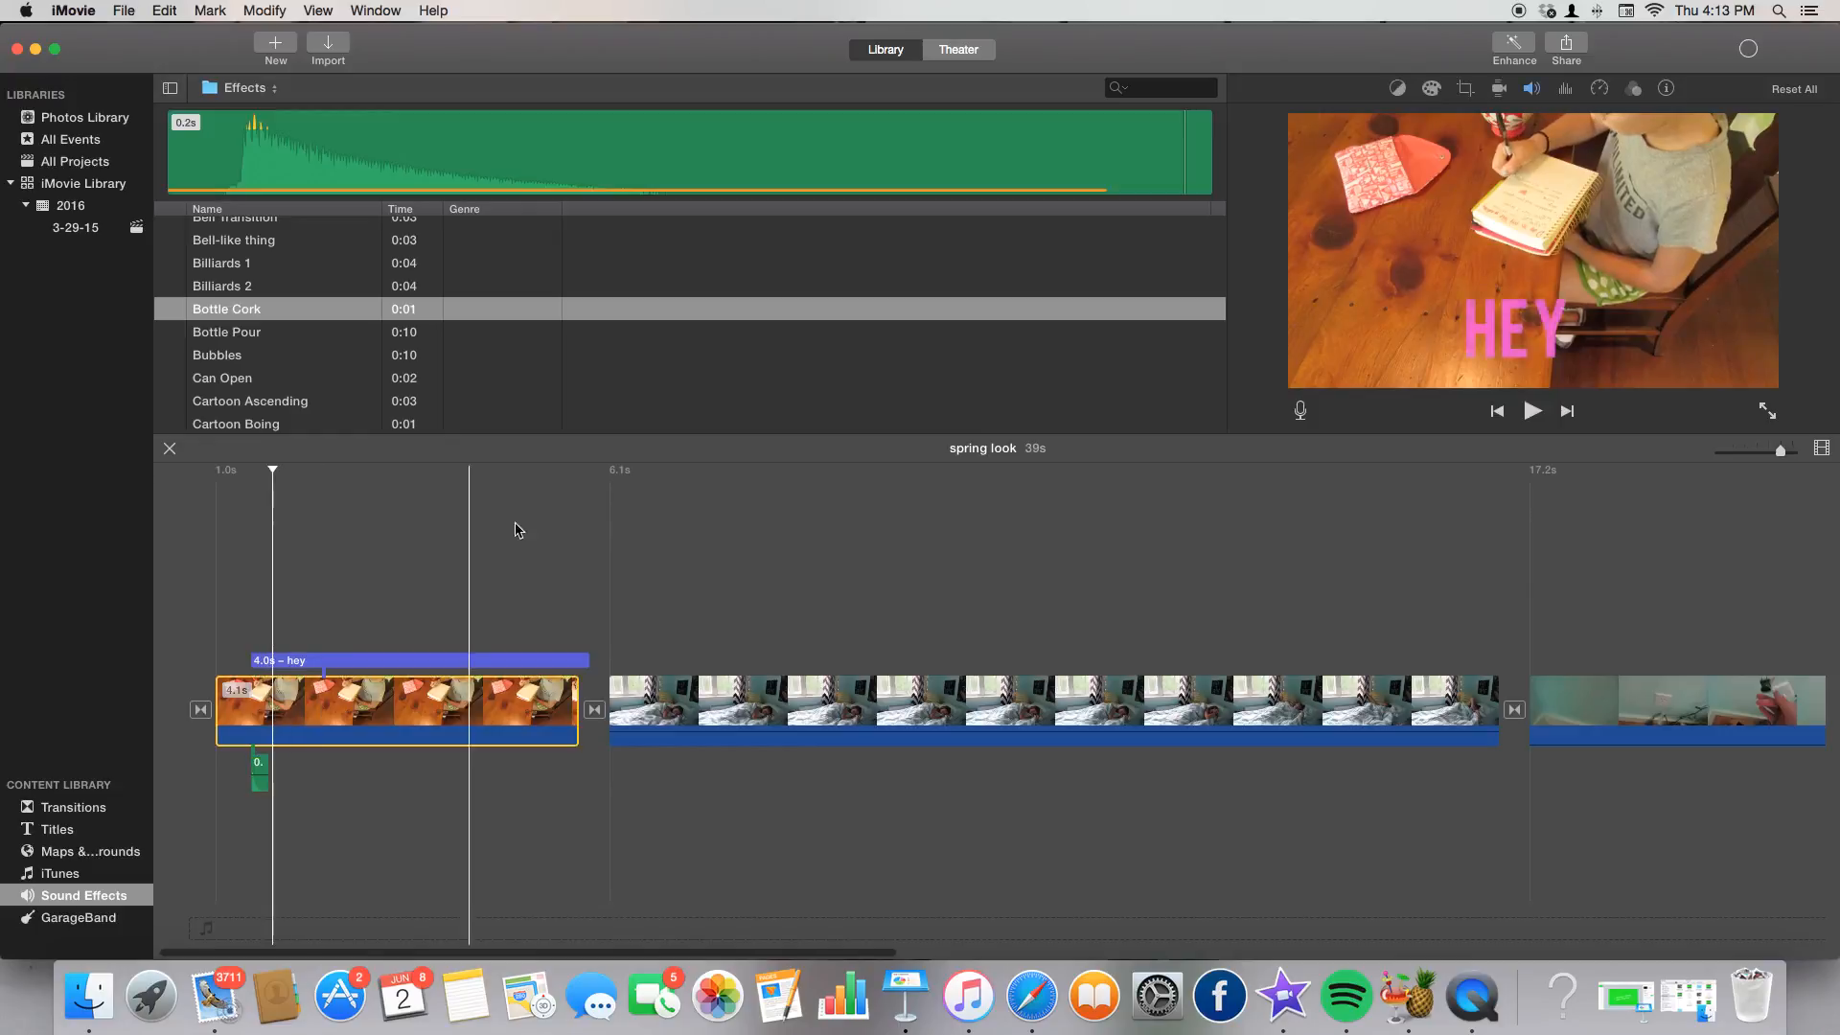
click(1537, 91)
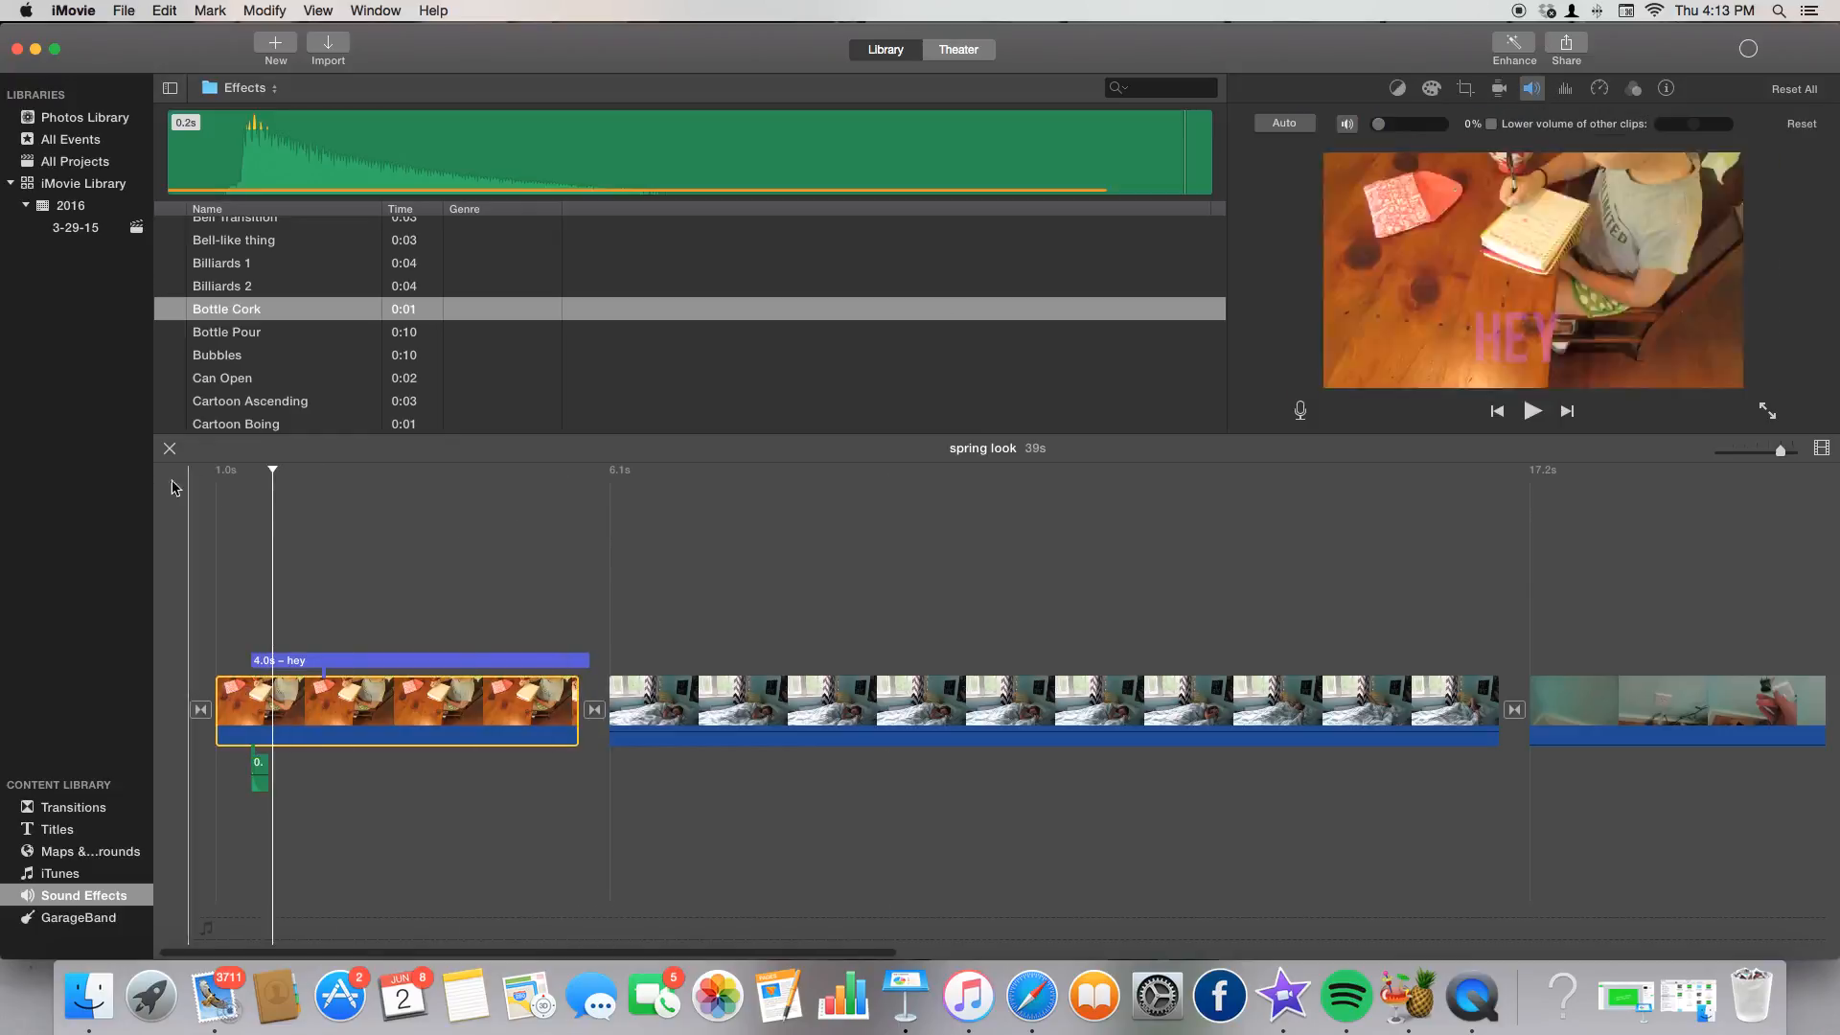
click(248, 520)
key(space)
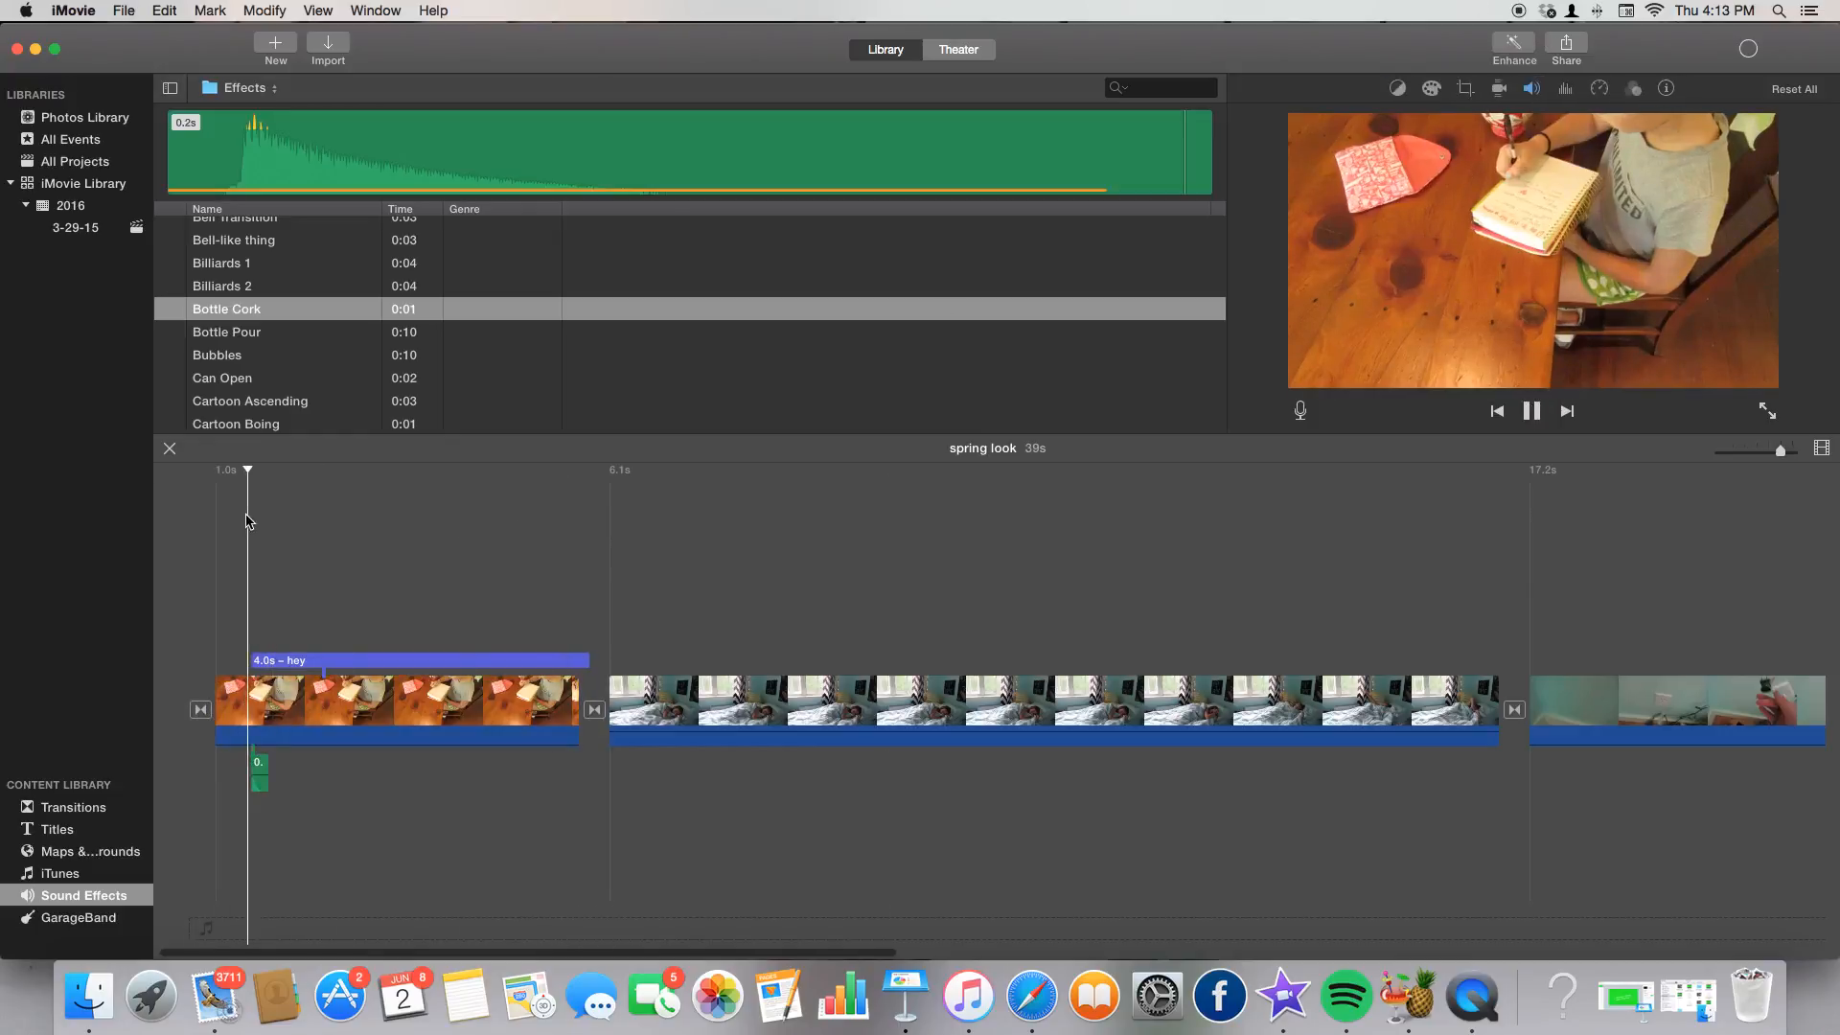
click(1534, 412)
Delete Bottle Cork, preview Auto Close Door 1, and show the GarageBand list.
drag(235, 764, 327, 777)
key(Delete)
scroll(316, 321, up, 15)
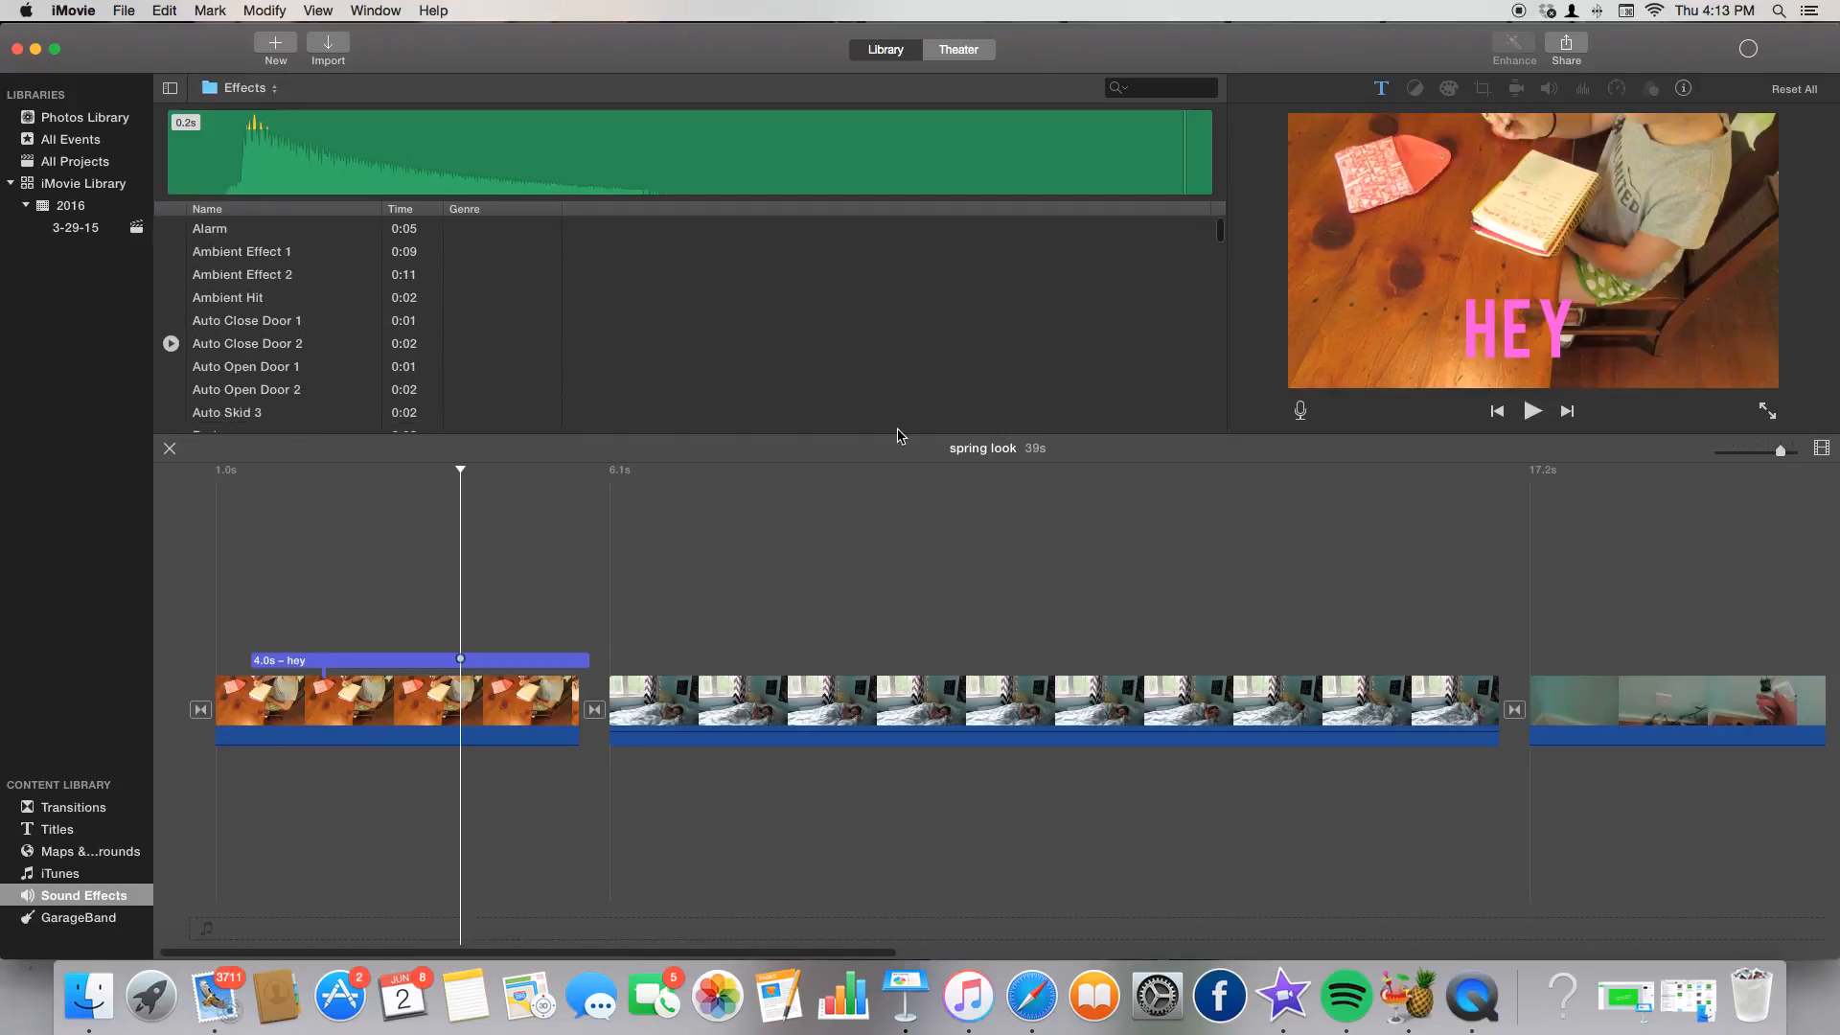
click(410, 324)
click(411, 322)
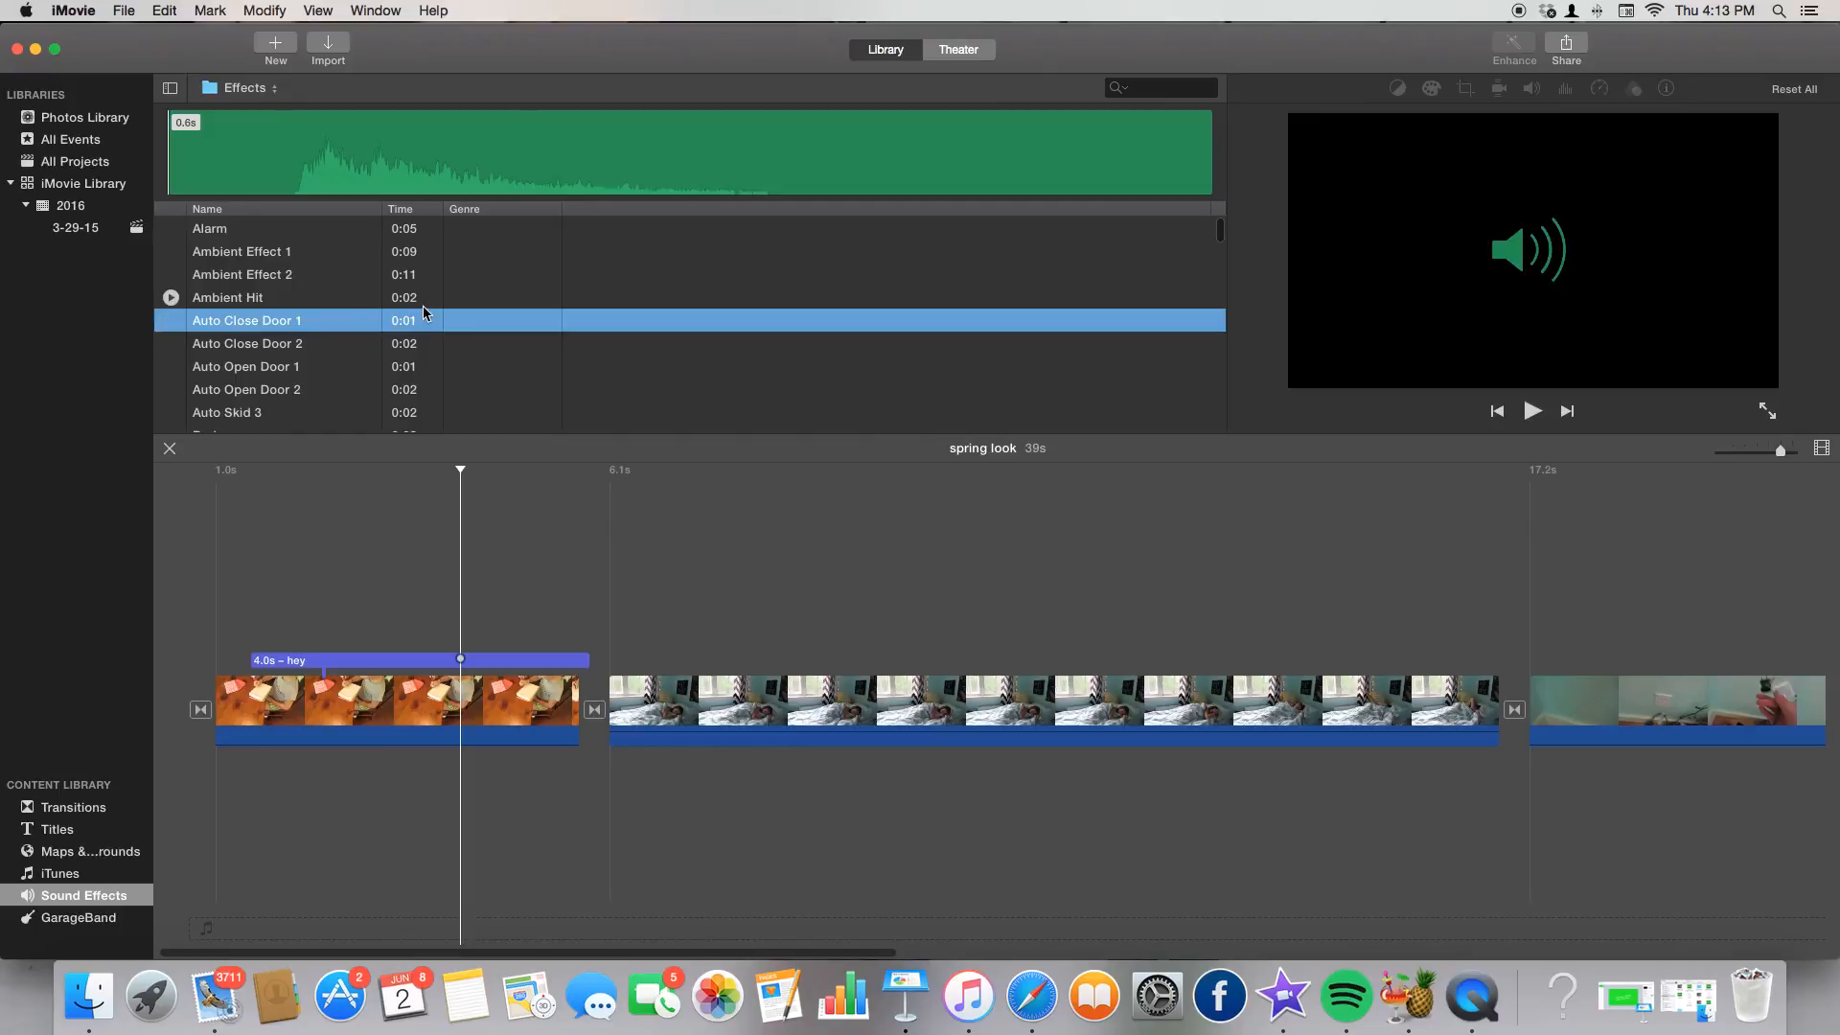
click(689, 514)
click(146, 912)
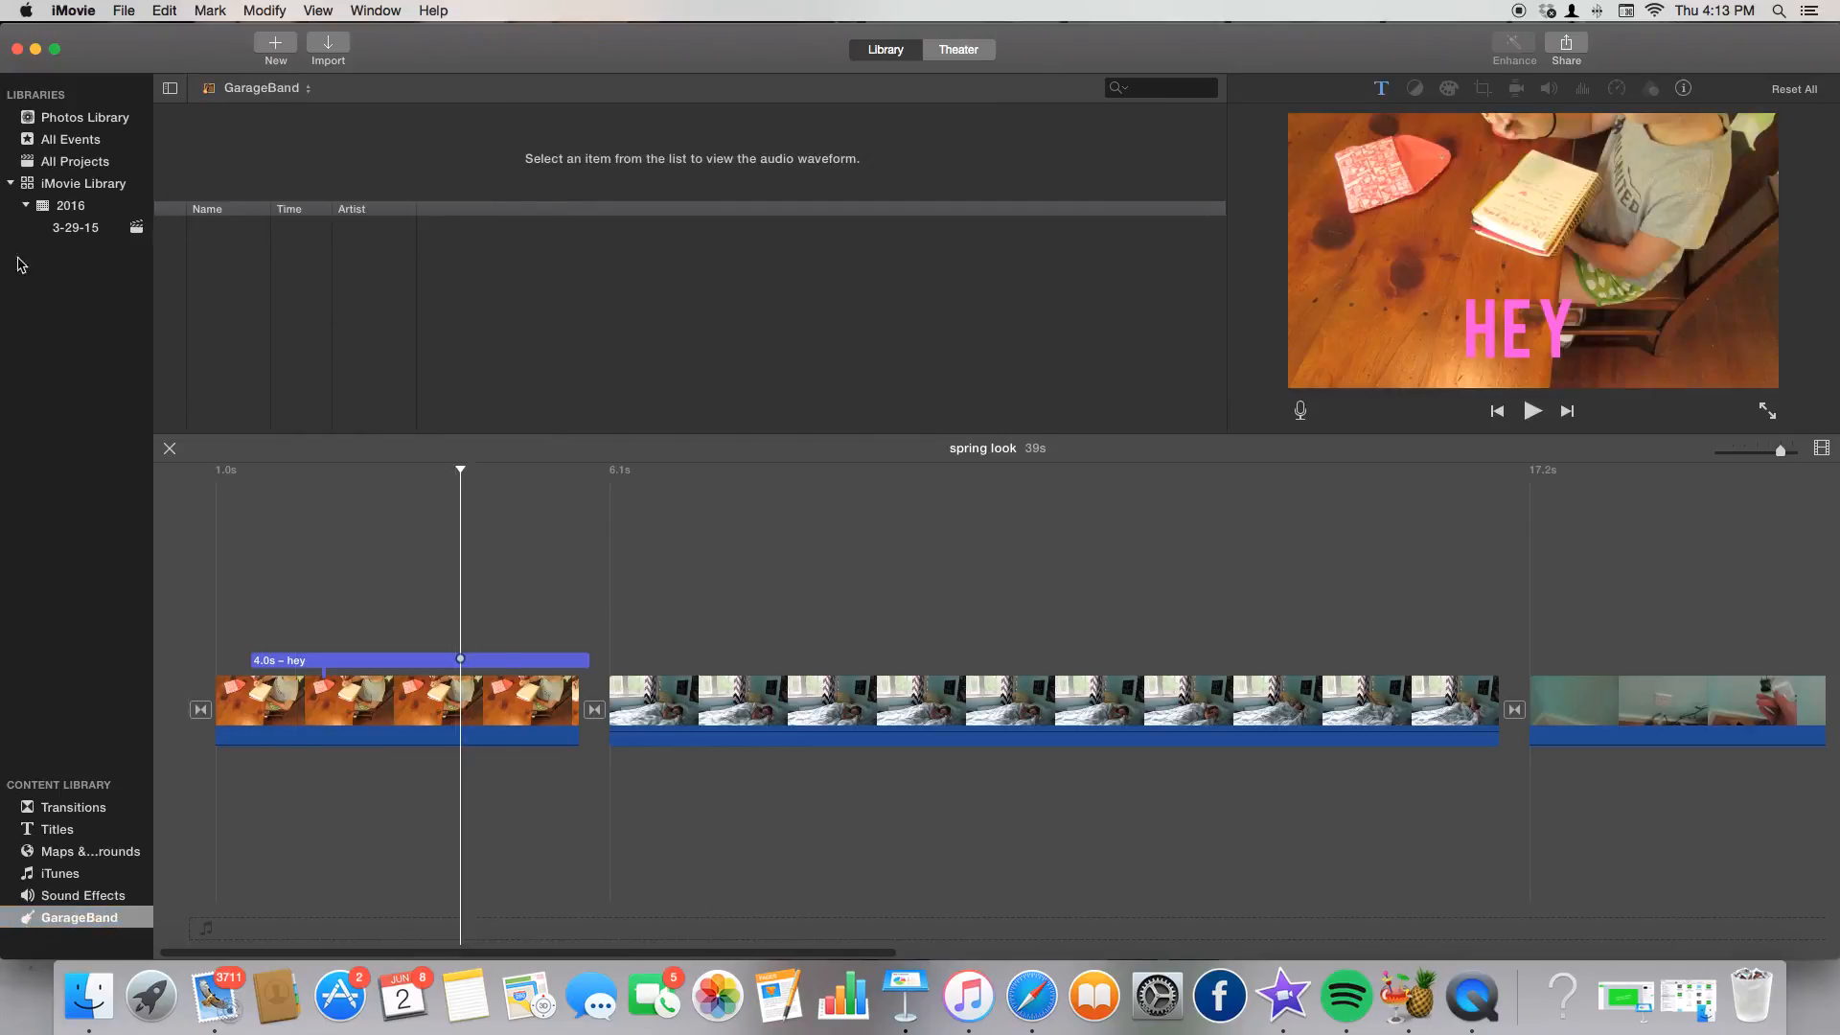
Turn automatic colour balance on and back off for the bedroom clip.
click(686, 695)
click(714, 695)
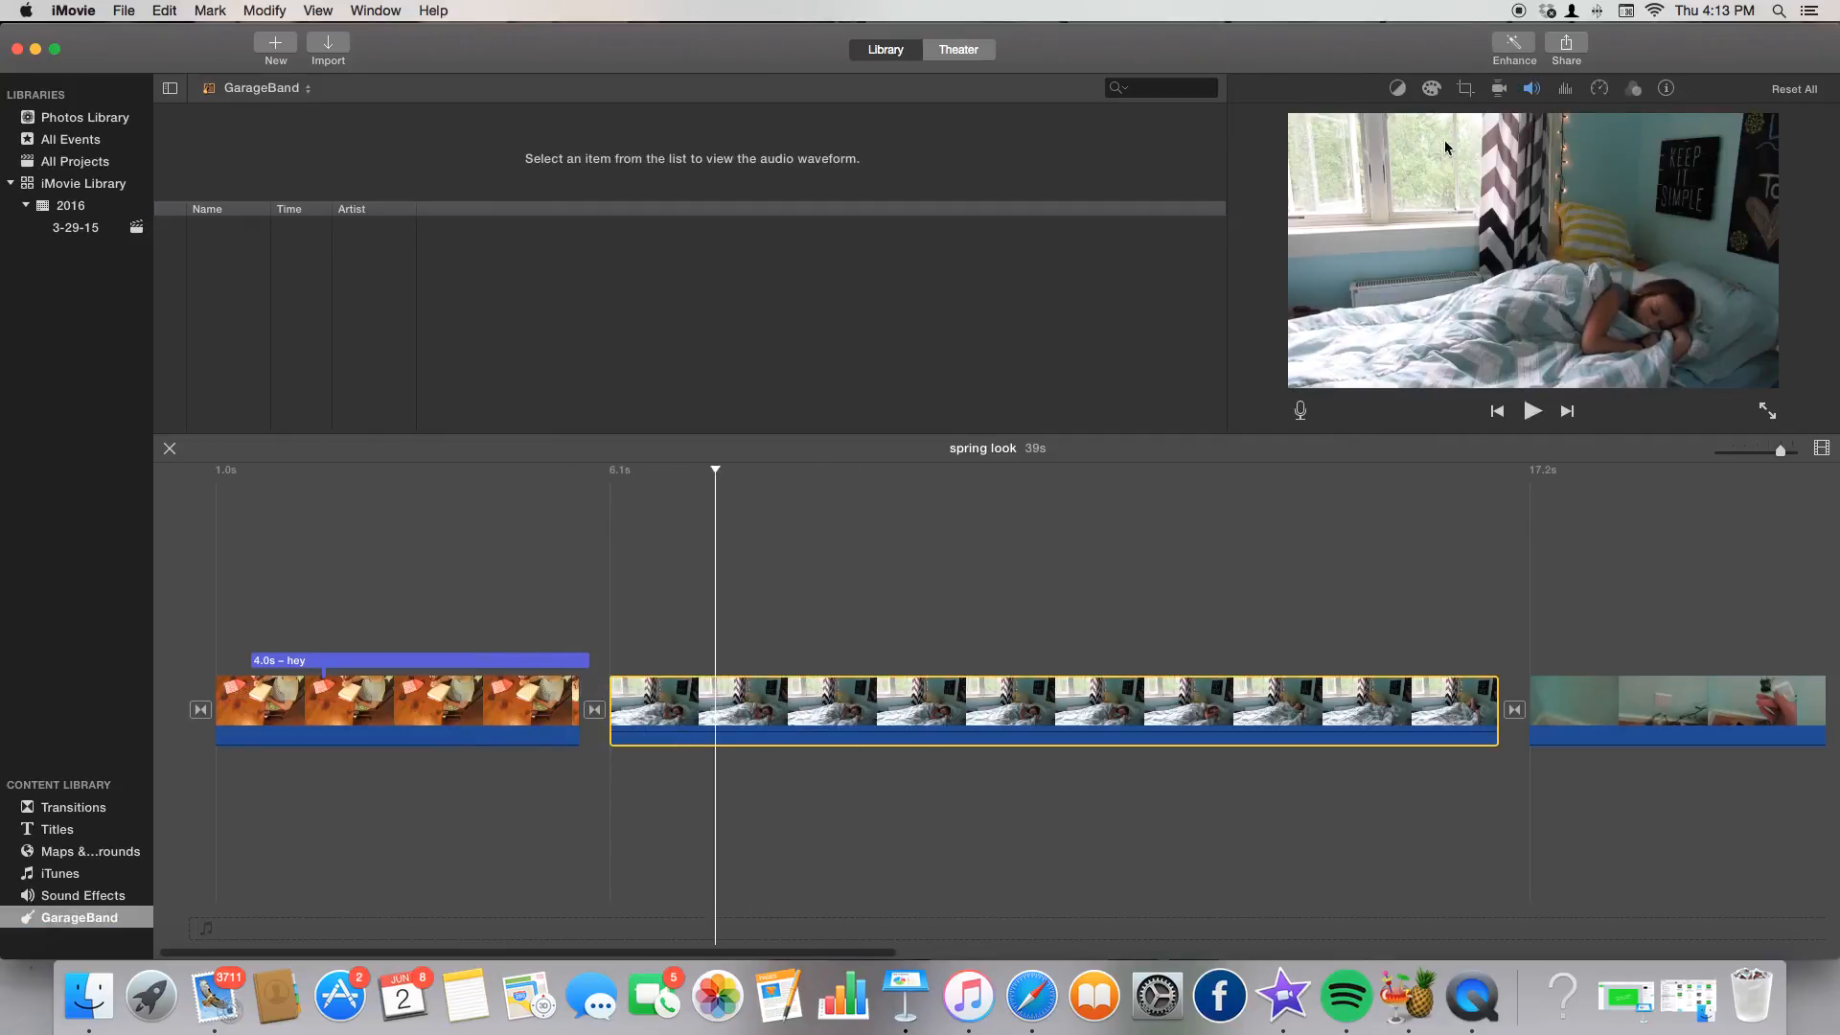
click(1396, 88)
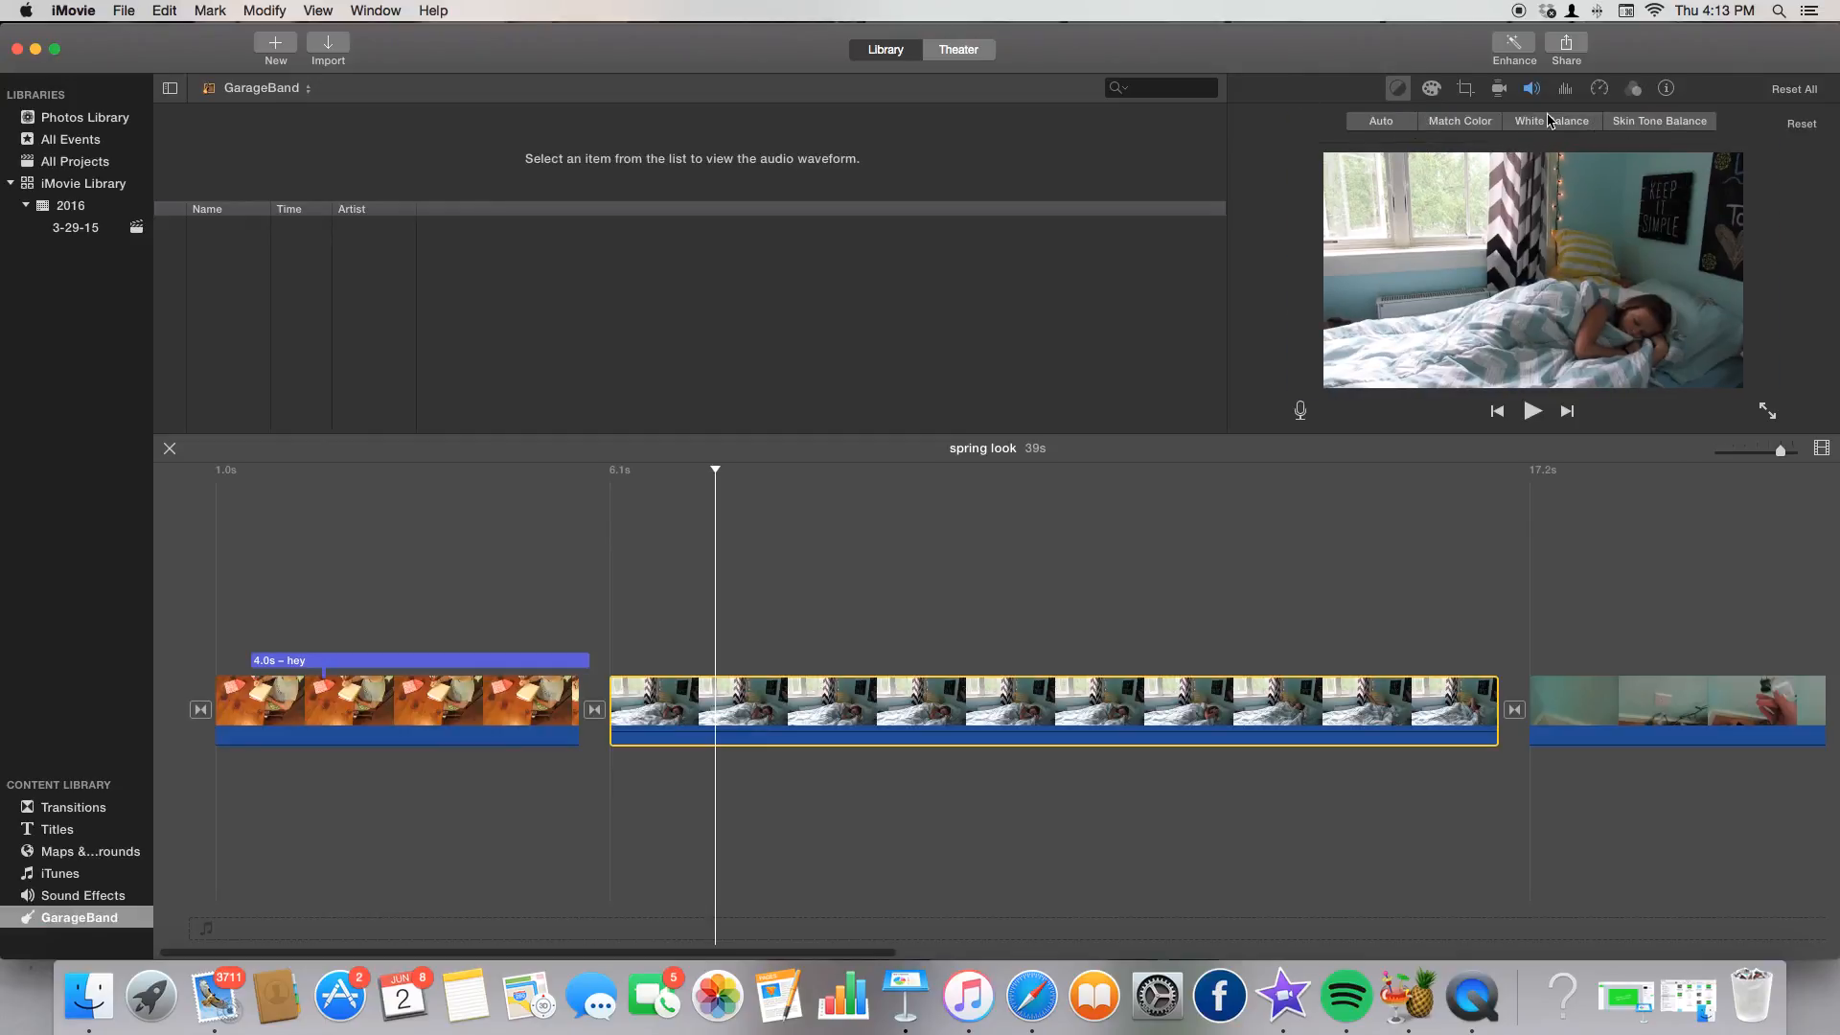
click(1380, 126)
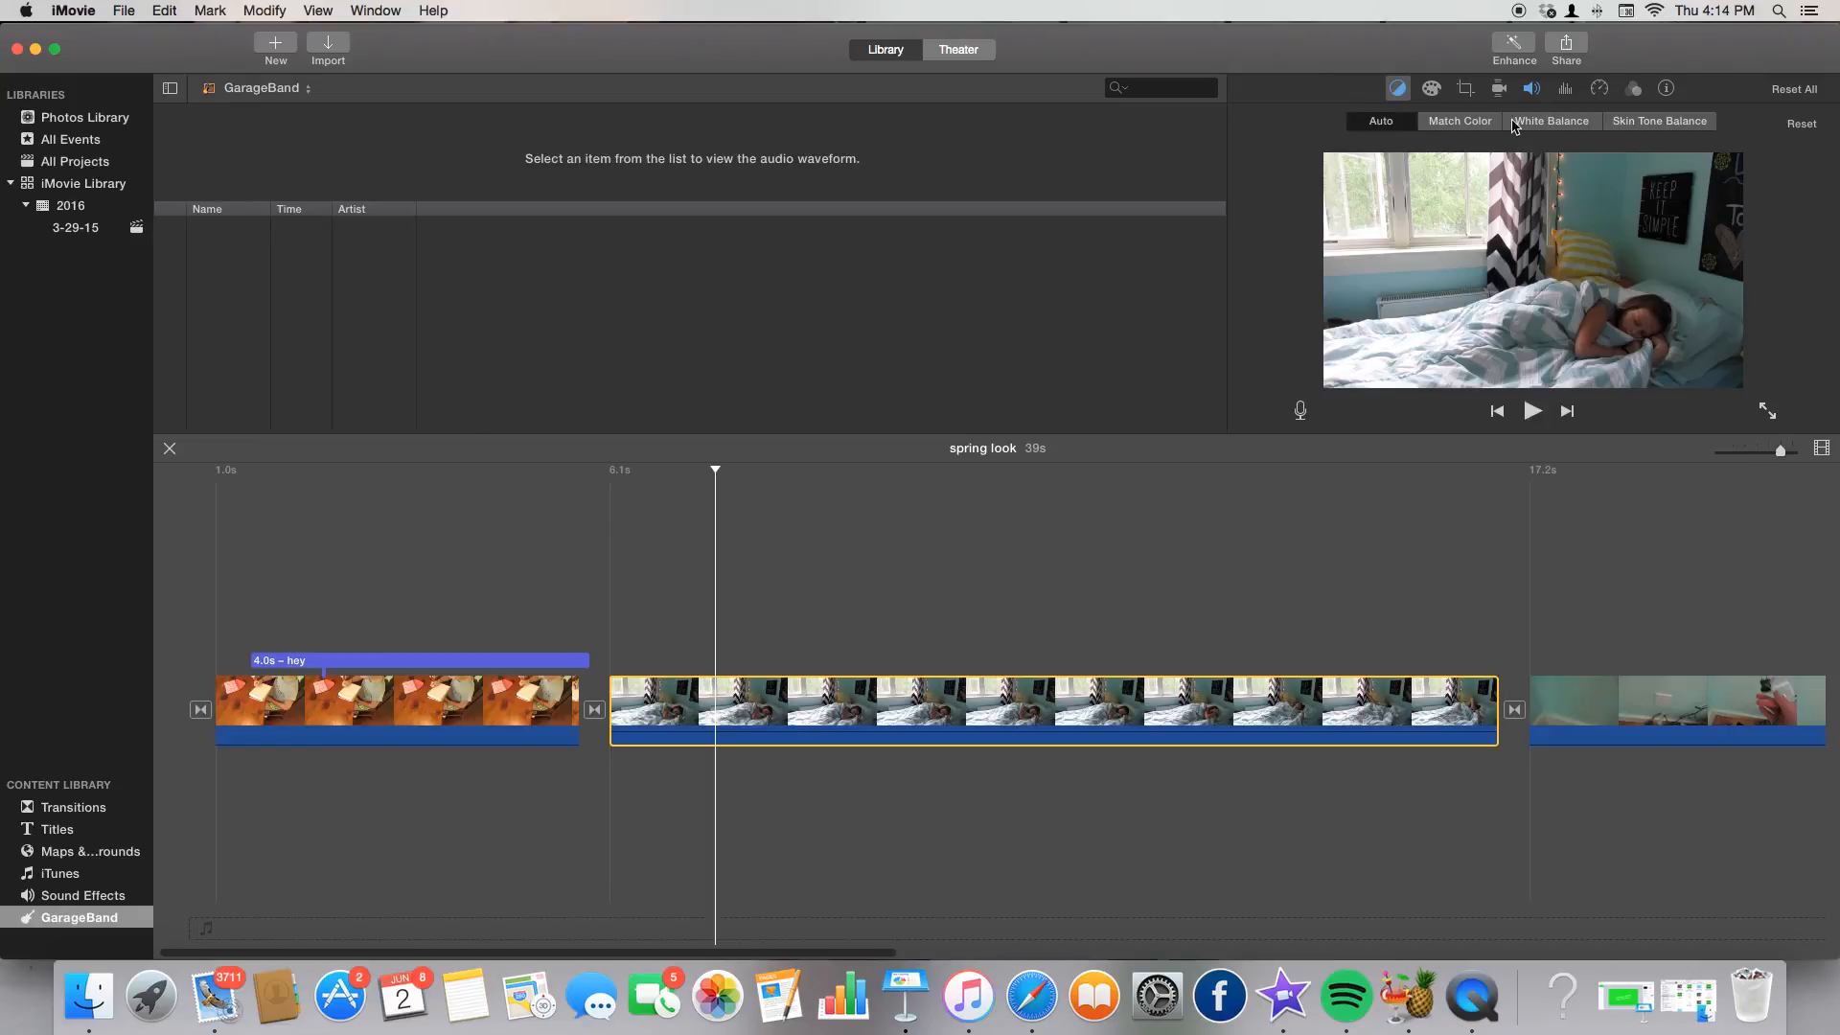
click(1397, 123)
Try Match Color, then show the Color Correction adjustments instead.
click(1383, 120)
click(1393, 122)
click(1441, 122)
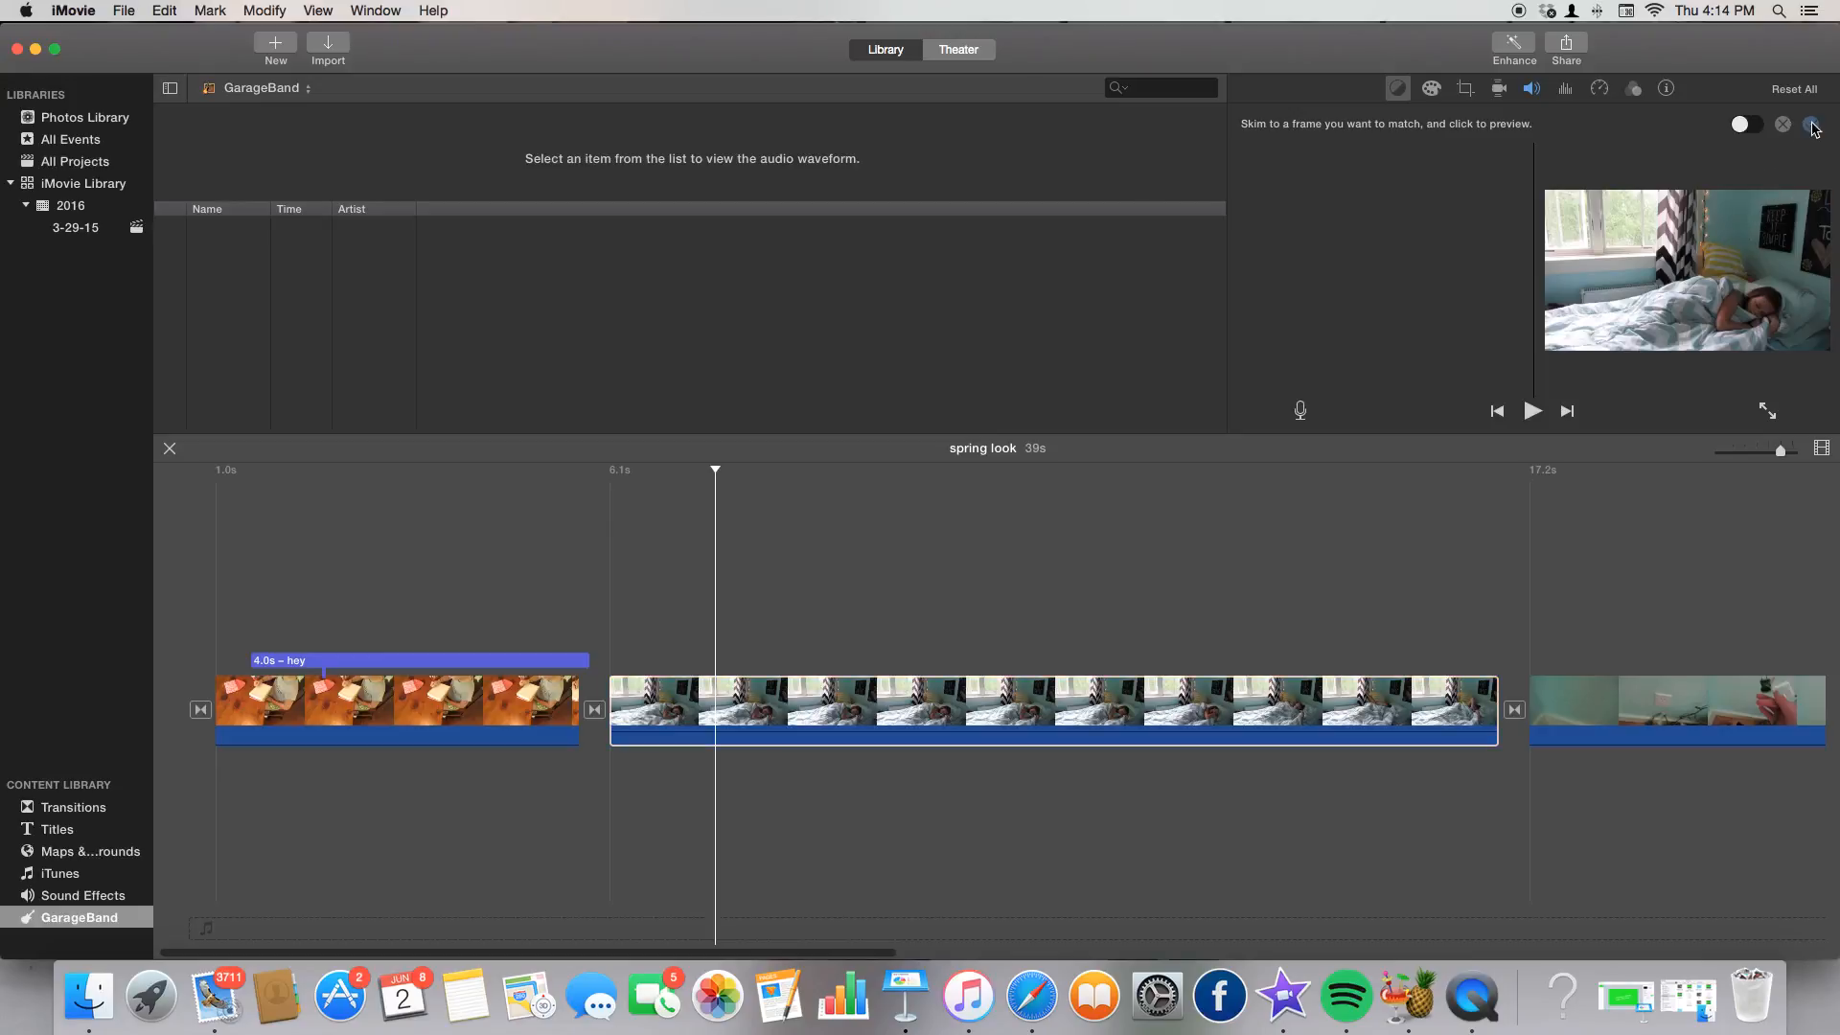
click(1436, 90)
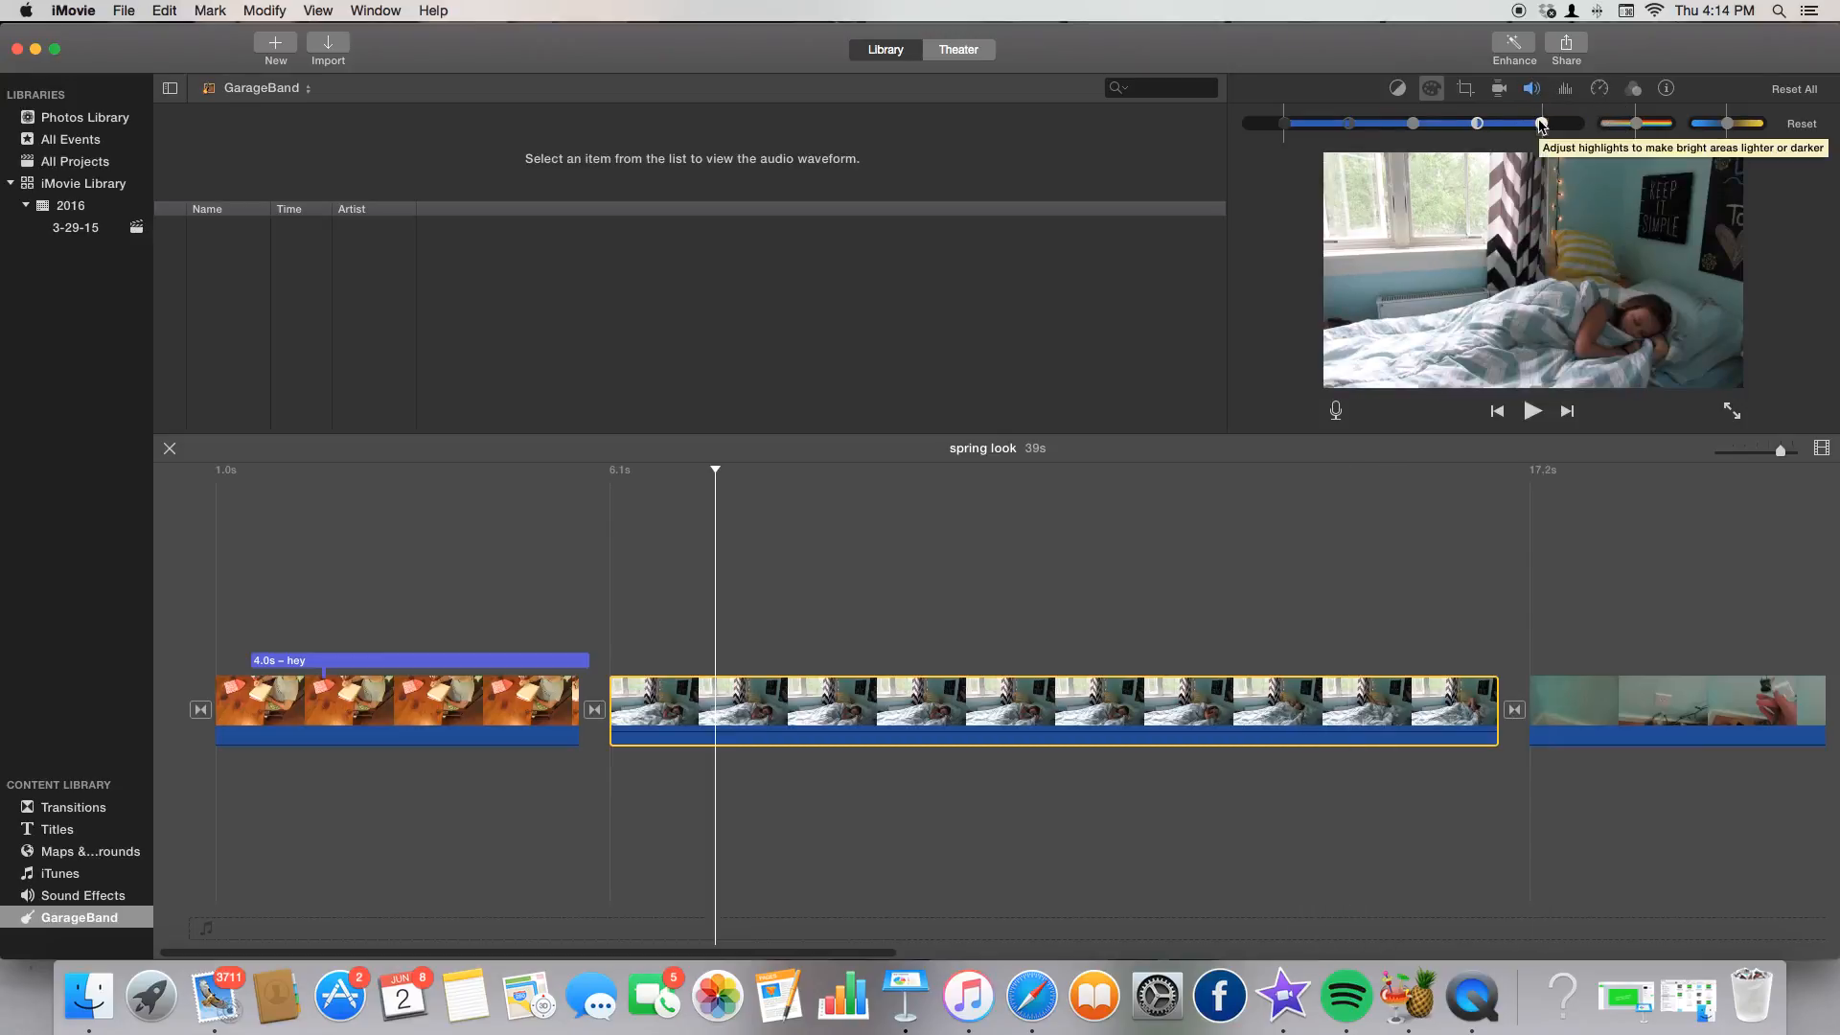
Lift the bedroom clip's highlights and brightness, retune contrast, and set shadows to minimum.
mouse_move(1541, 123)
mouse_down()
mouse_move(1614, 126)
mouse_move(1425, 133)
mouse_move(1545, 129)
mouse_up()
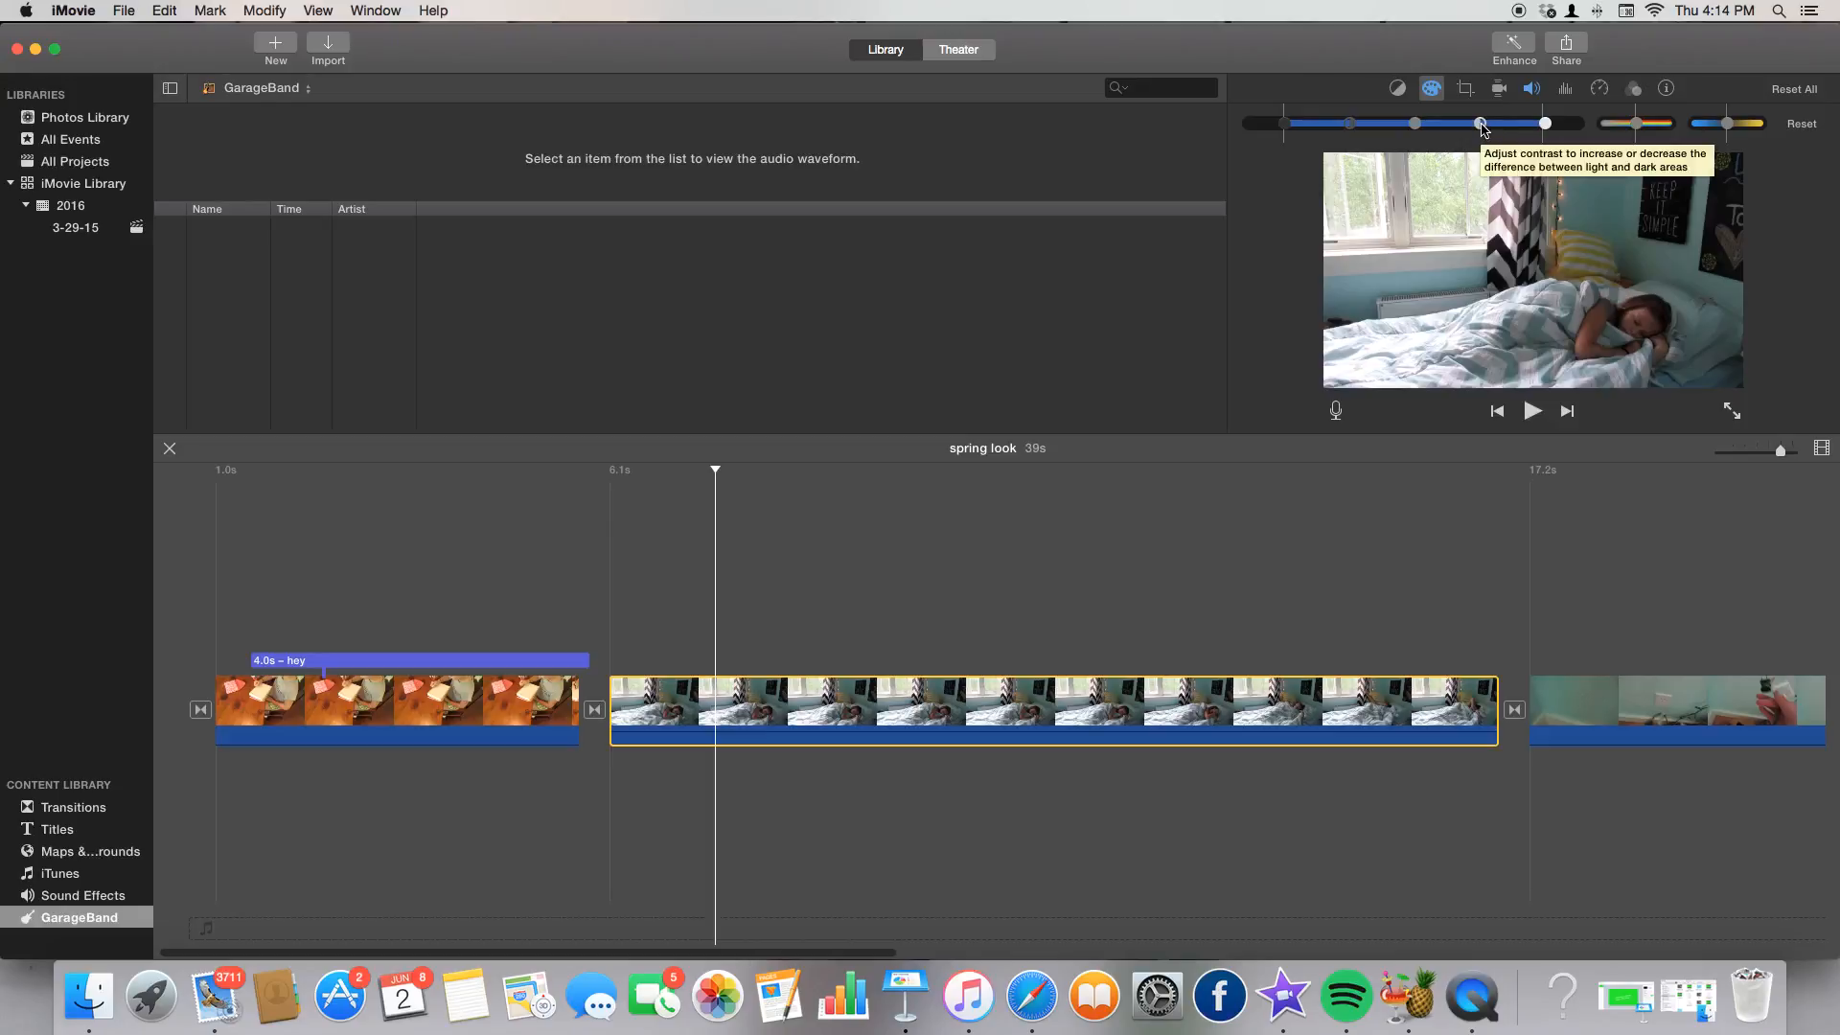
mouse_move(1482, 128)
mouse_down()
mouse_move(1426, 129)
mouse_move(1473, 122)
mouse_up()
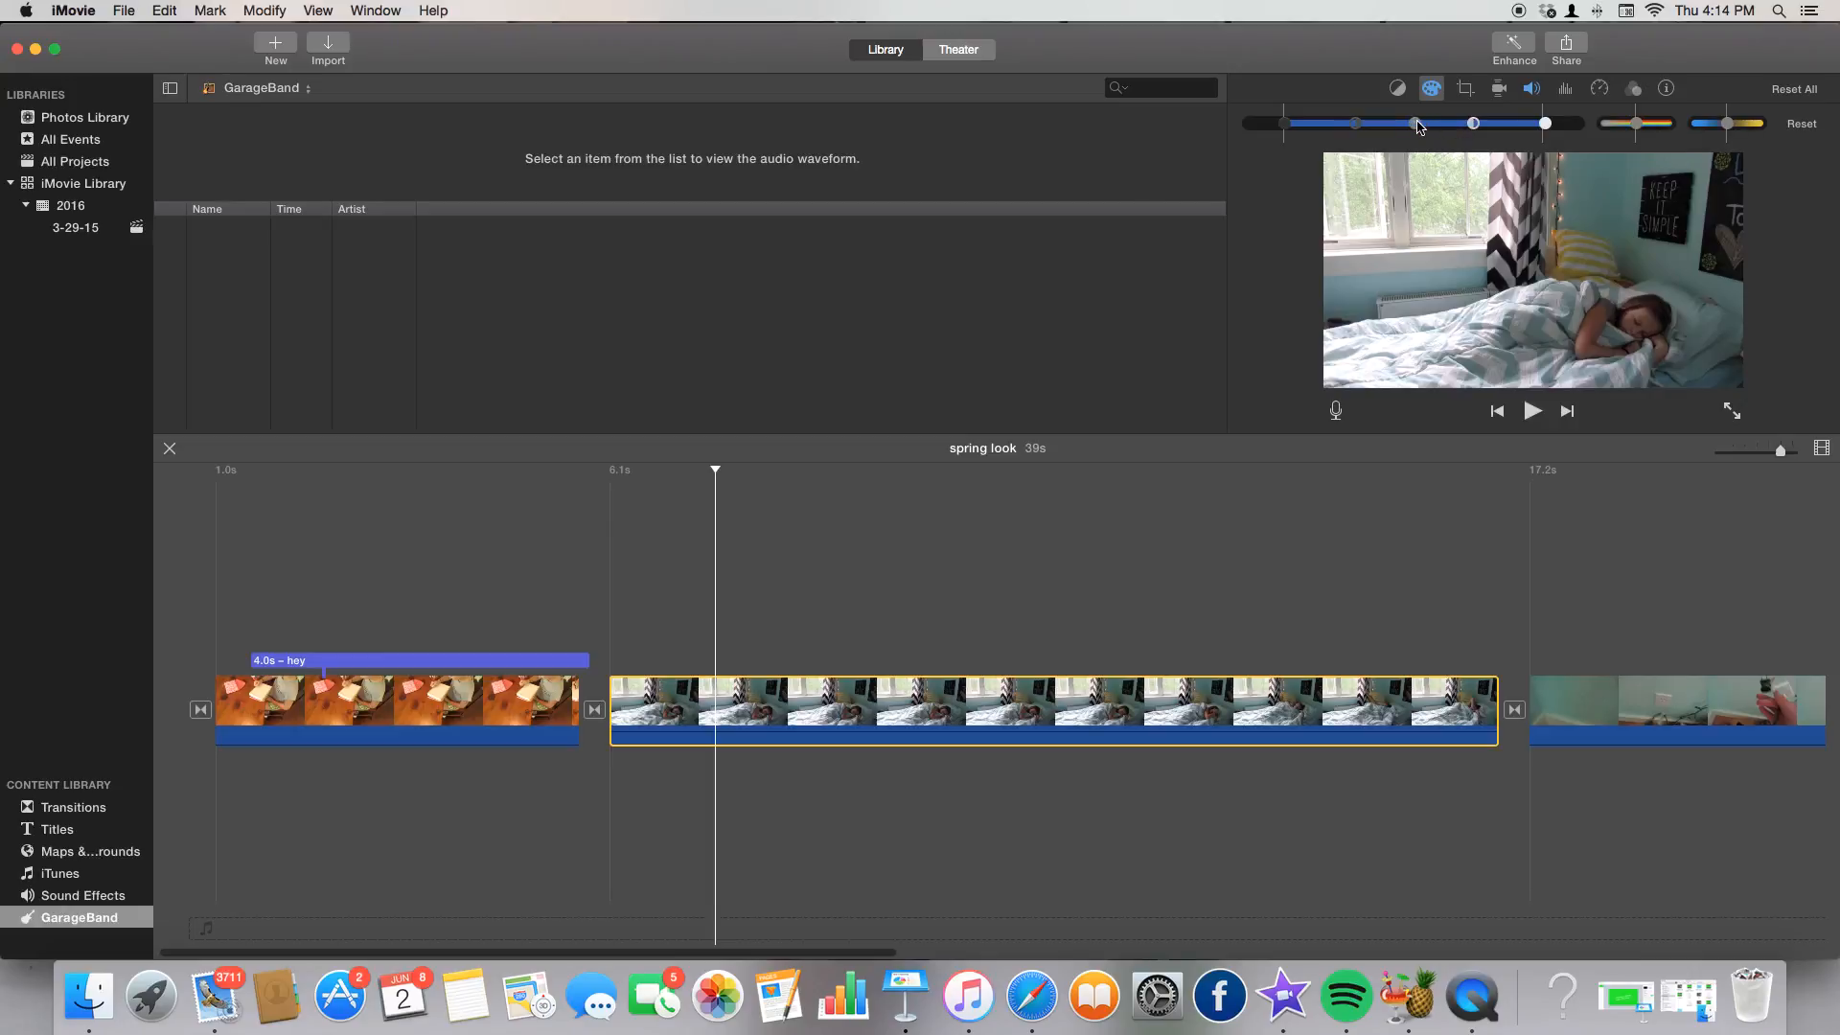
drag(1415, 128, 1438, 127)
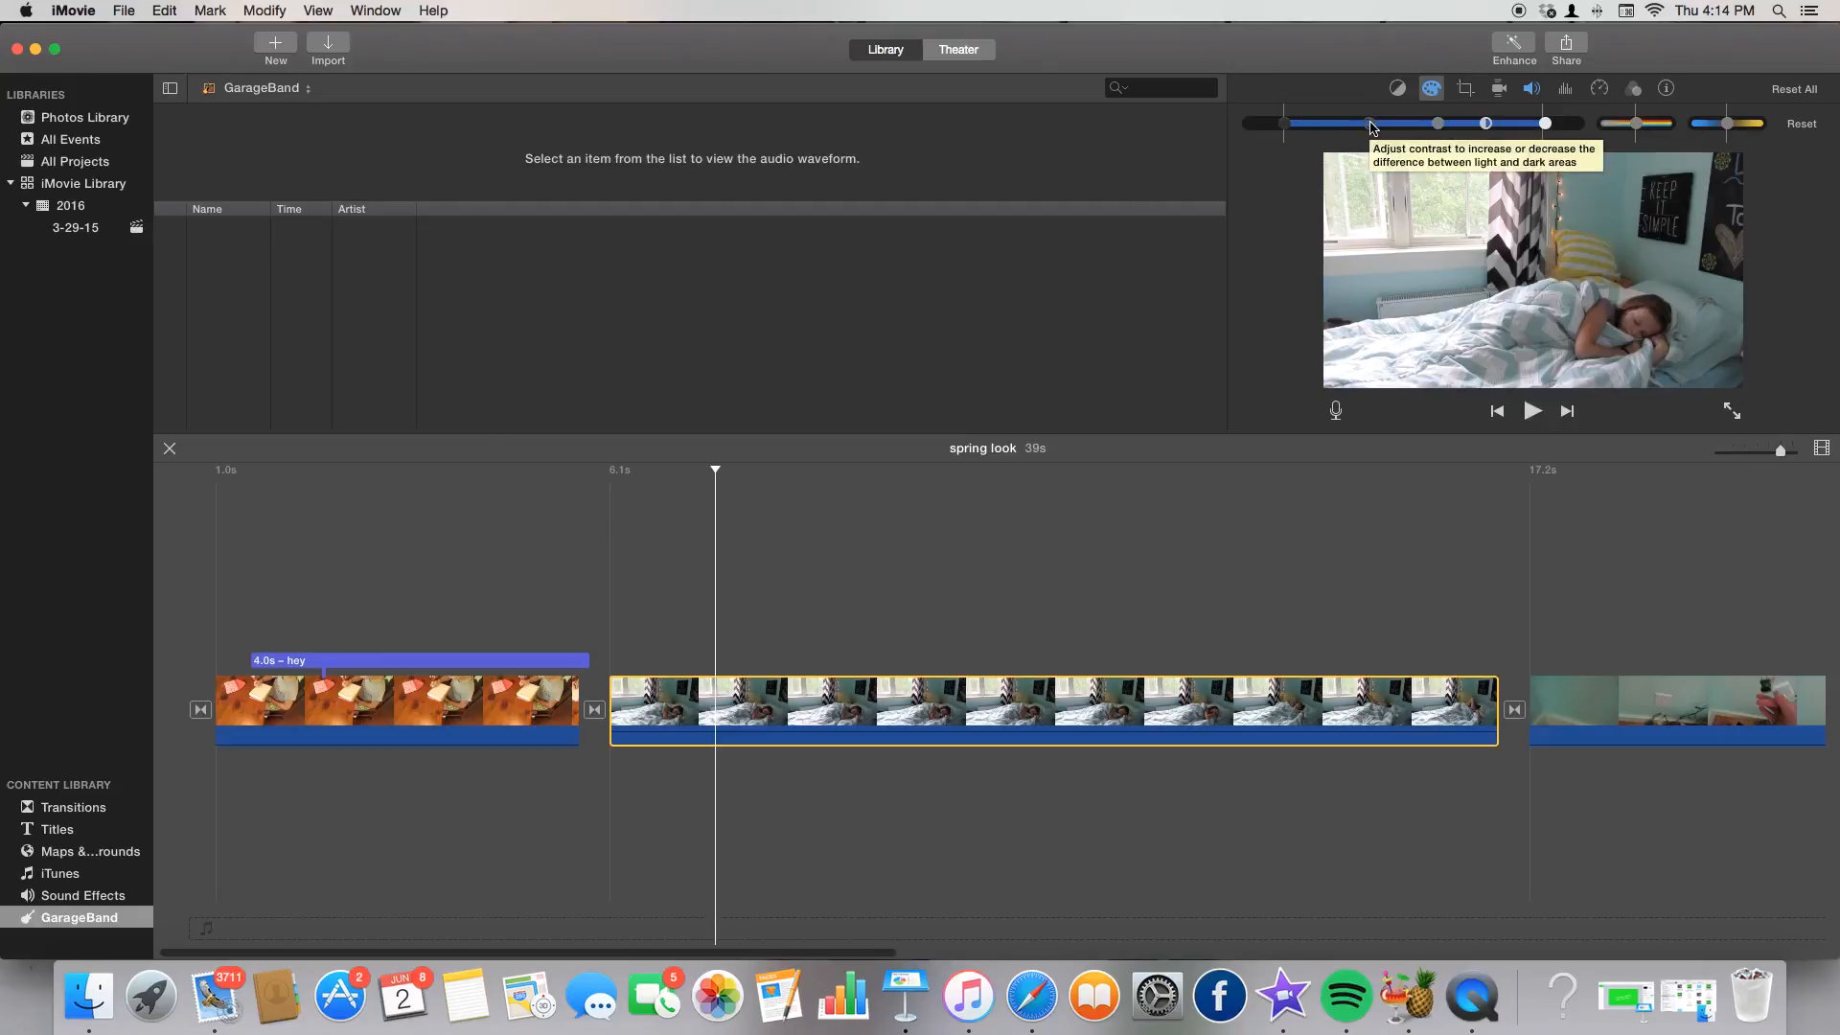
drag(1372, 128, 1359, 131)
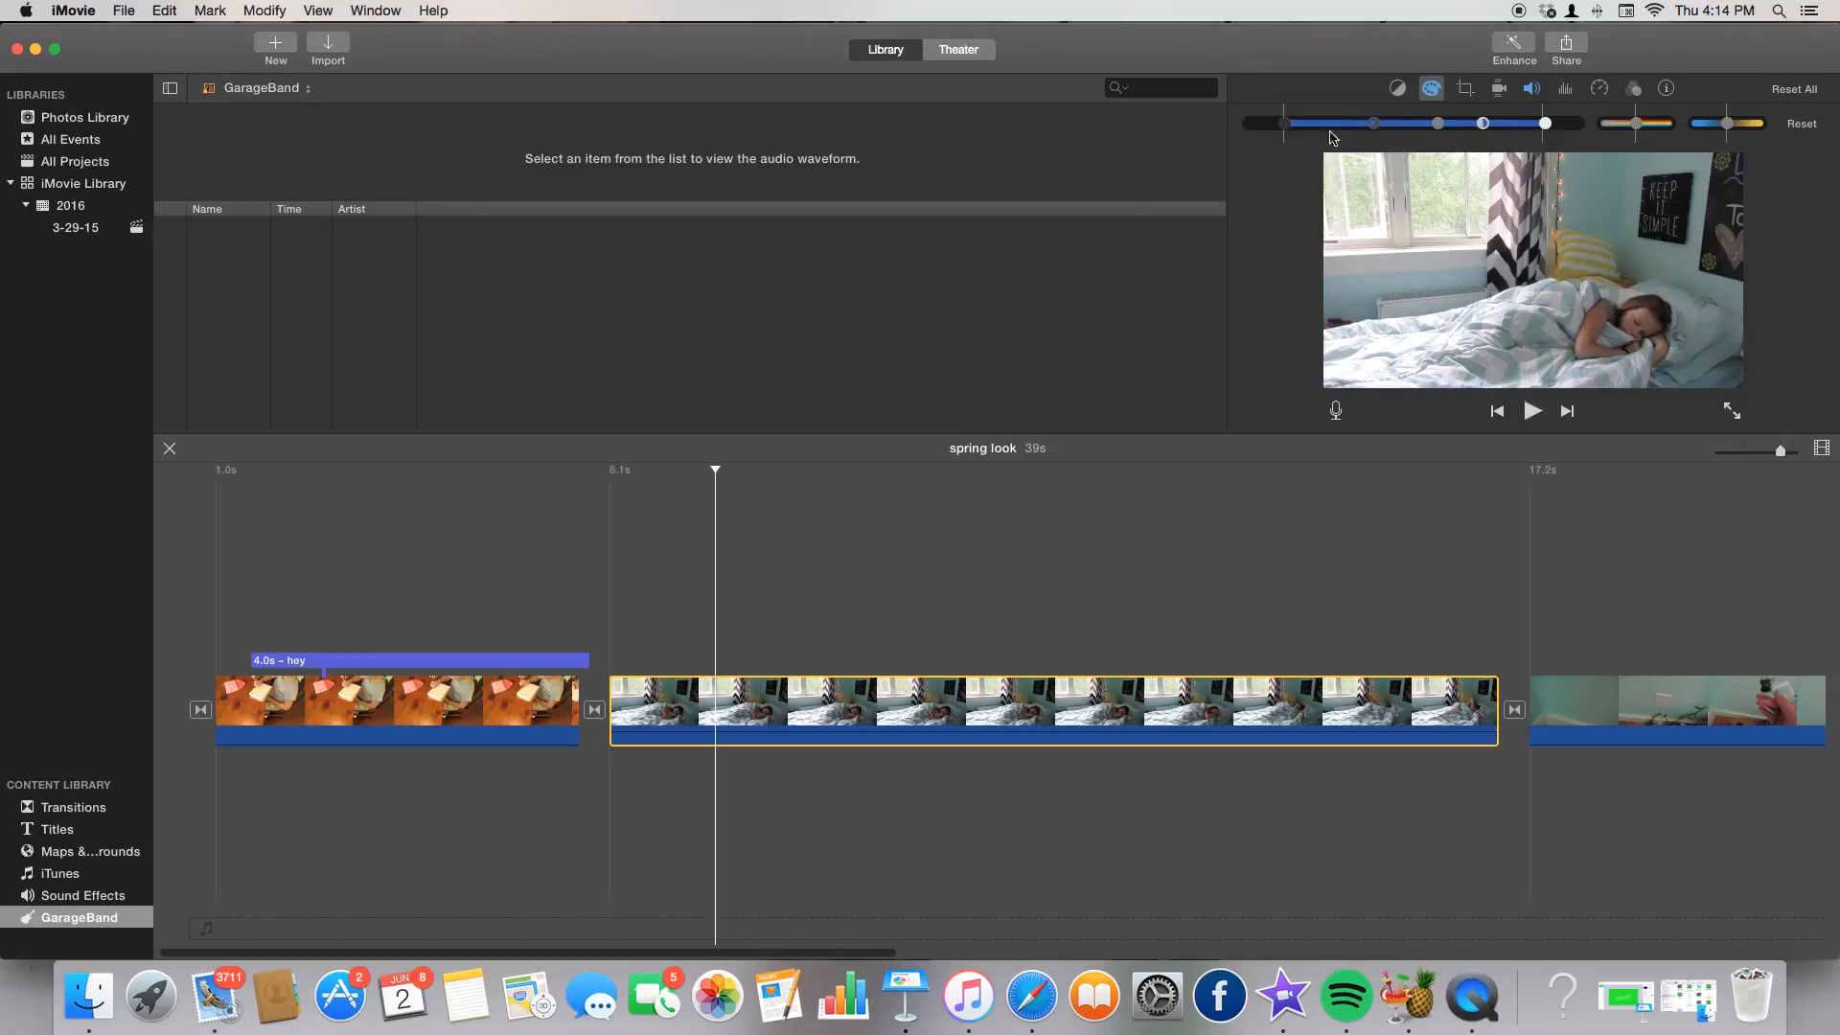
drag(1290, 127, 1285, 128)
Boost the clip's saturation and shift its colour temperature cooler, then slightly warmer.
drag(1635, 124, 1668, 124)
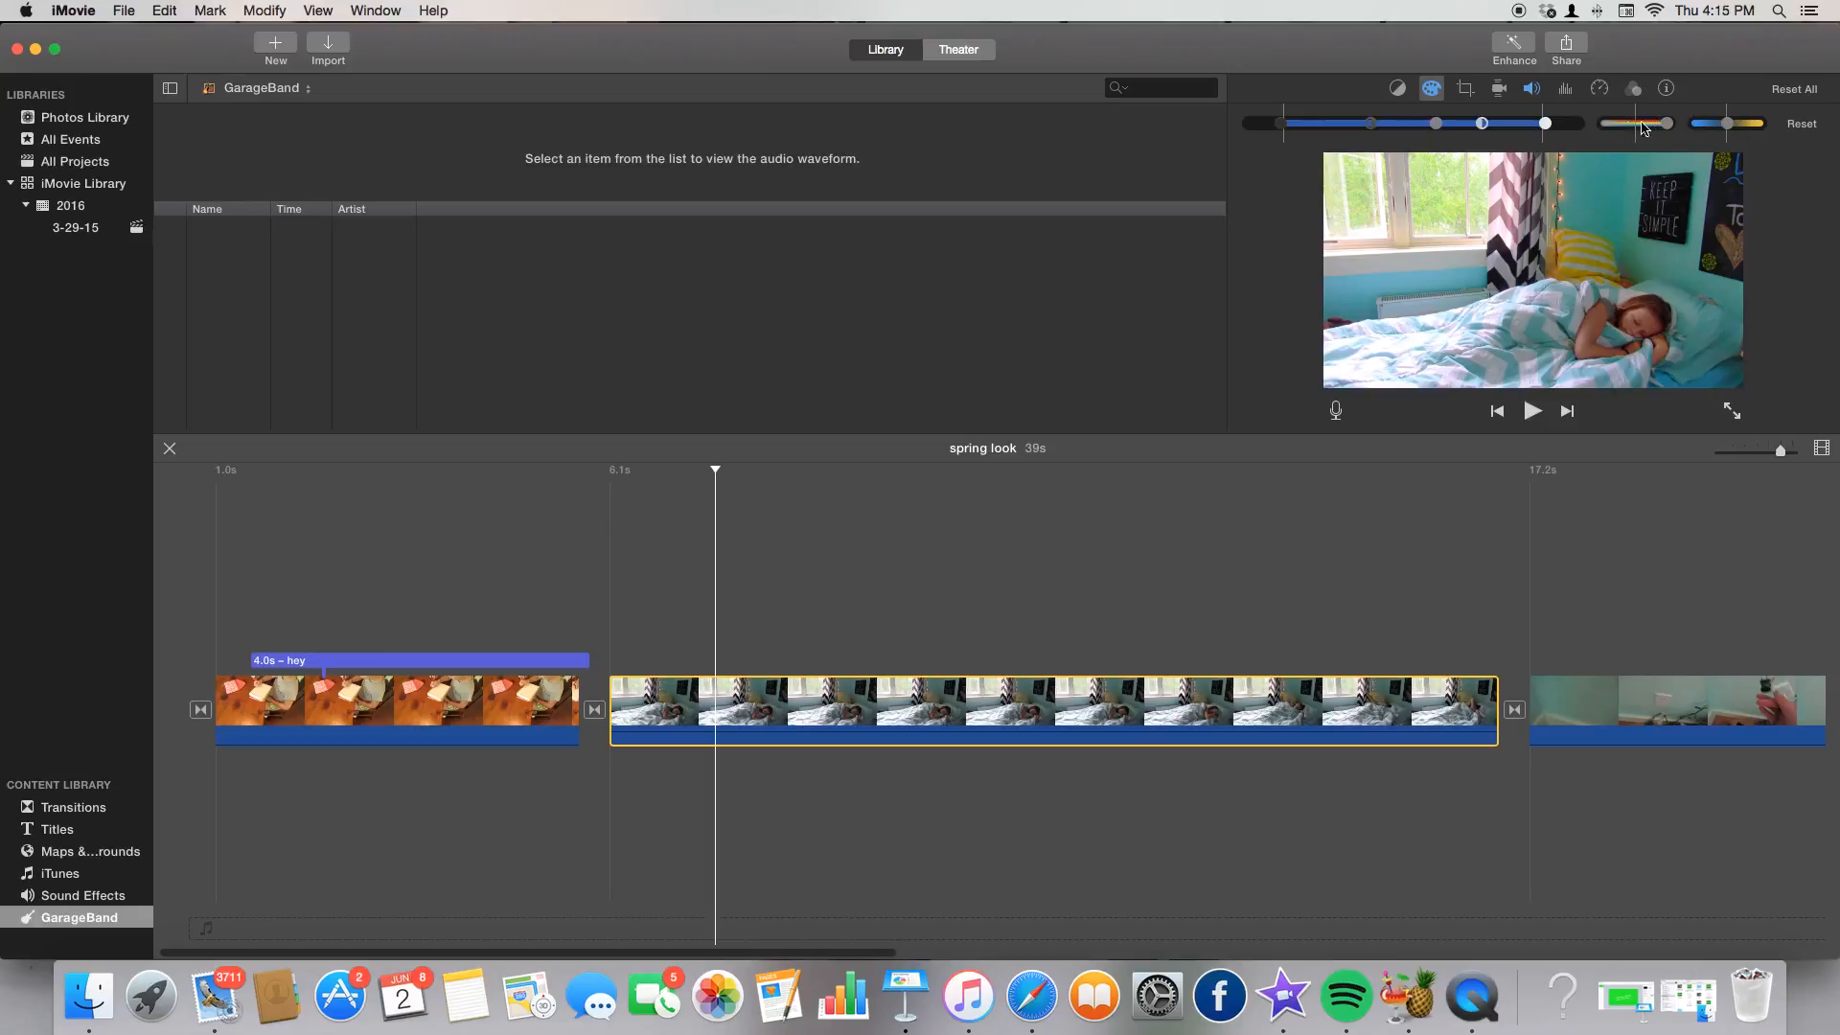
drag(1725, 129, 1653, 115)
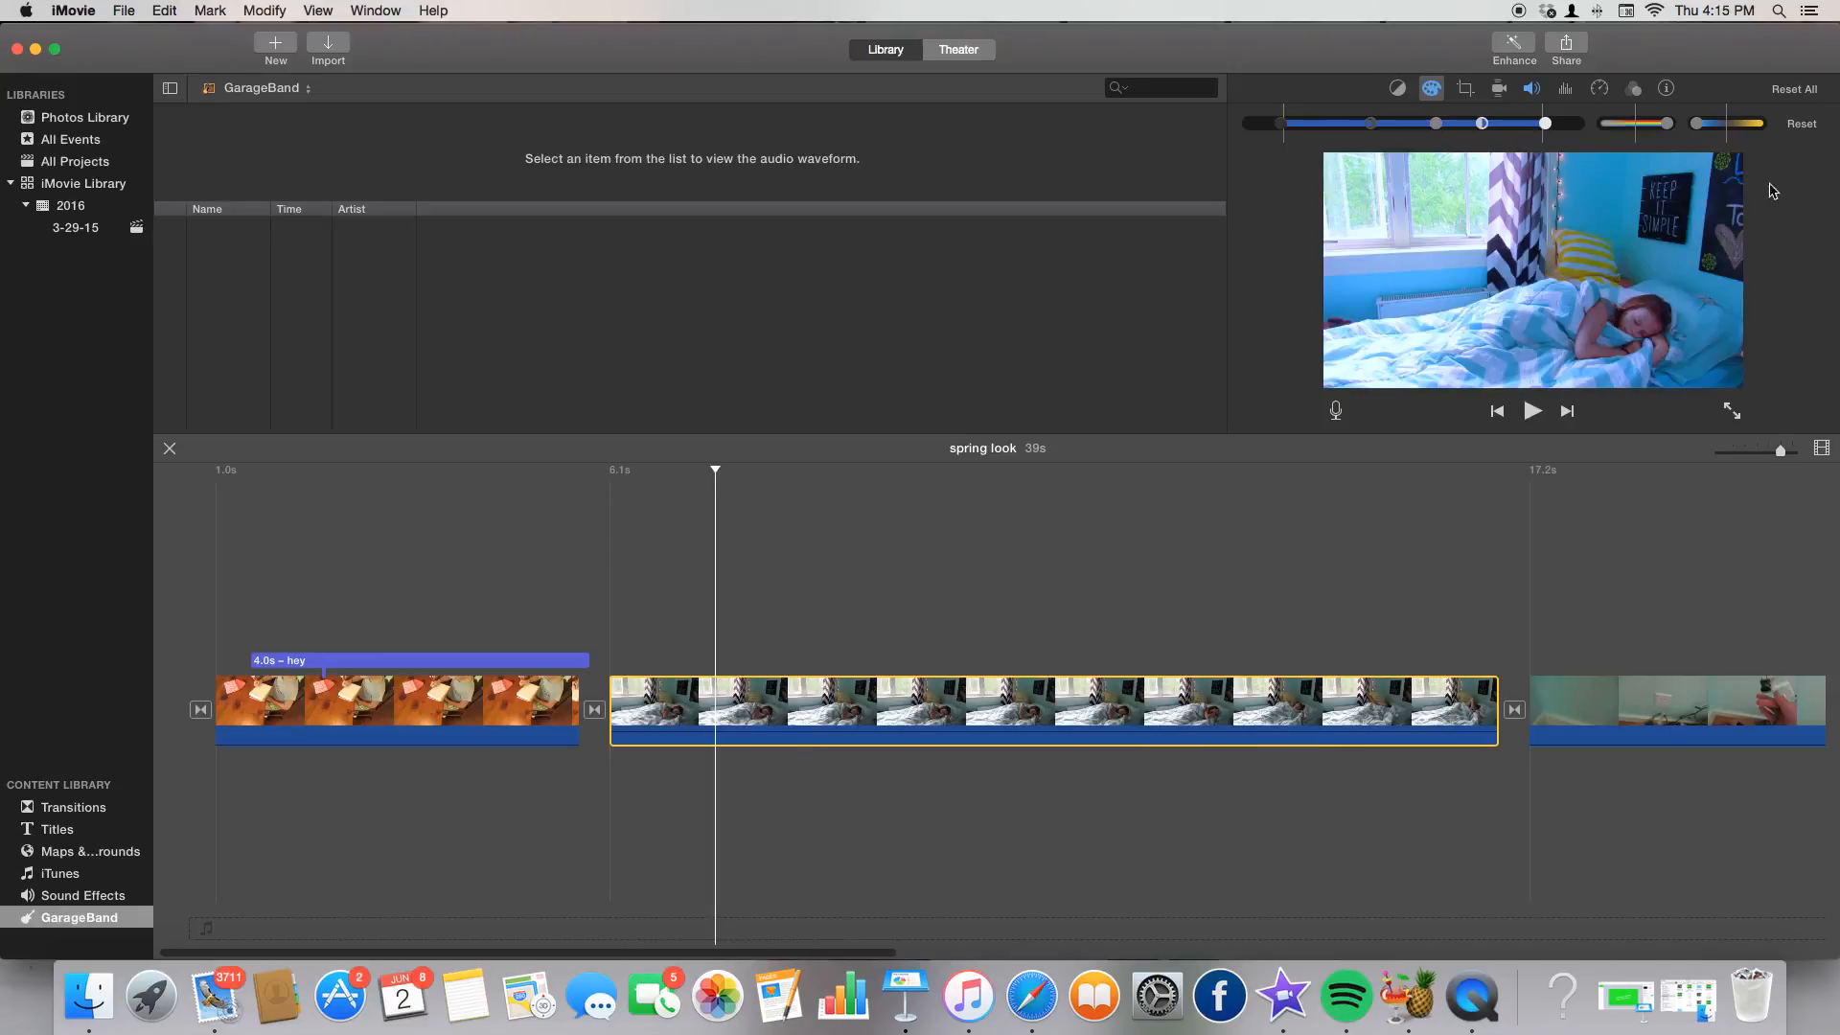
drag(1700, 122, 1658, 121)
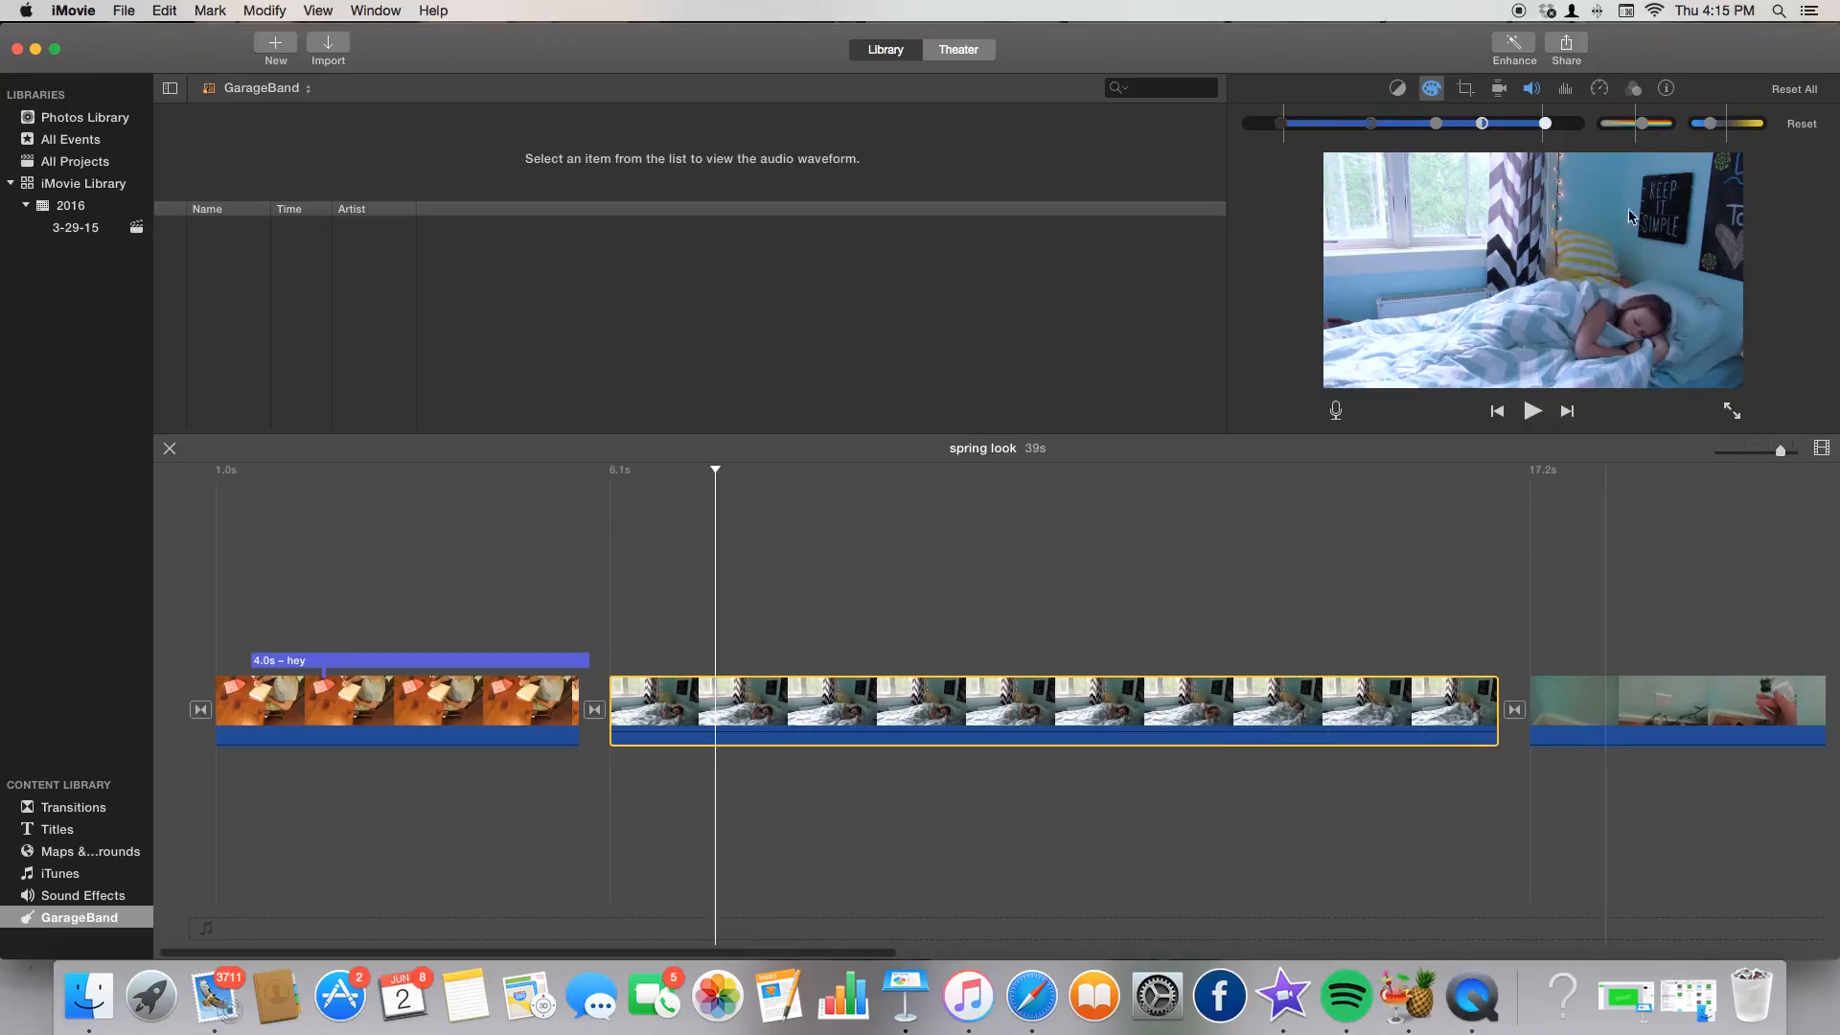
drag(1714, 127, 1654, 127)
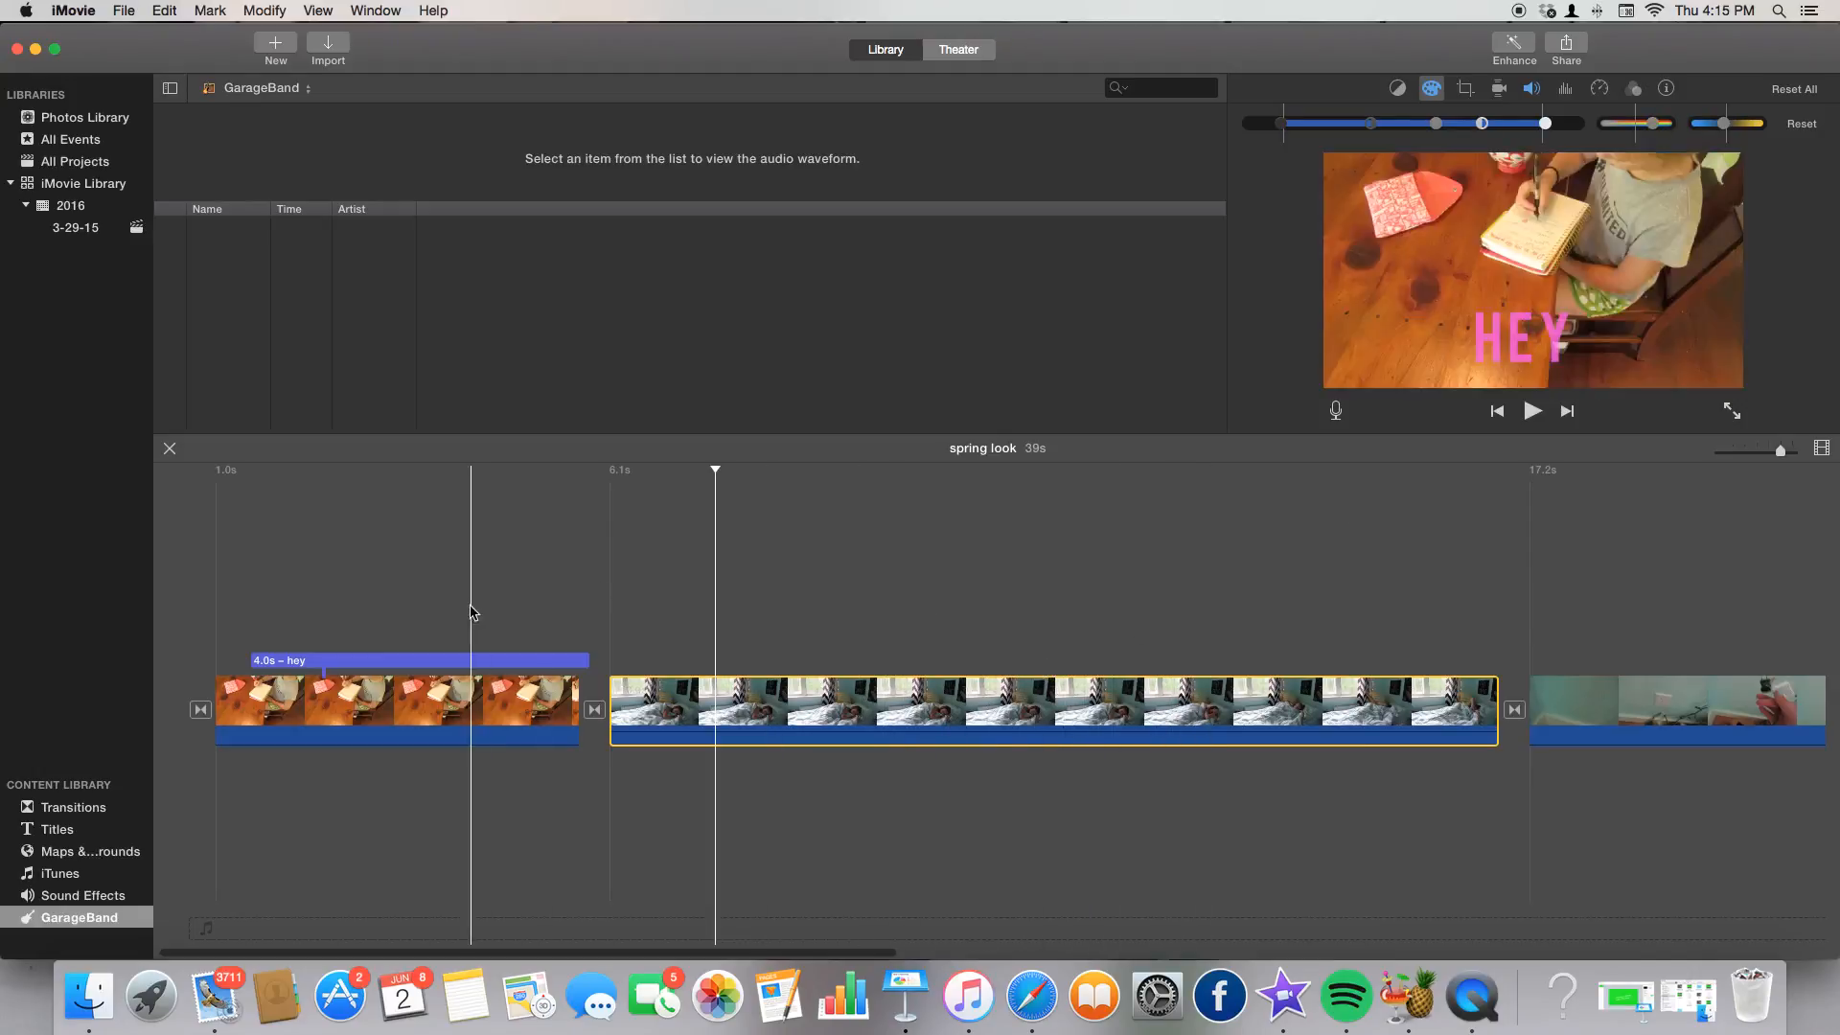
Check the bedroom clip's crop and stabilization, then set its volume to 0% and mute it.
click(600, 606)
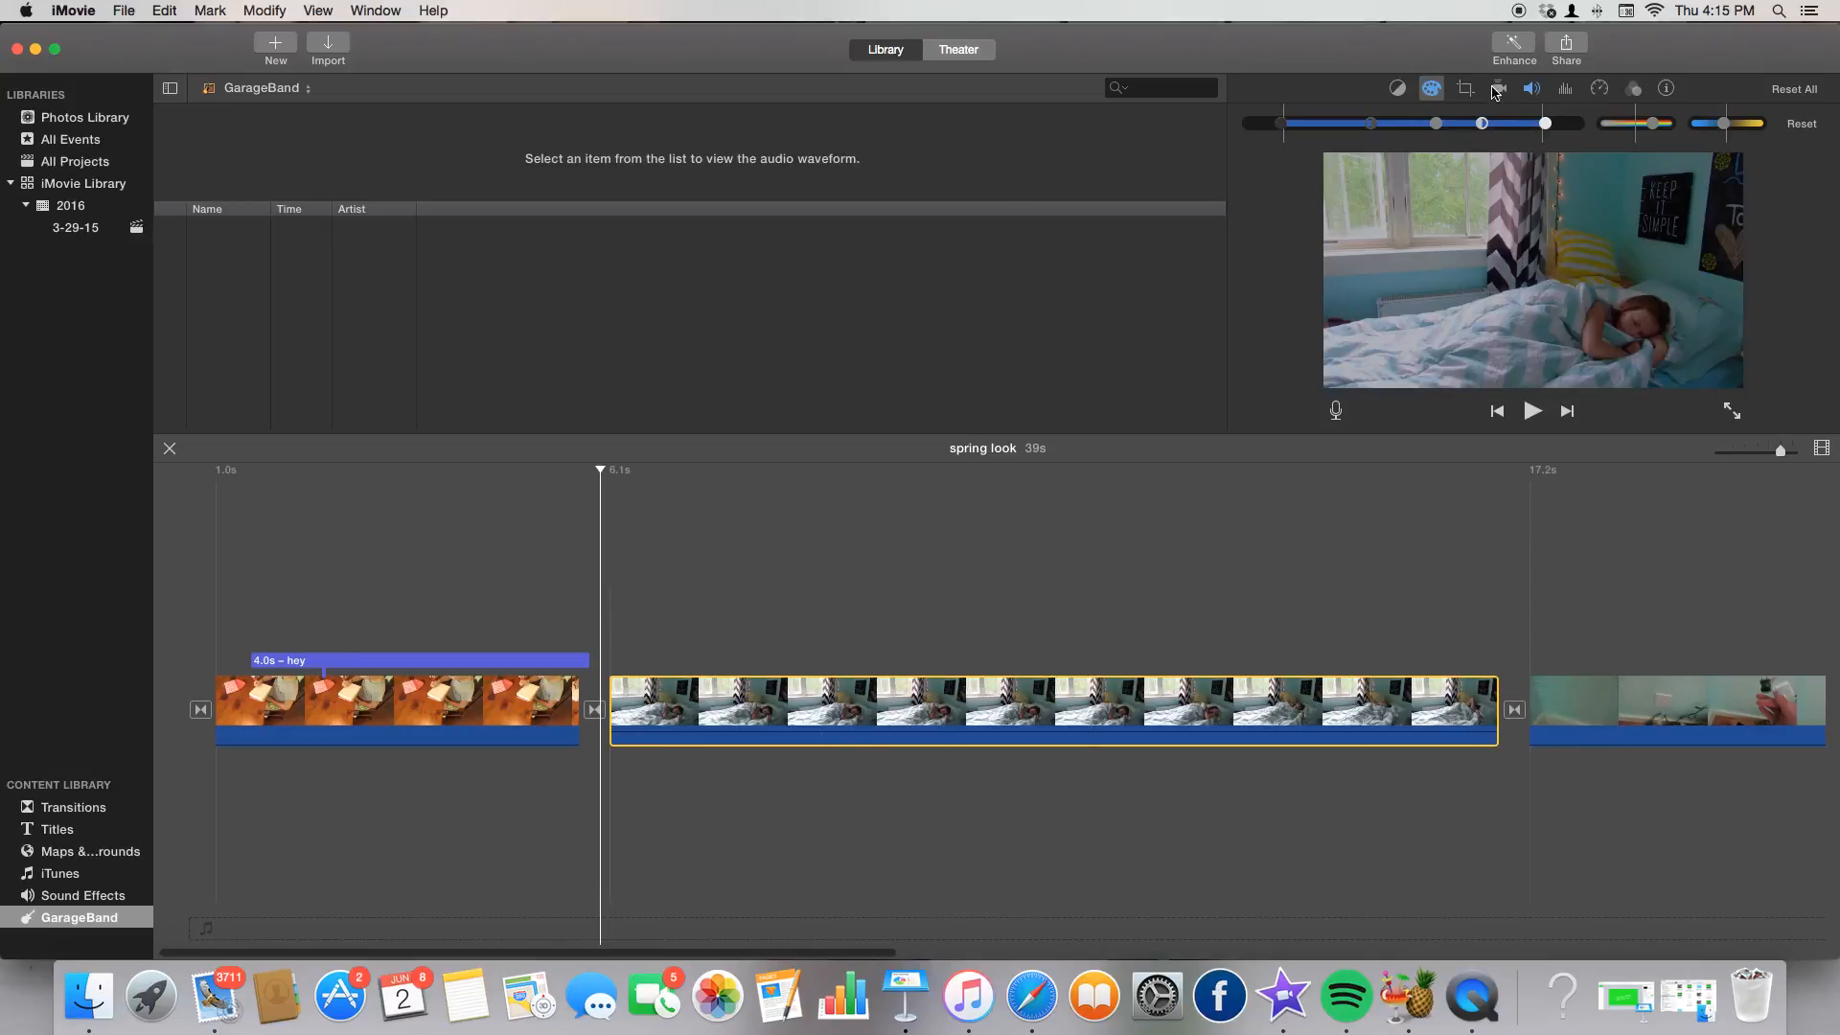
click(1465, 88)
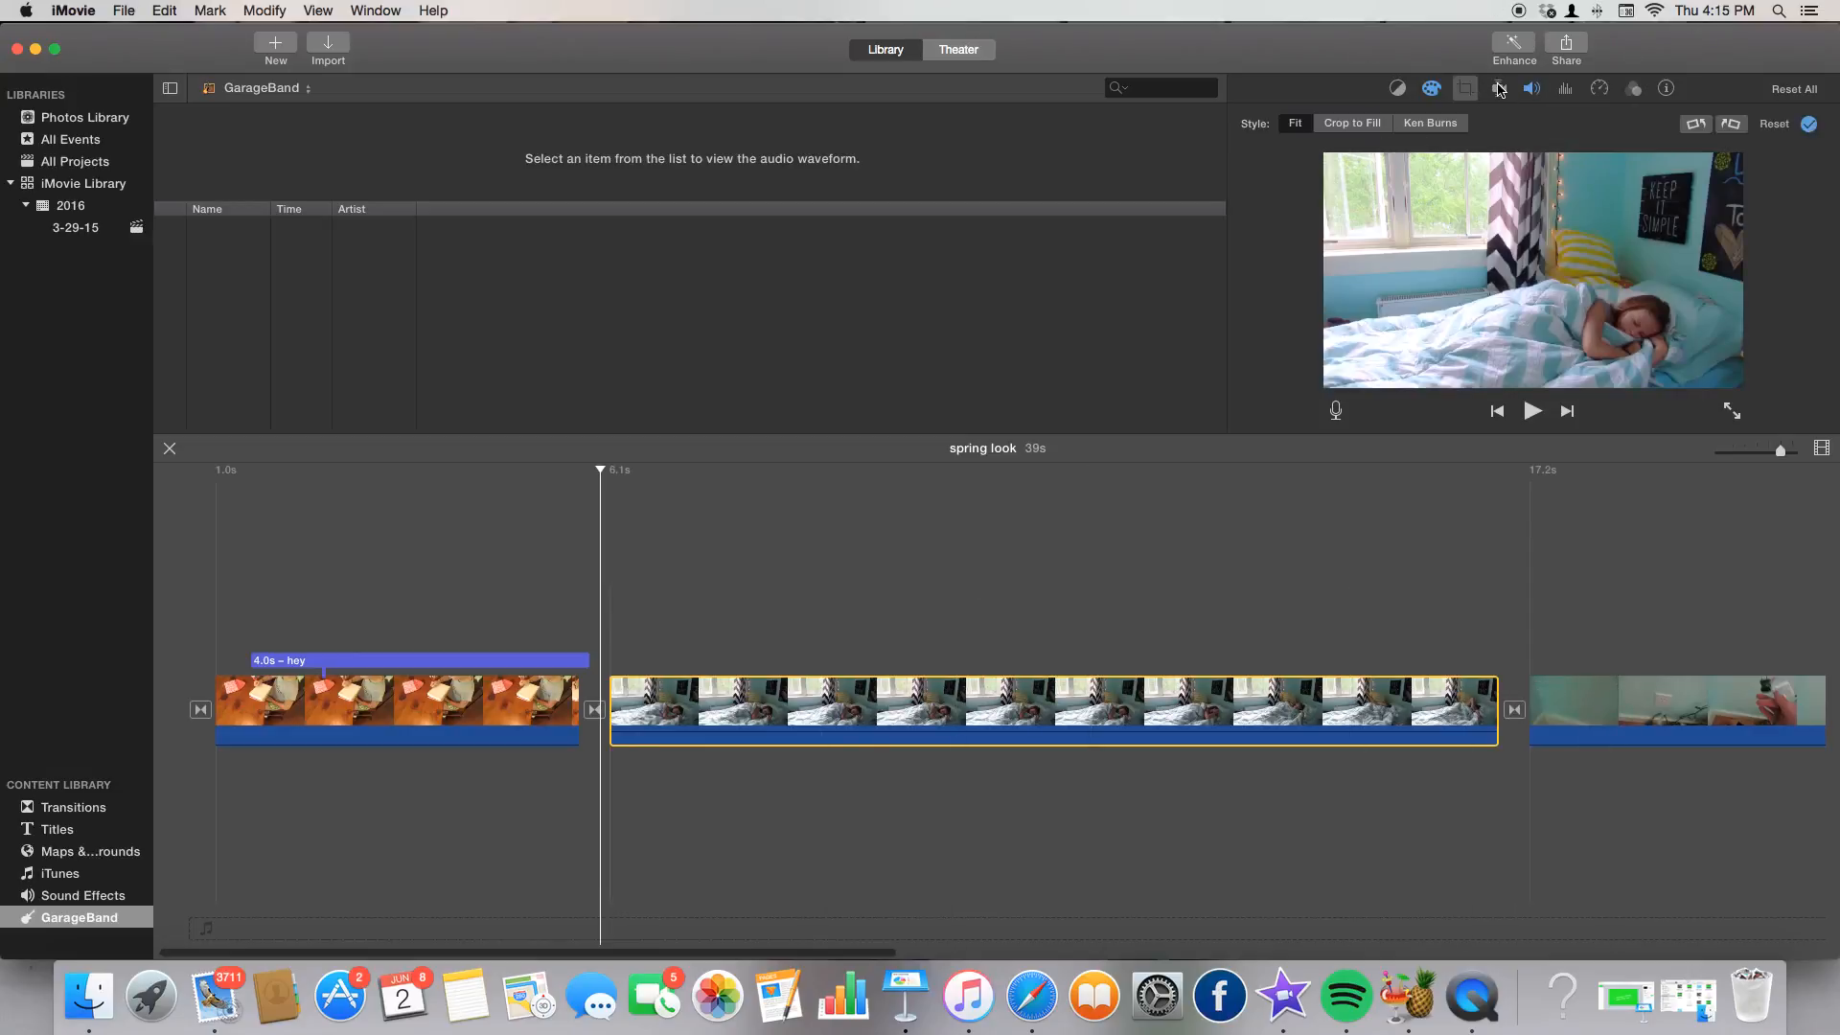
click(1499, 89)
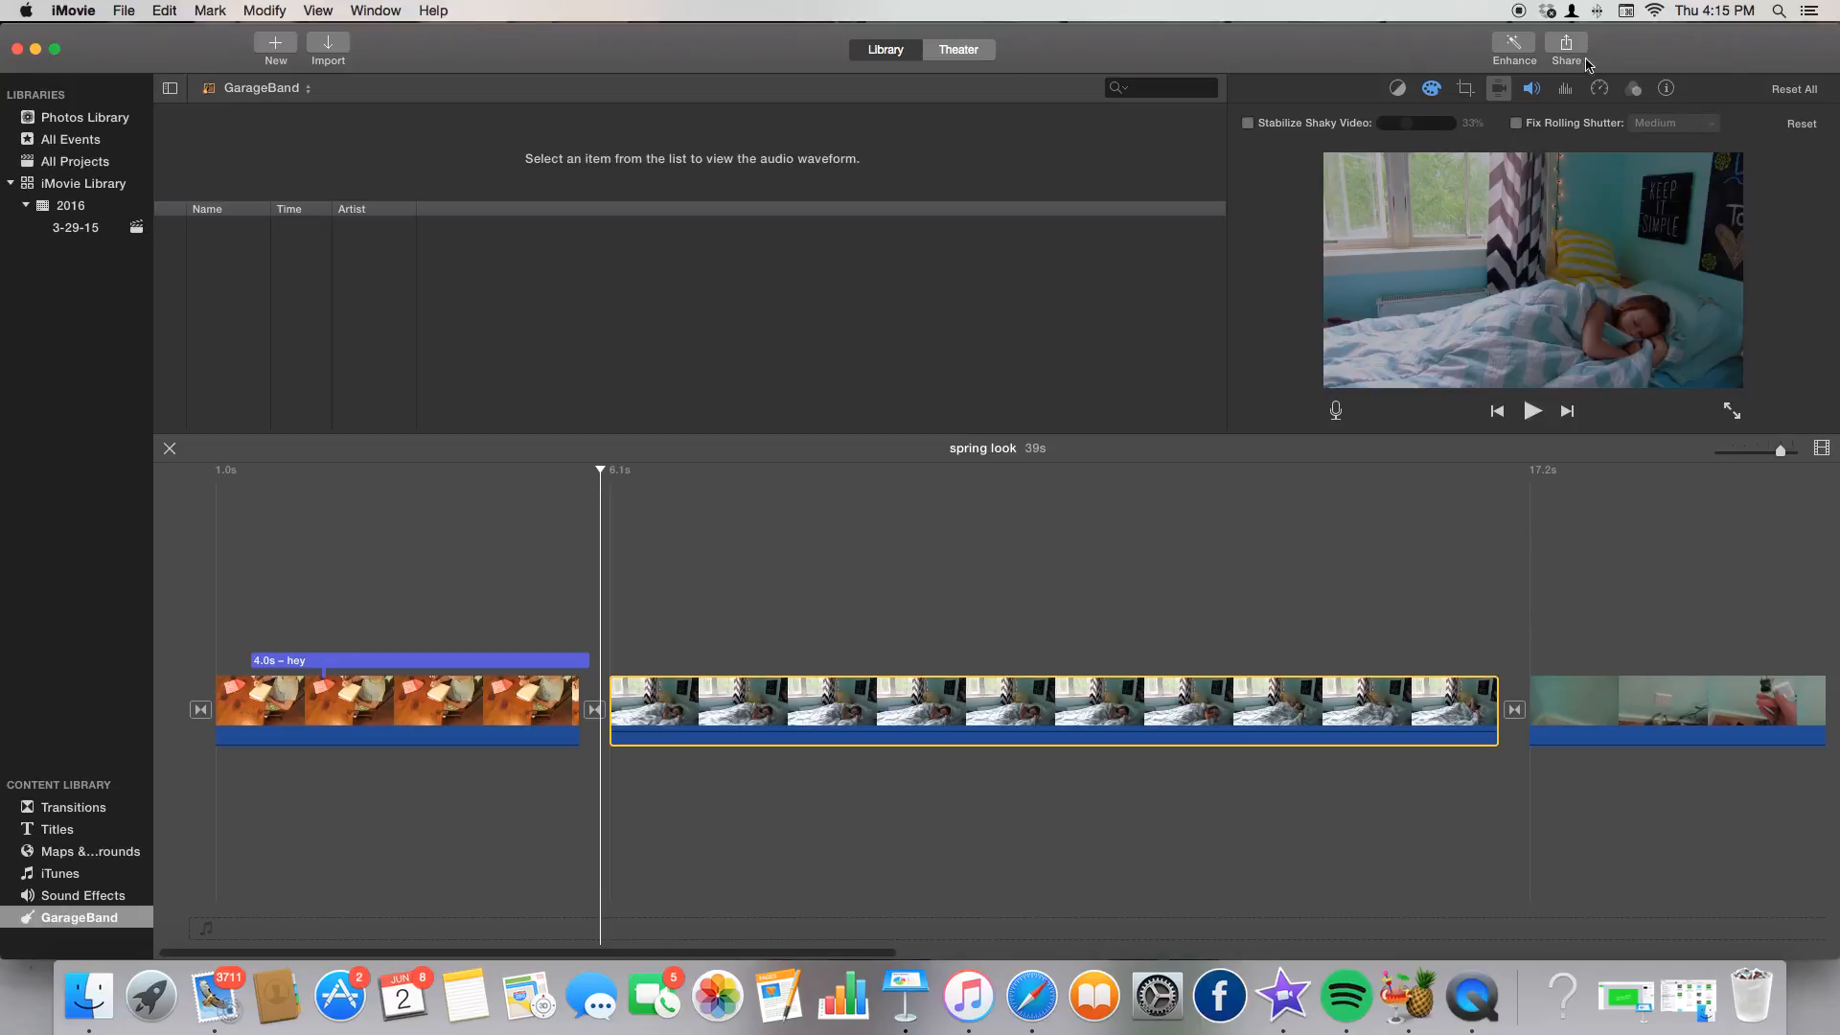
click(1533, 89)
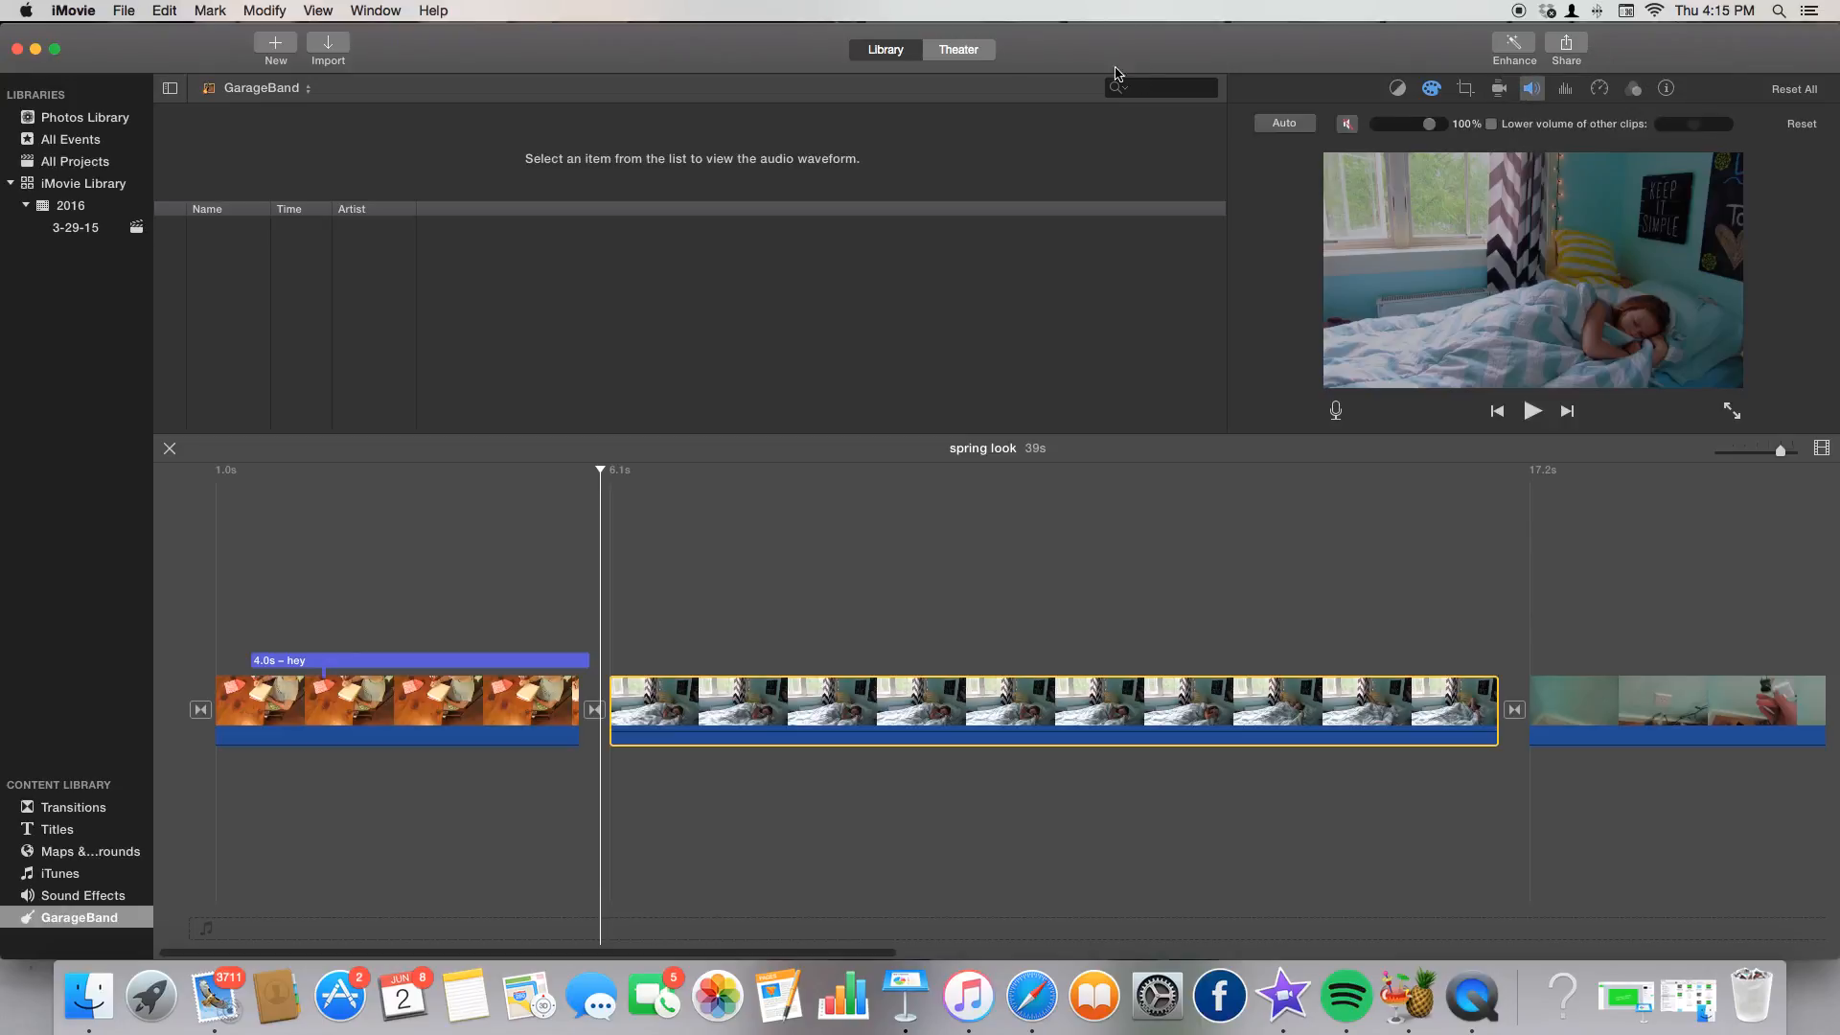
drag(1428, 125, 1303, 123)
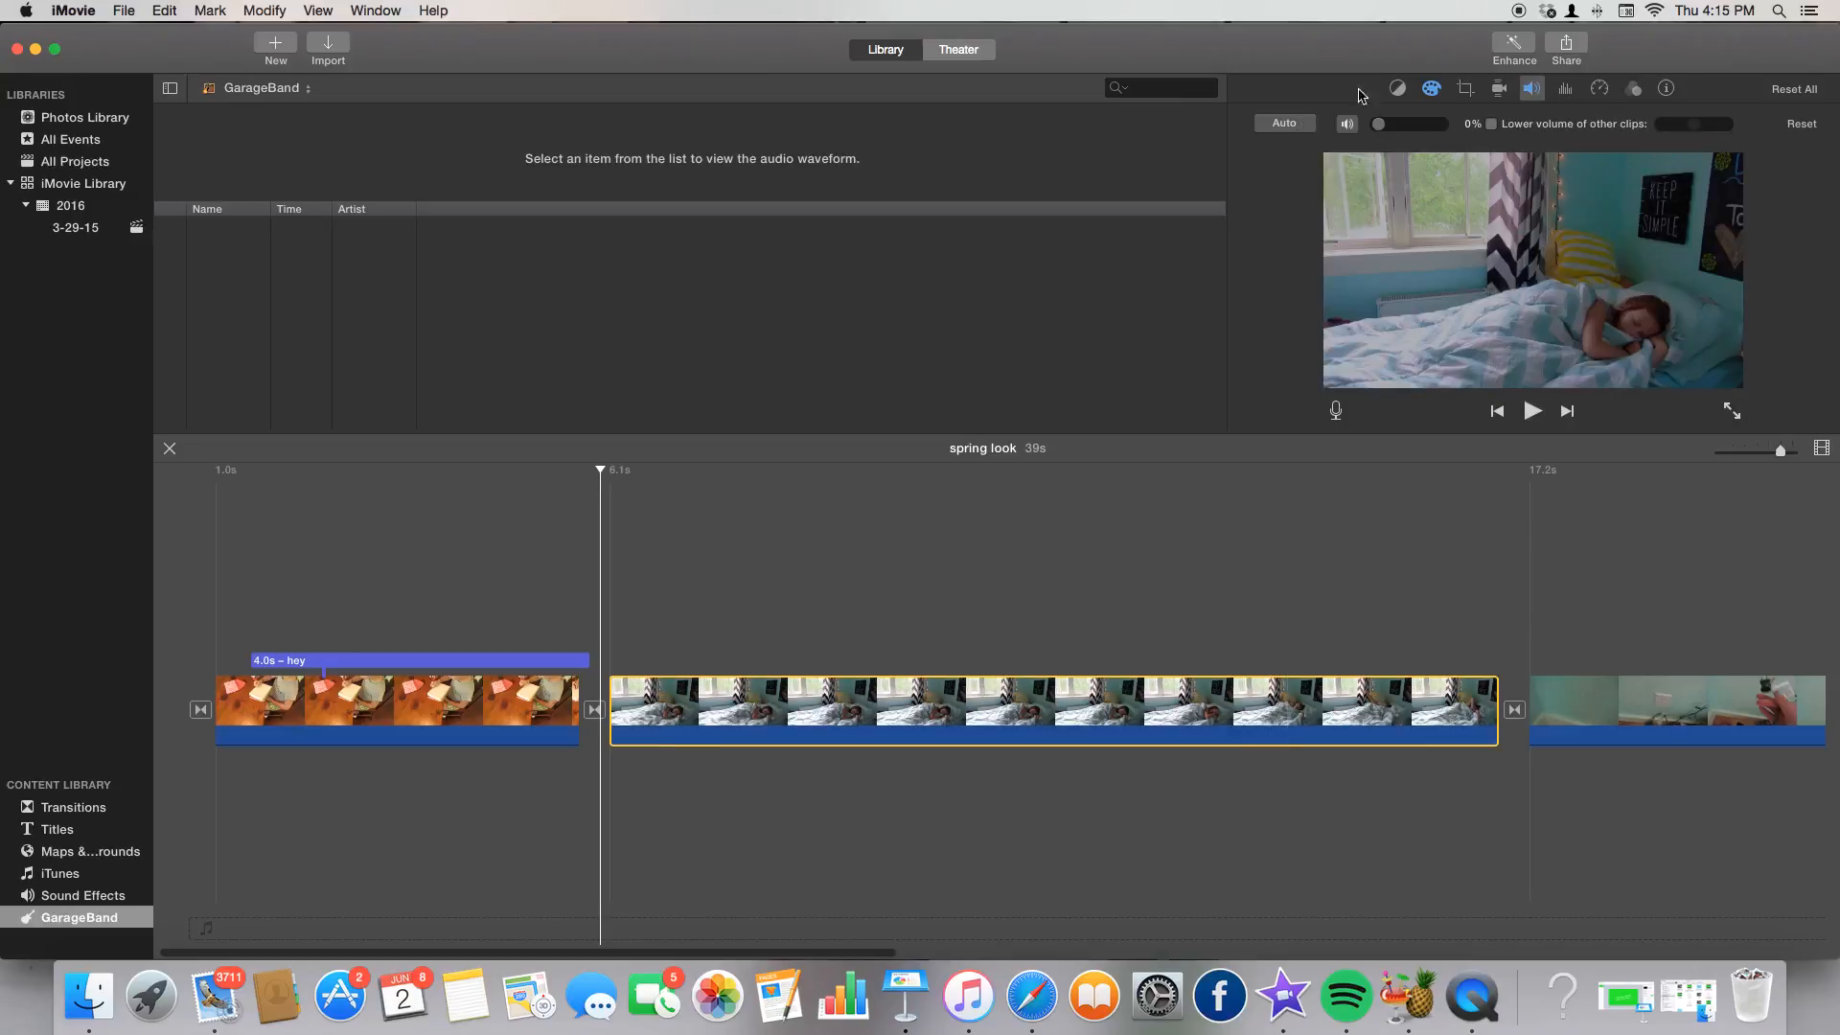
click(1348, 125)
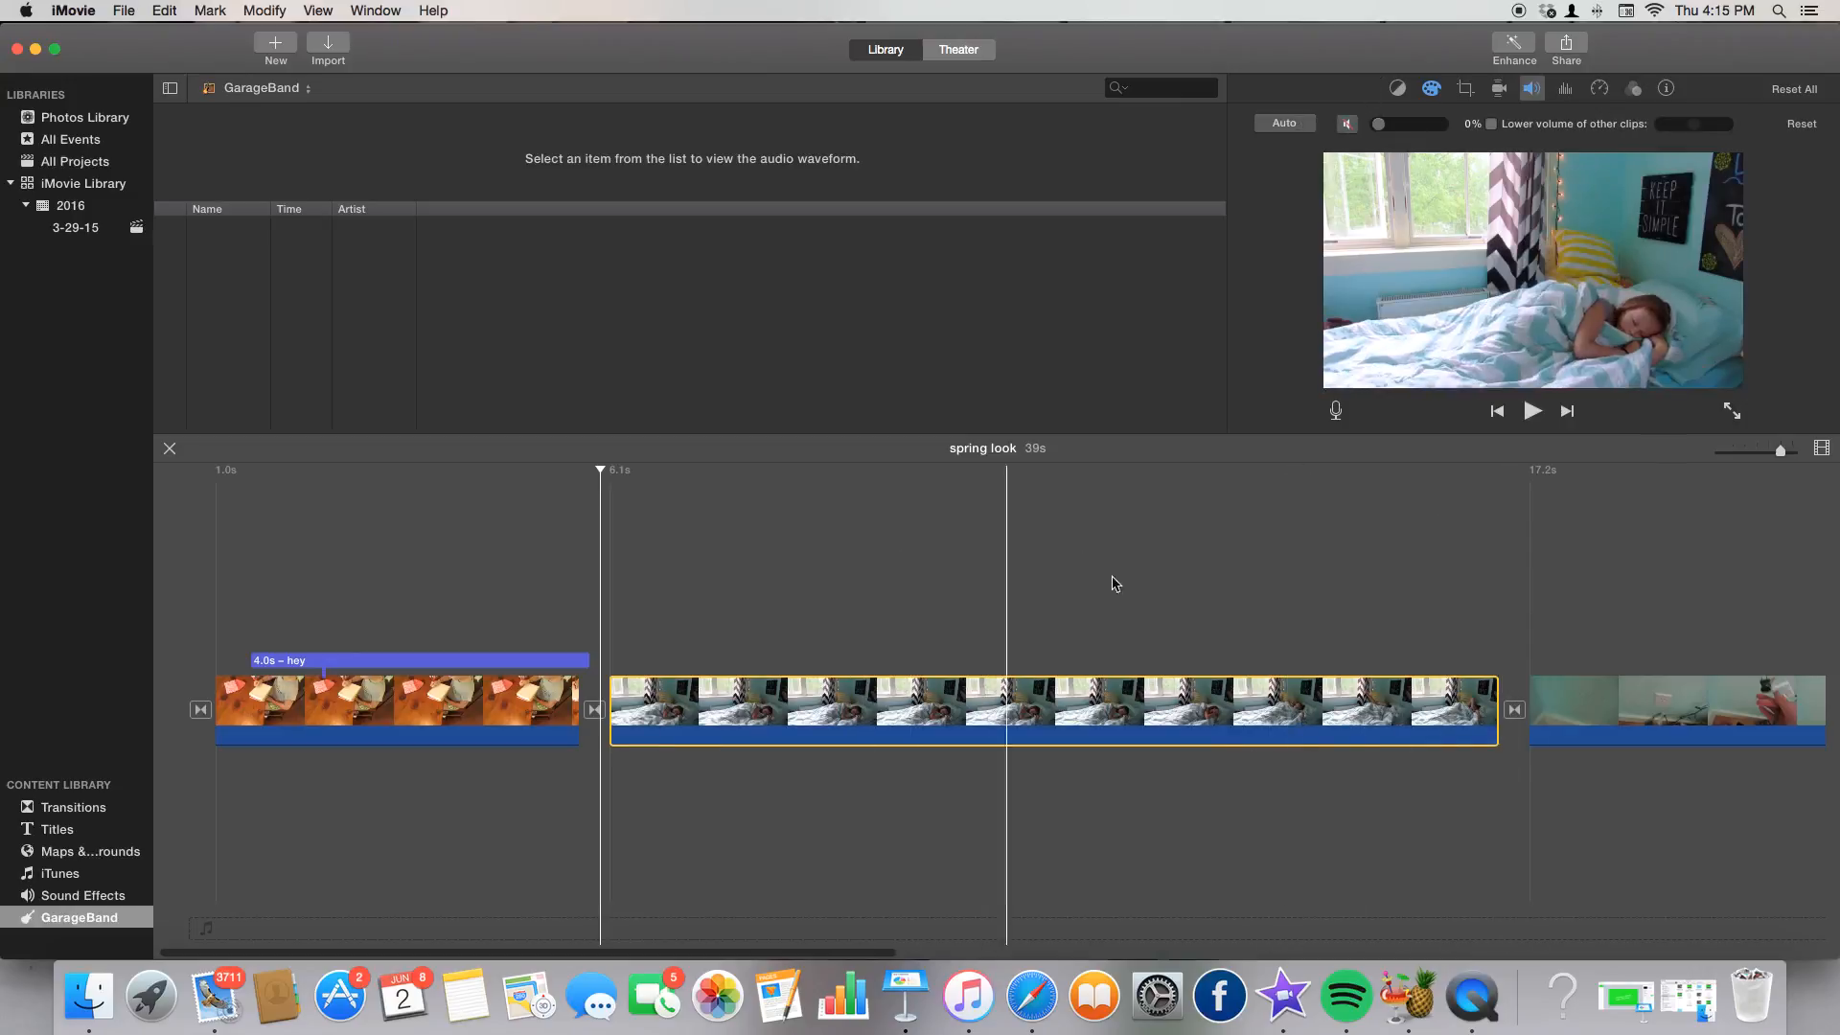
Set the bedroom clip's speed to Fast (2x).
click(1565, 88)
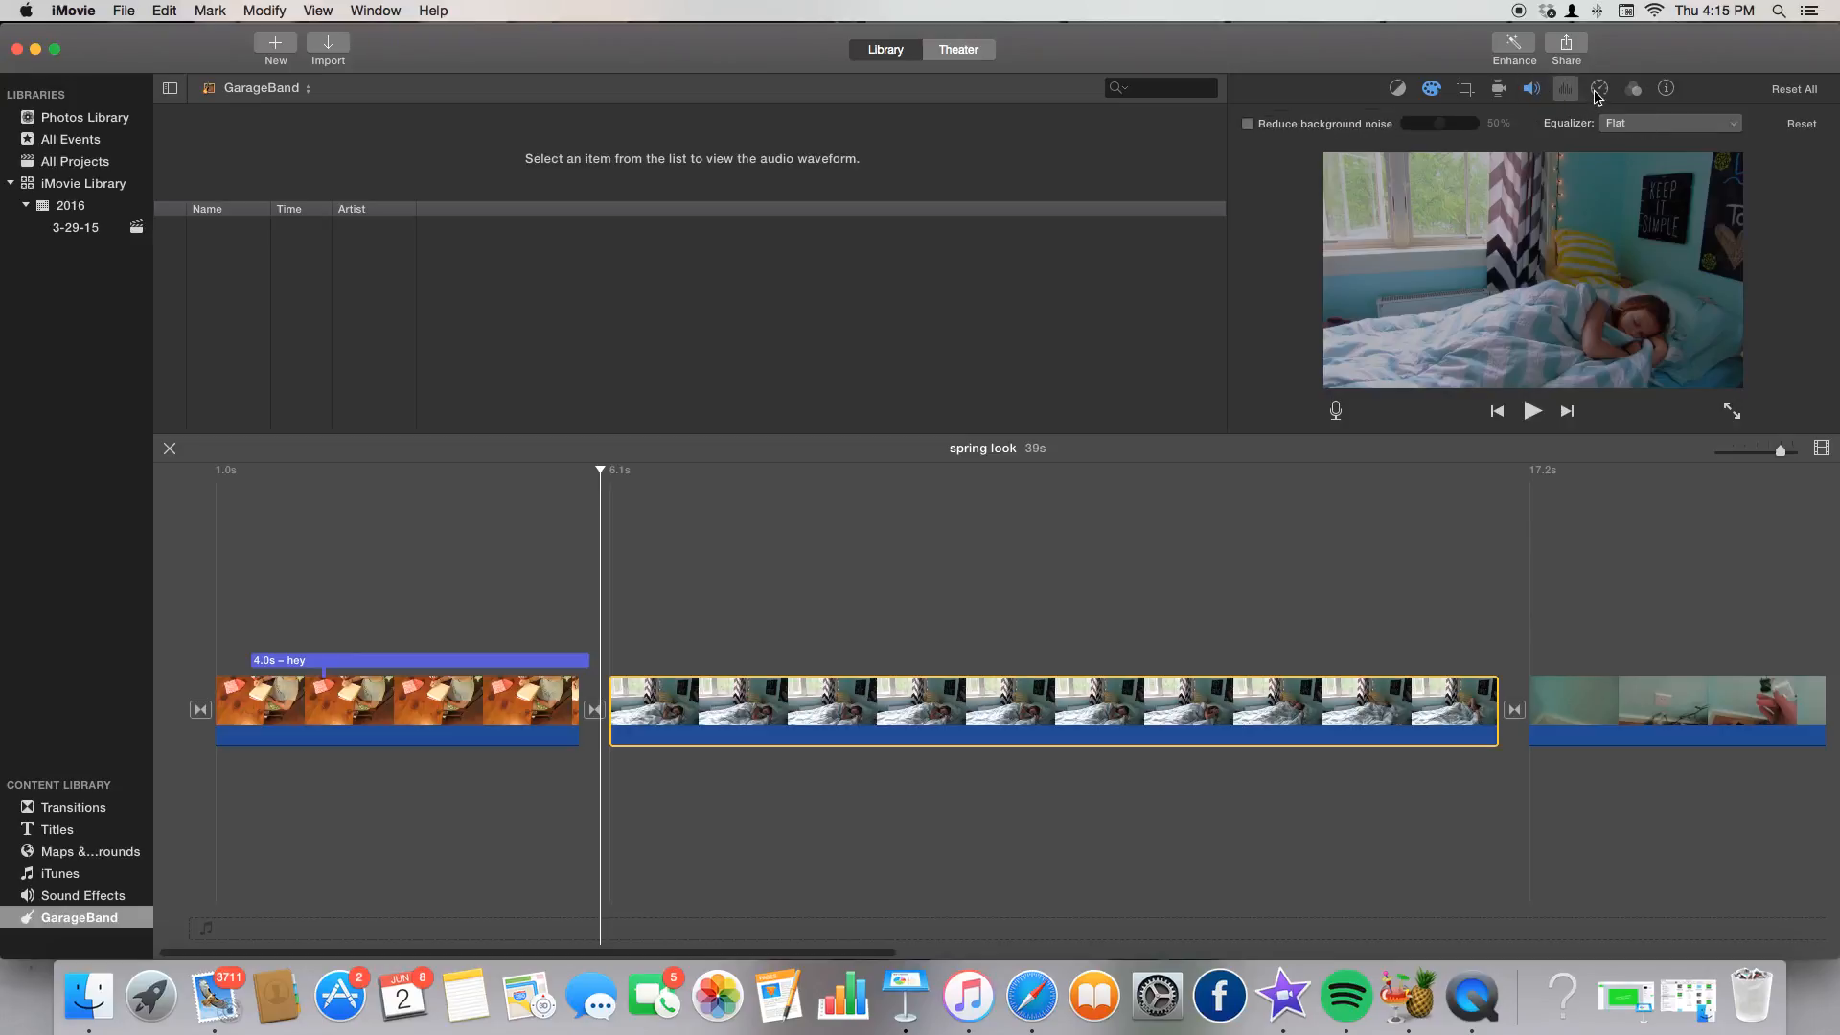
click(1598, 89)
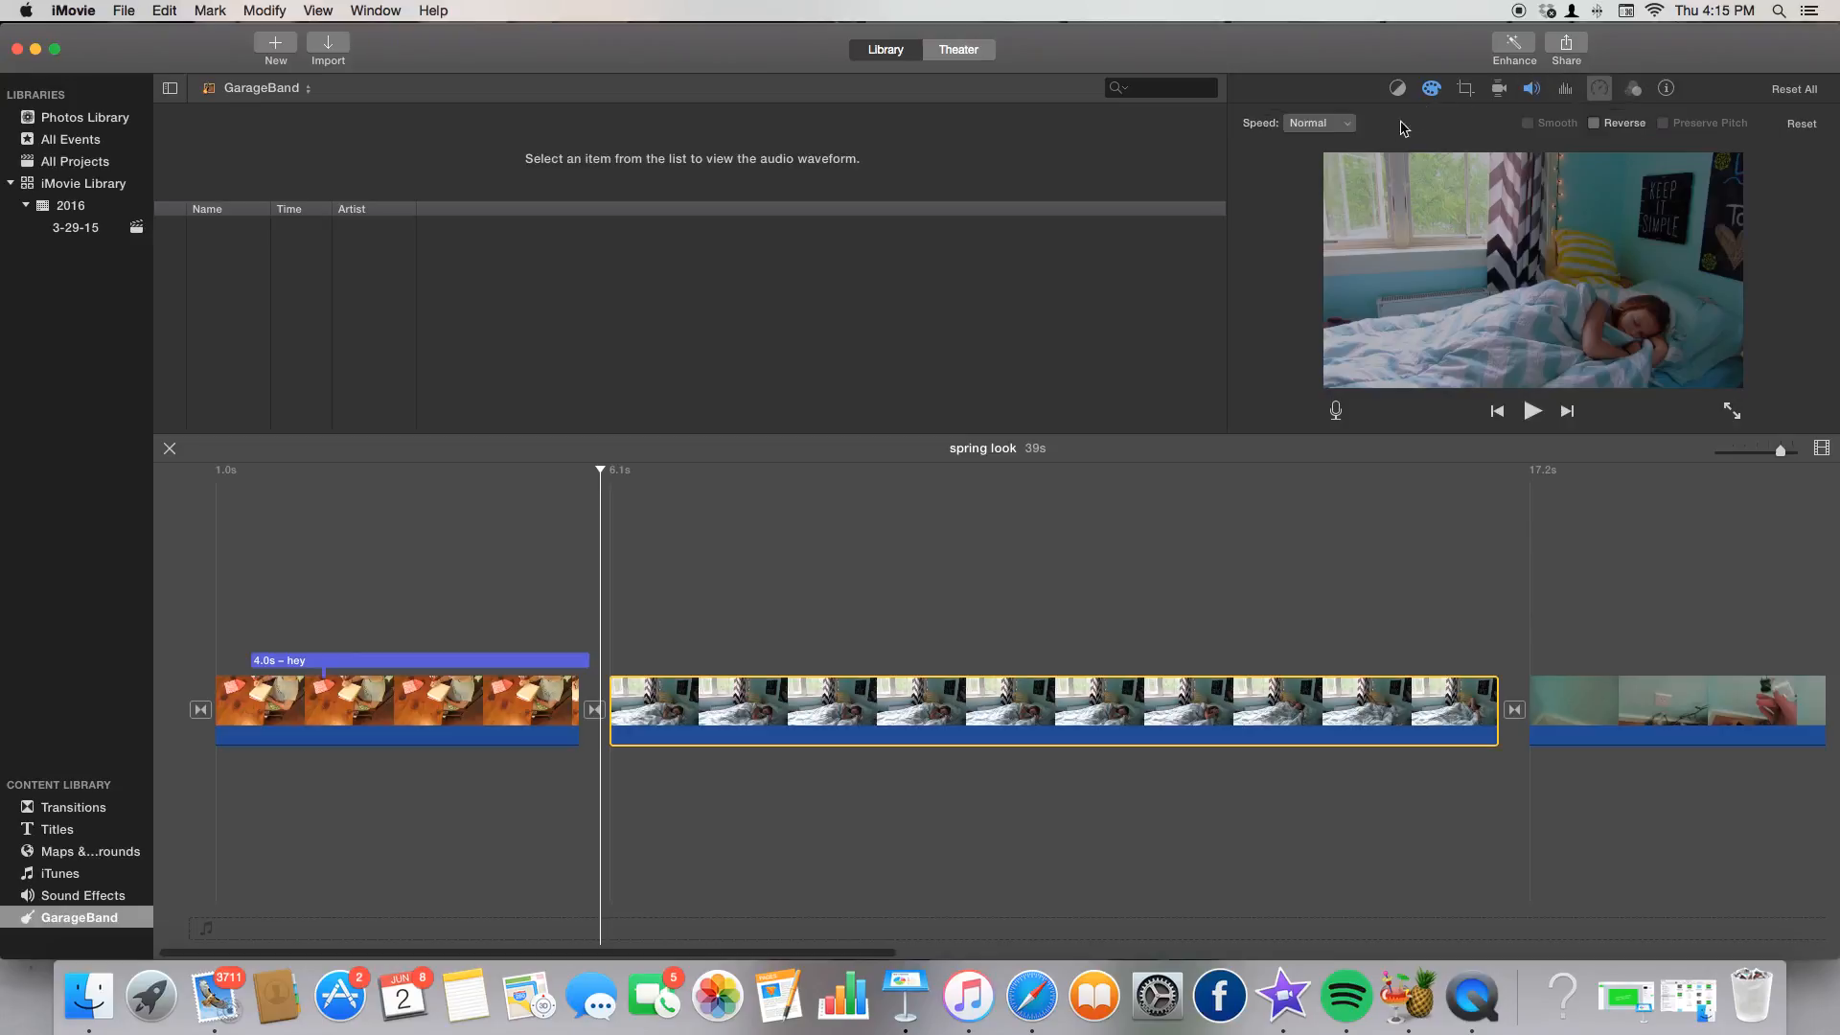
click(1320, 122)
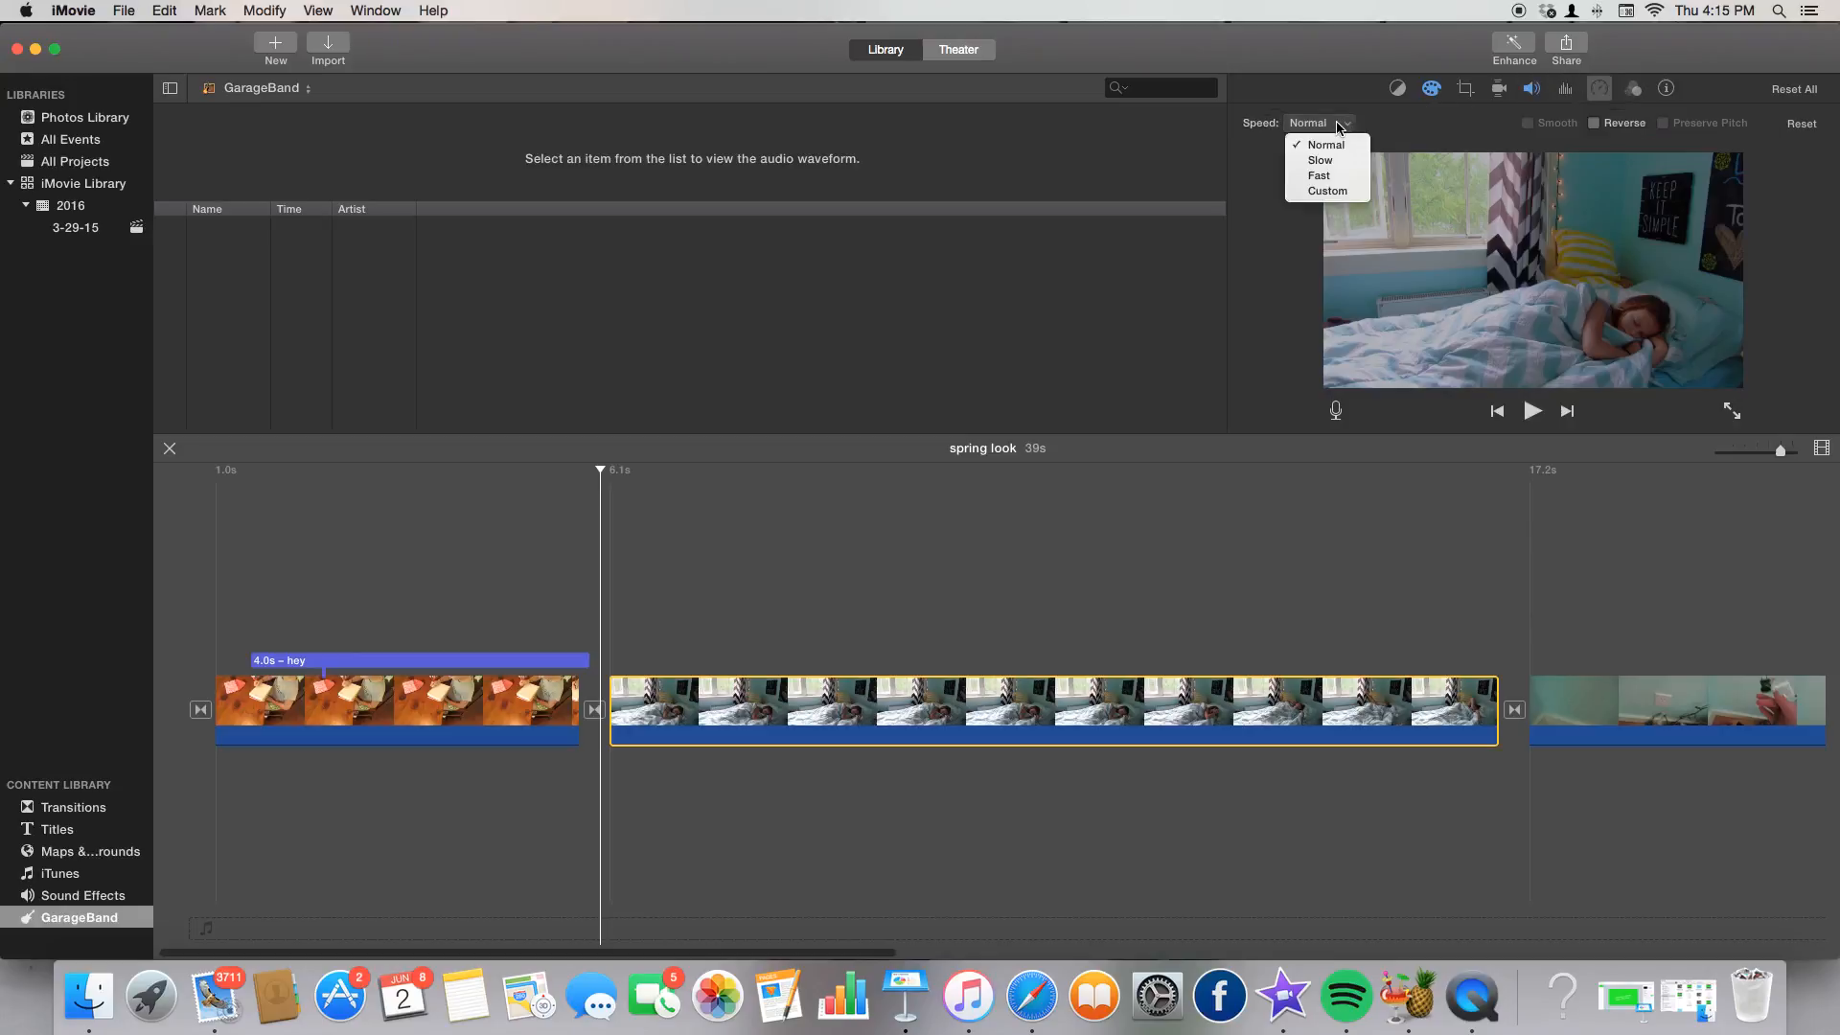
click(1322, 175)
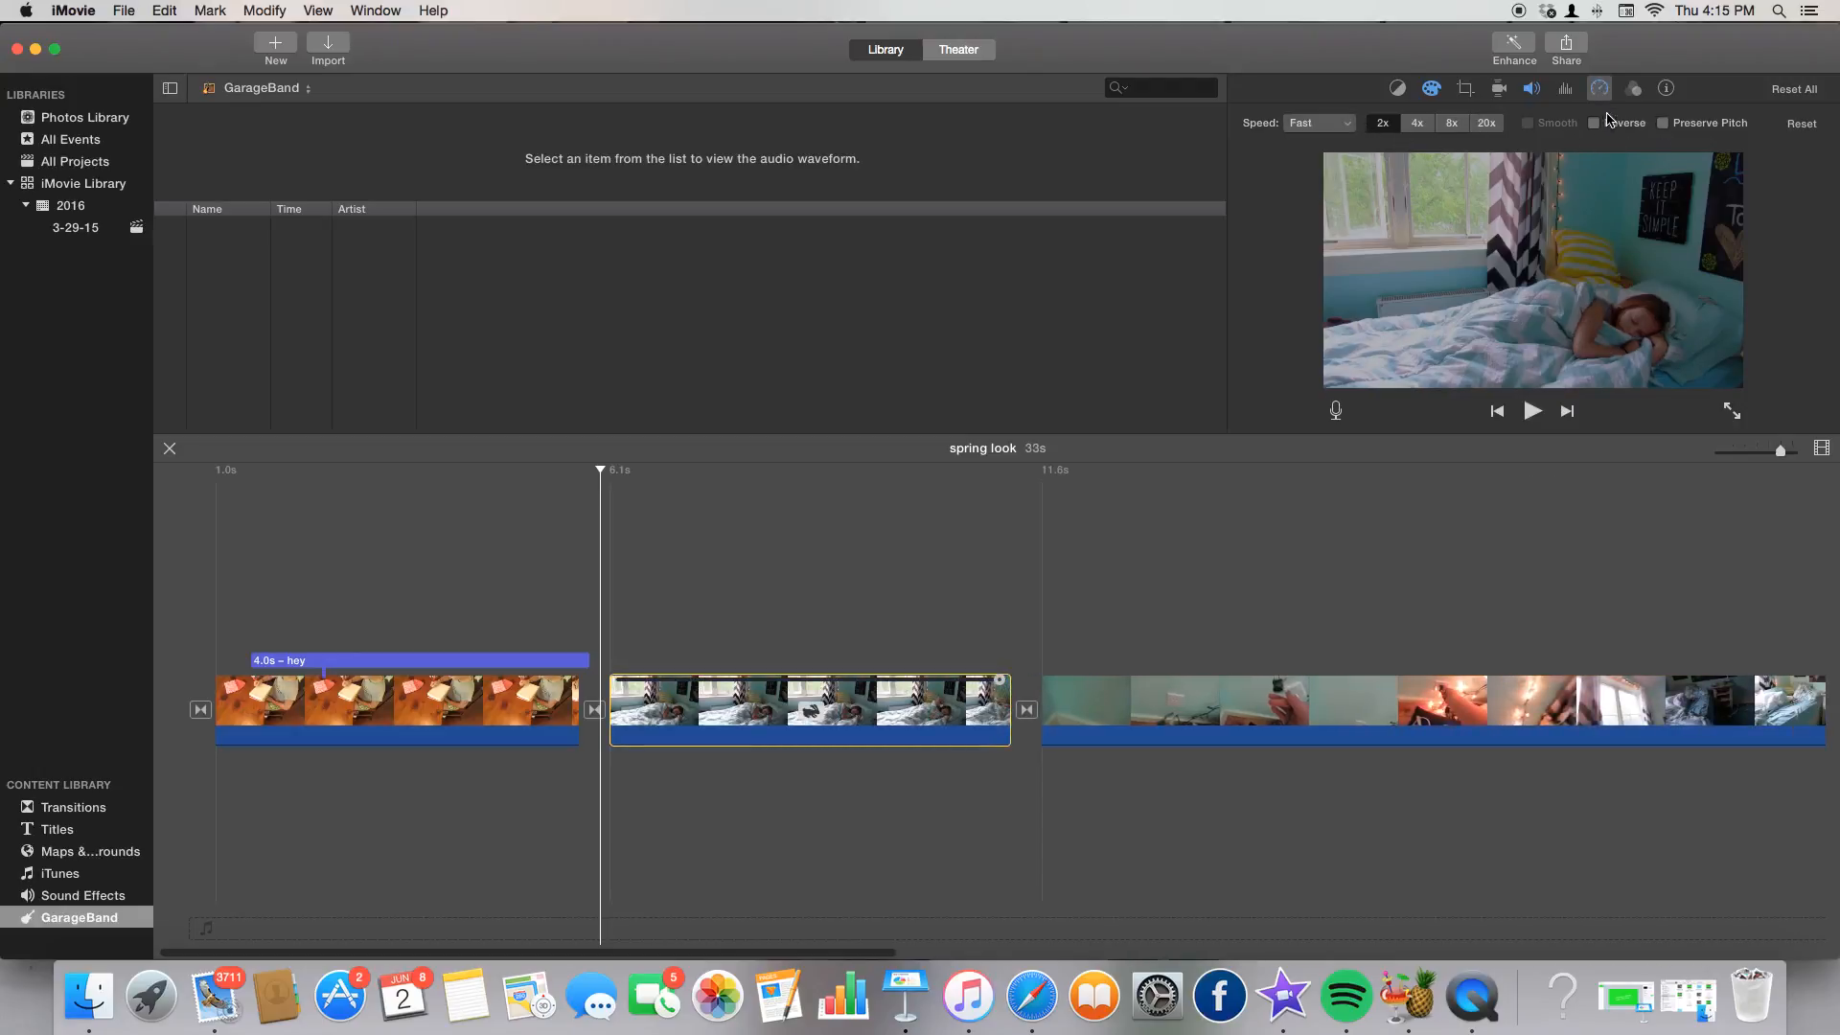
Play the sped-up clip, pause it, and return the playhead to its start.
click(609, 624)
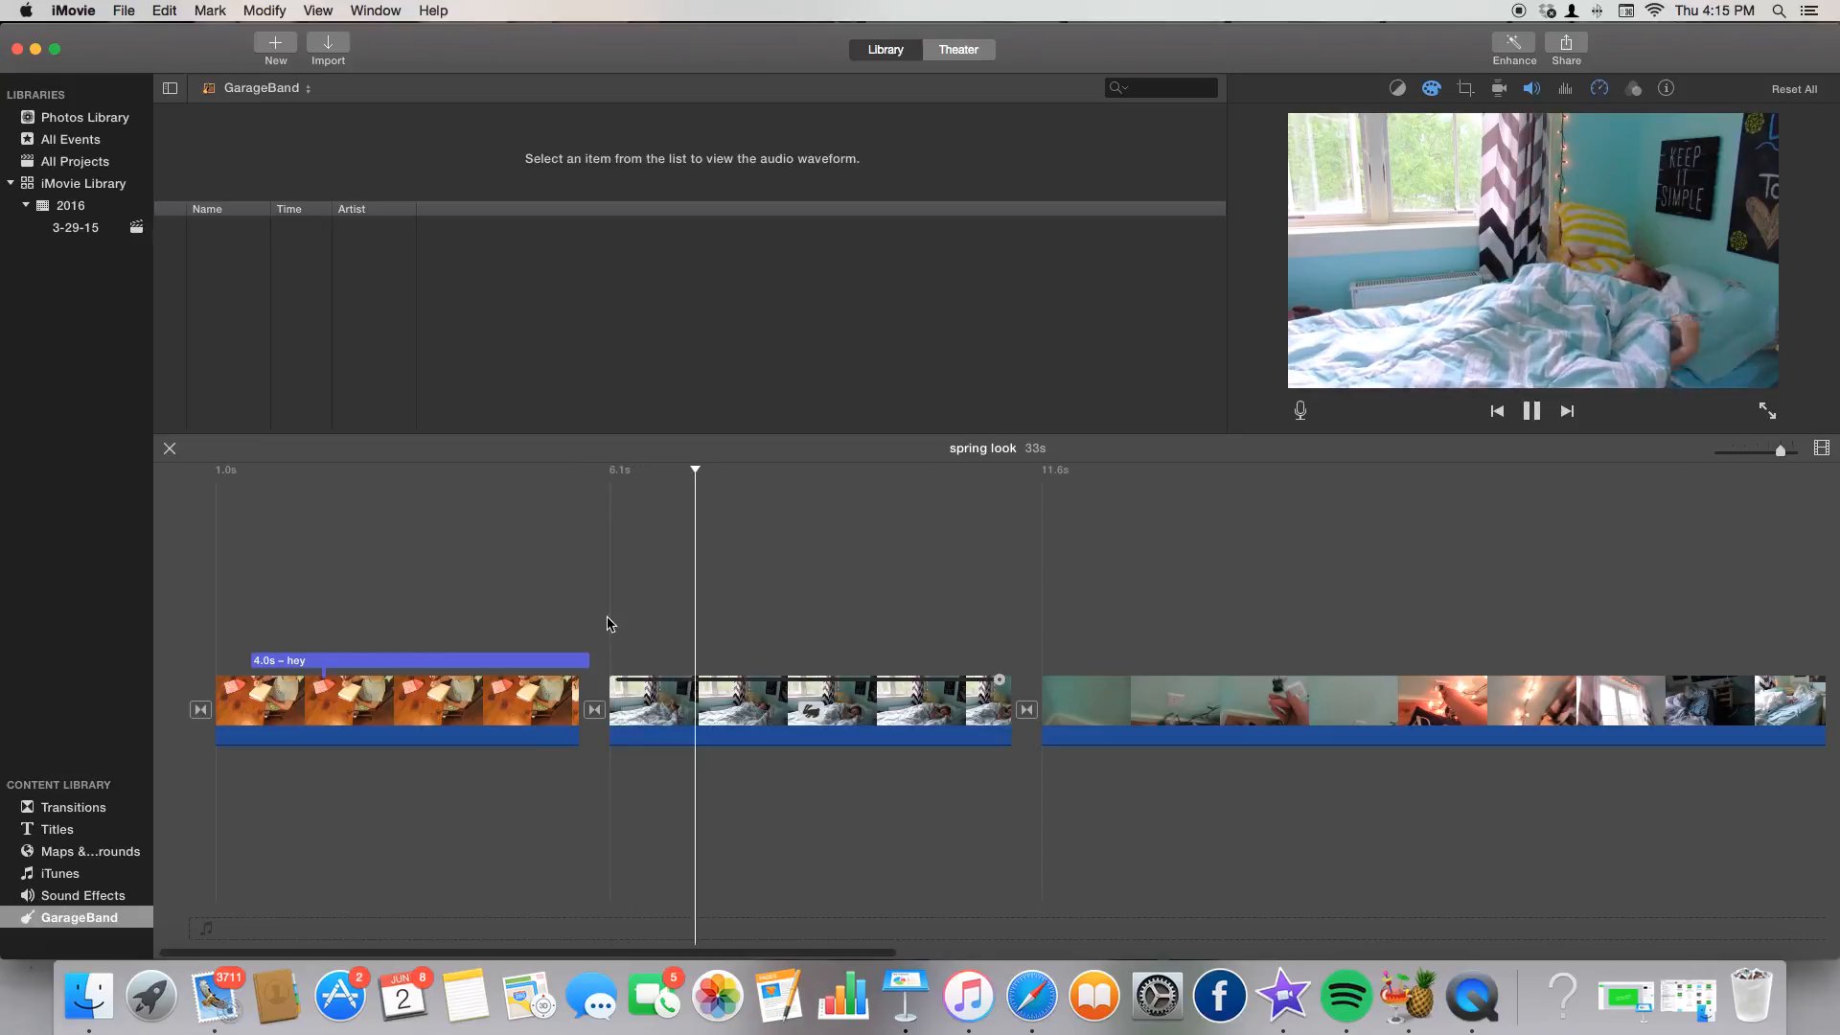
click(1532, 411)
scroll(758, 537, right, 1)
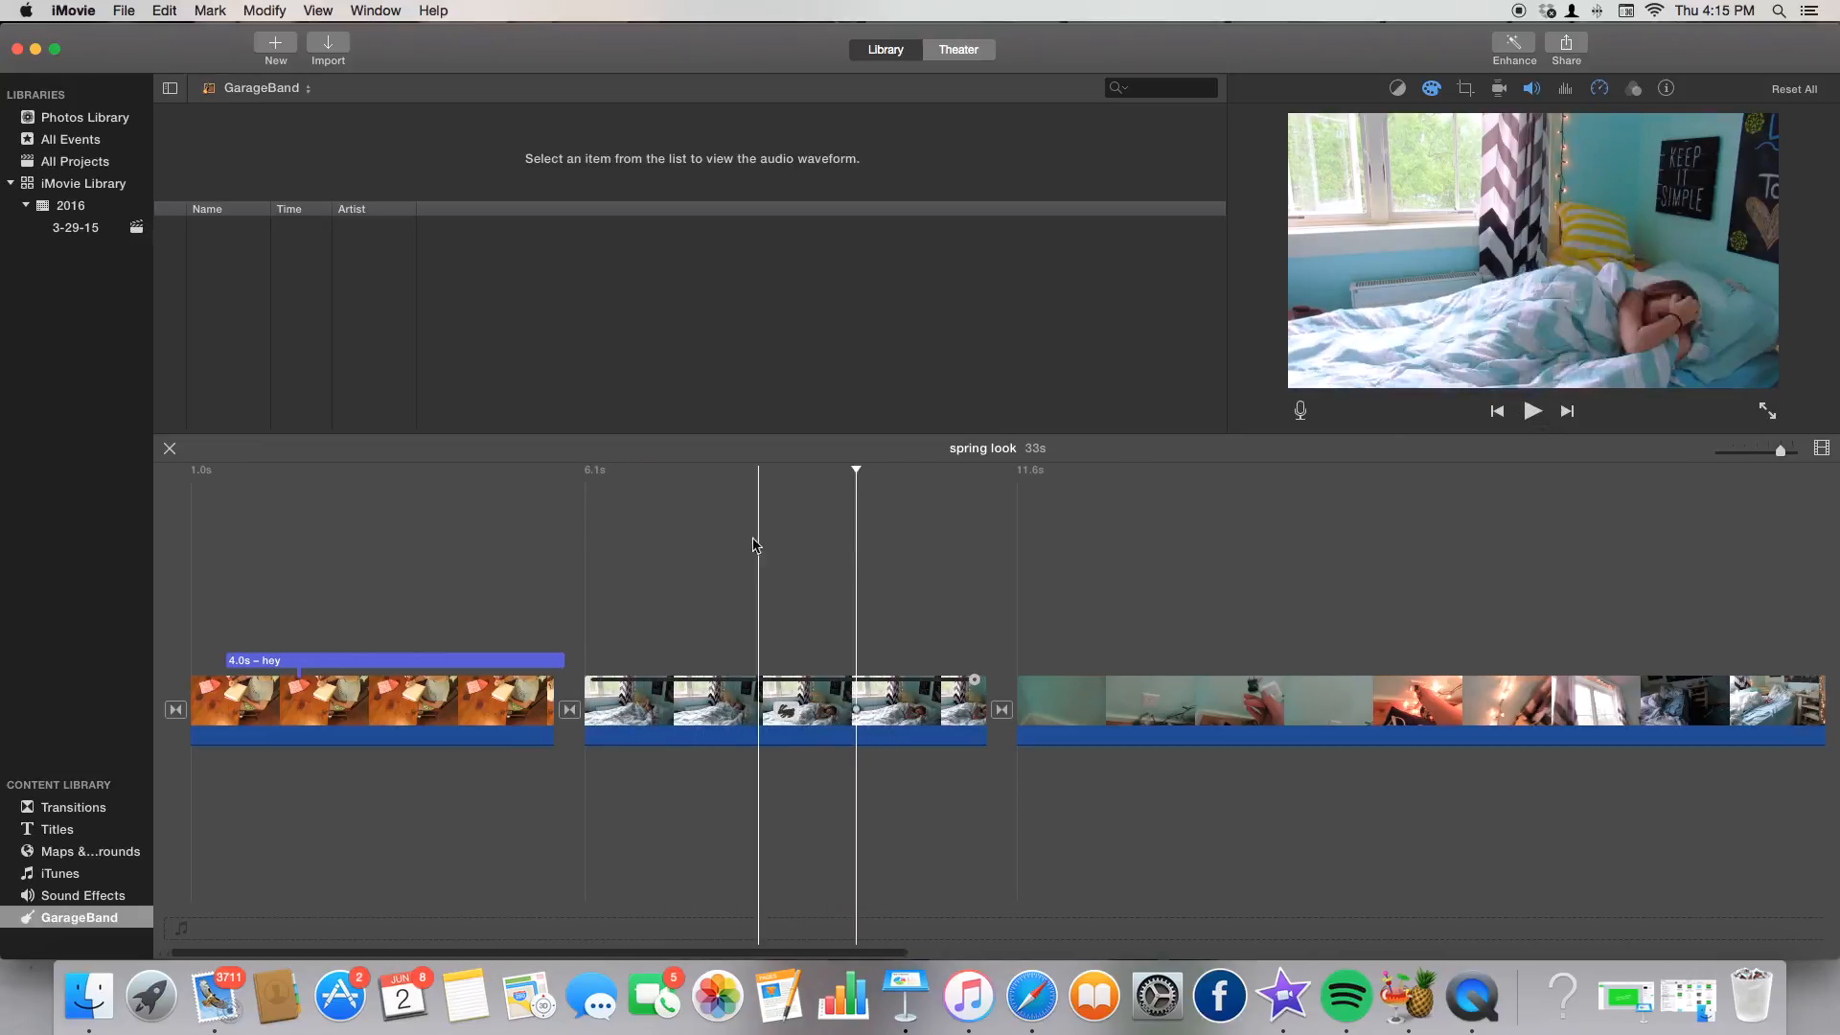
click(584, 564)
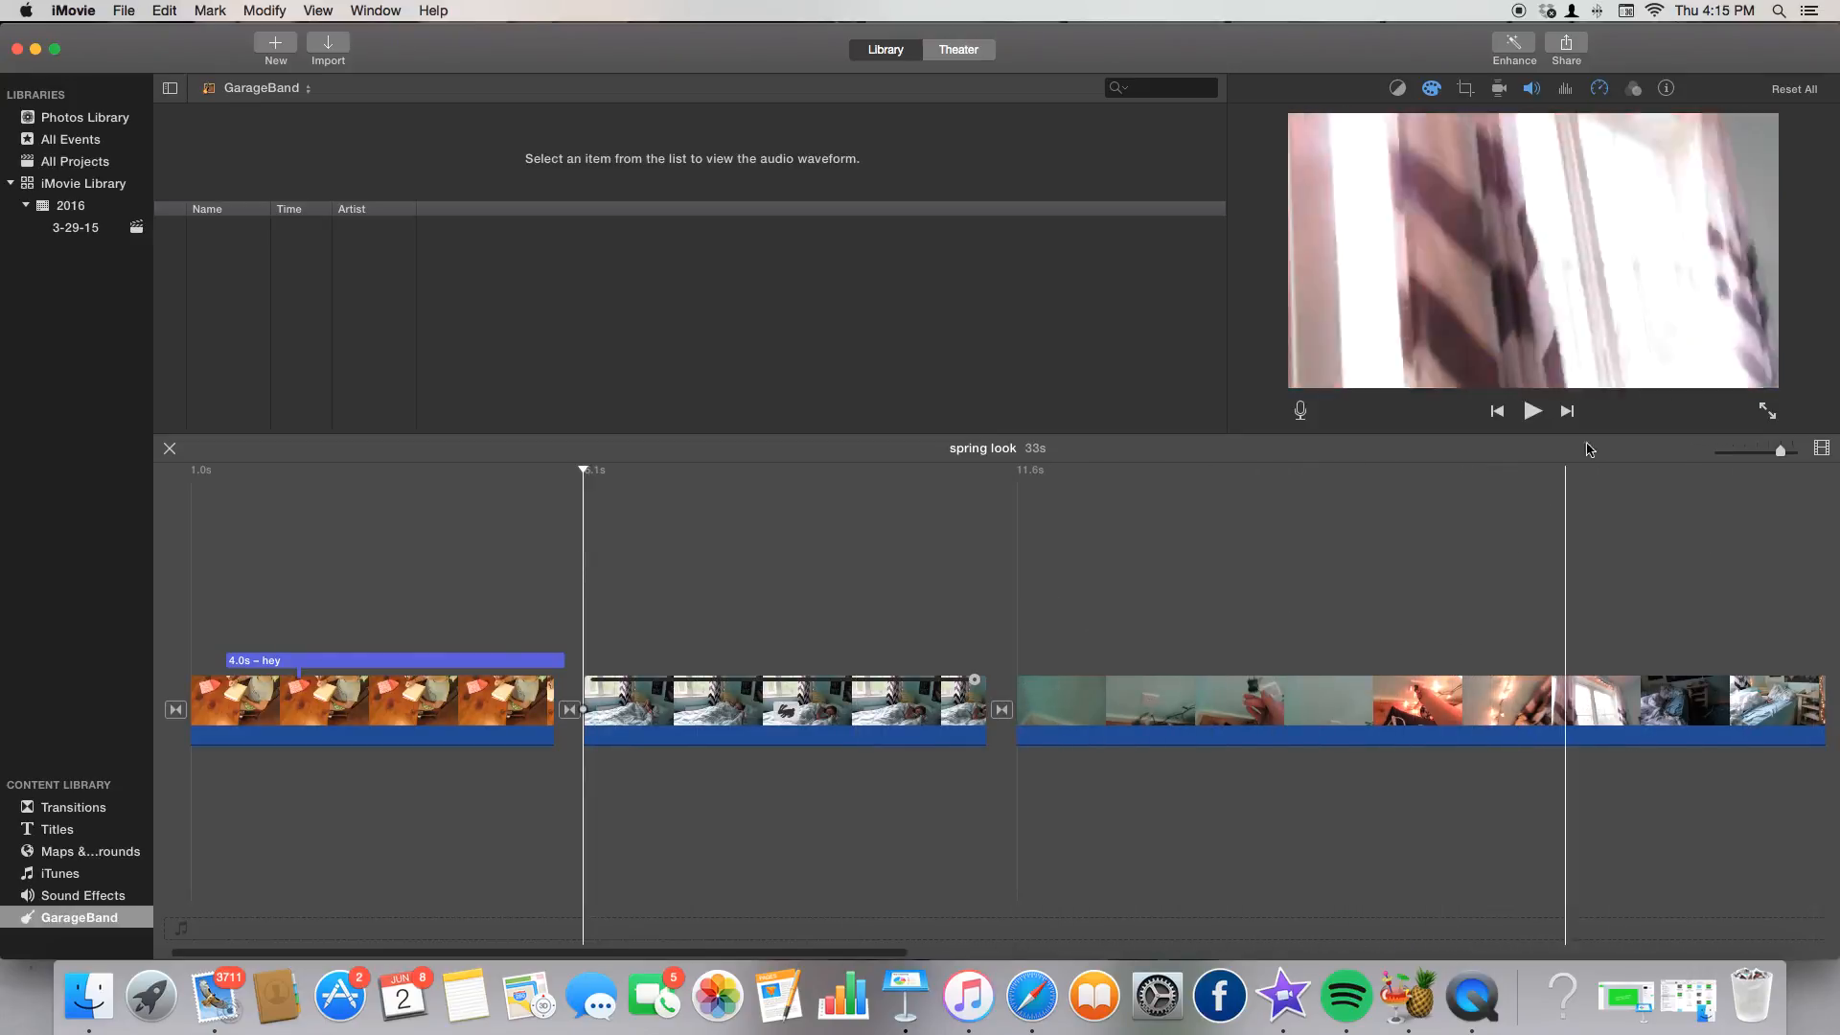
Browse the clip's audio and video effects, leave both at None, and view its details.
click(1634, 89)
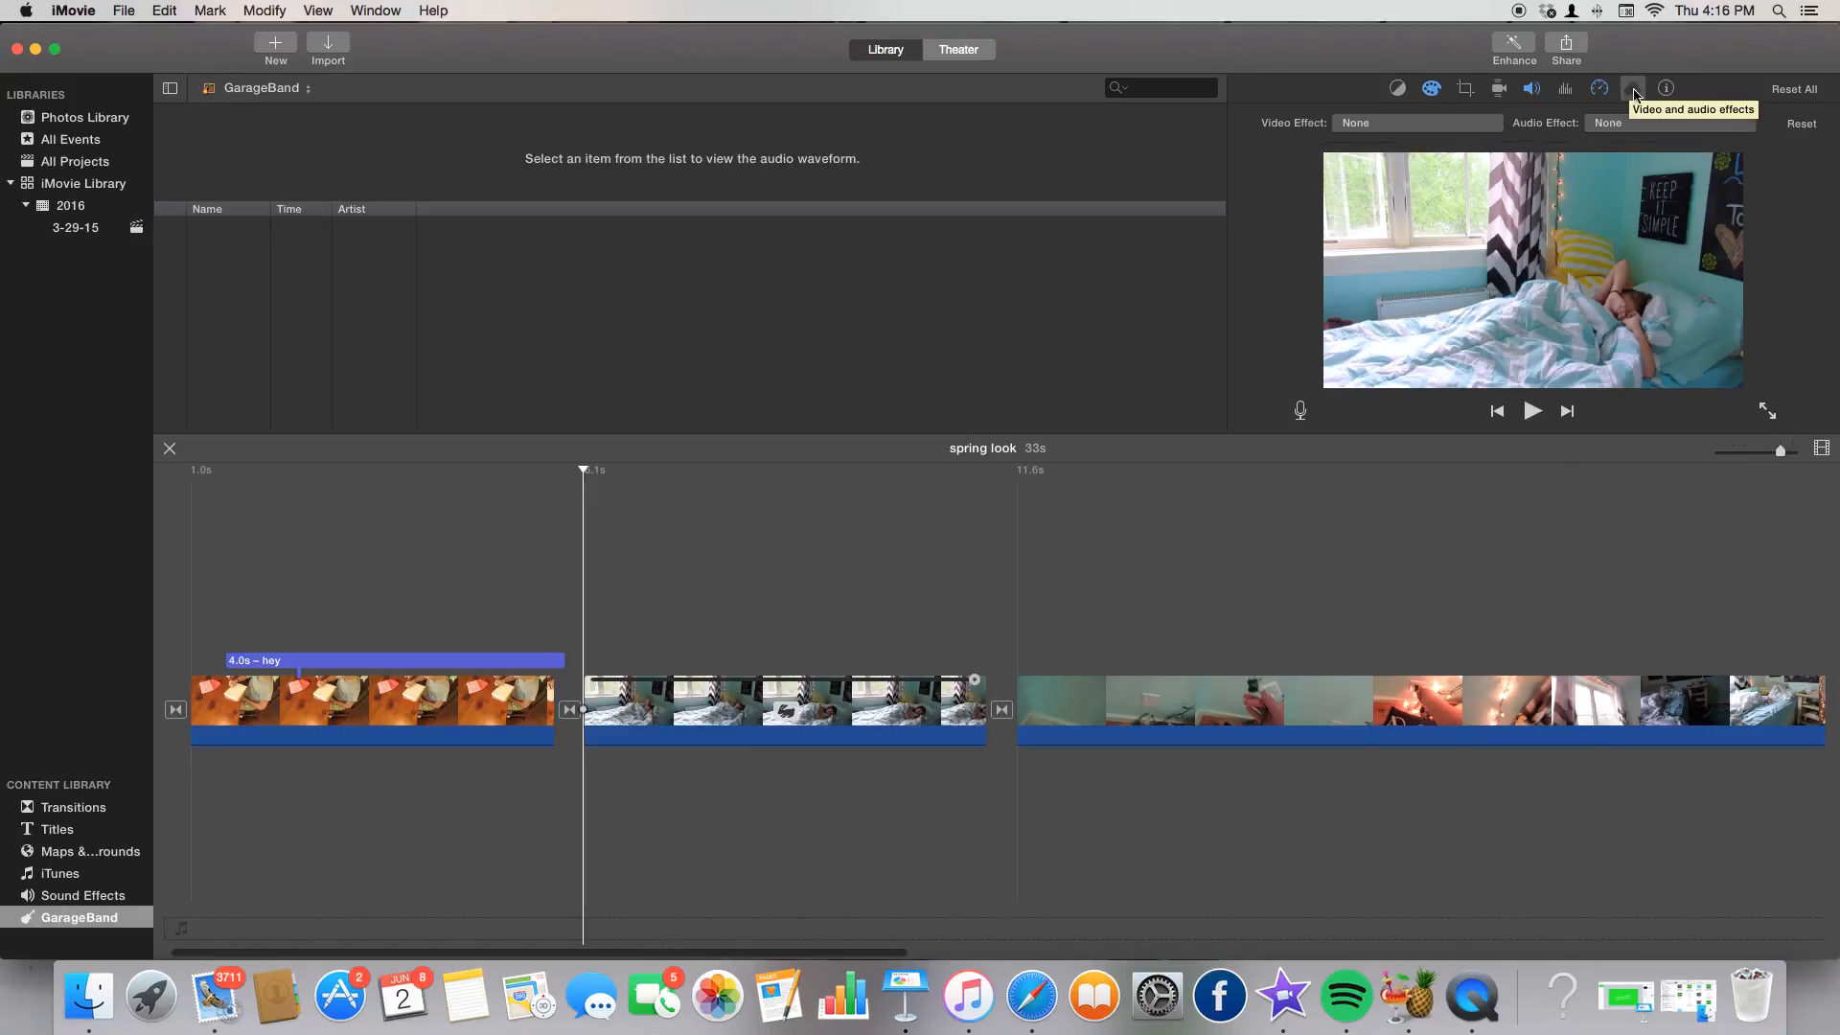
click(1620, 124)
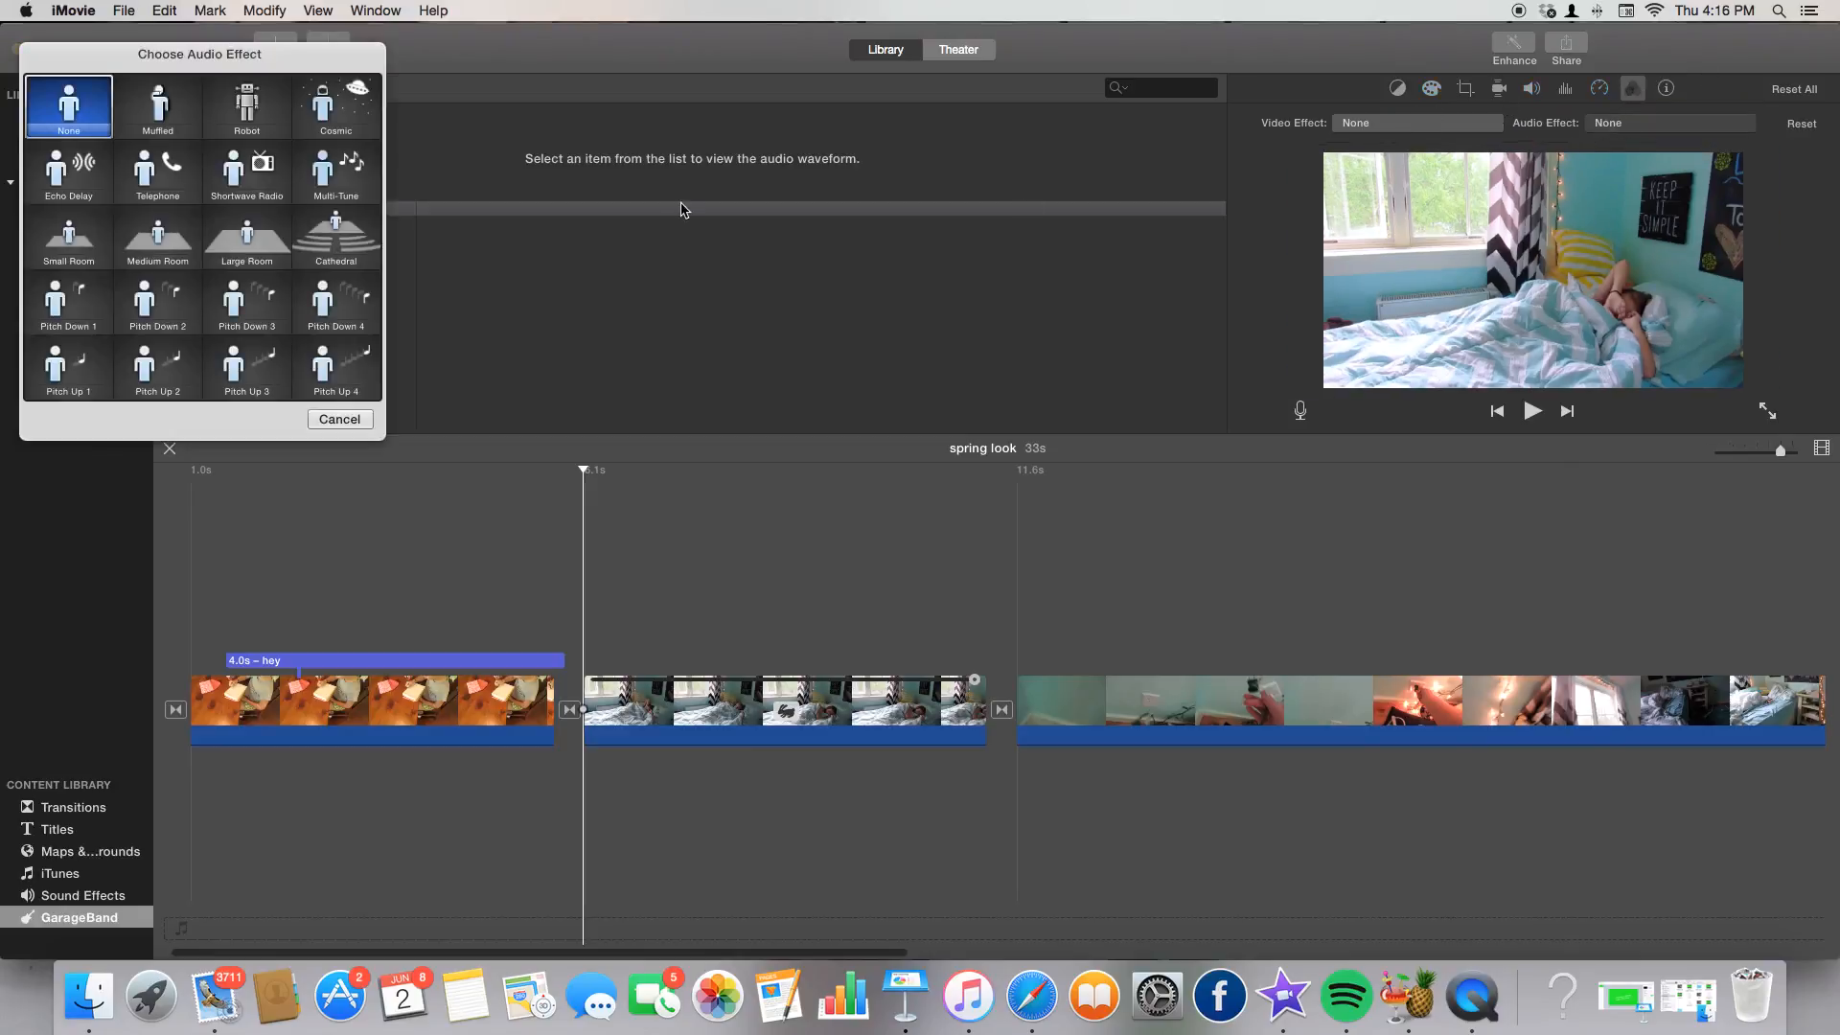
click(328, 419)
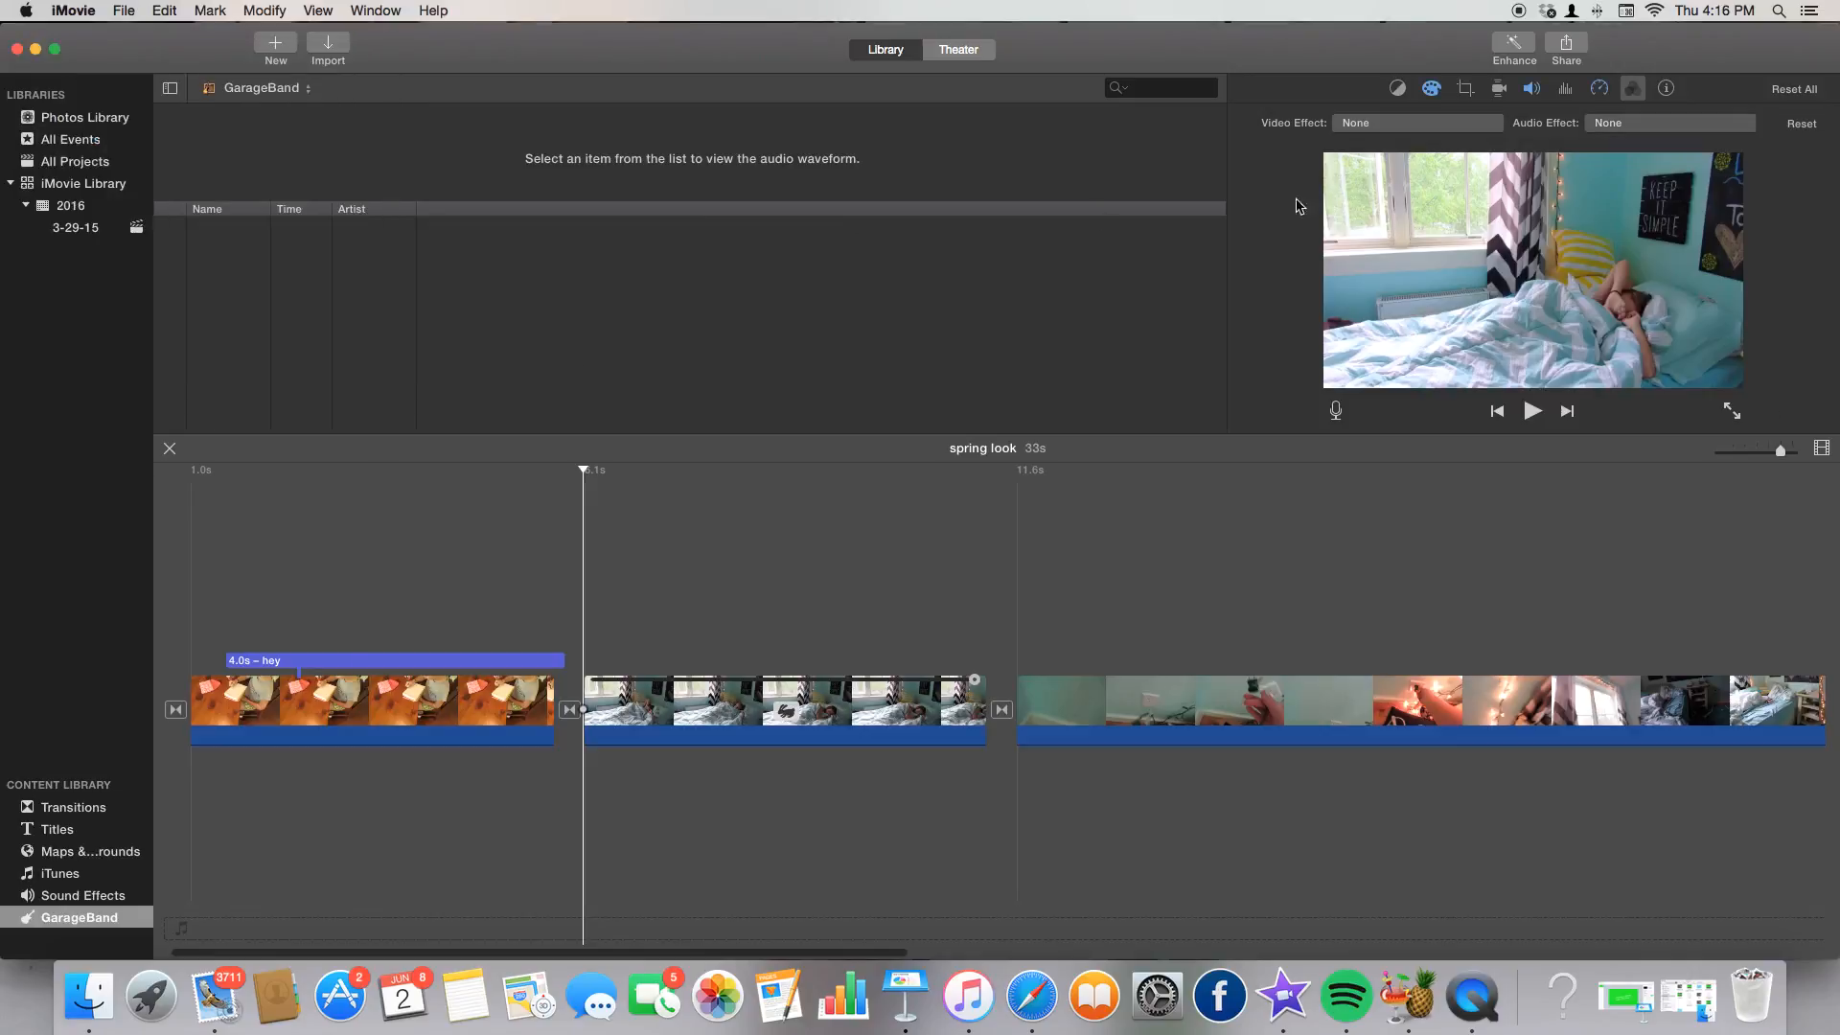
click(1444, 125)
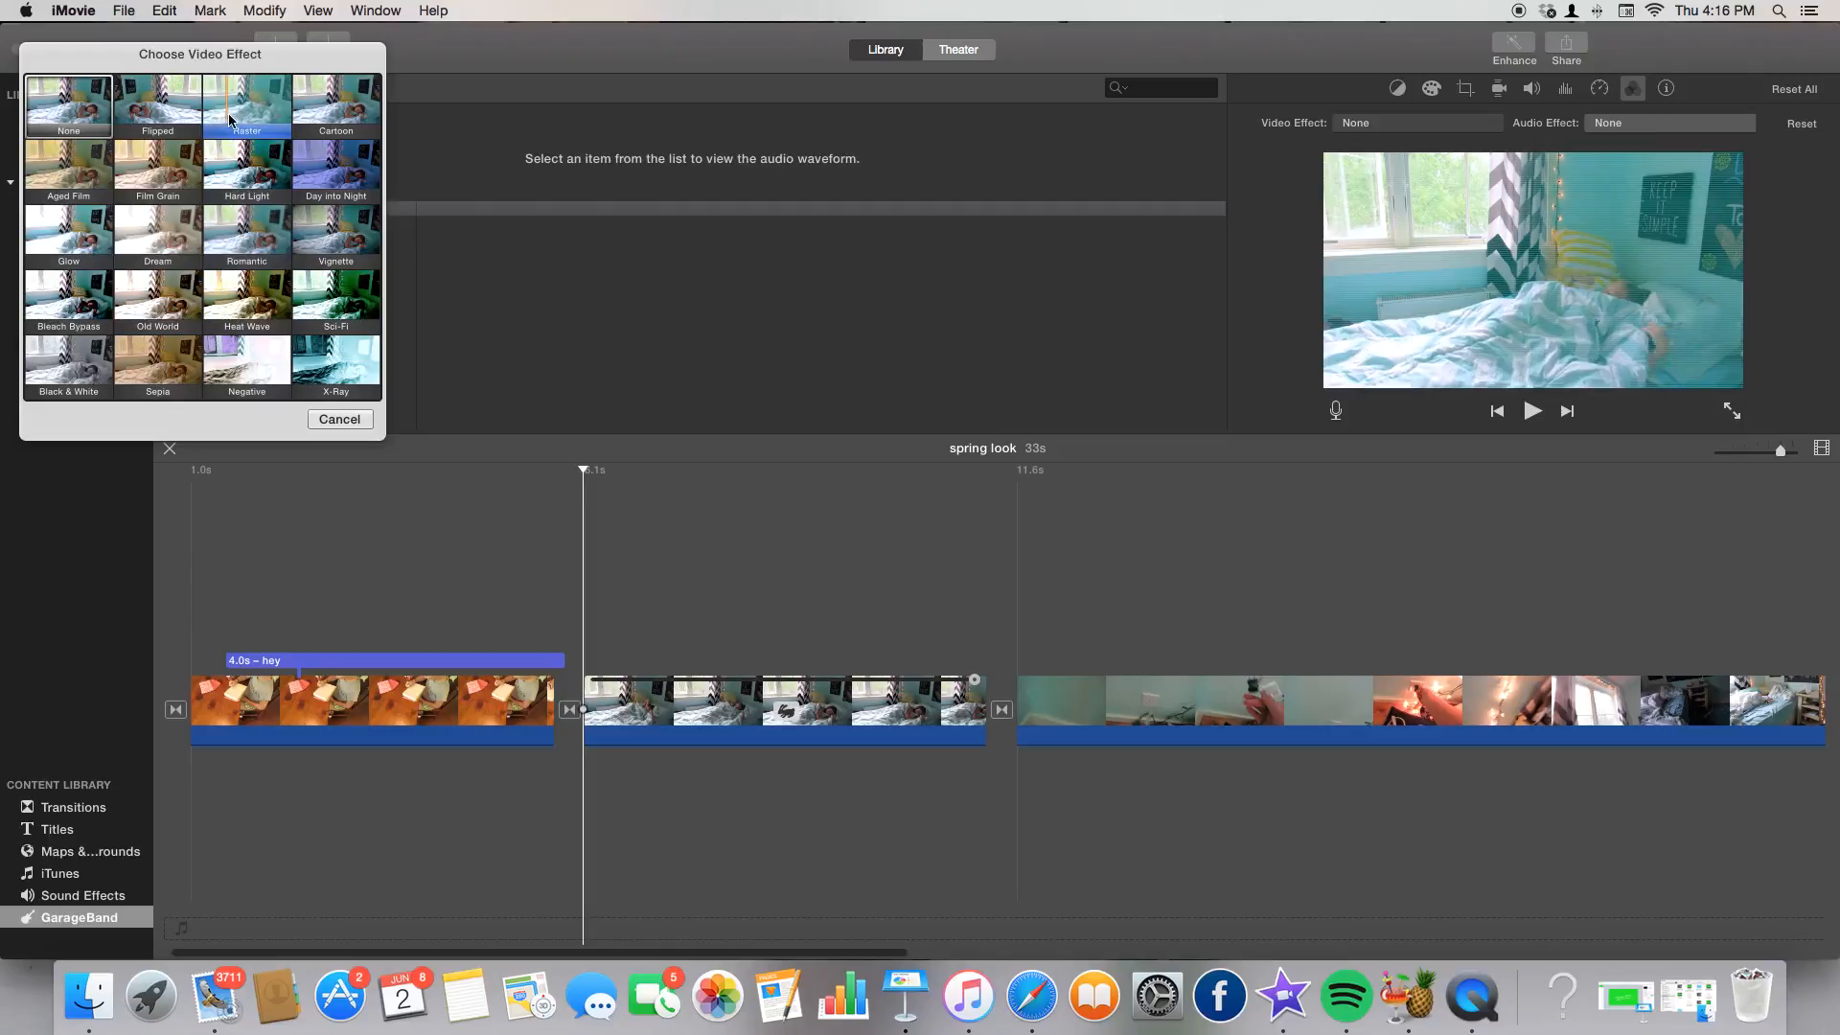
click(331, 422)
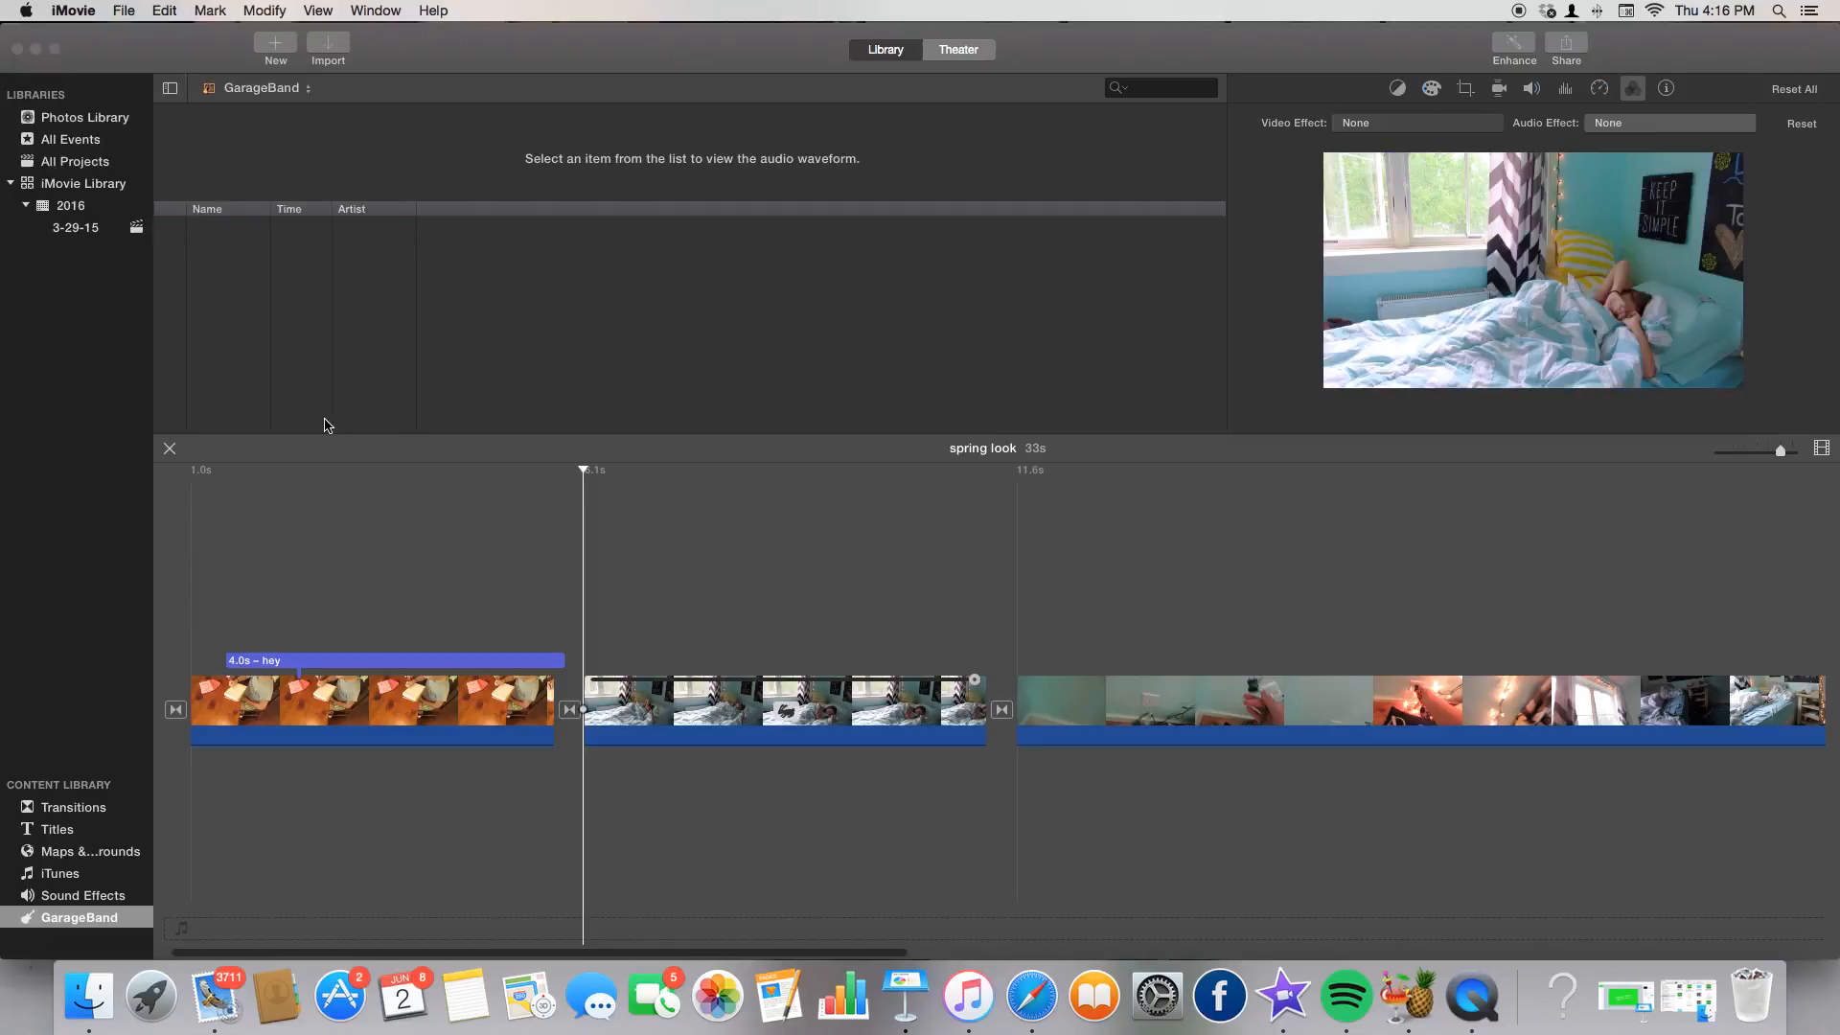
click(1667, 88)
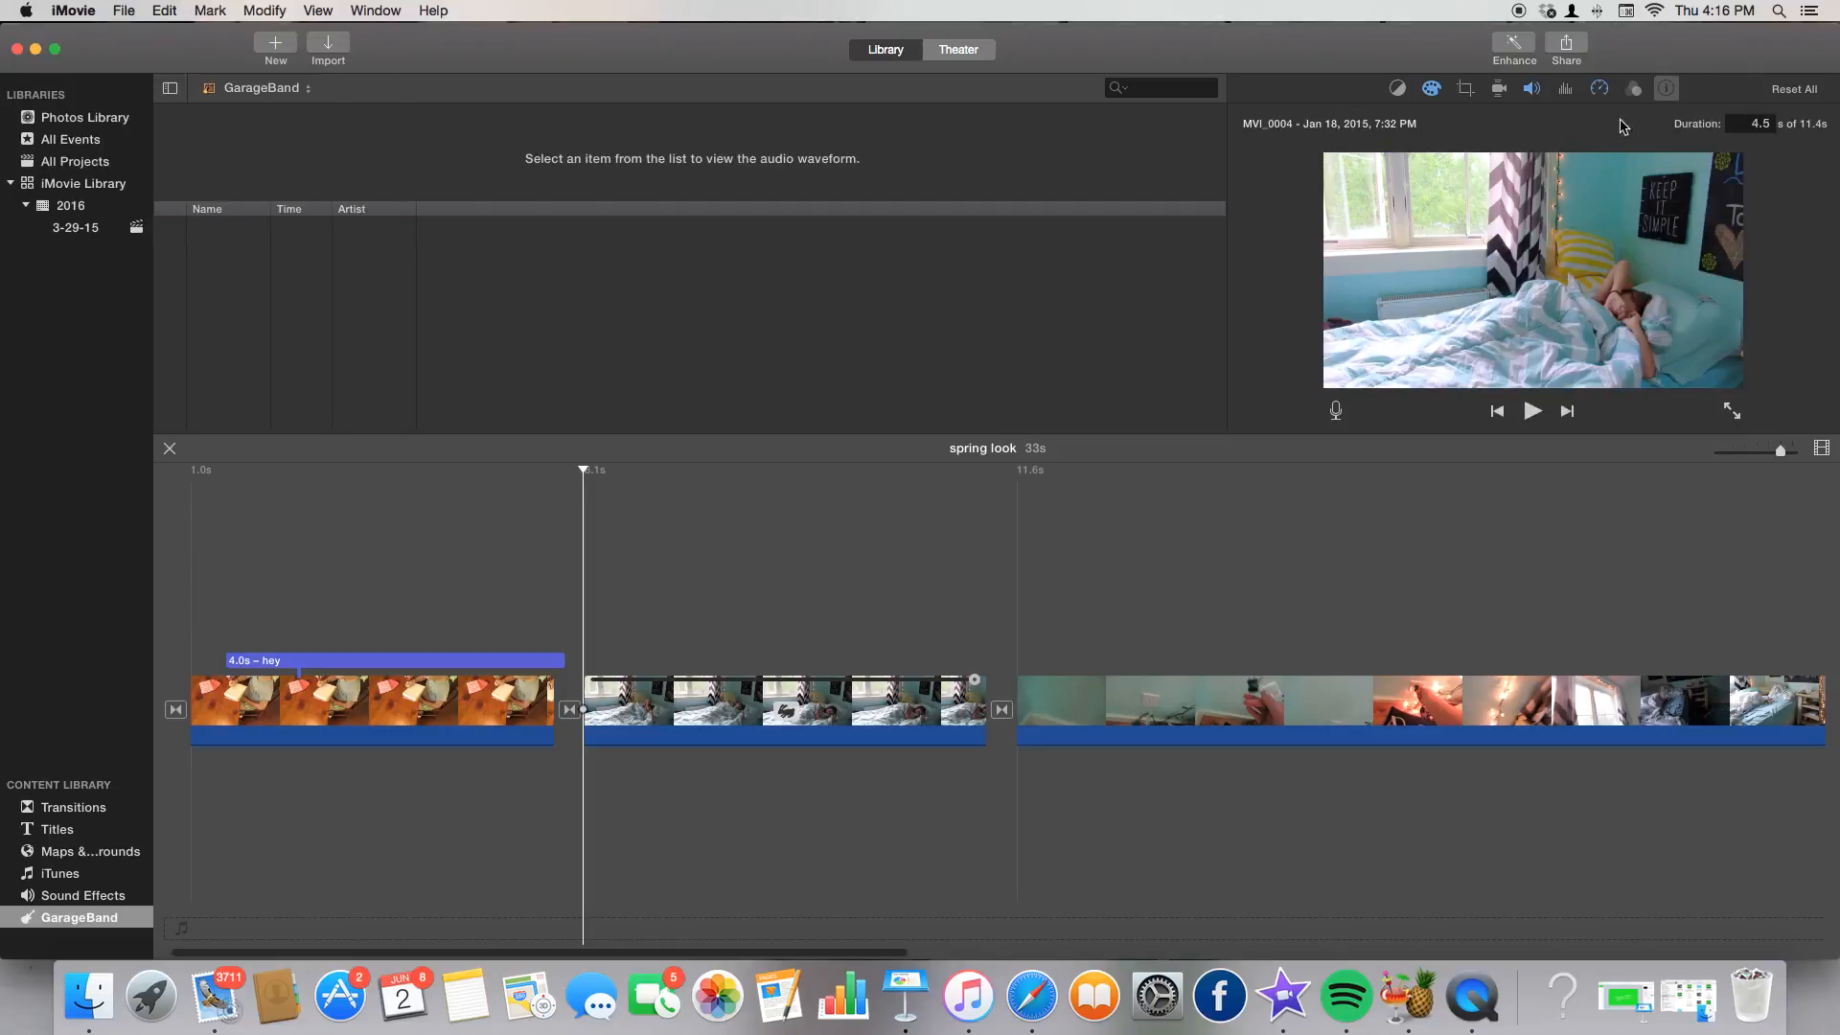
Show the 3-29-15 event's clips and minimize iMovie to the Dock.
click(188, 636)
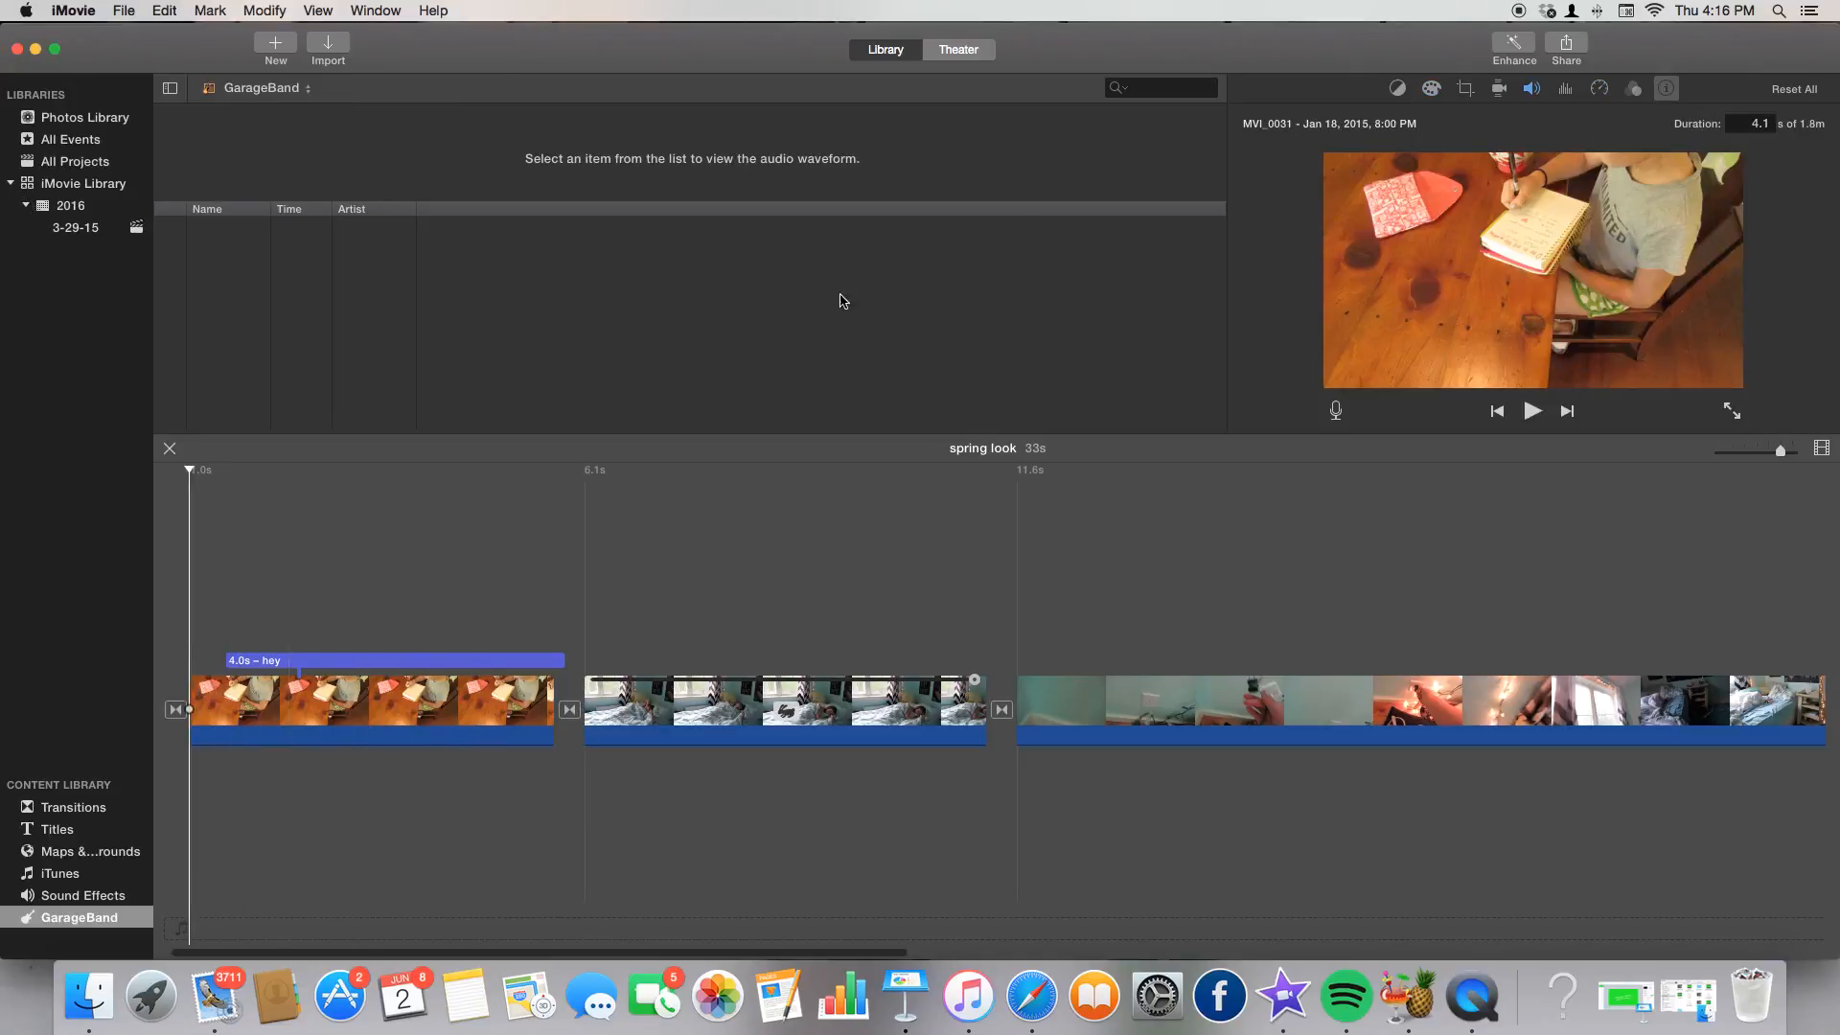
click(90, 241)
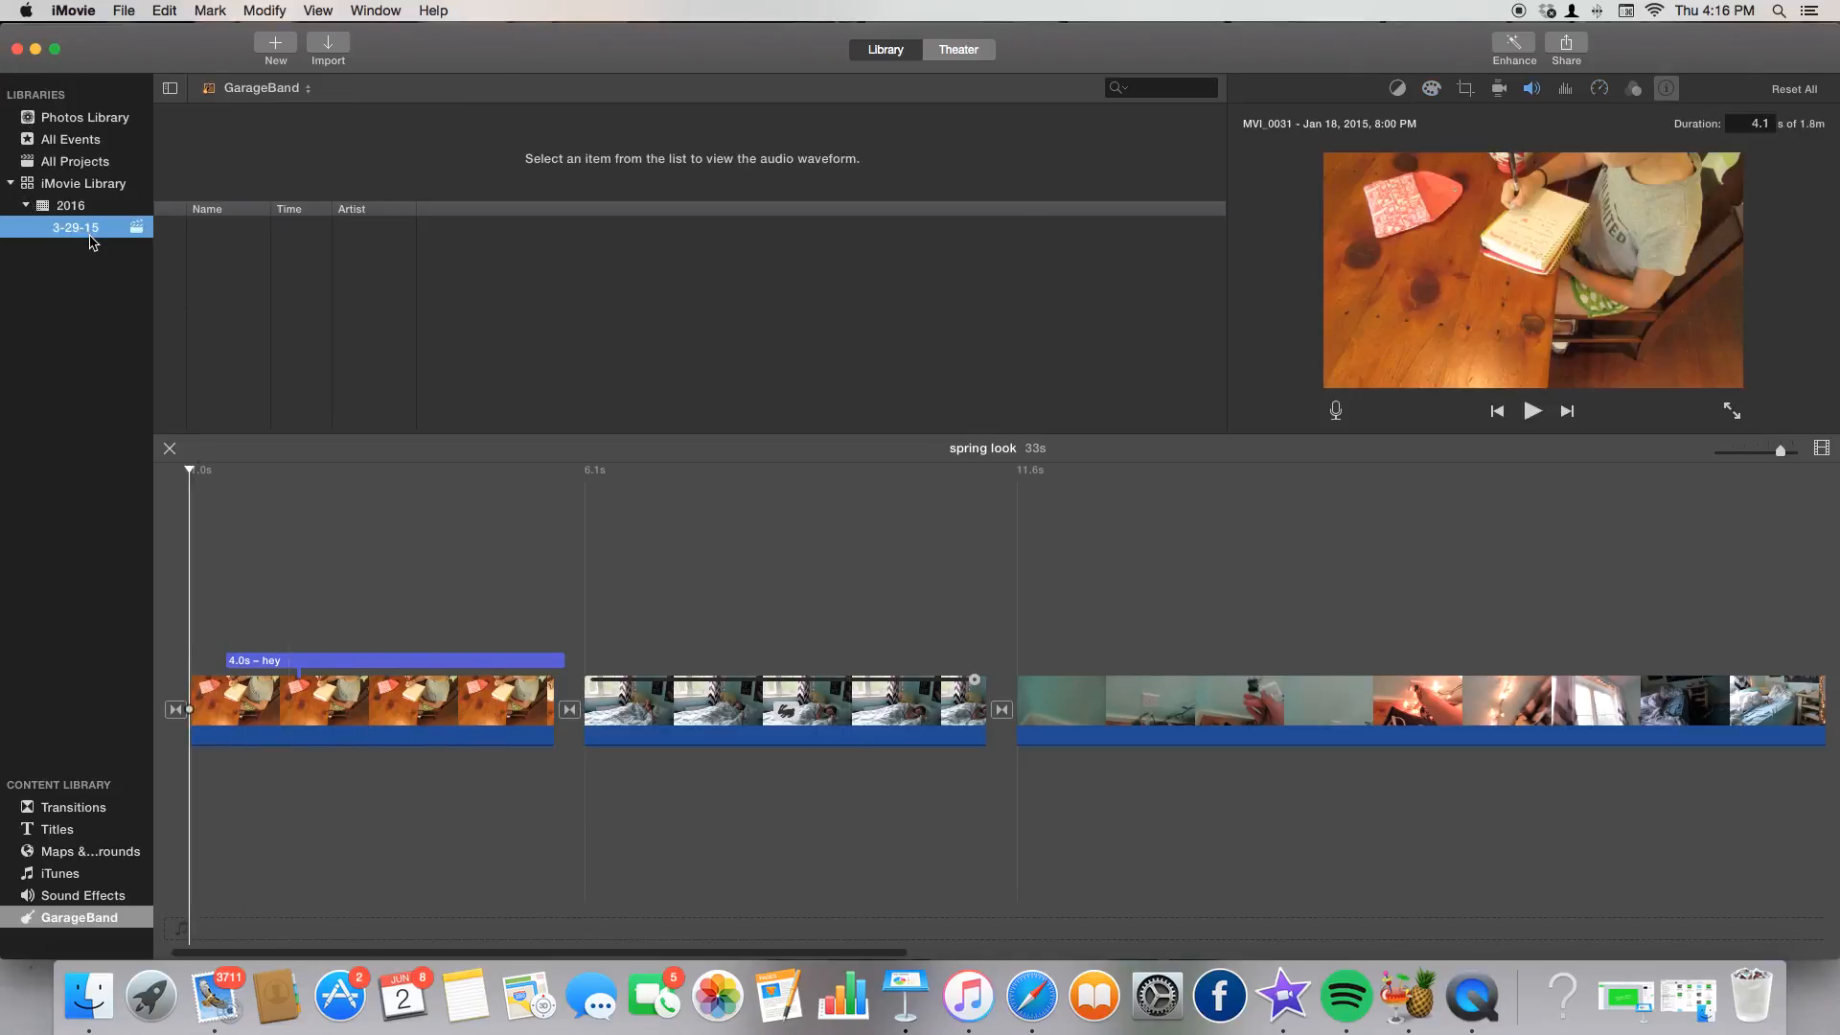
scroll(530, 292, up, 5)
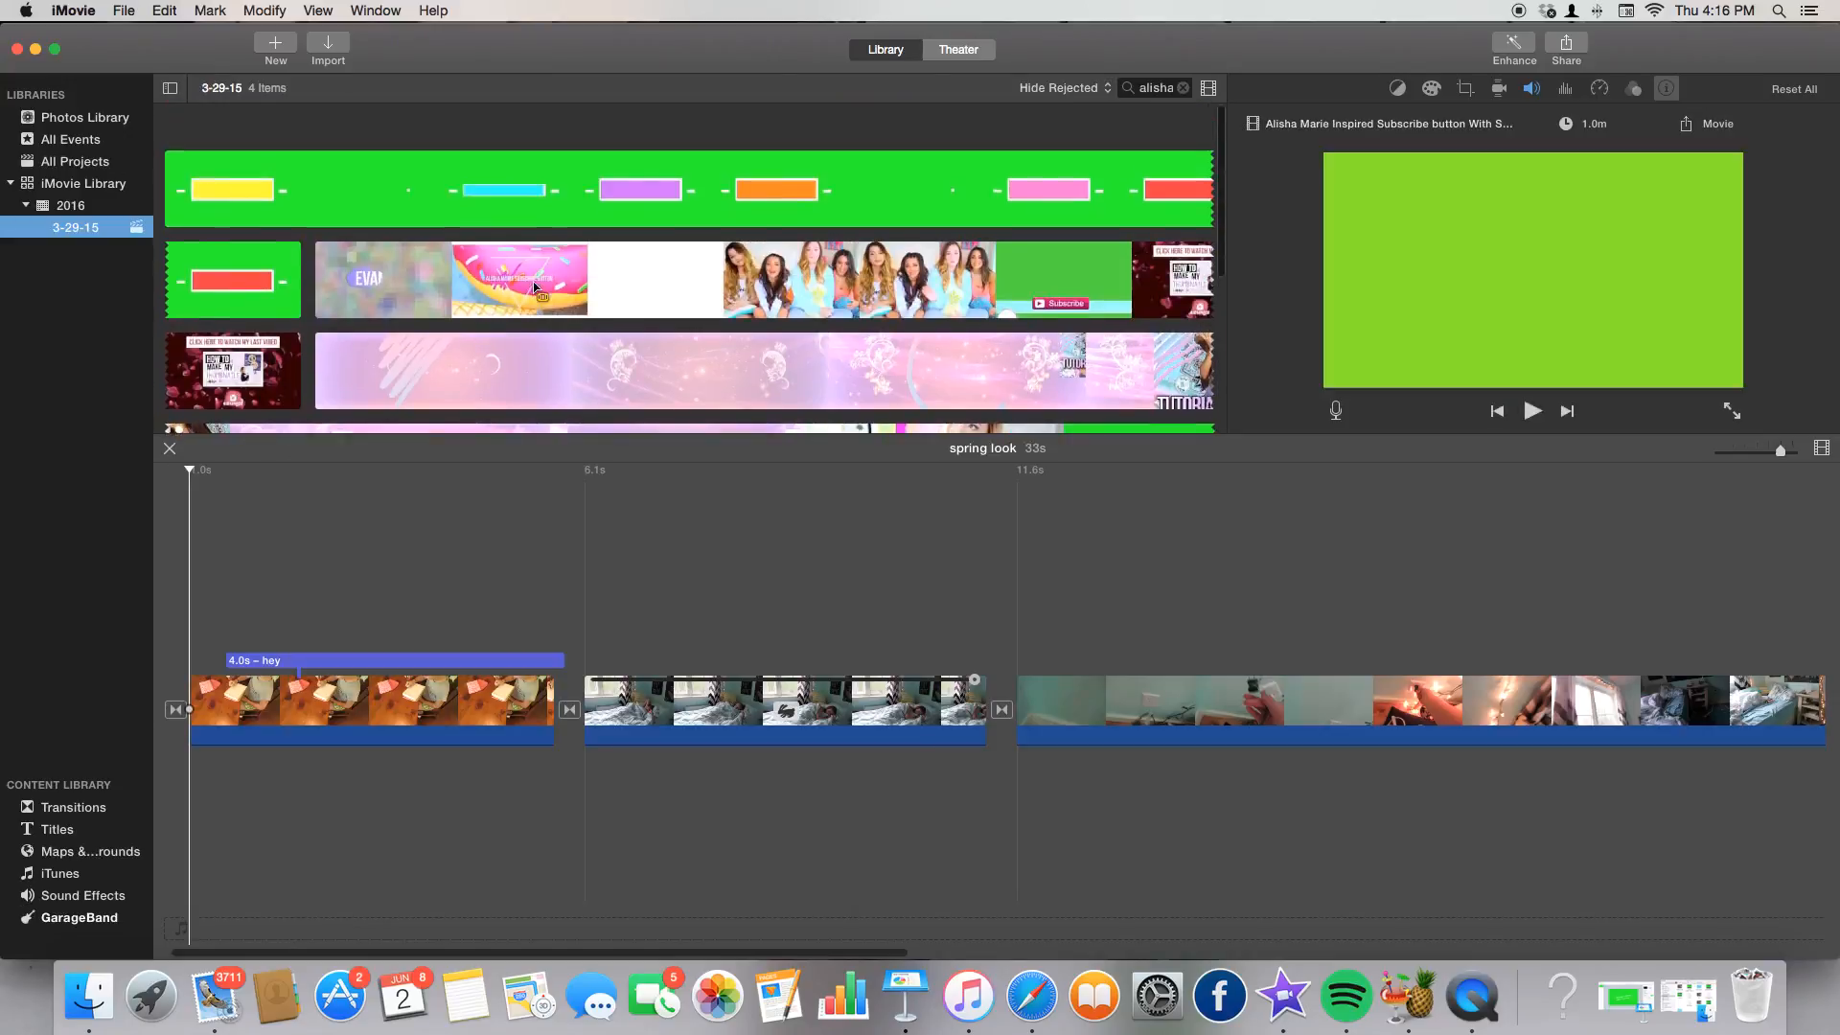
click(36, 48)
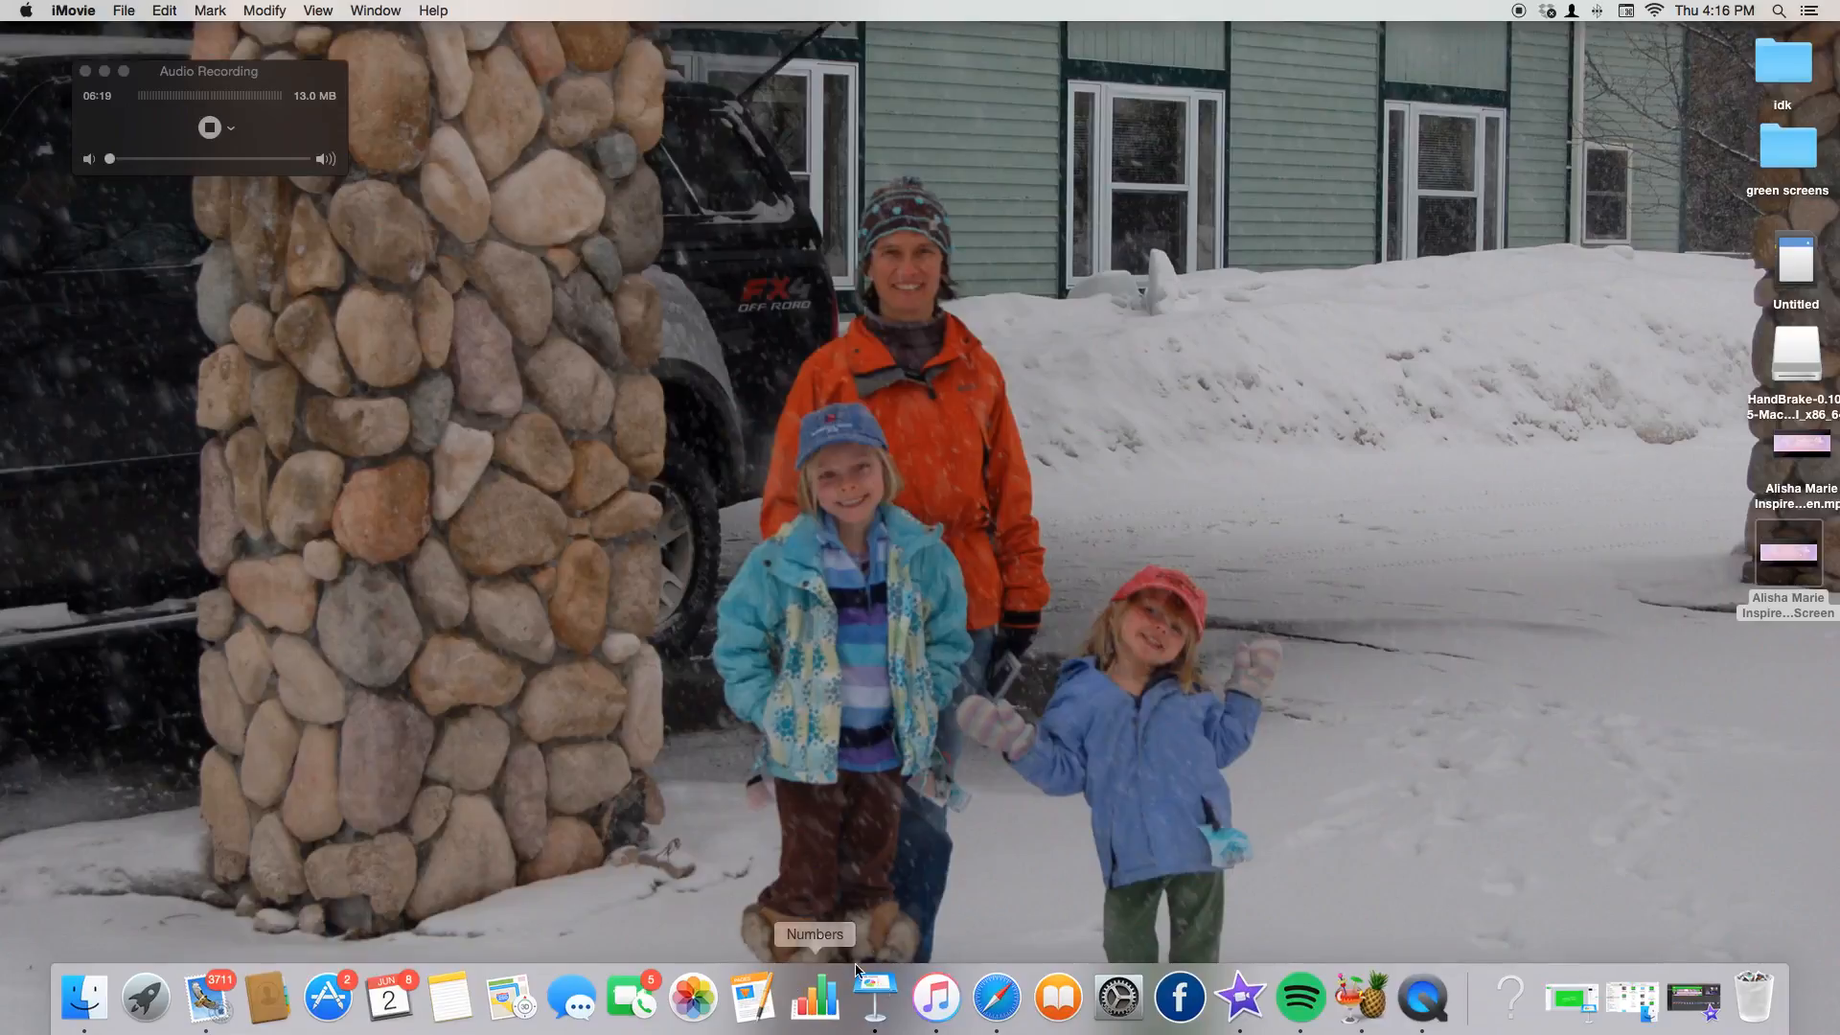
Go to PicMonkey in Safari and start a custom-size design.
click(998, 997)
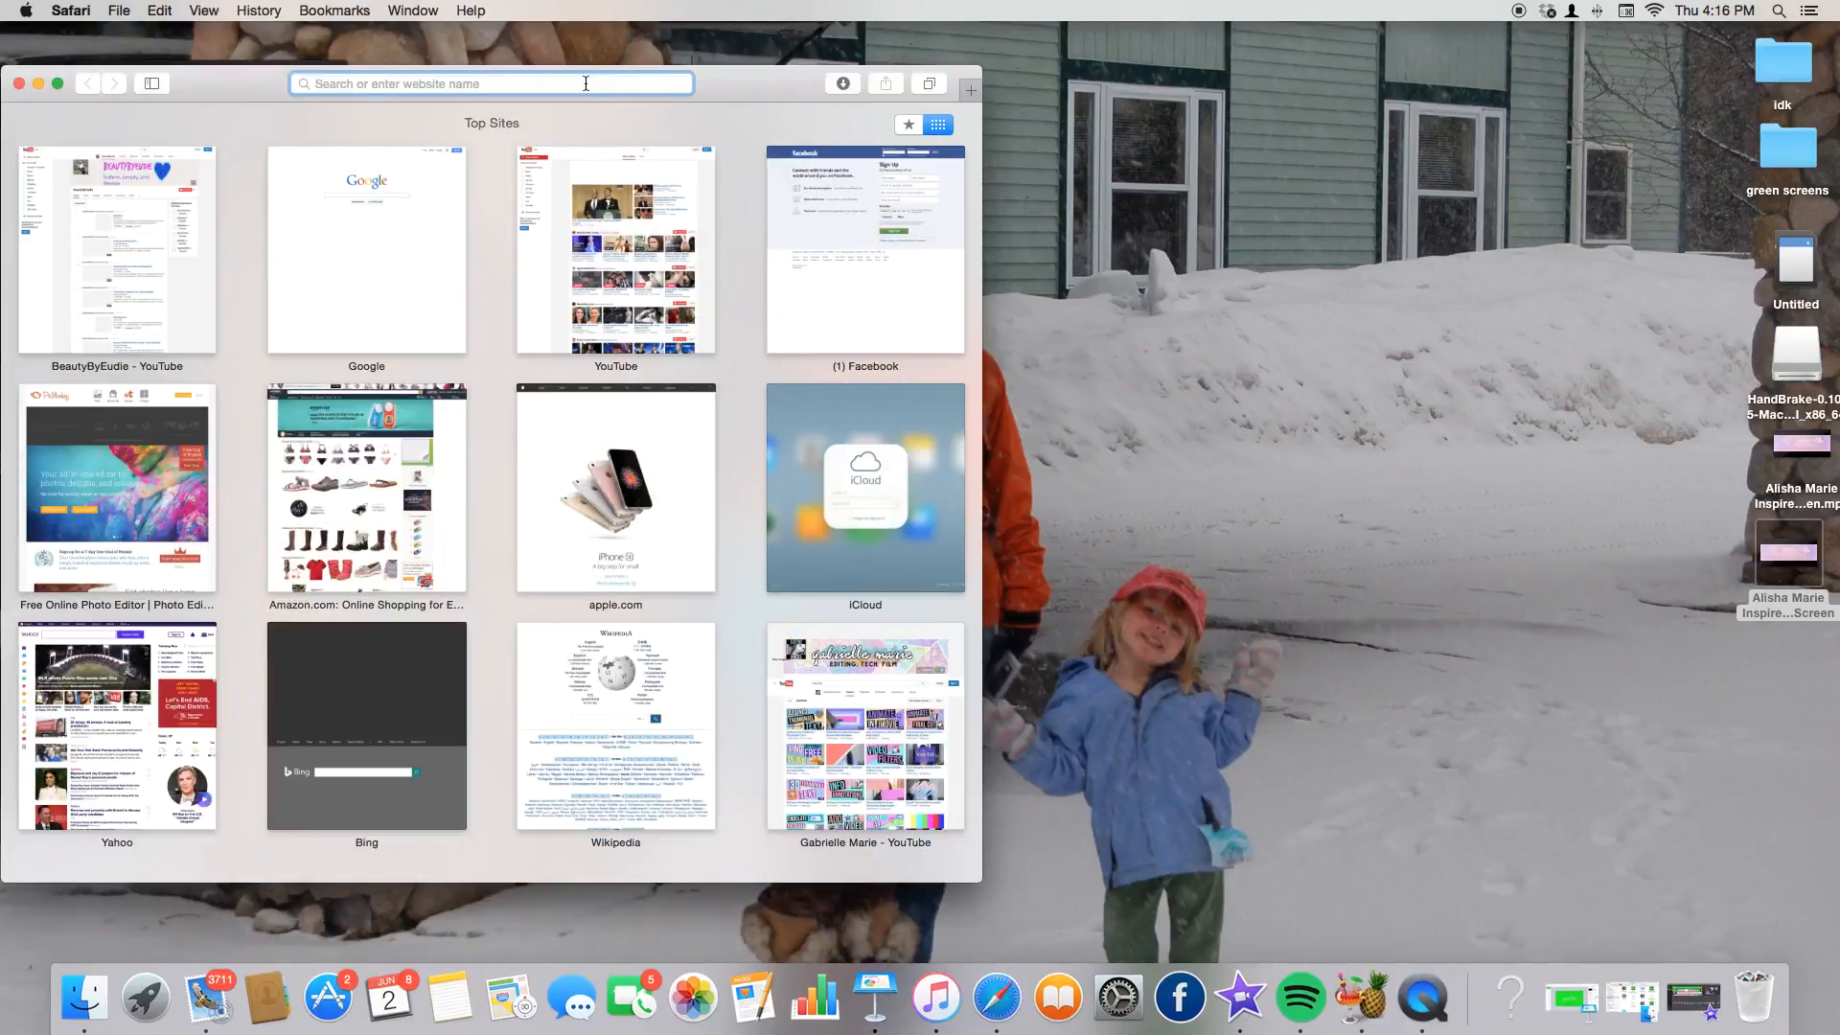
click(145, 467)
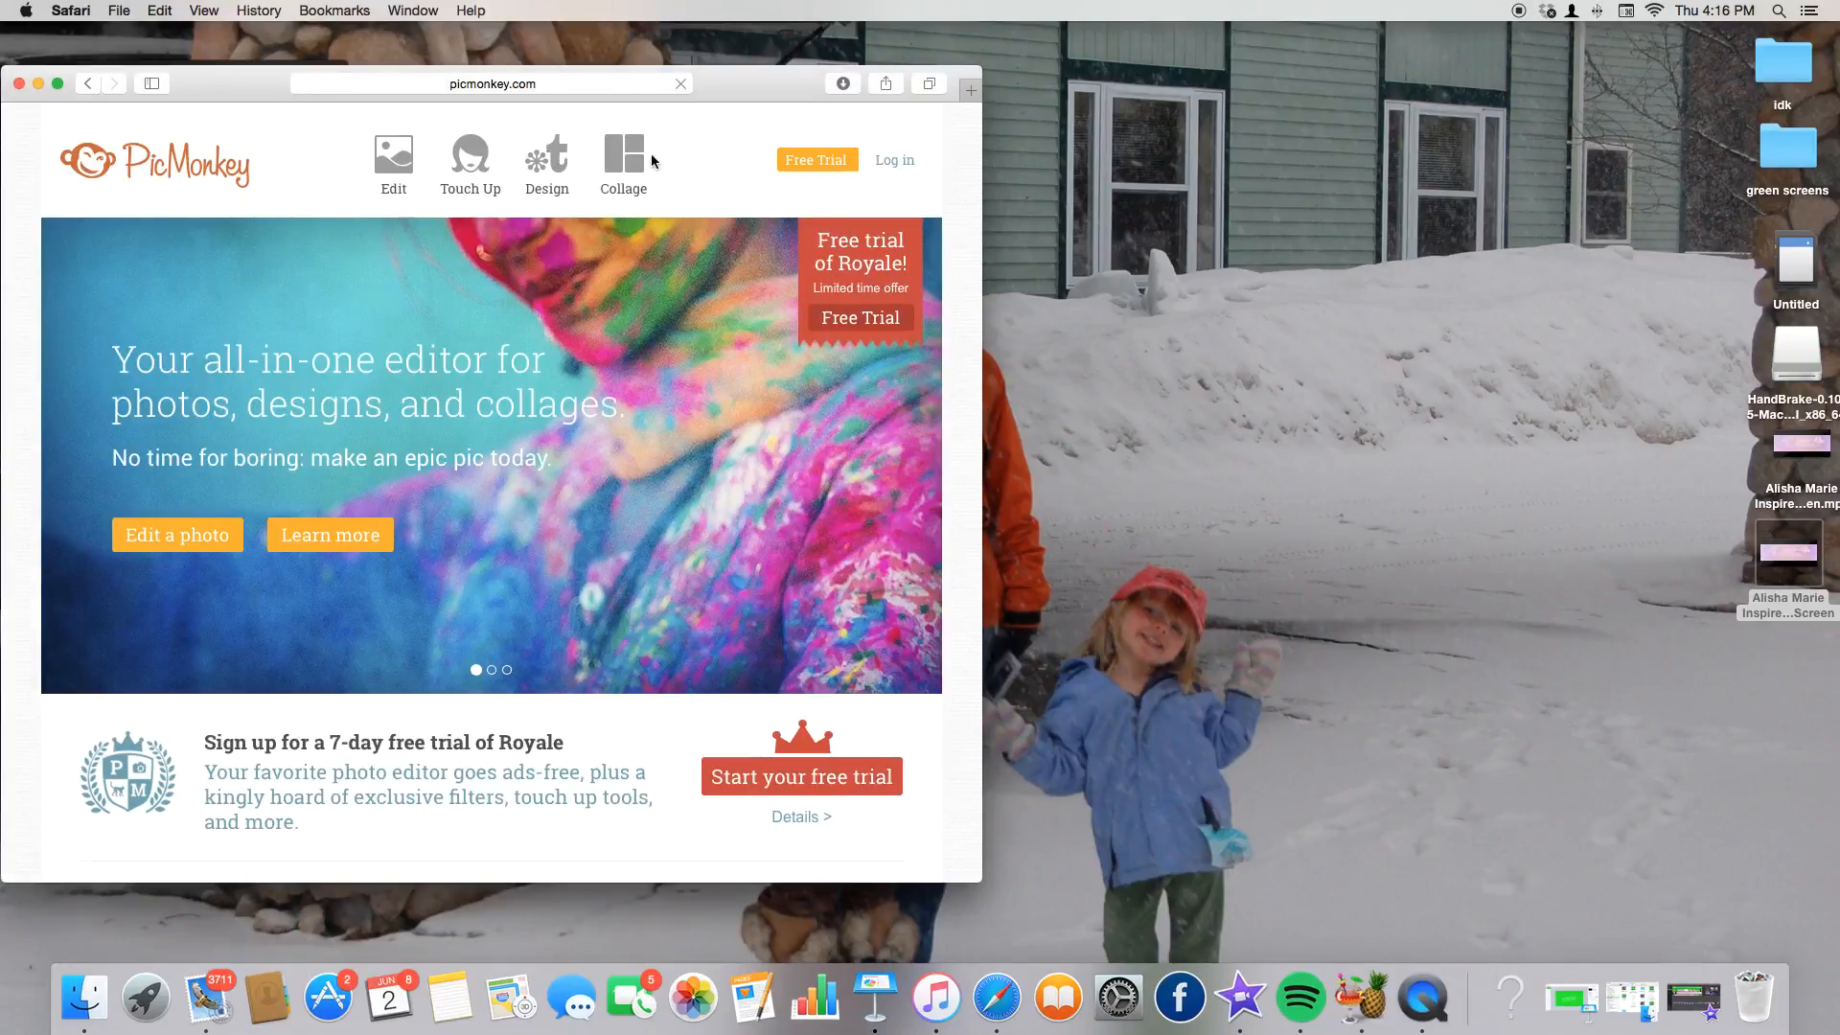
click(546, 159)
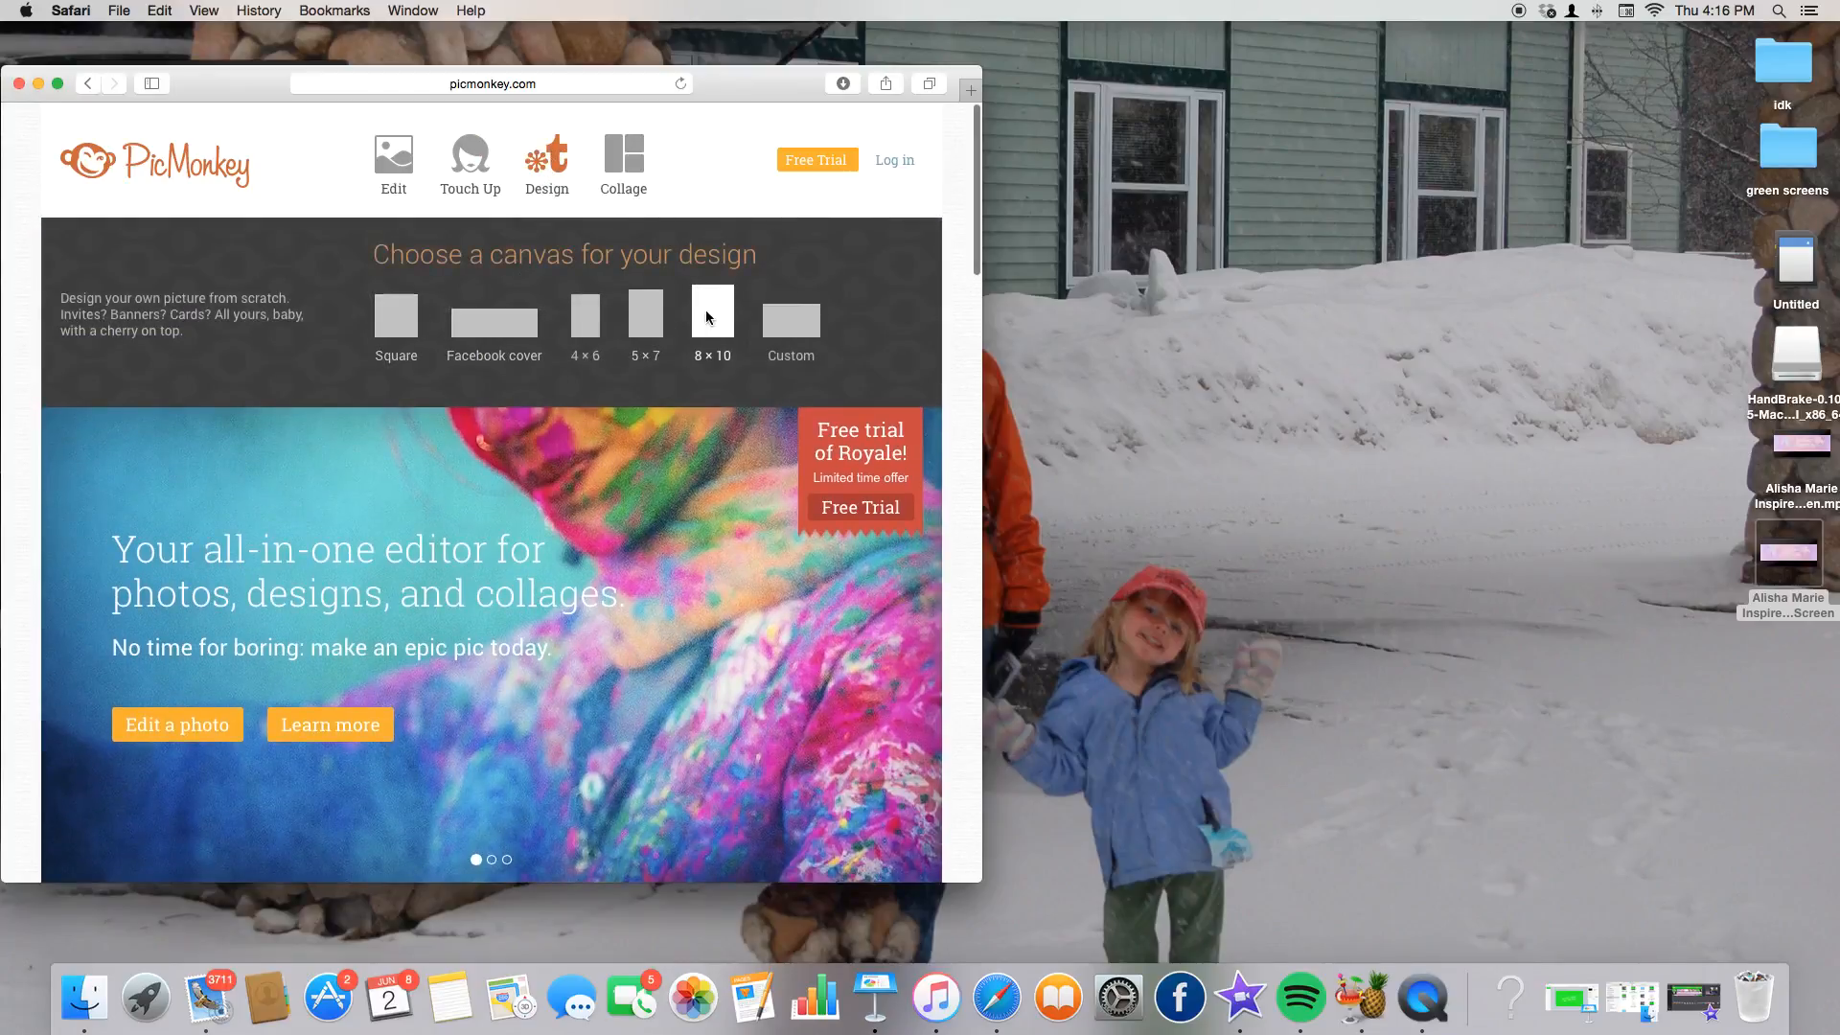
click(791, 321)
Create a blank 1280 × 720 canvas.
double_click(395, 302)
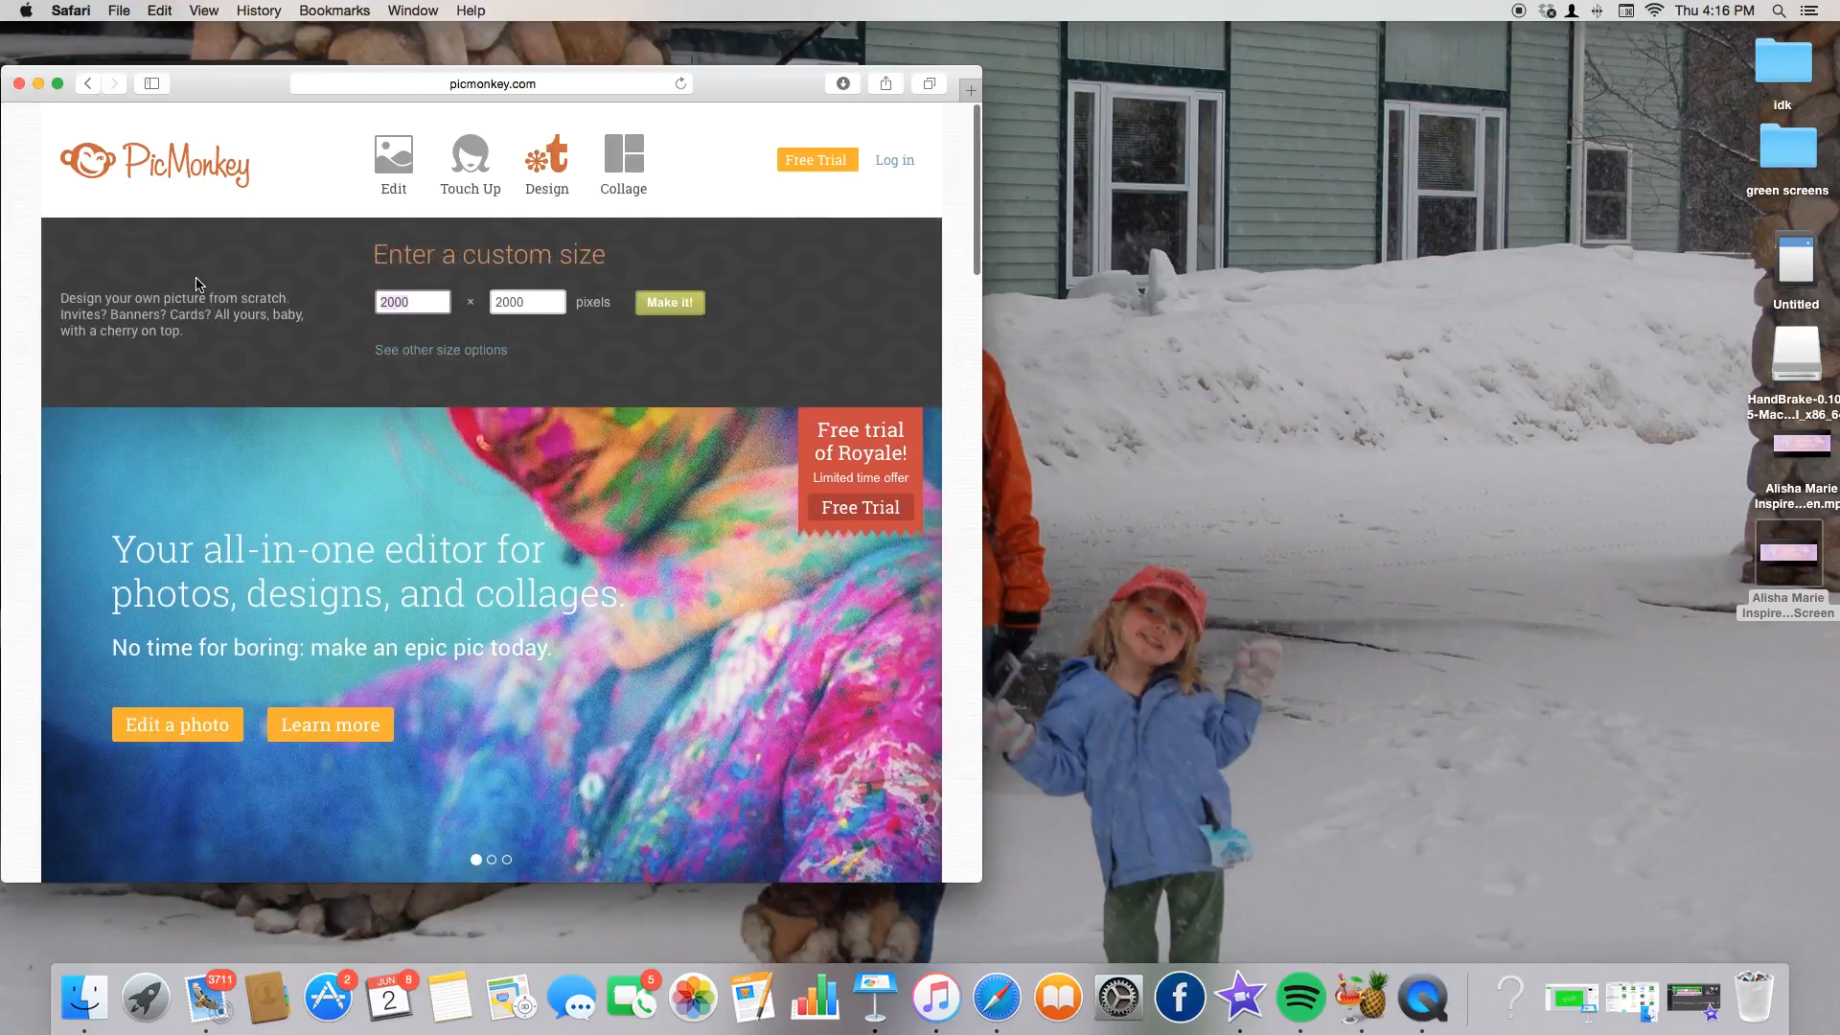
text(128)
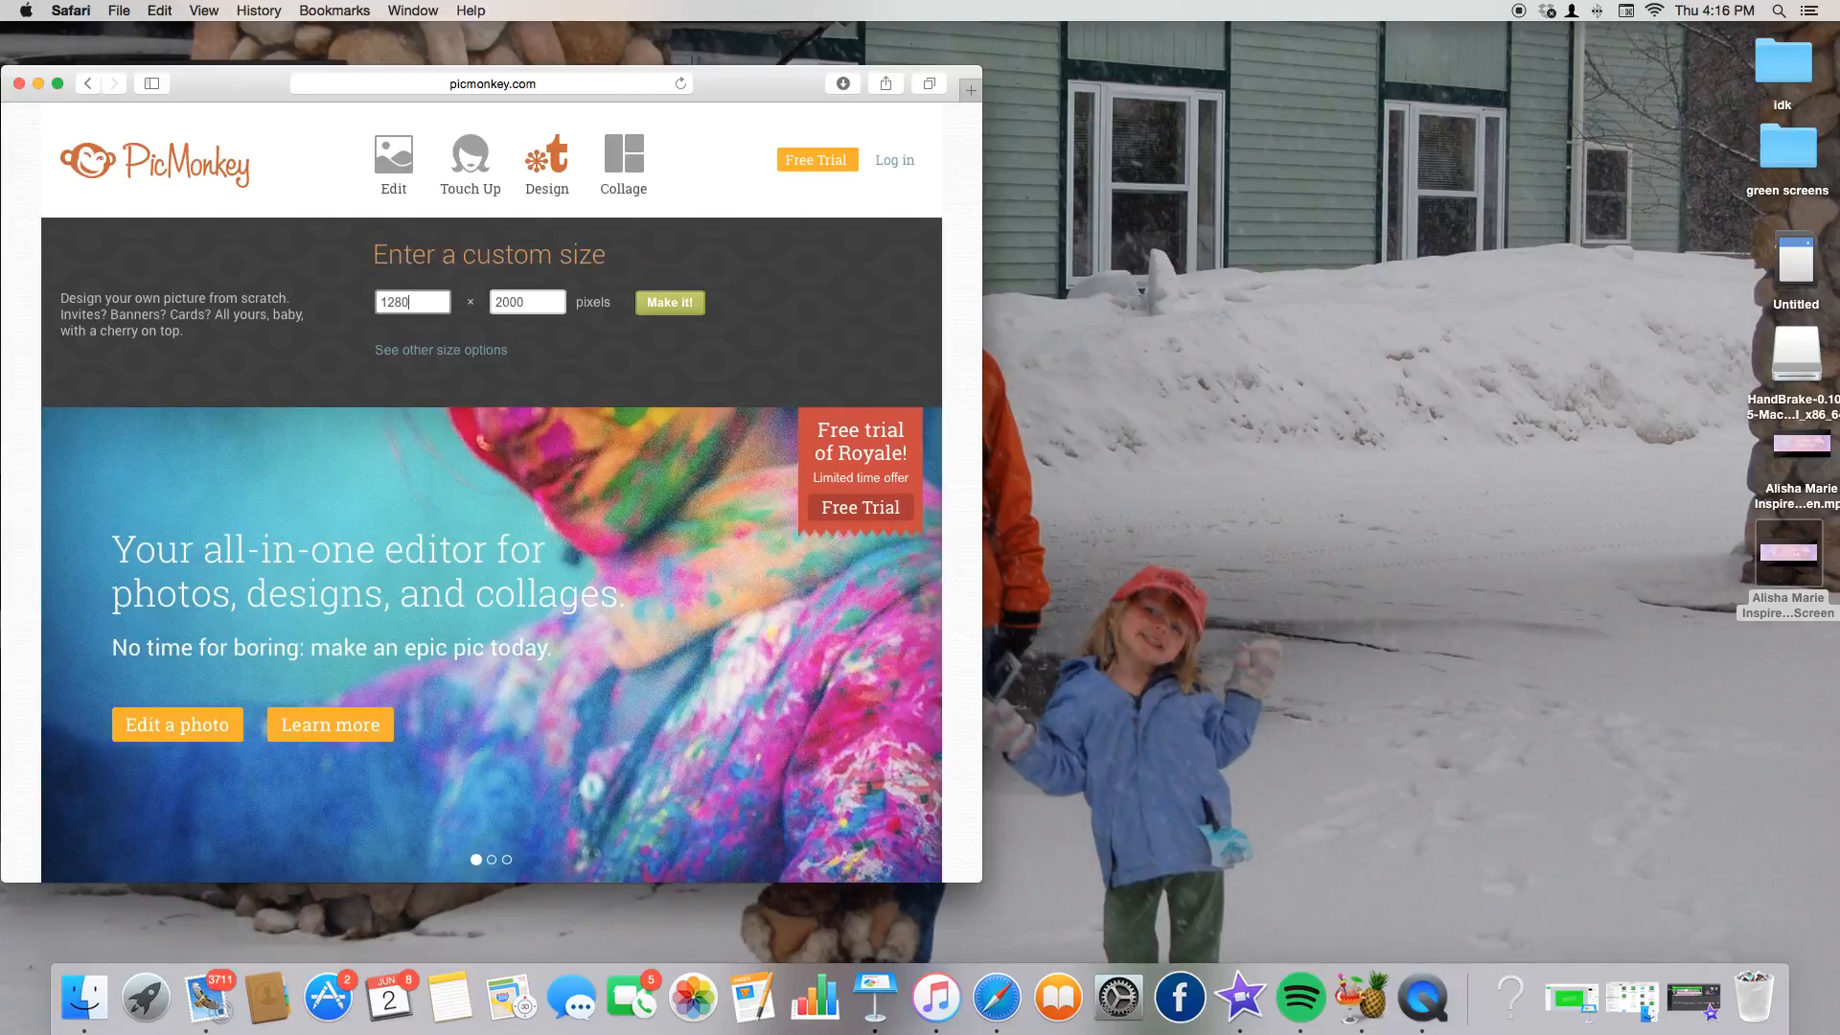
key(Tab)
key(BackSpace)
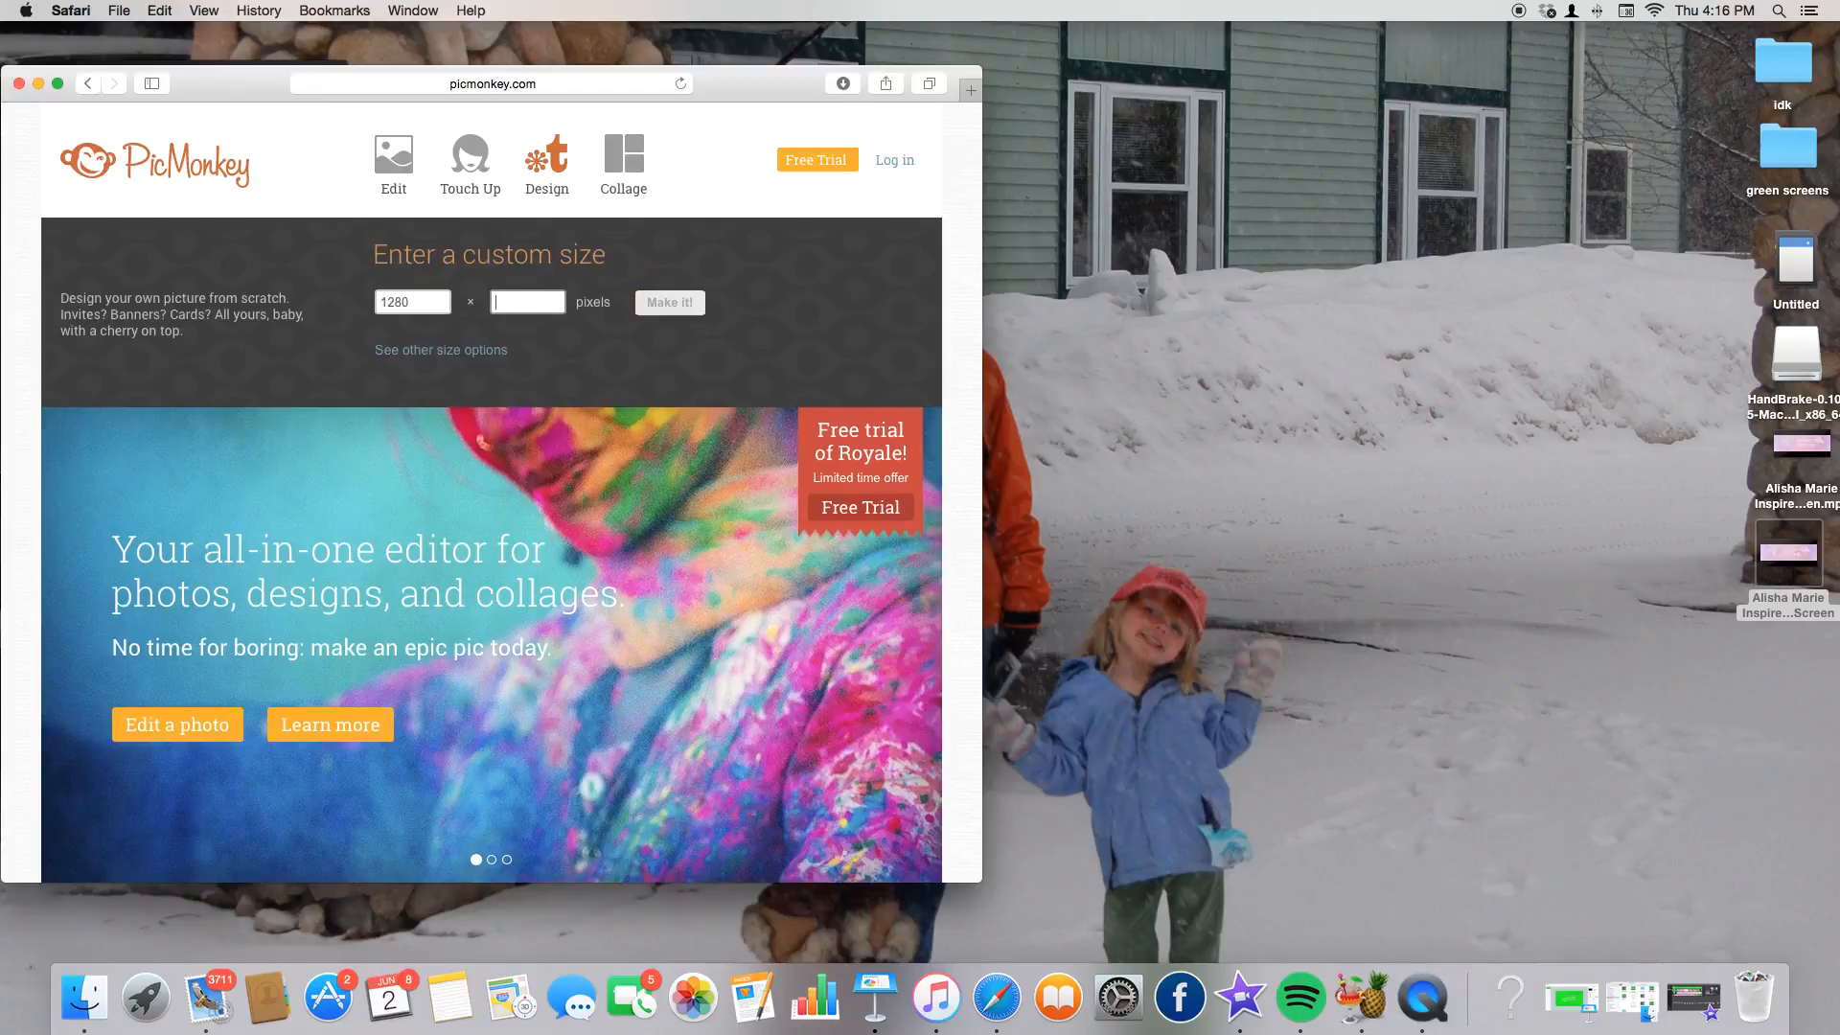
text(720)
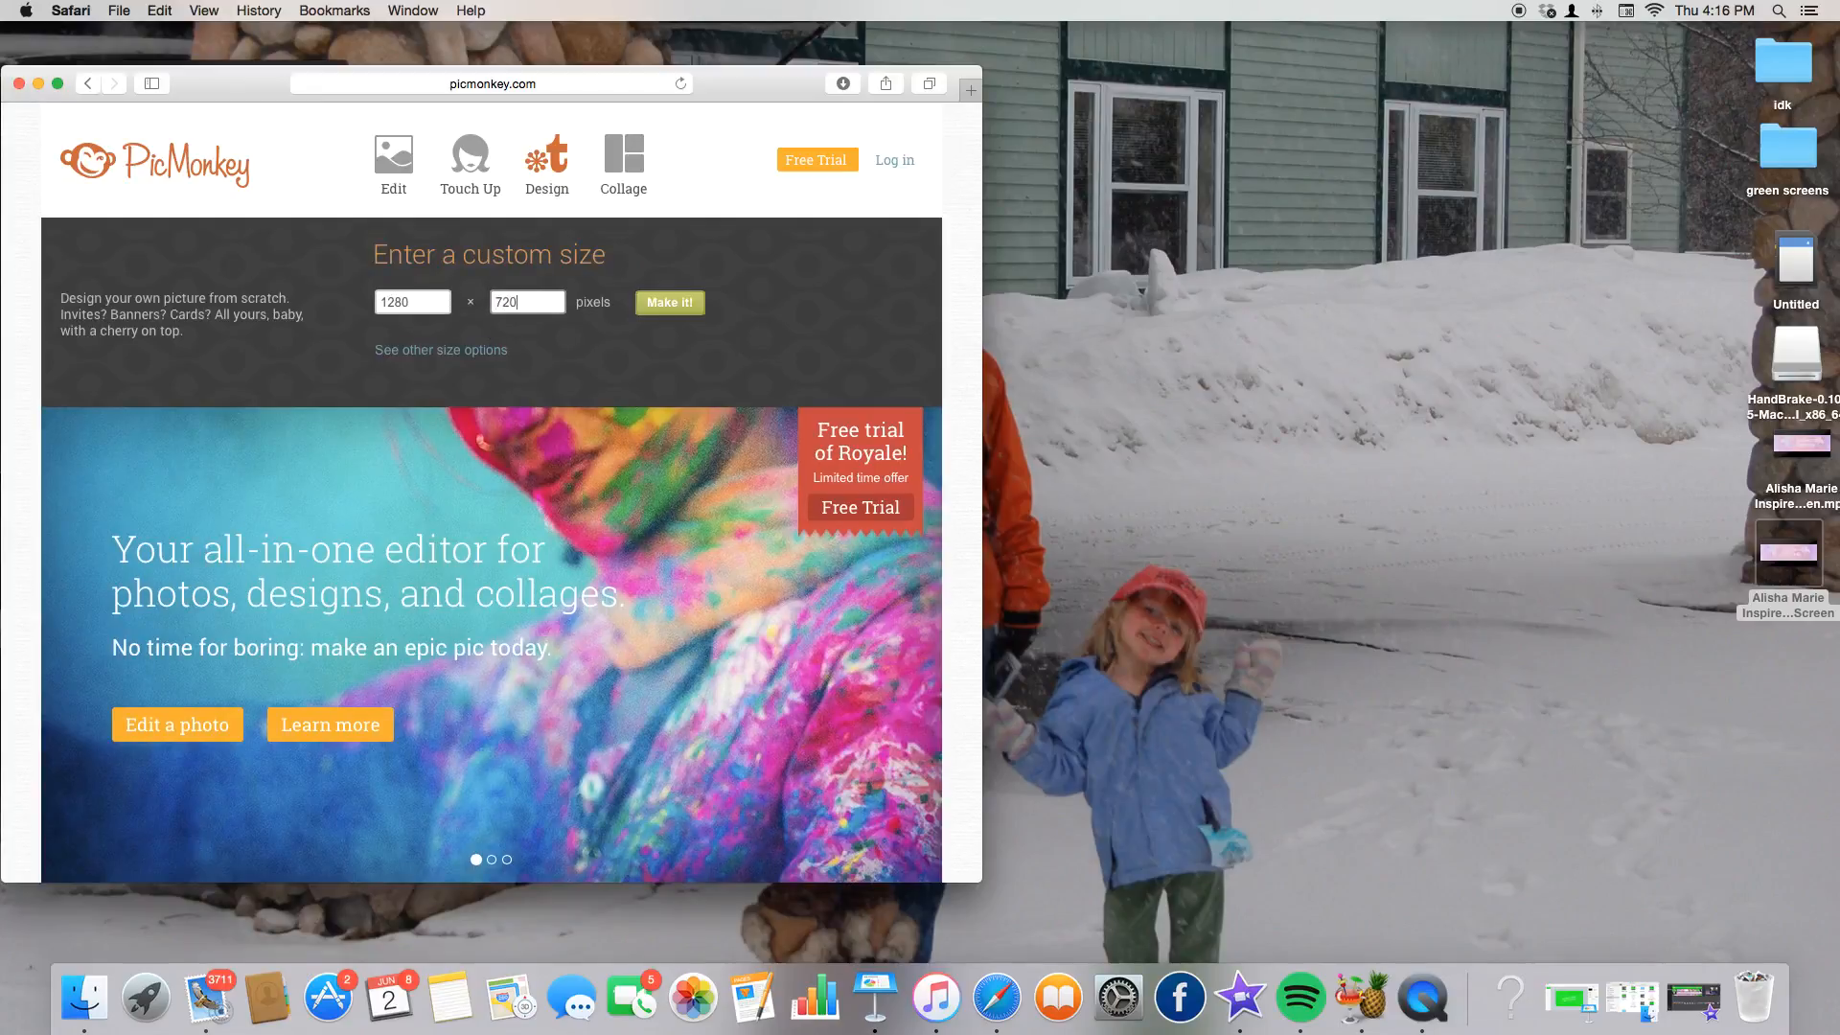
click(669, 303)
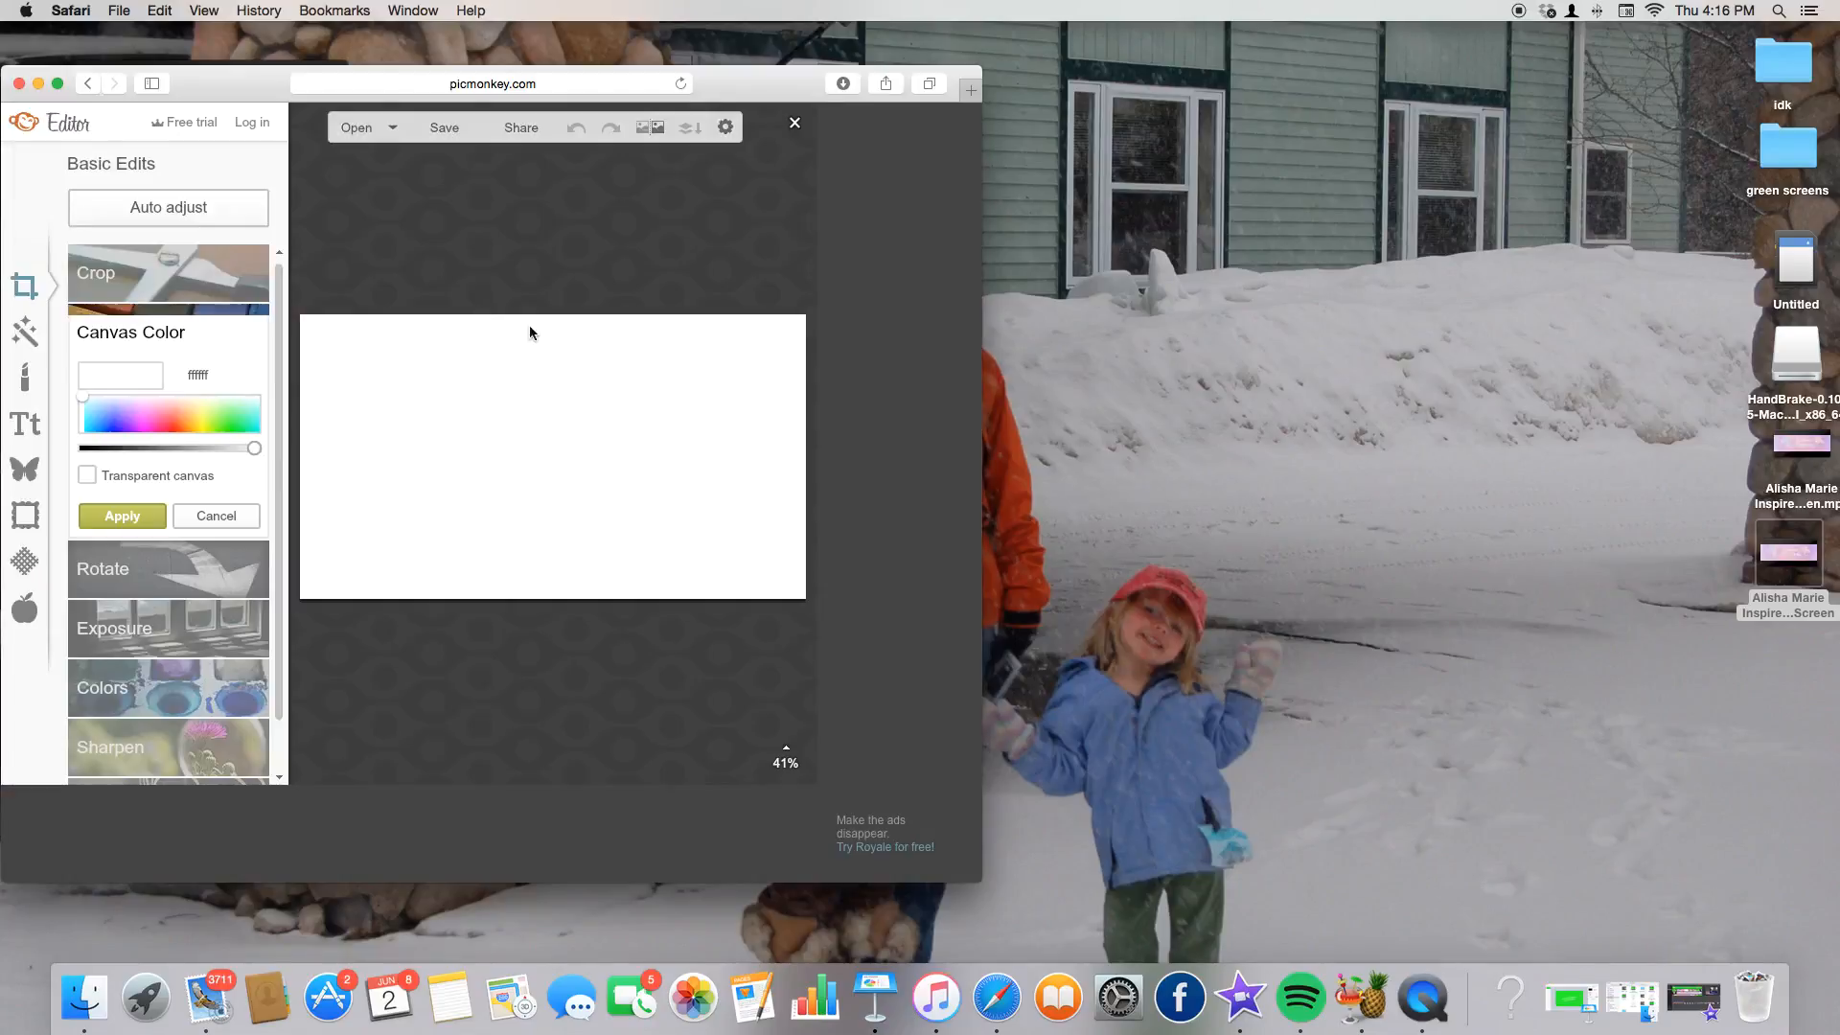
Make the canvas transparent and bring up your own fonts in the Text tool's Yours tab.
click(88, 475)
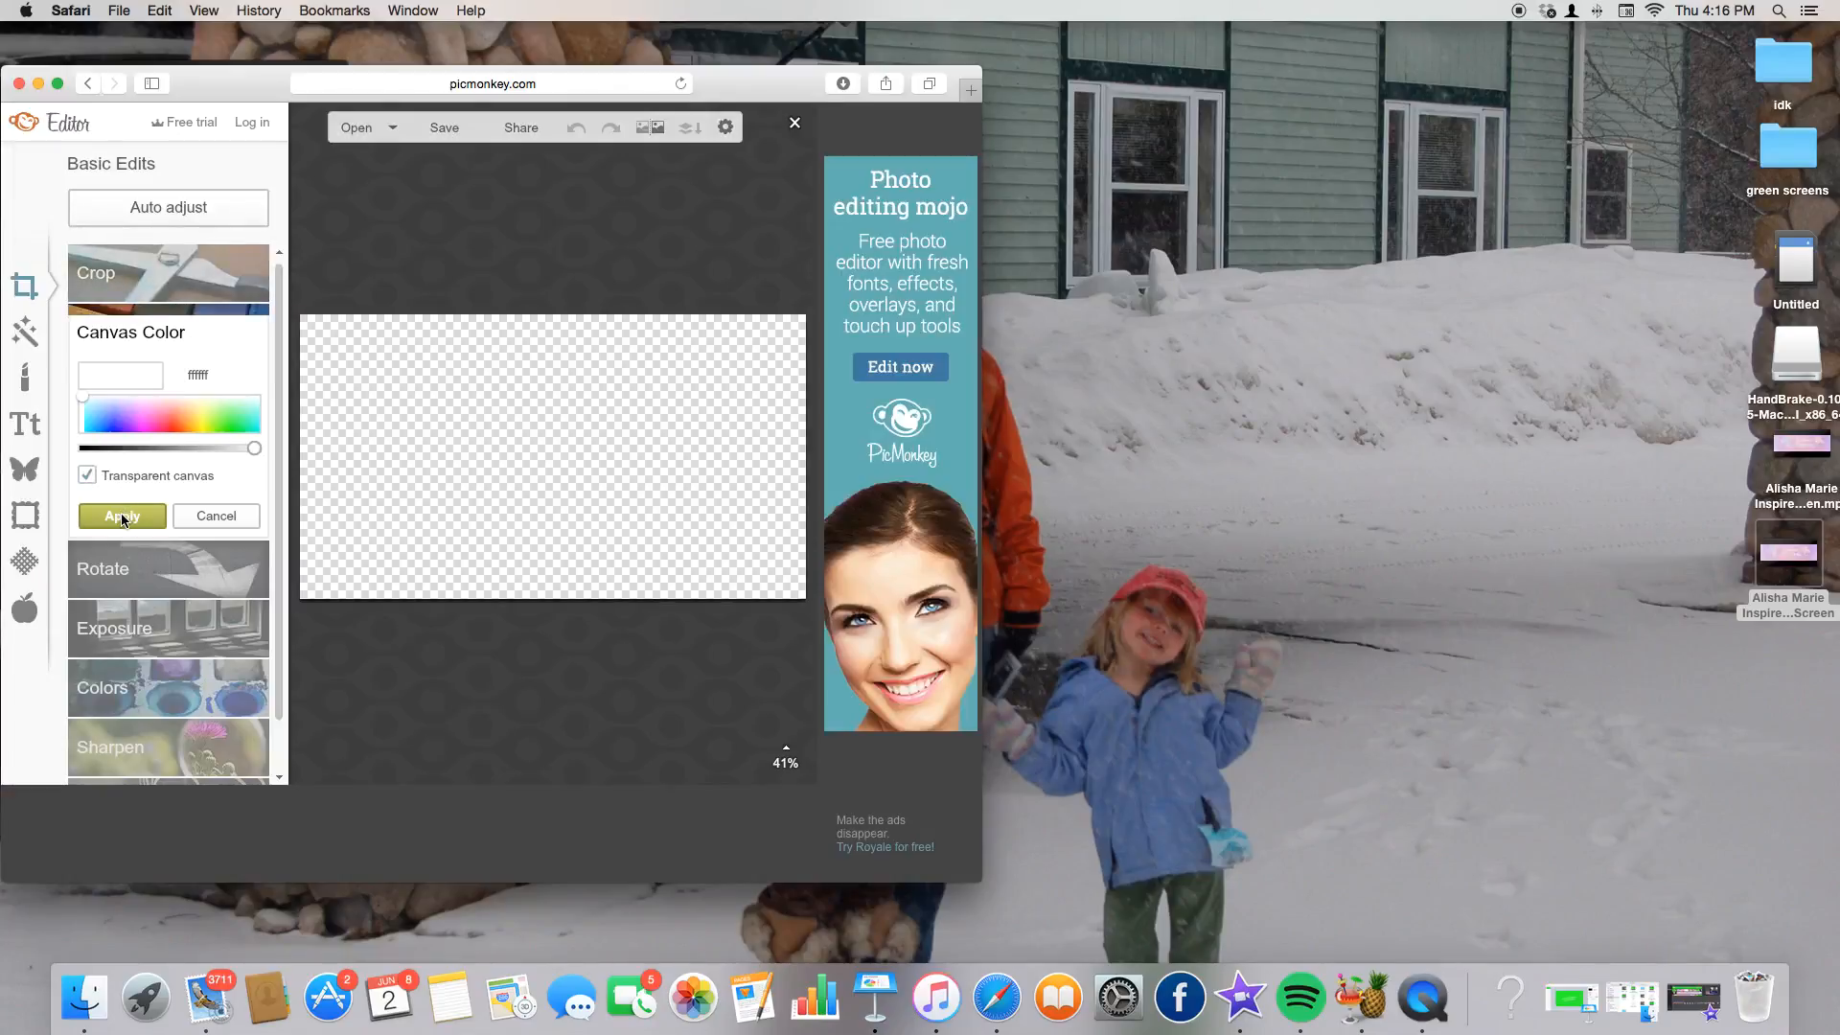
click(117, 516)
click(24, 424)
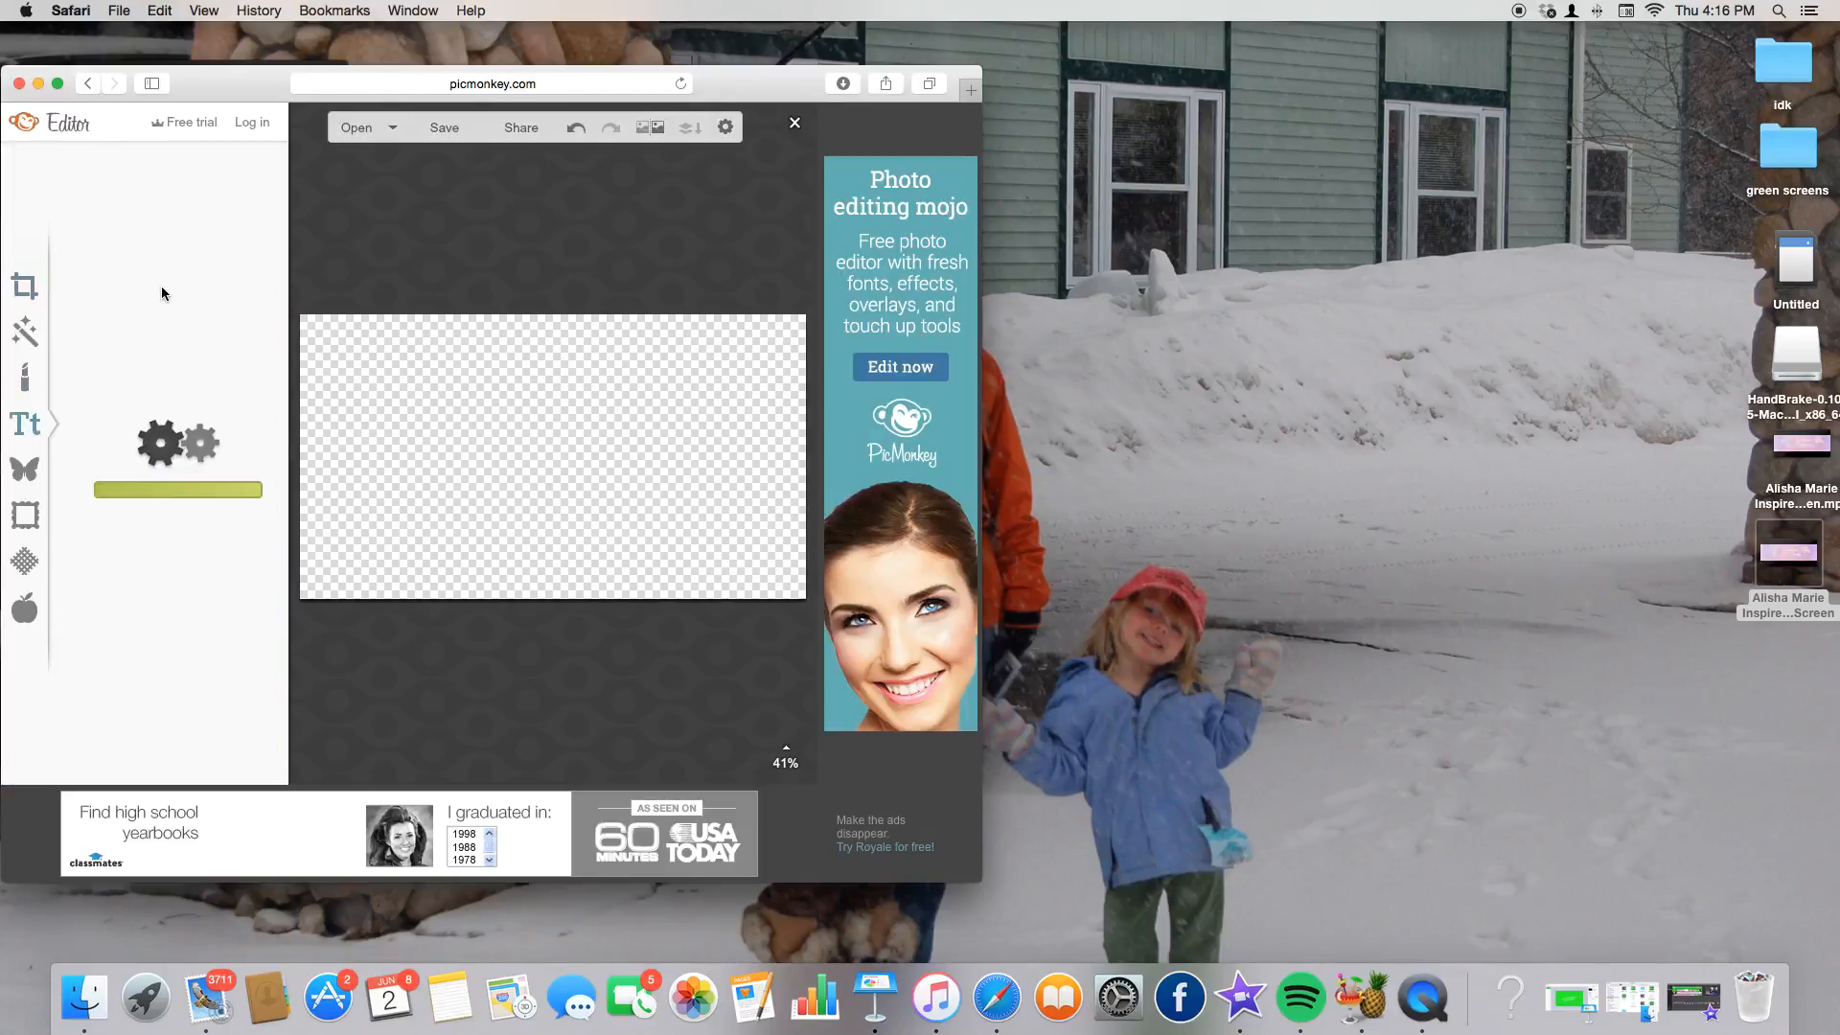
click(207, 261)
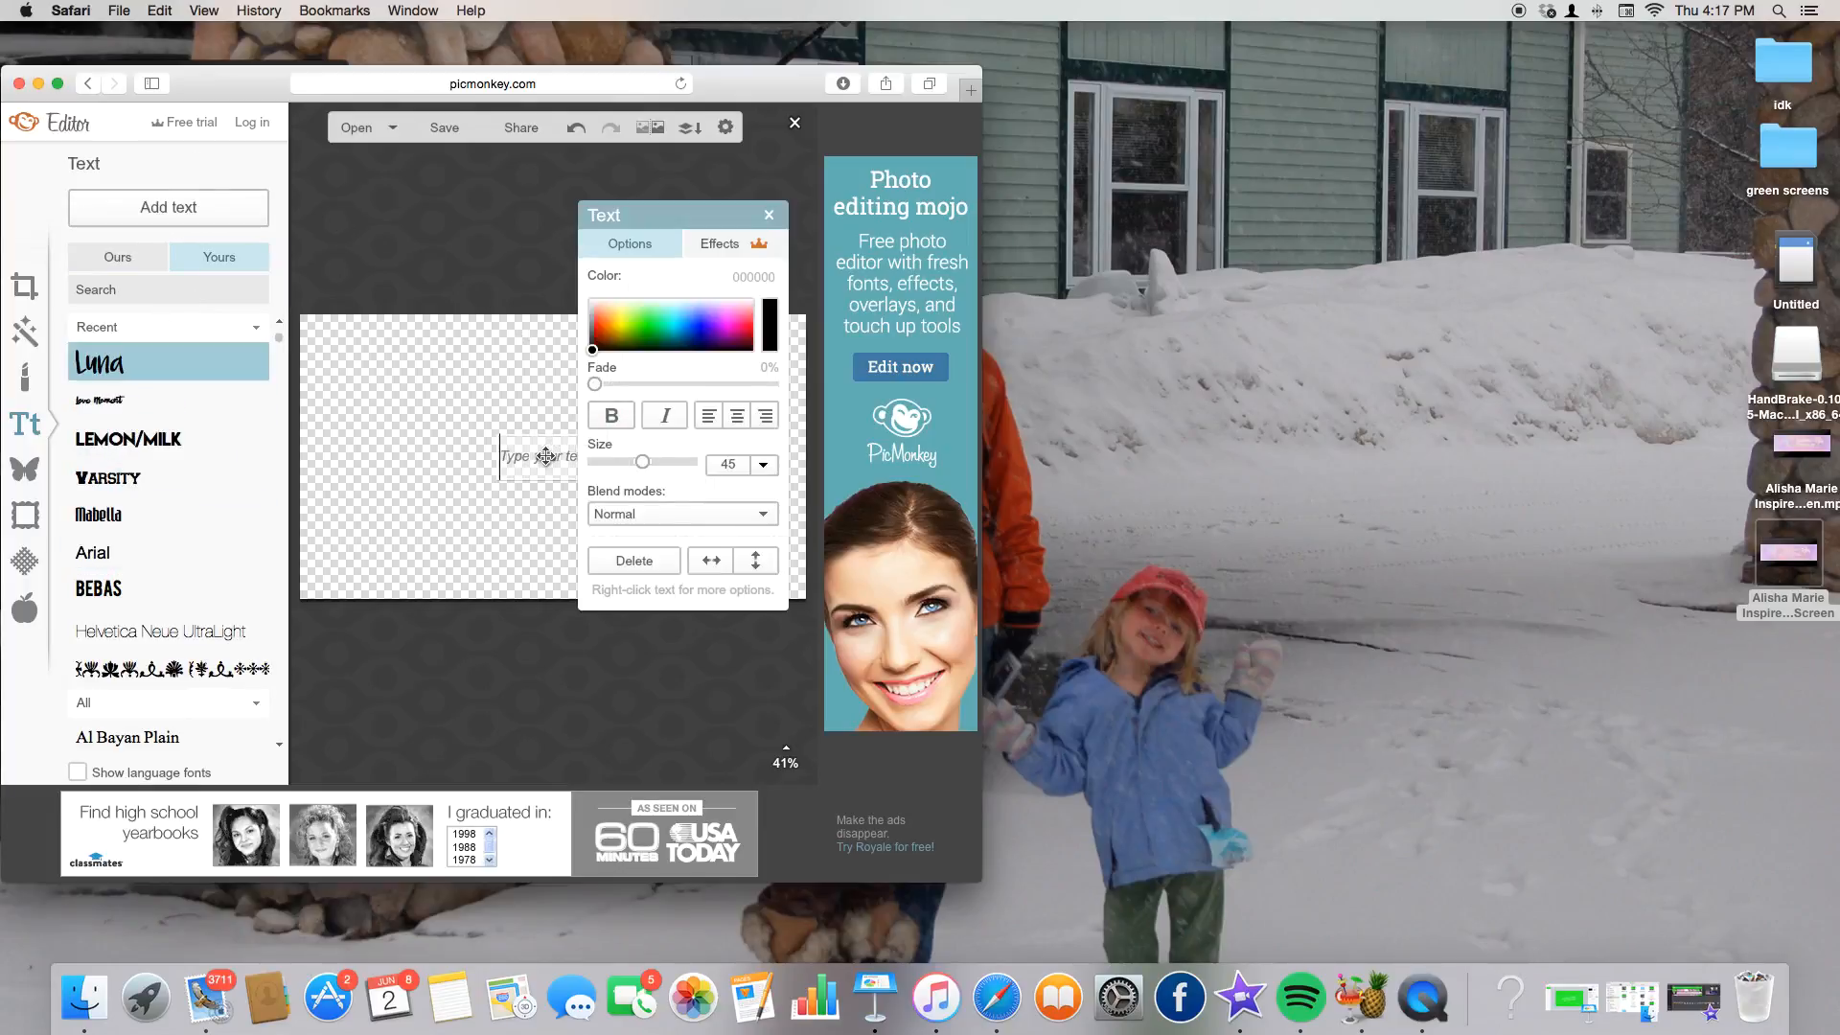
Type 'please subscribe' and set the text size to 144.
text(please subscri)
click(492, 399)
click(587, 462)
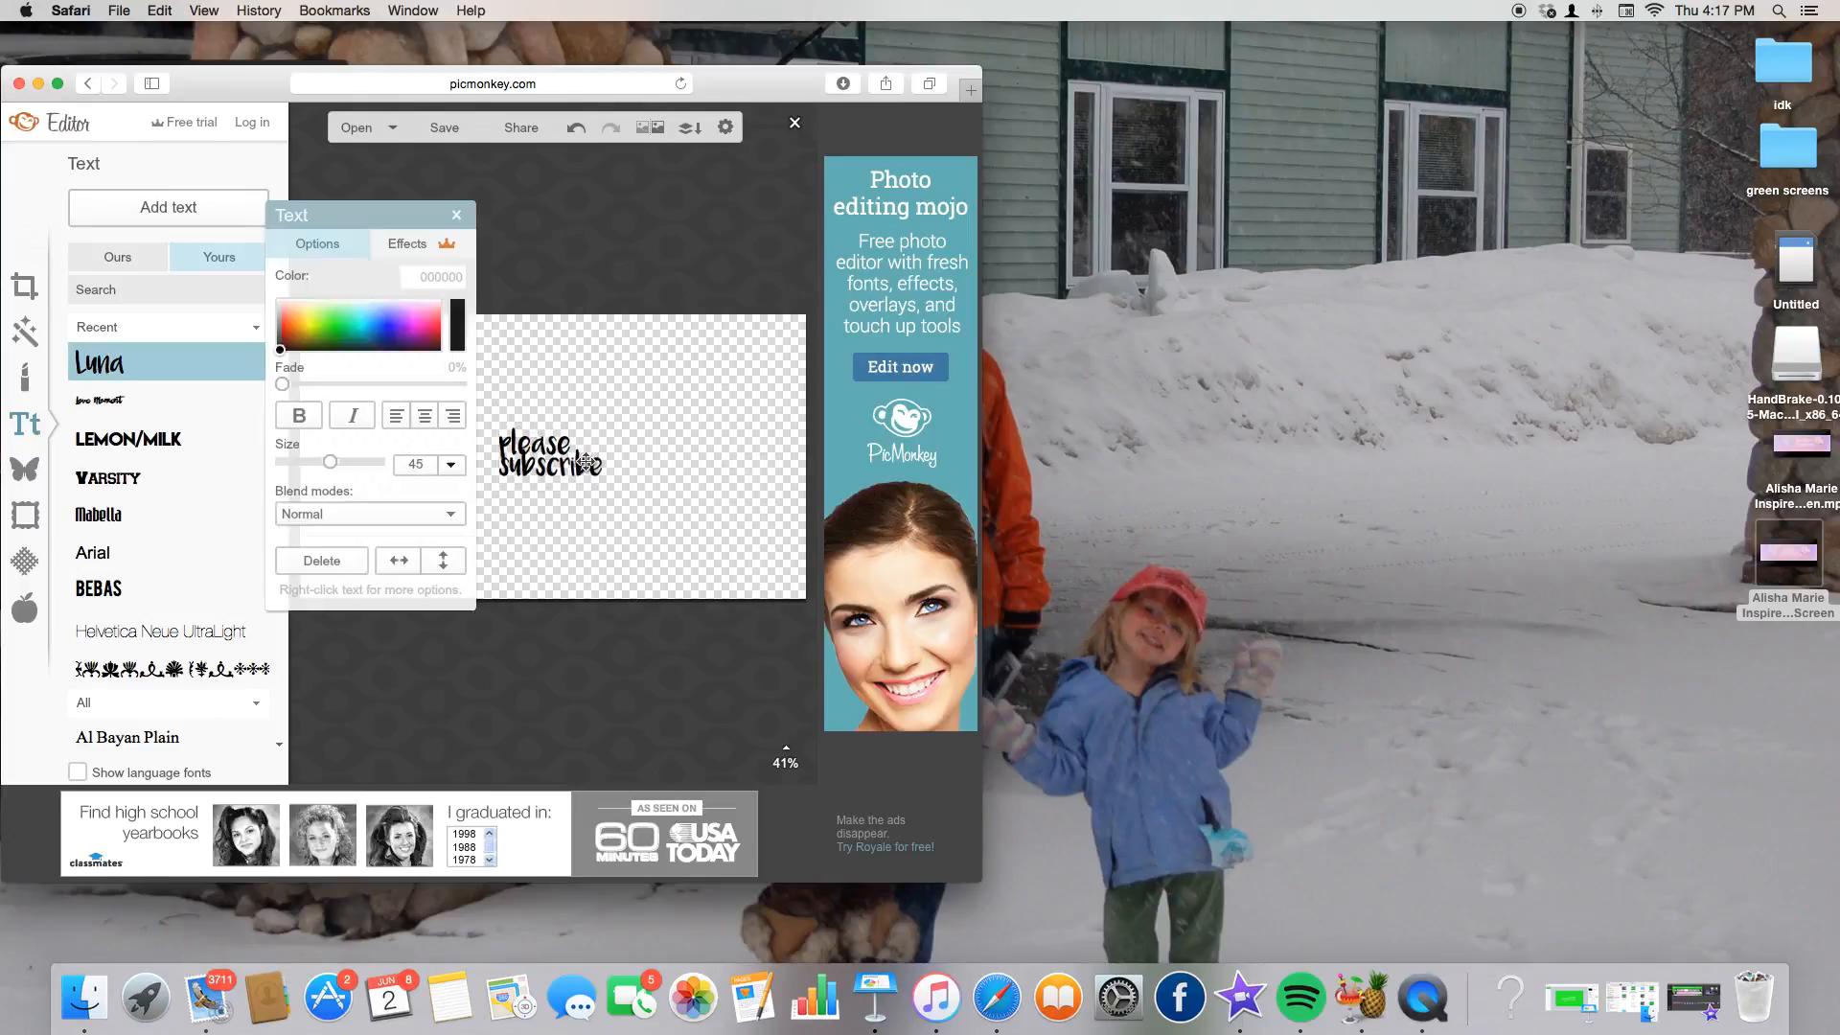
drag(661, 458, 716, 452)
click(548, 458)
triple_click(556, 470)
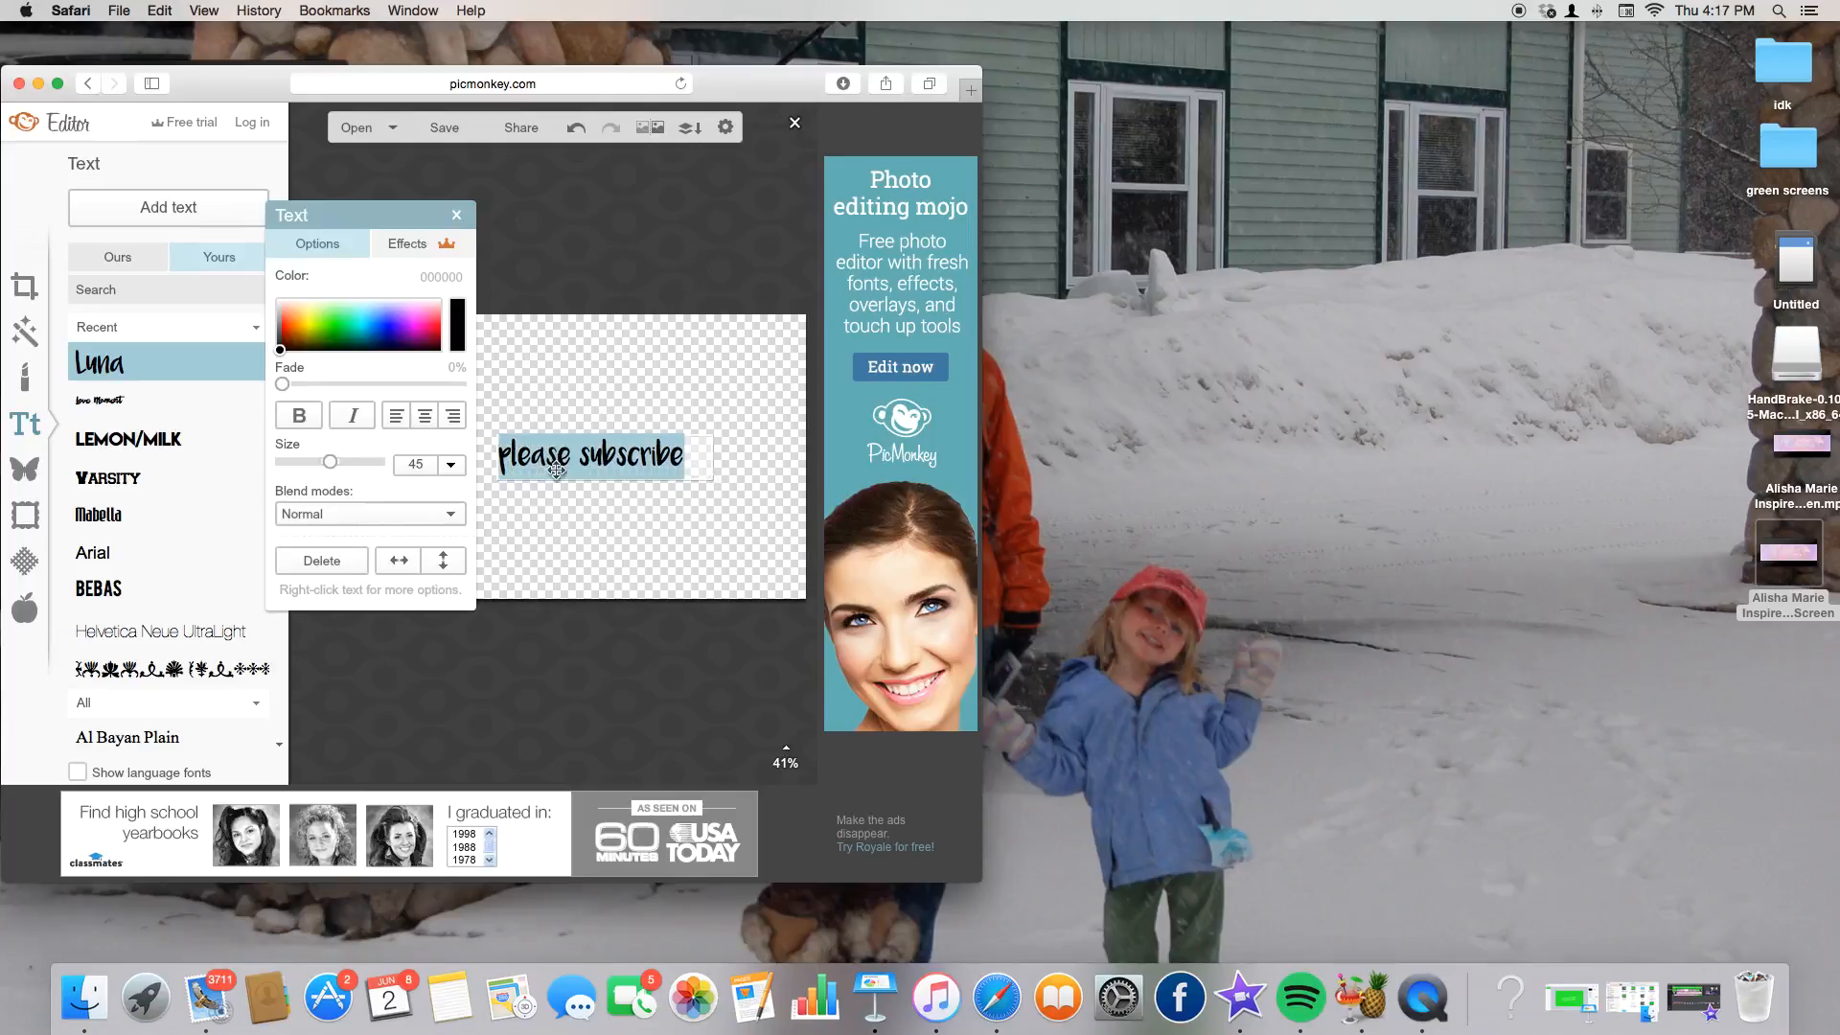
click(454, 470)
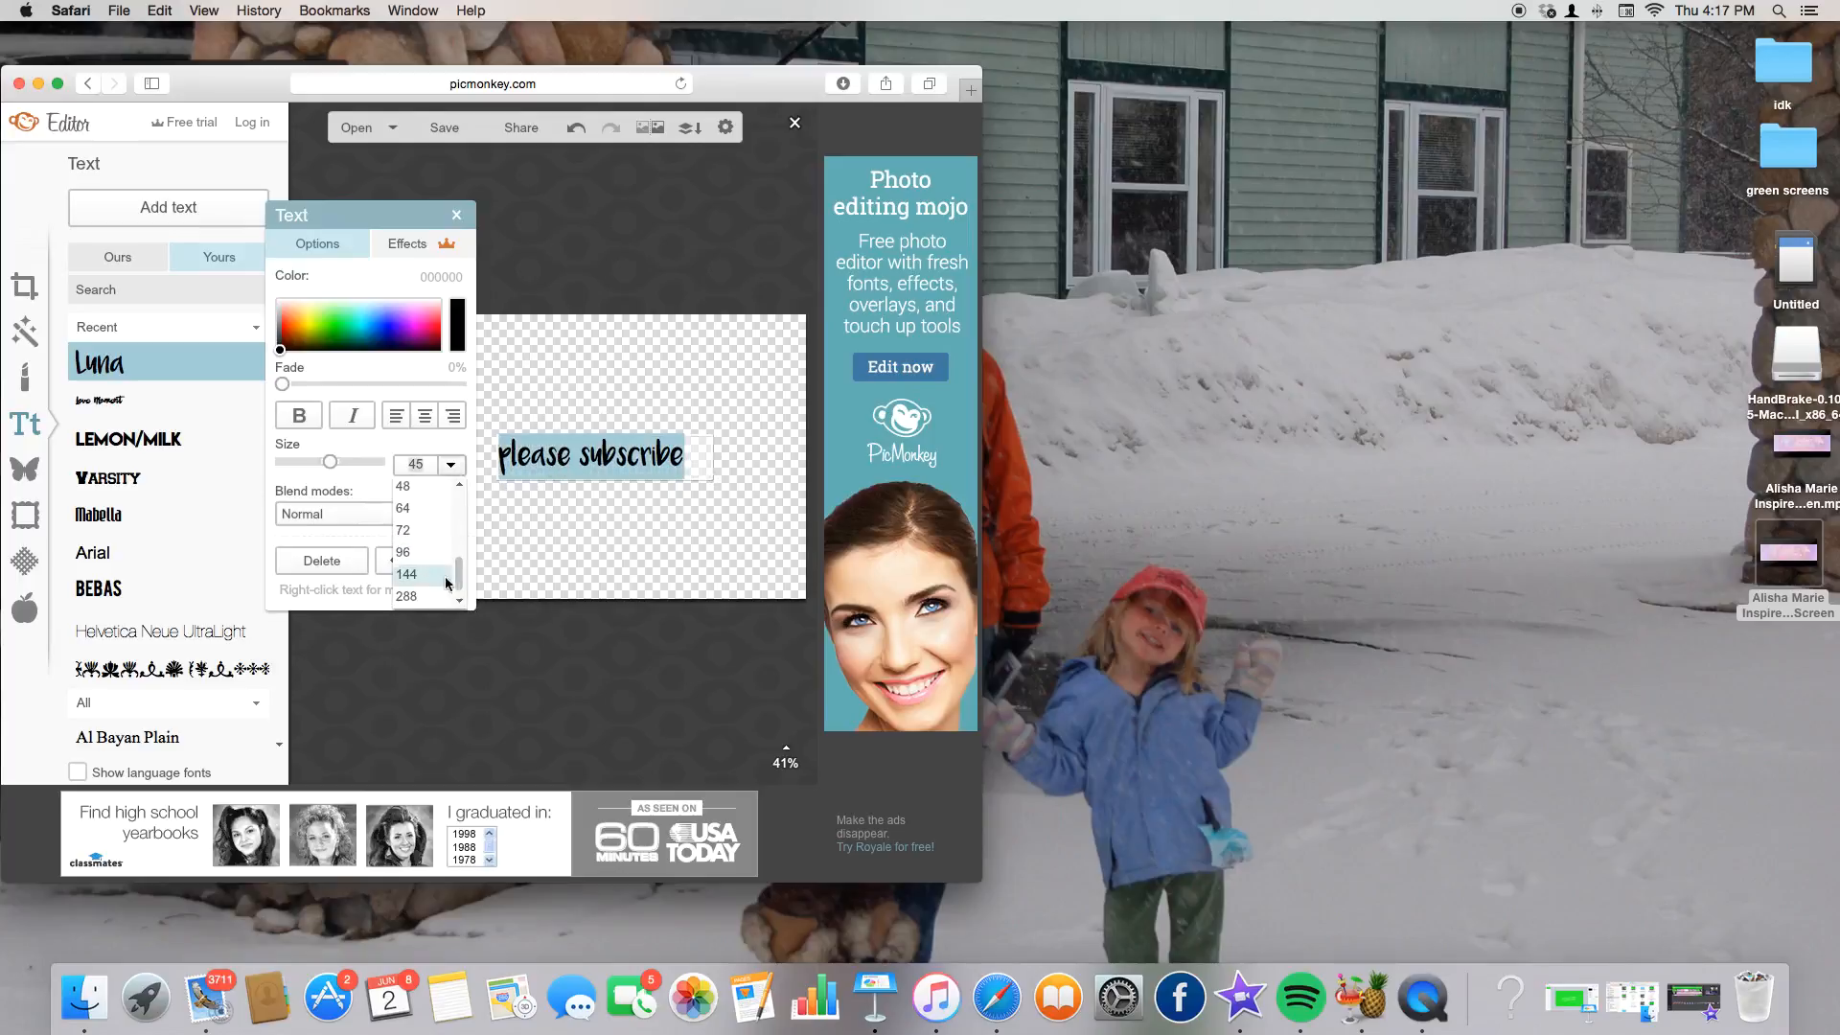
click(422, 575)
Widen the text box so words stay whole and center it on the canvas.
click(764, 427)
click(638, 434)
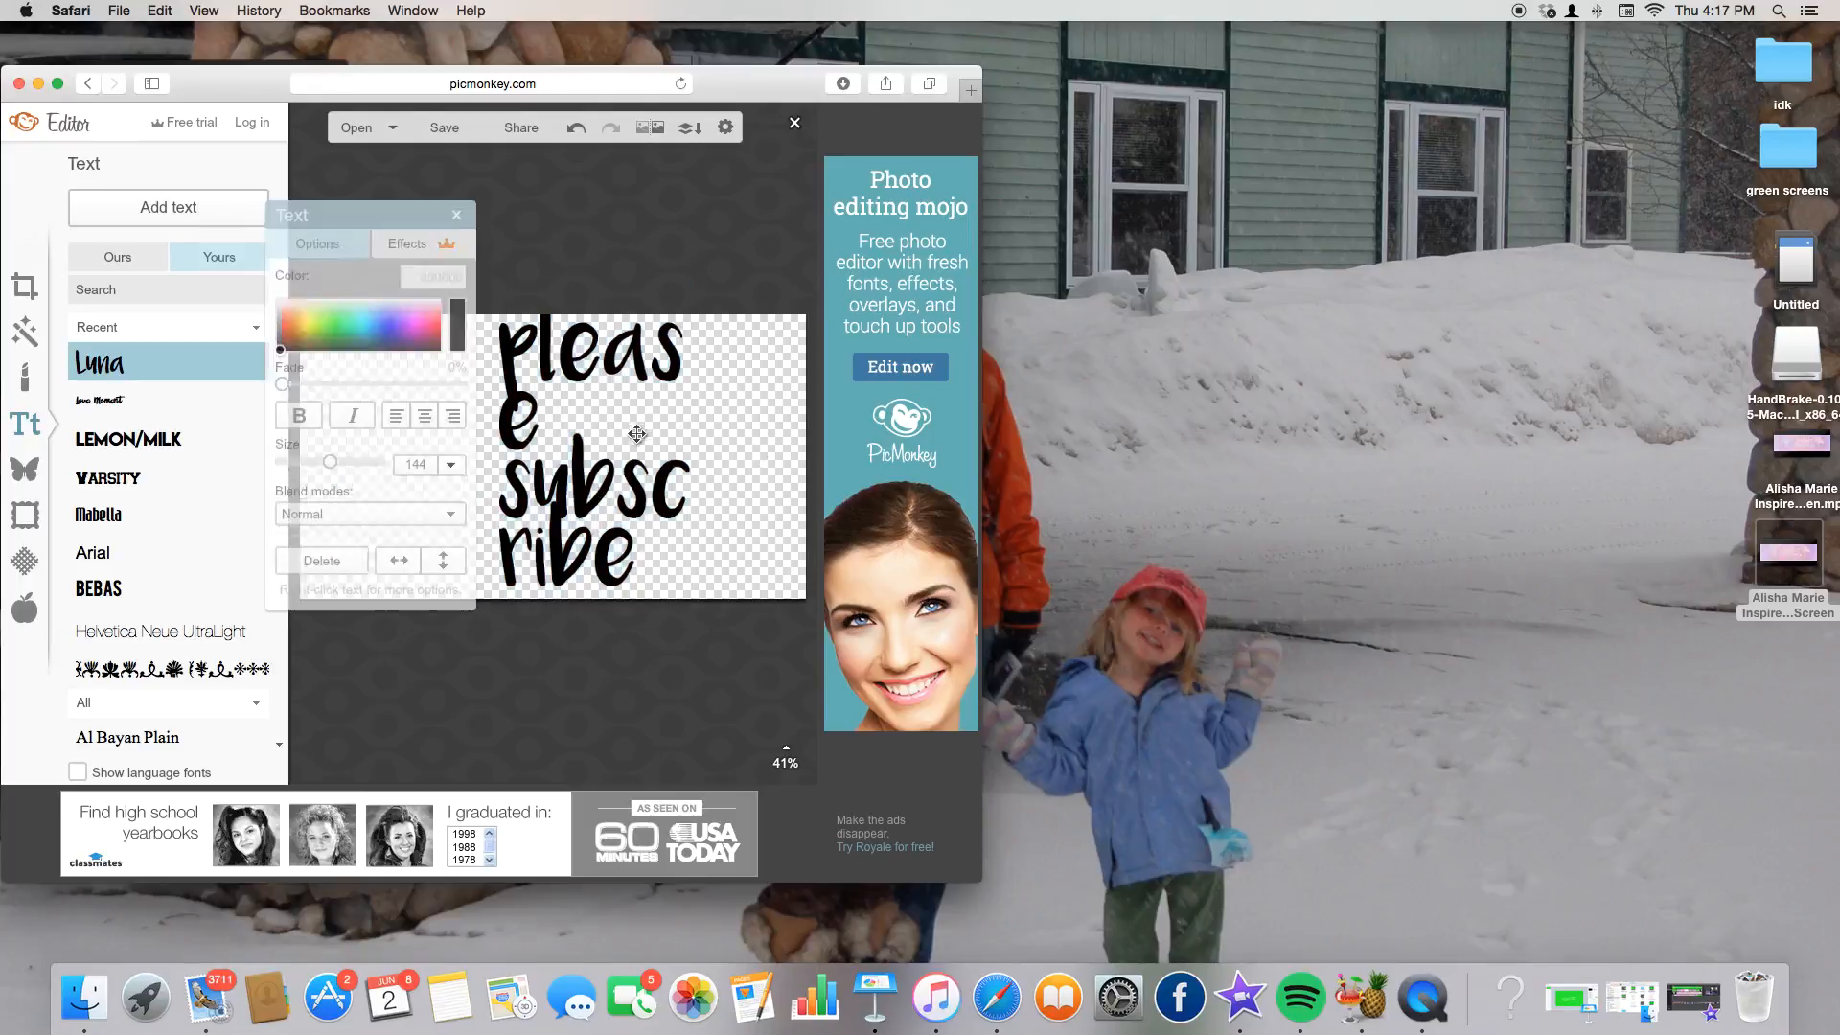
drag(713, 457, 818, 454)
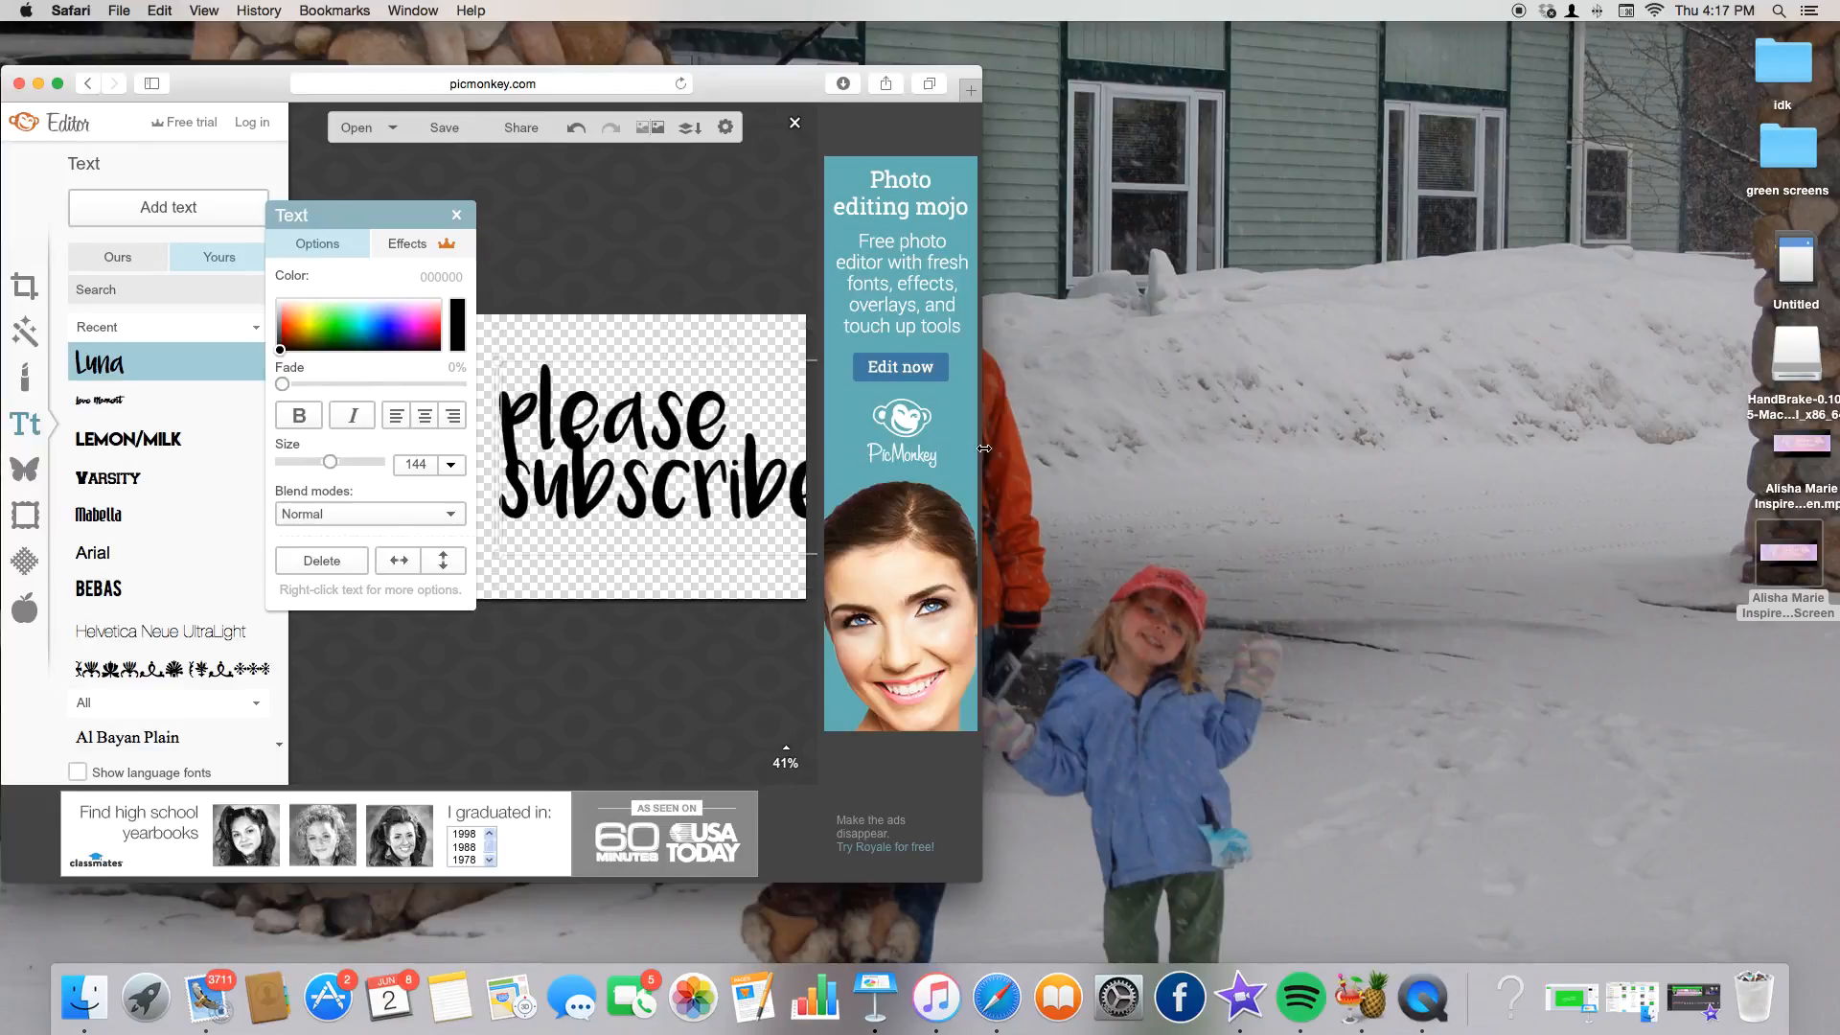
drag(641, 419, 537, 419)
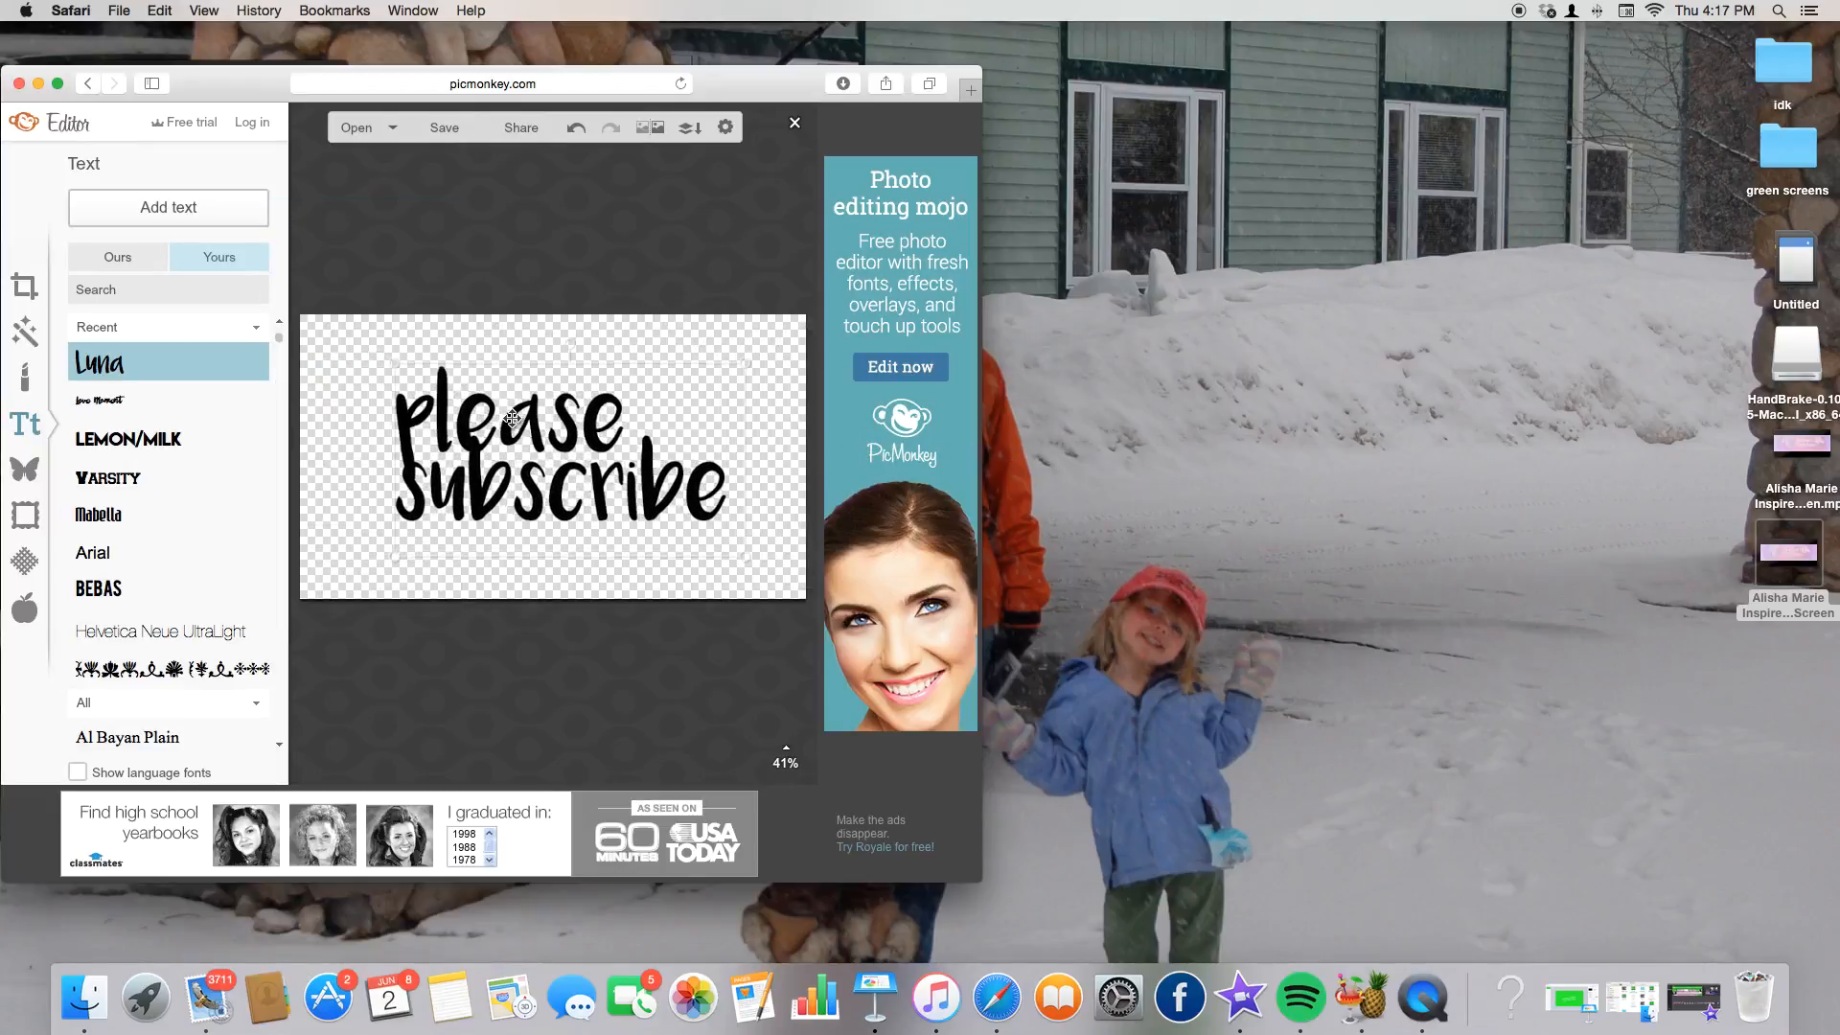
click(391, 333)
click(479, 431)
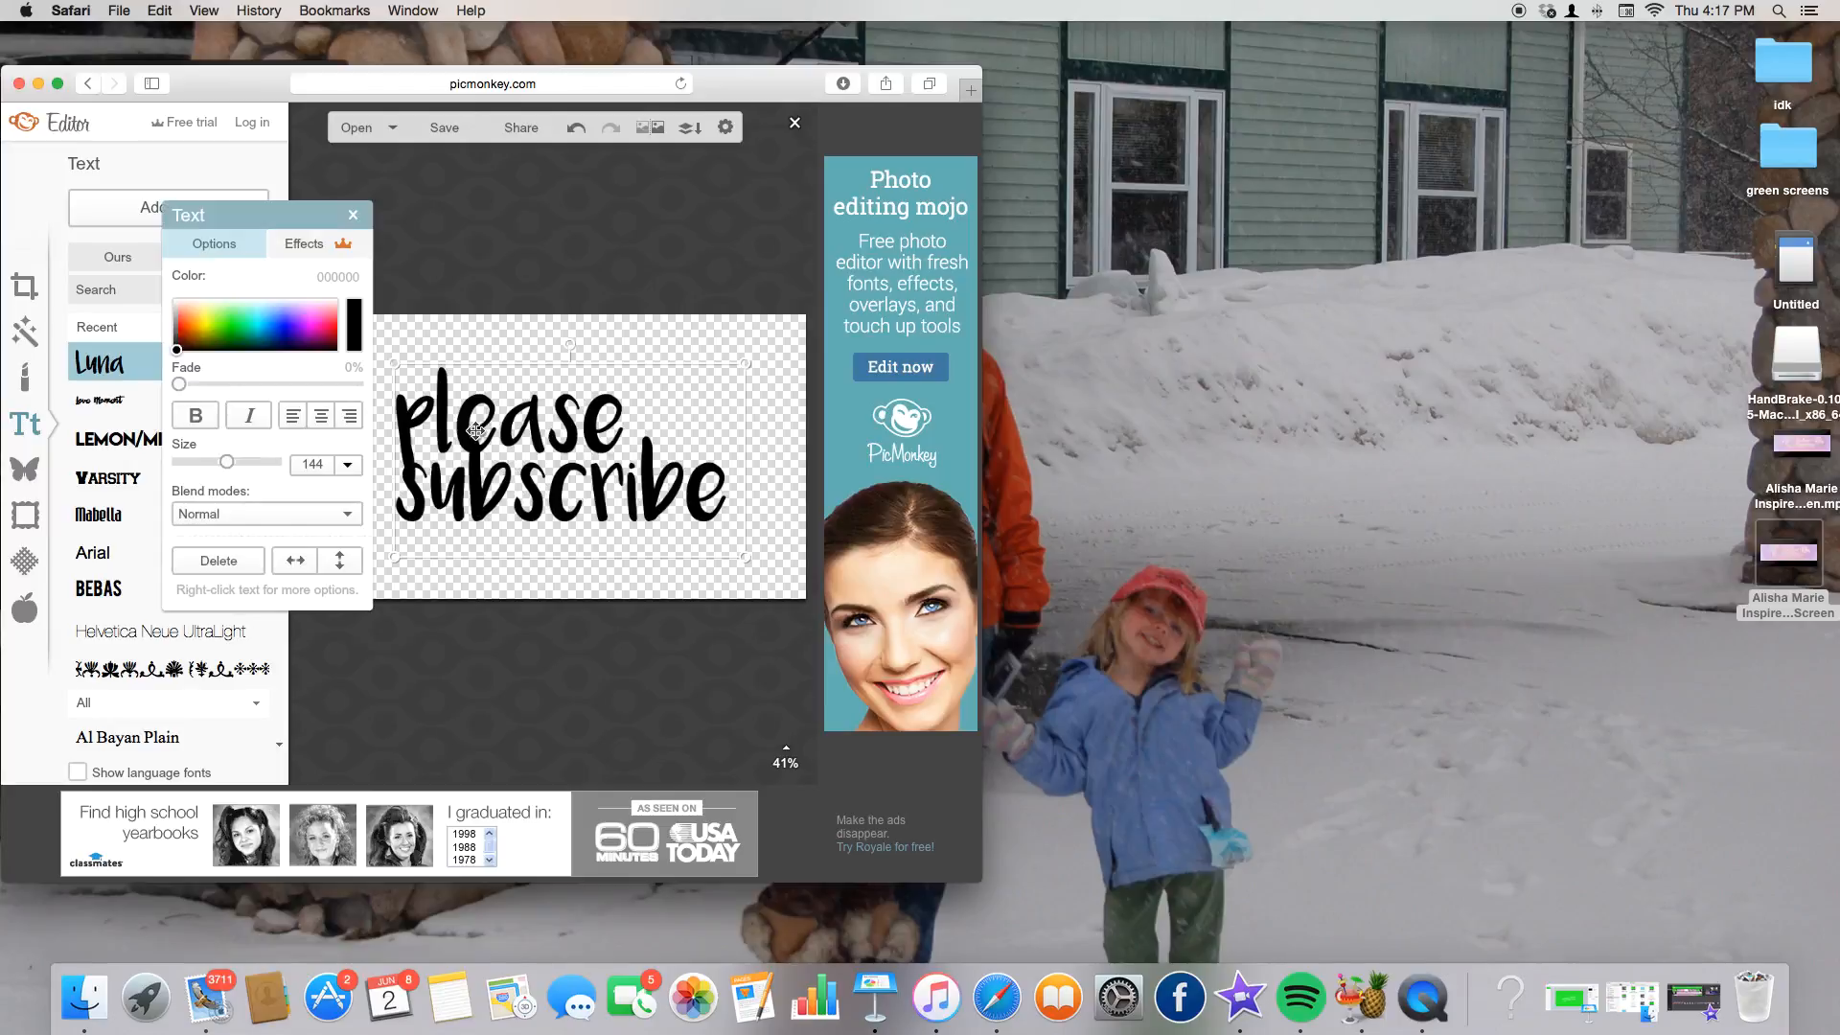
Colour the whole text purple (797cff) and bring up the save options.
click(466, 426)
double_click(583, 422)
click(645, 411)
click(587, 329)
double_click(585, 427)
click(269, 319)
click(284, 314)
click(506, 291)
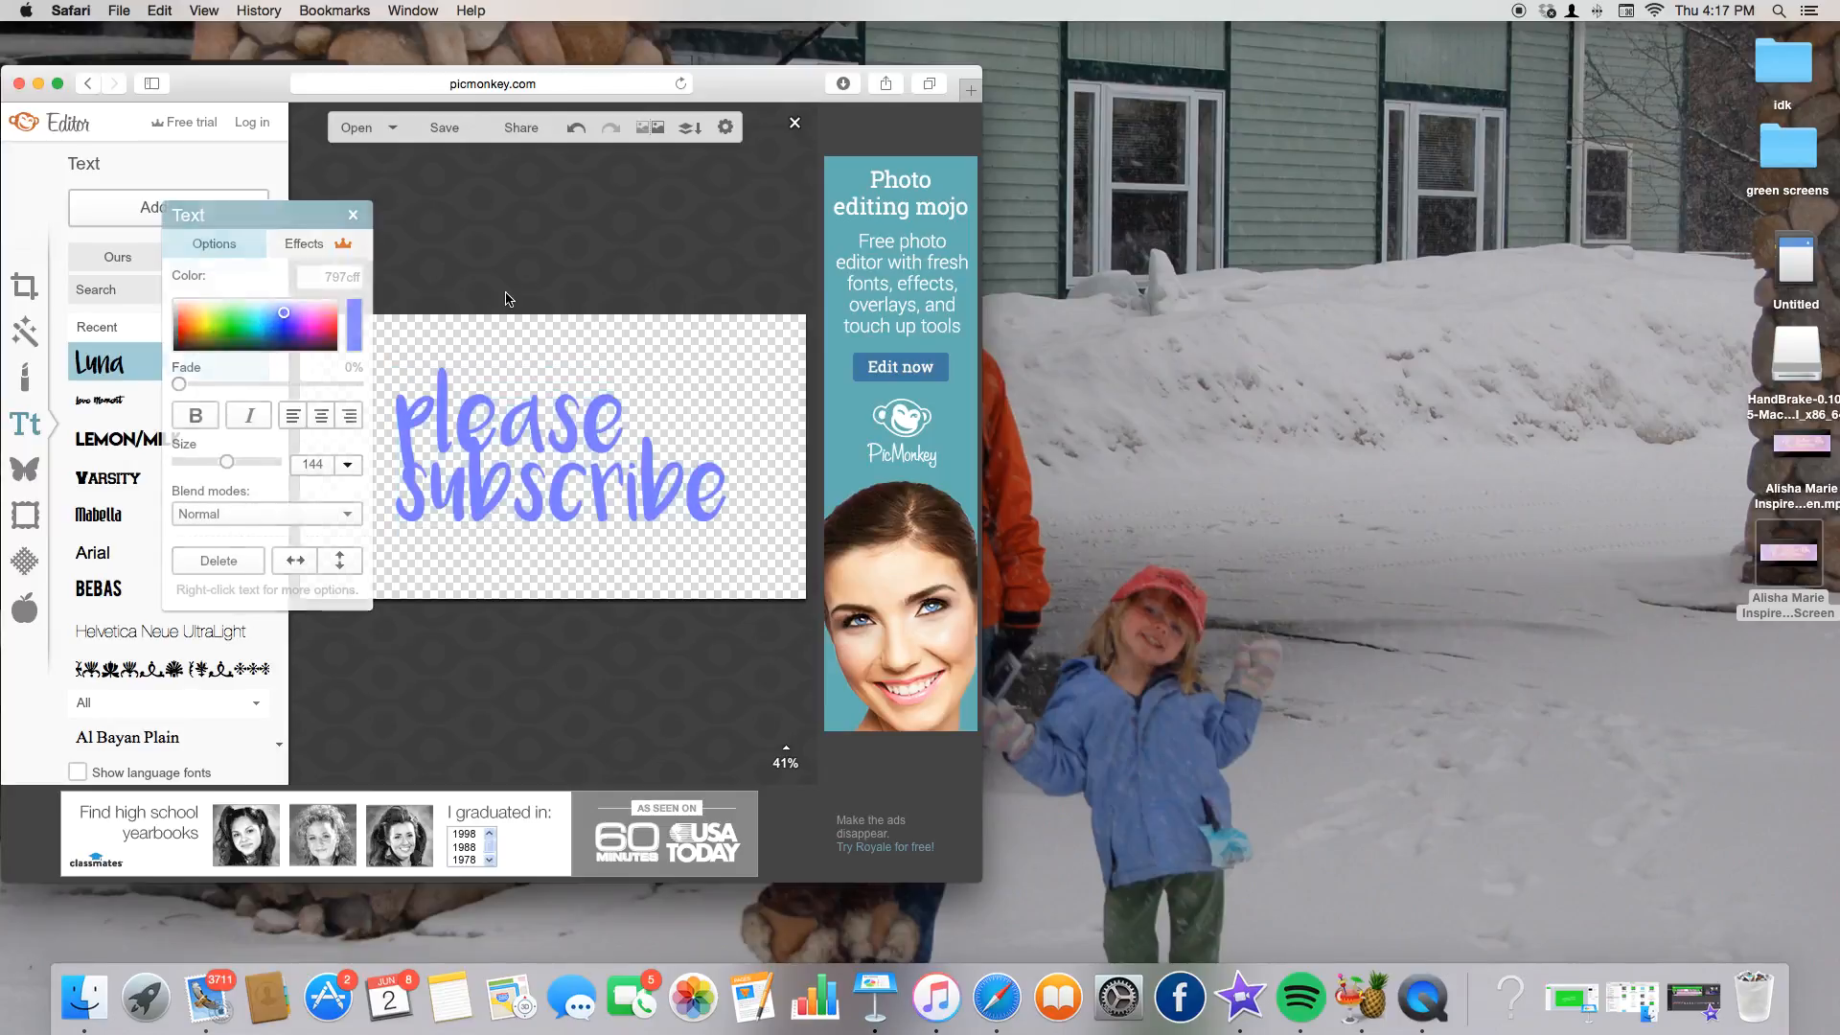
click(445, 128)
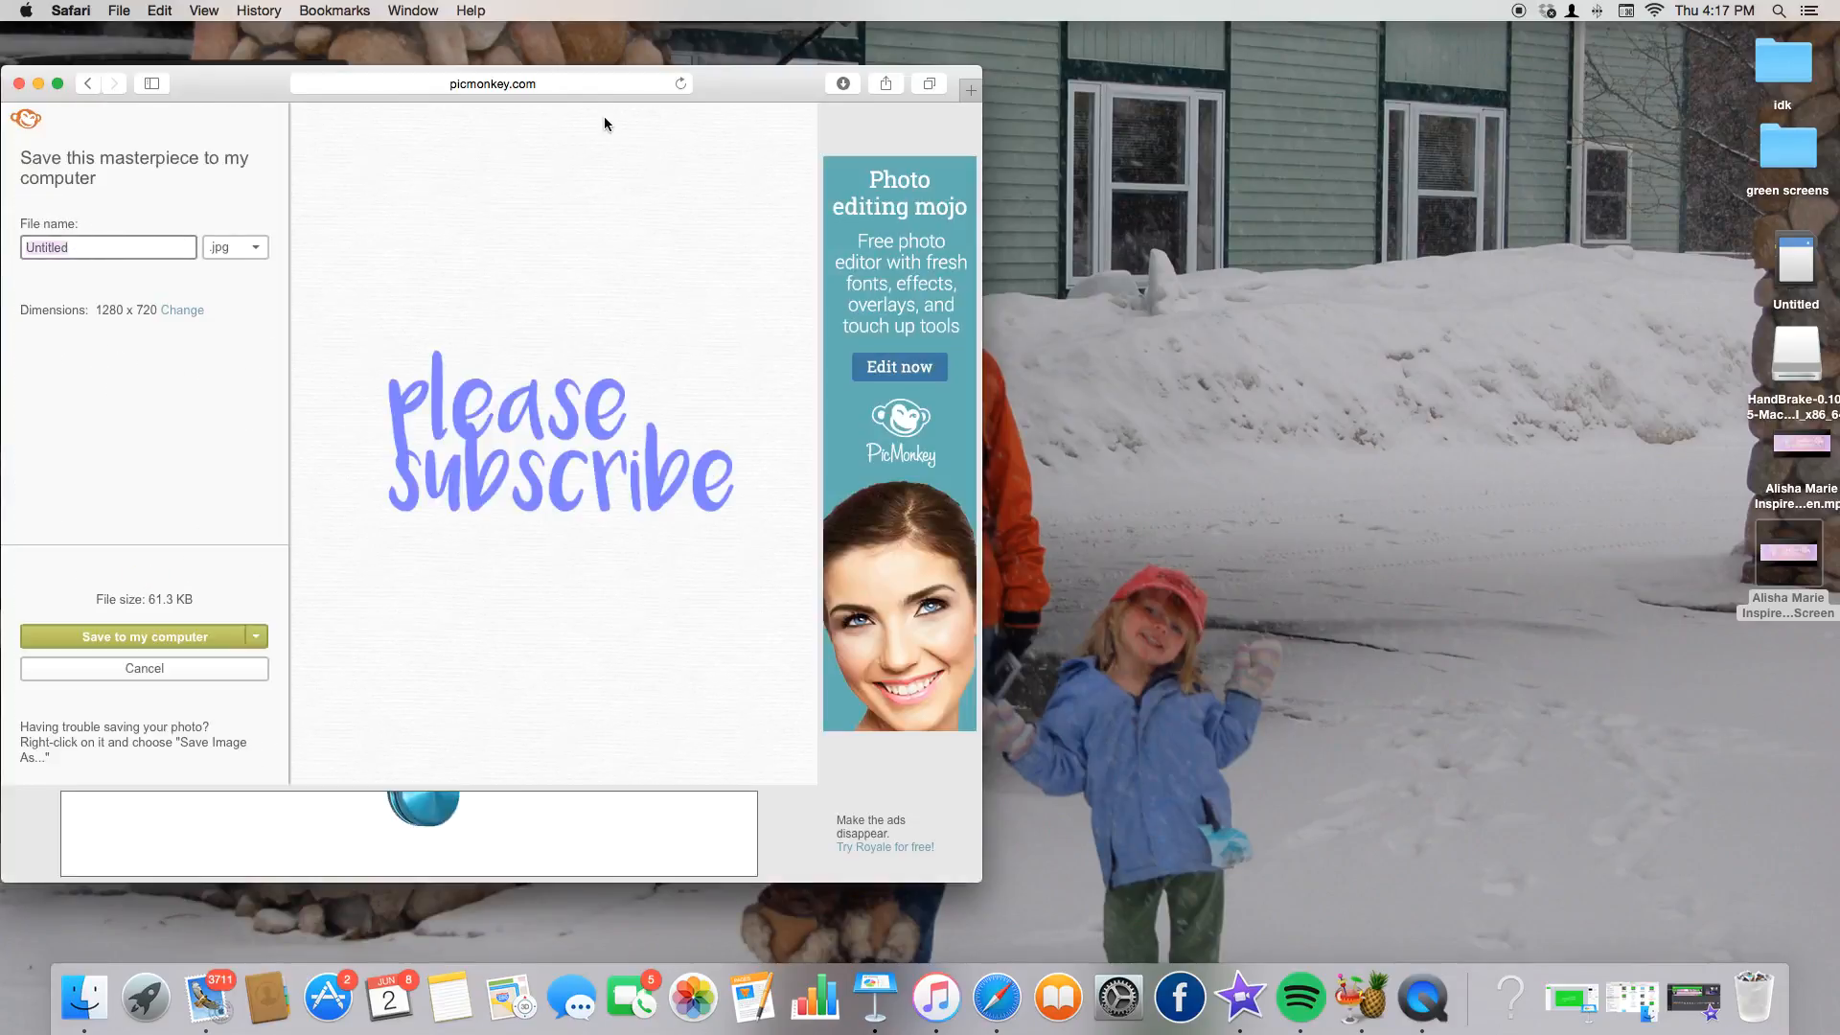
Save the design as 'please subscribe.png' on the Desktop.
text(please subscribe)
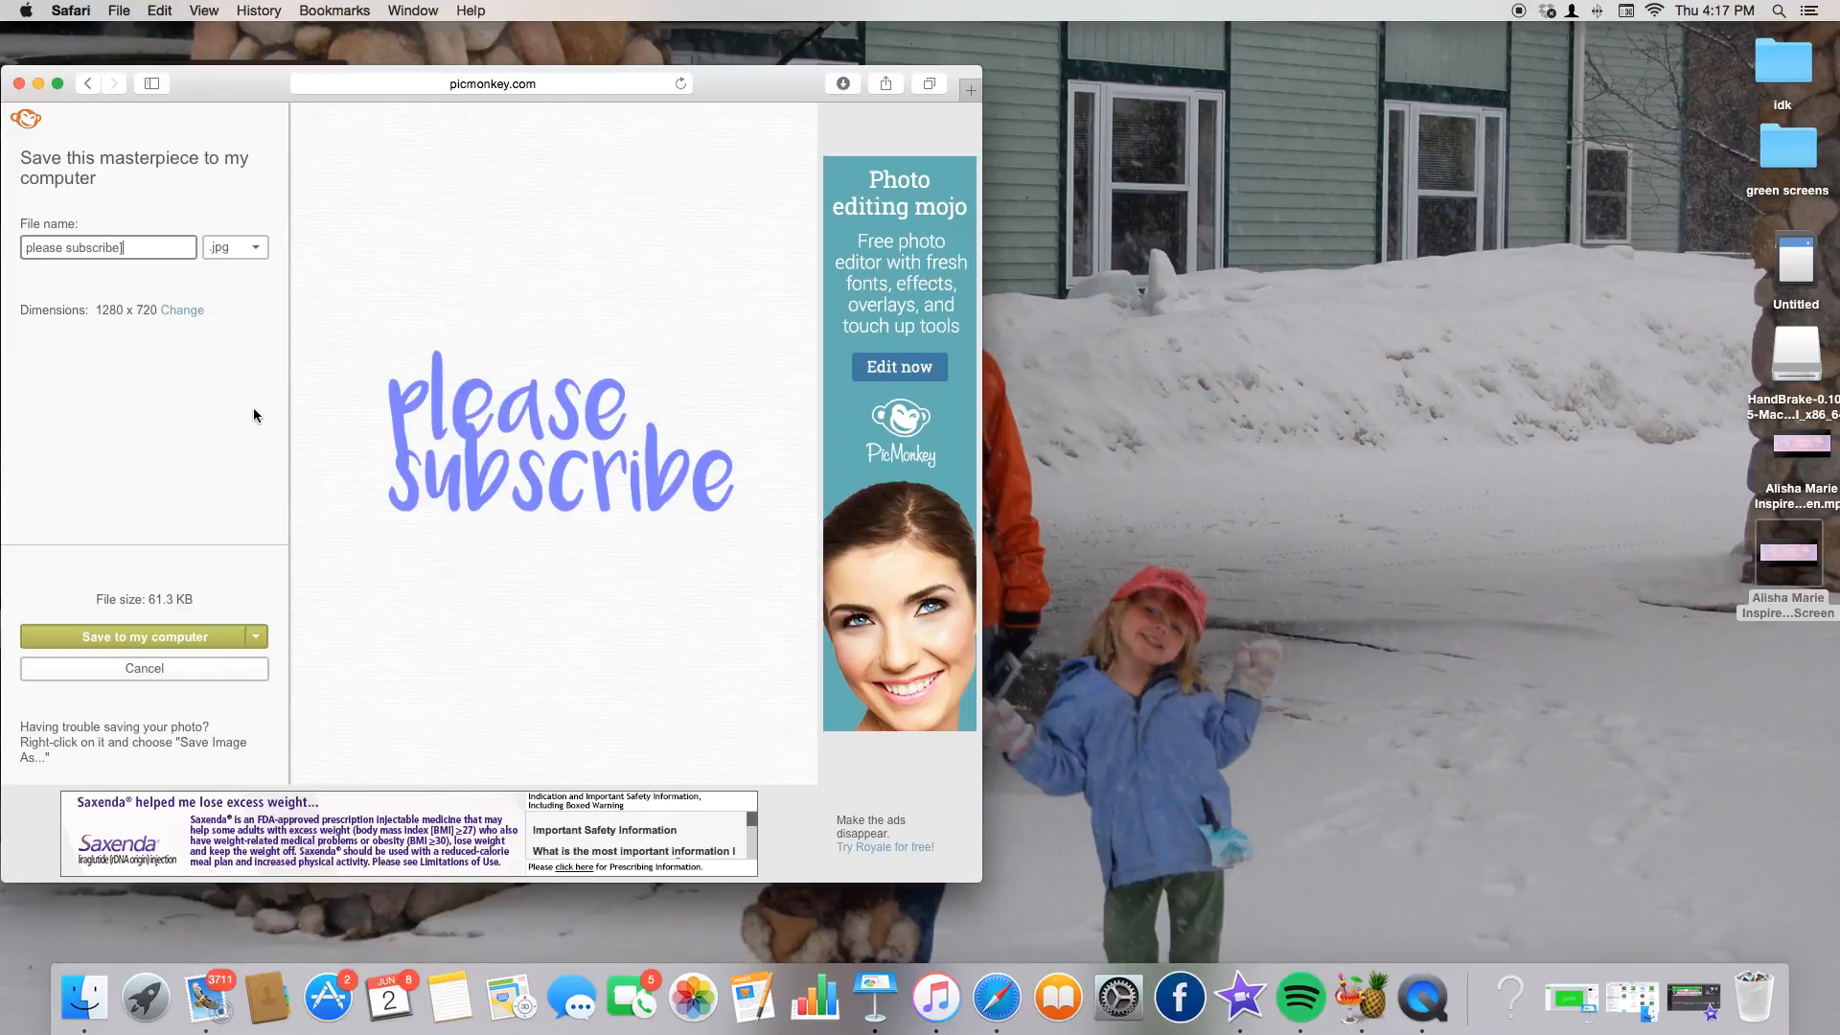
click(161, 638)
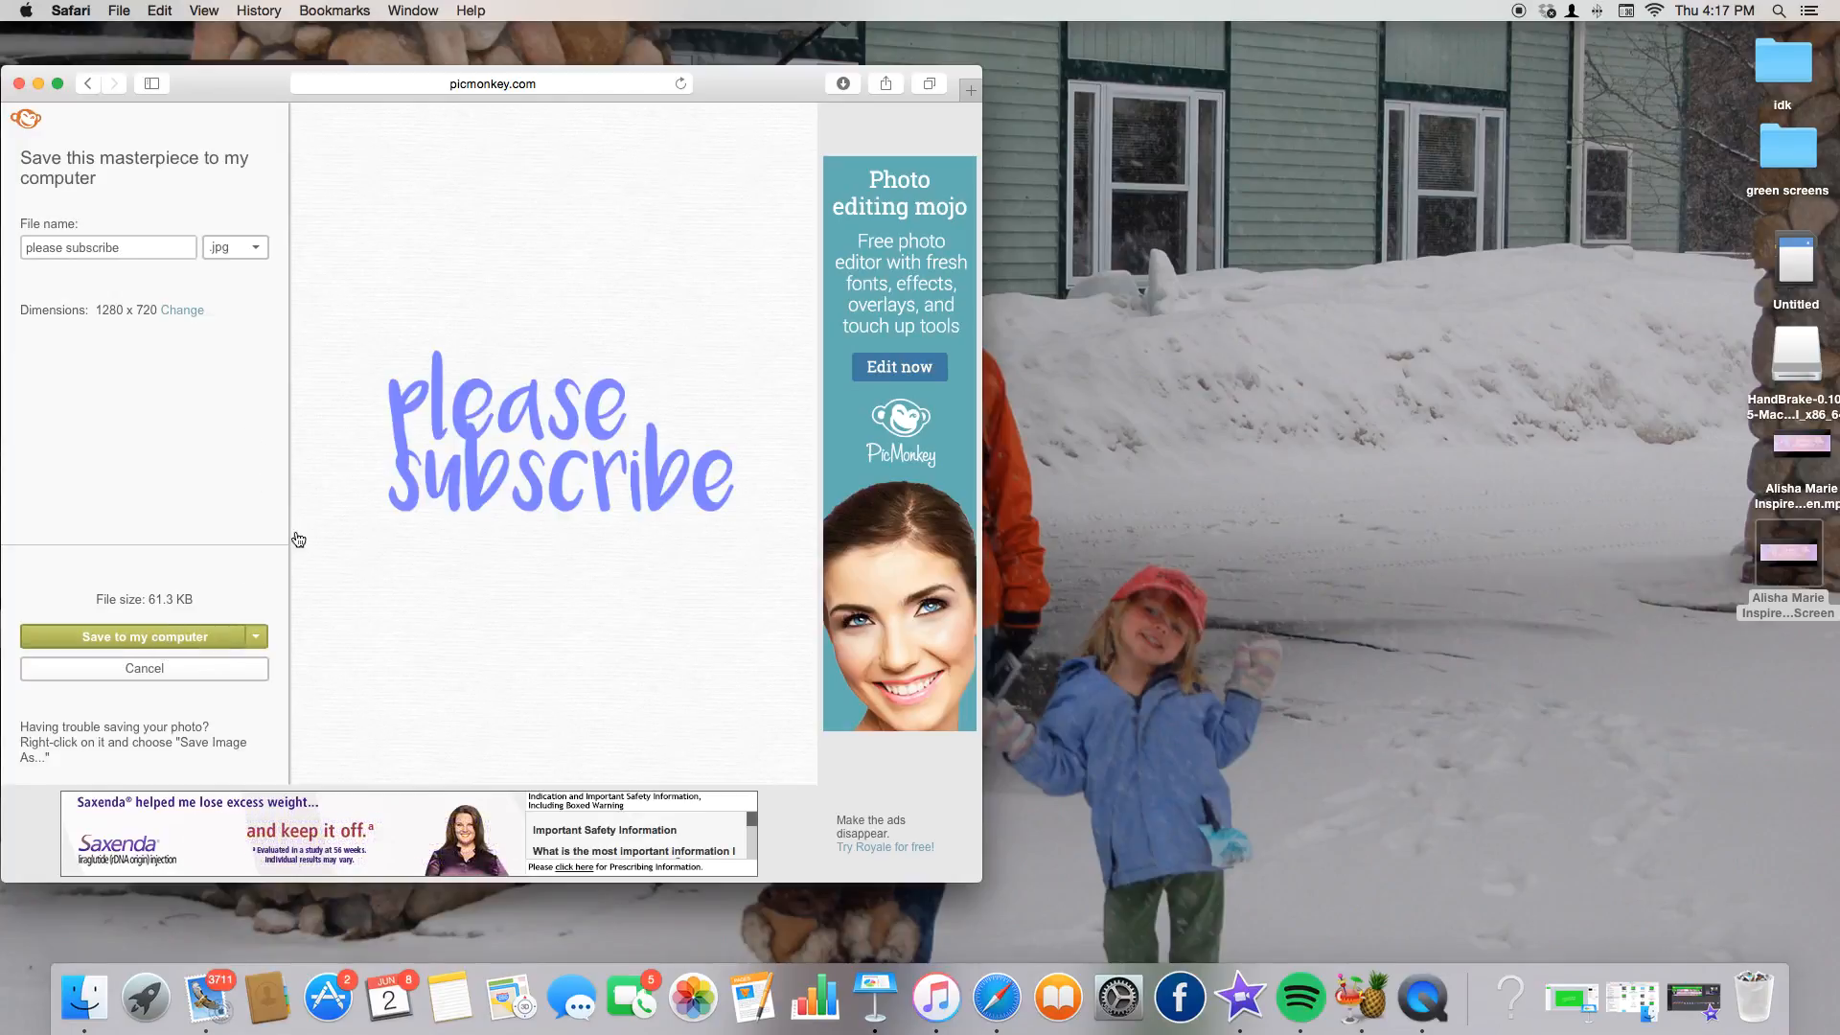
click(197, 639)
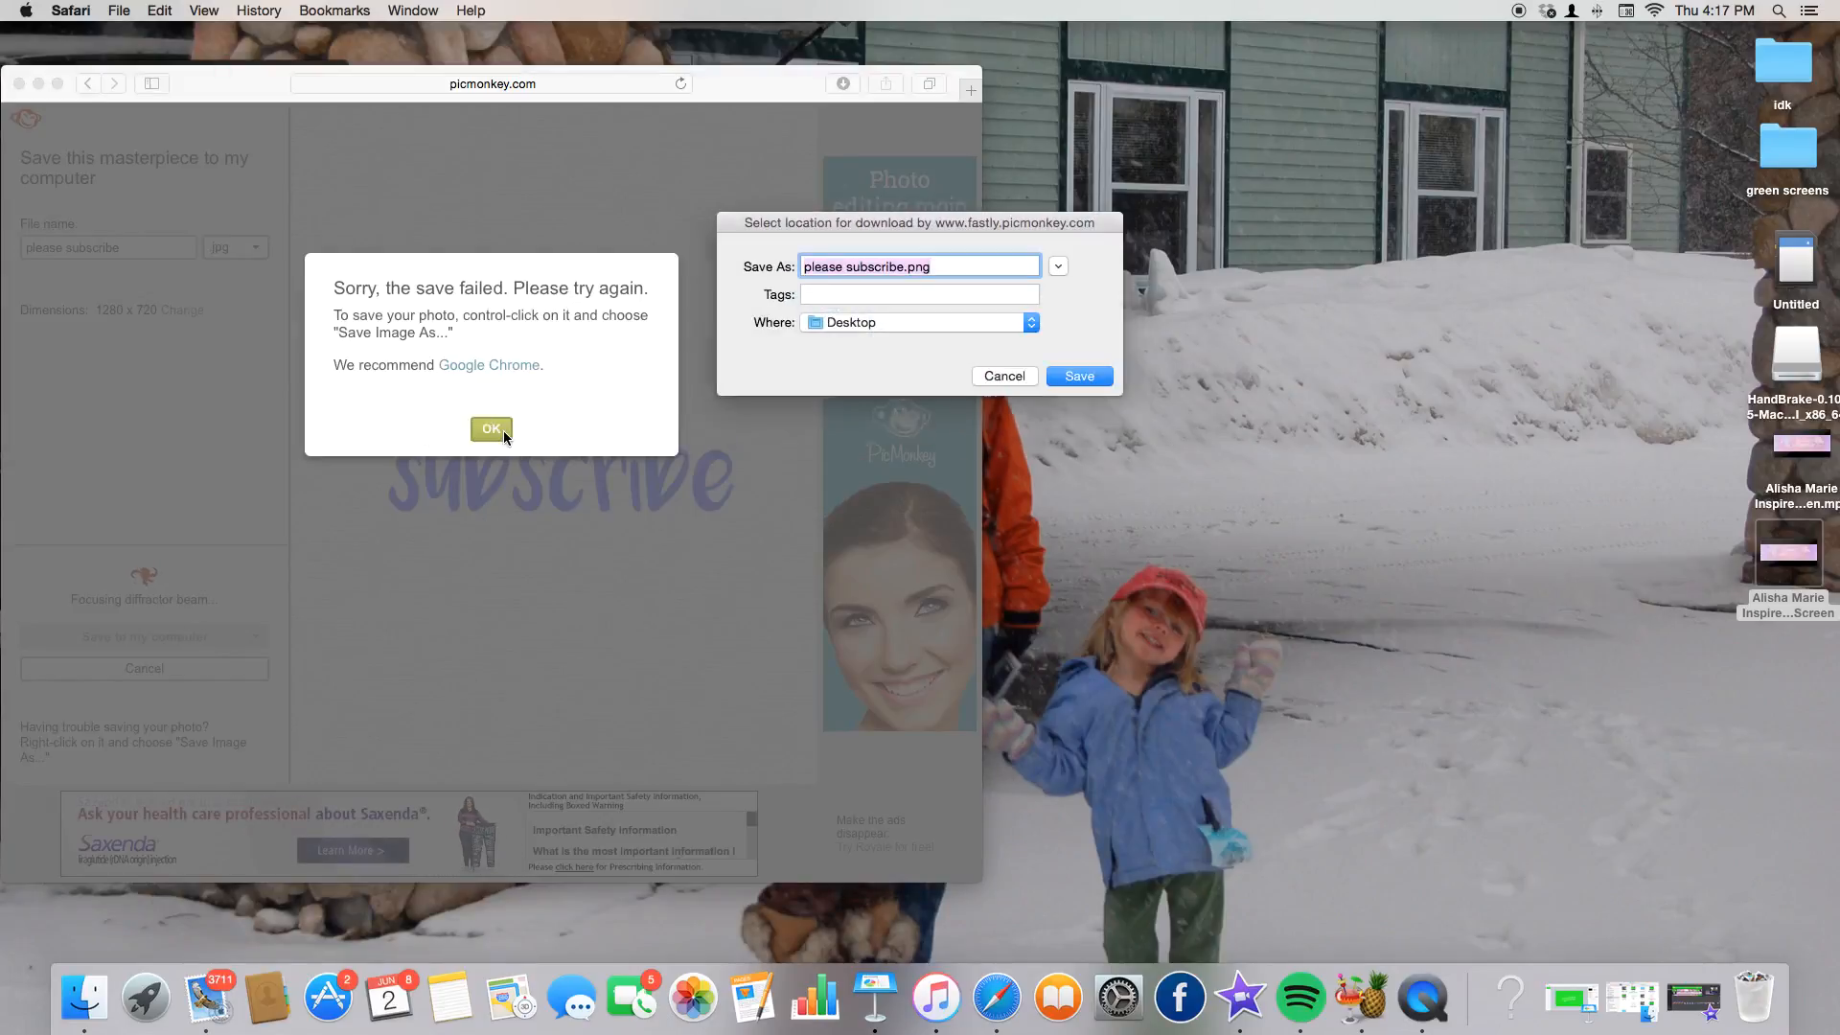
click(1080, 376)
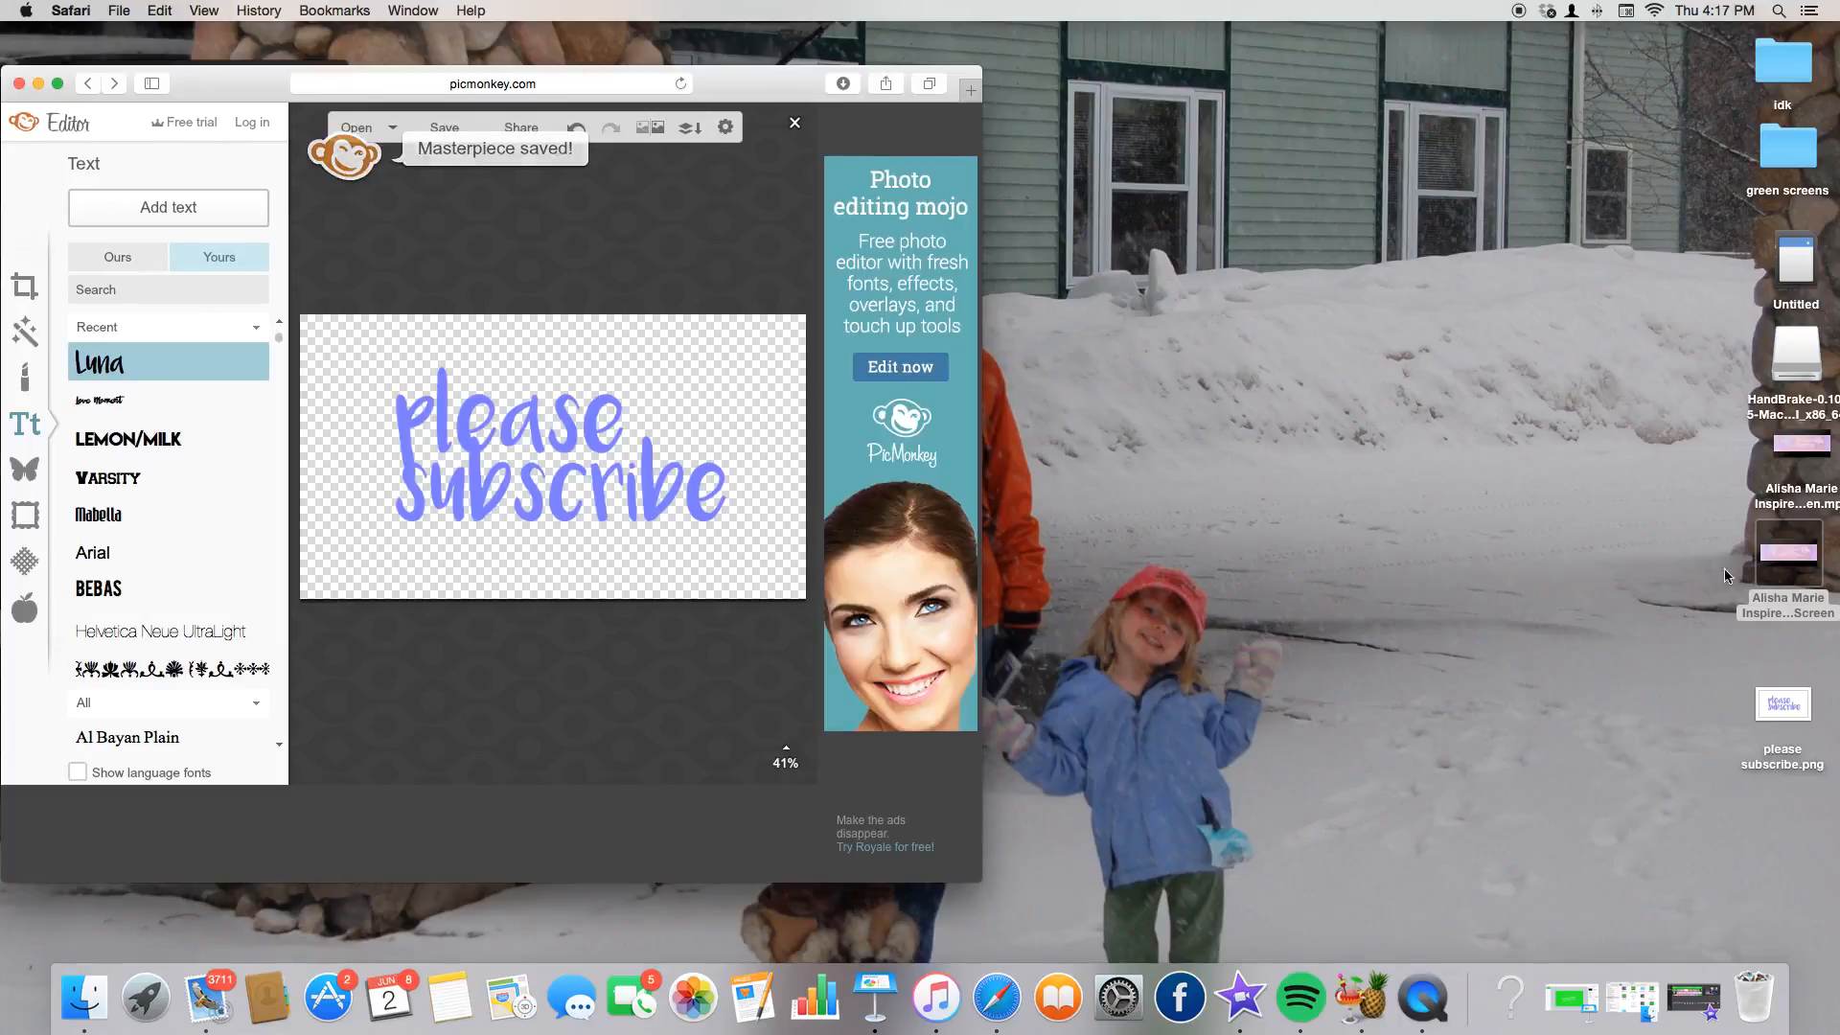
Drag please subscribe.png above the last timeline clip and make it a Picture in Picture overlay.
drag(1783, 707, 1322, 614)
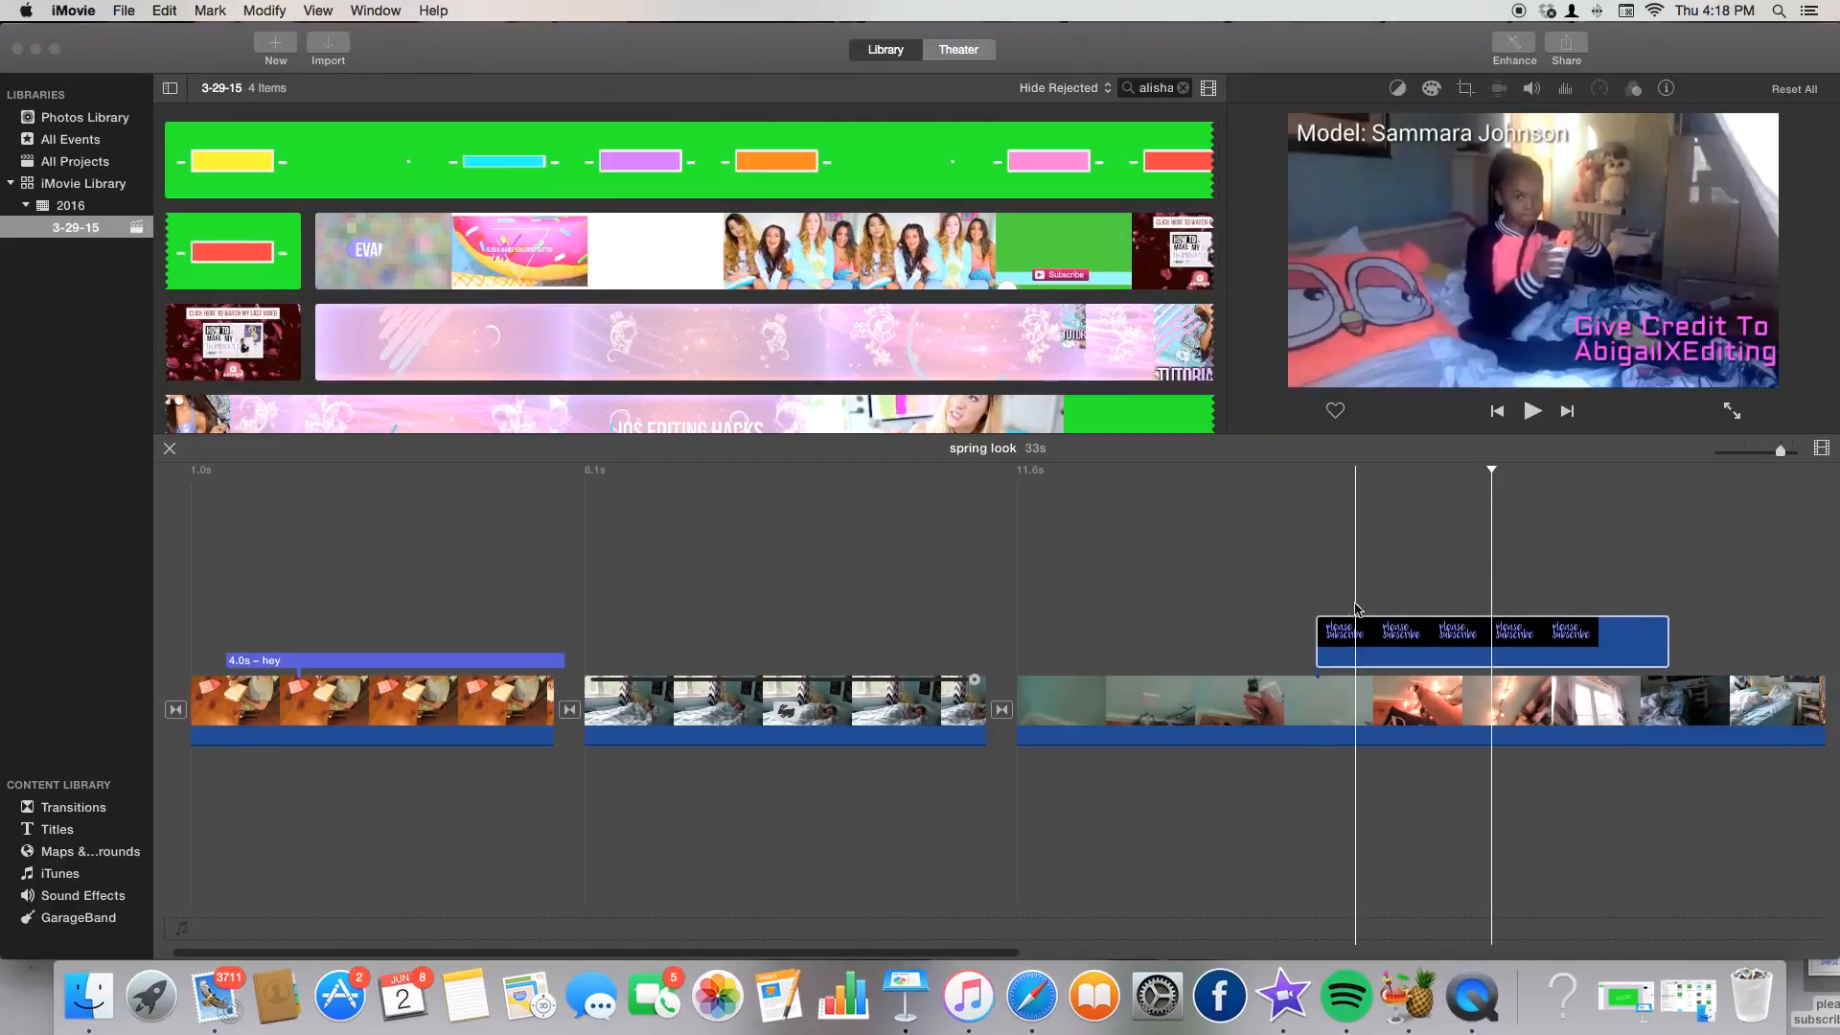
click(1323, 625)
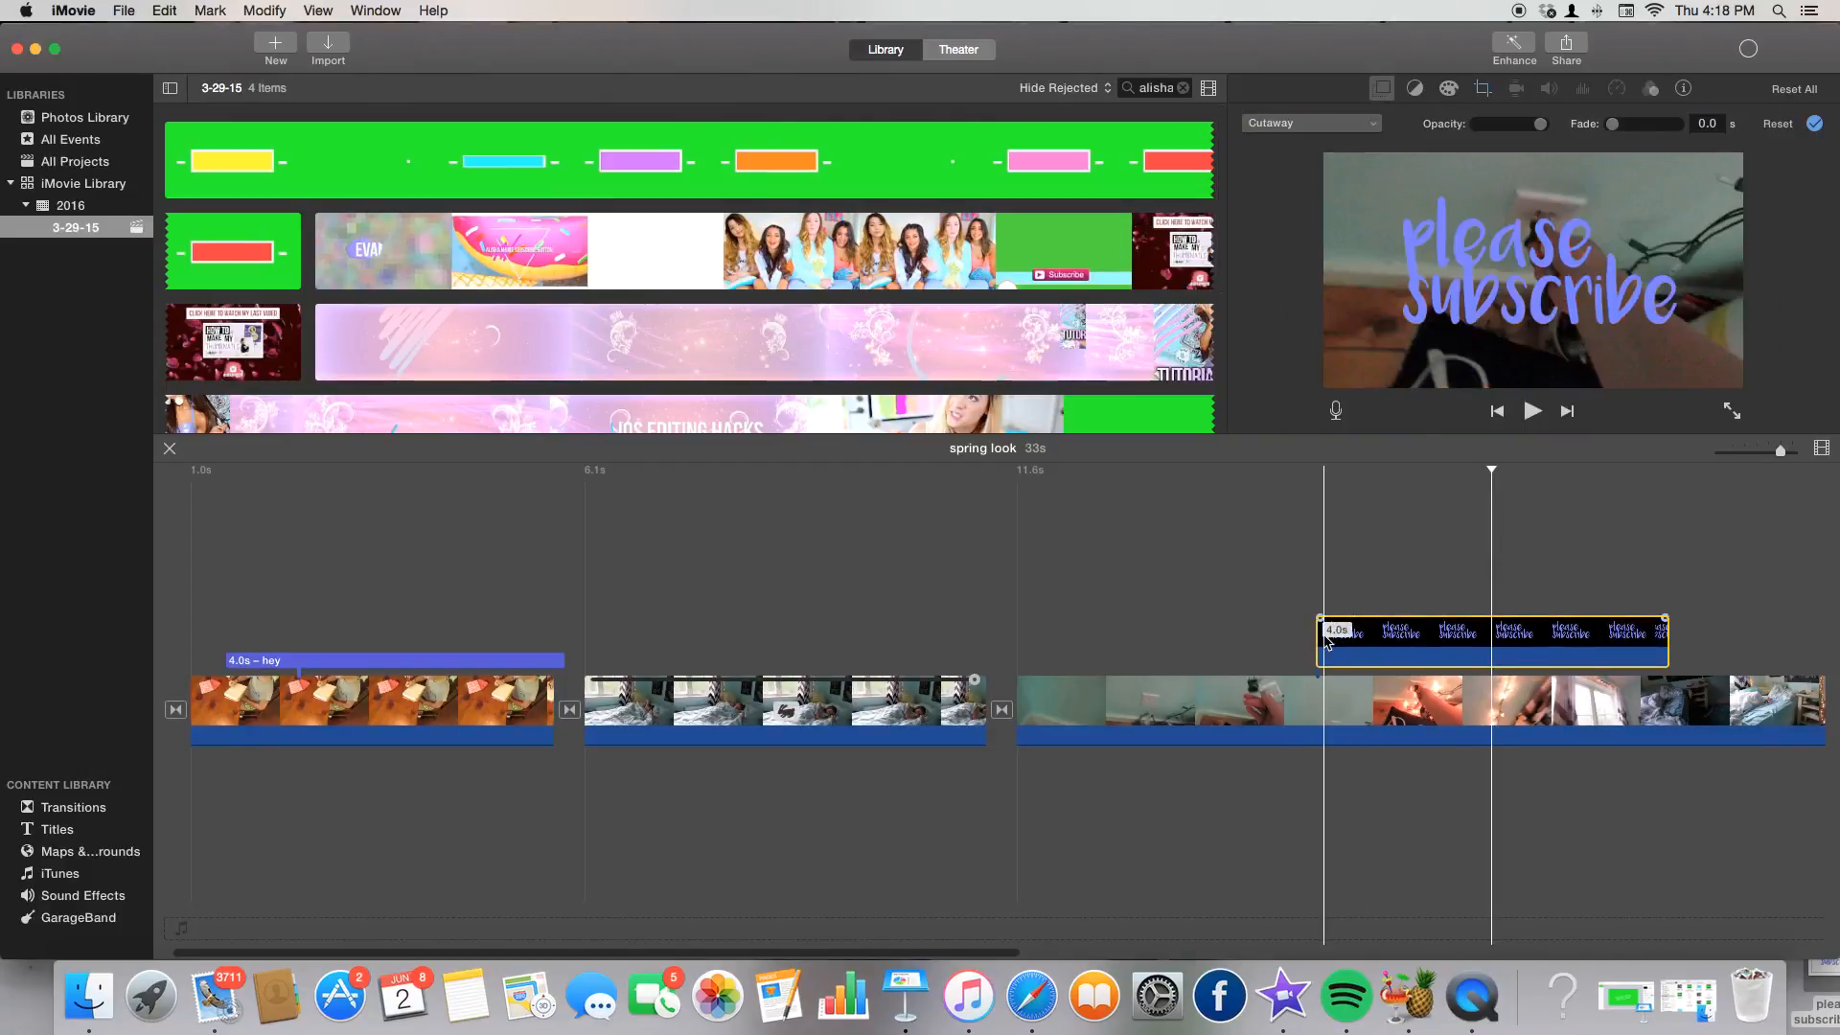
click(1323, 568)
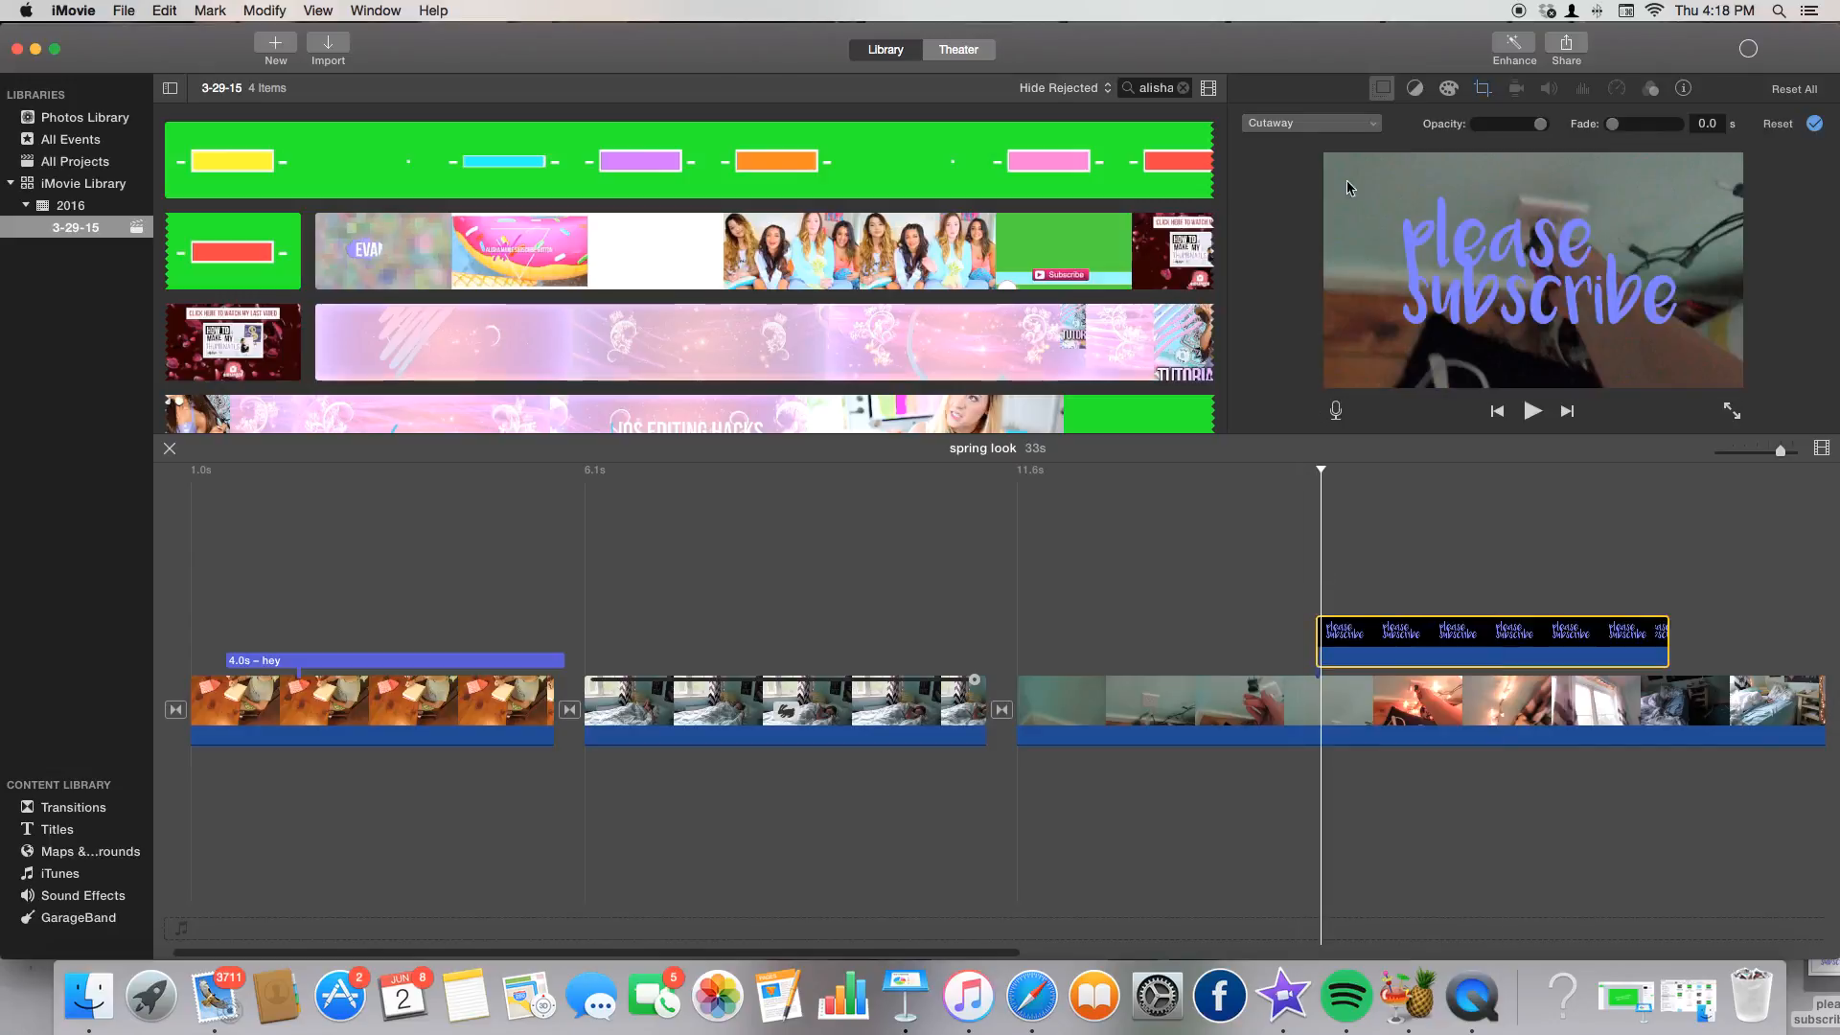
click(1343, 128)
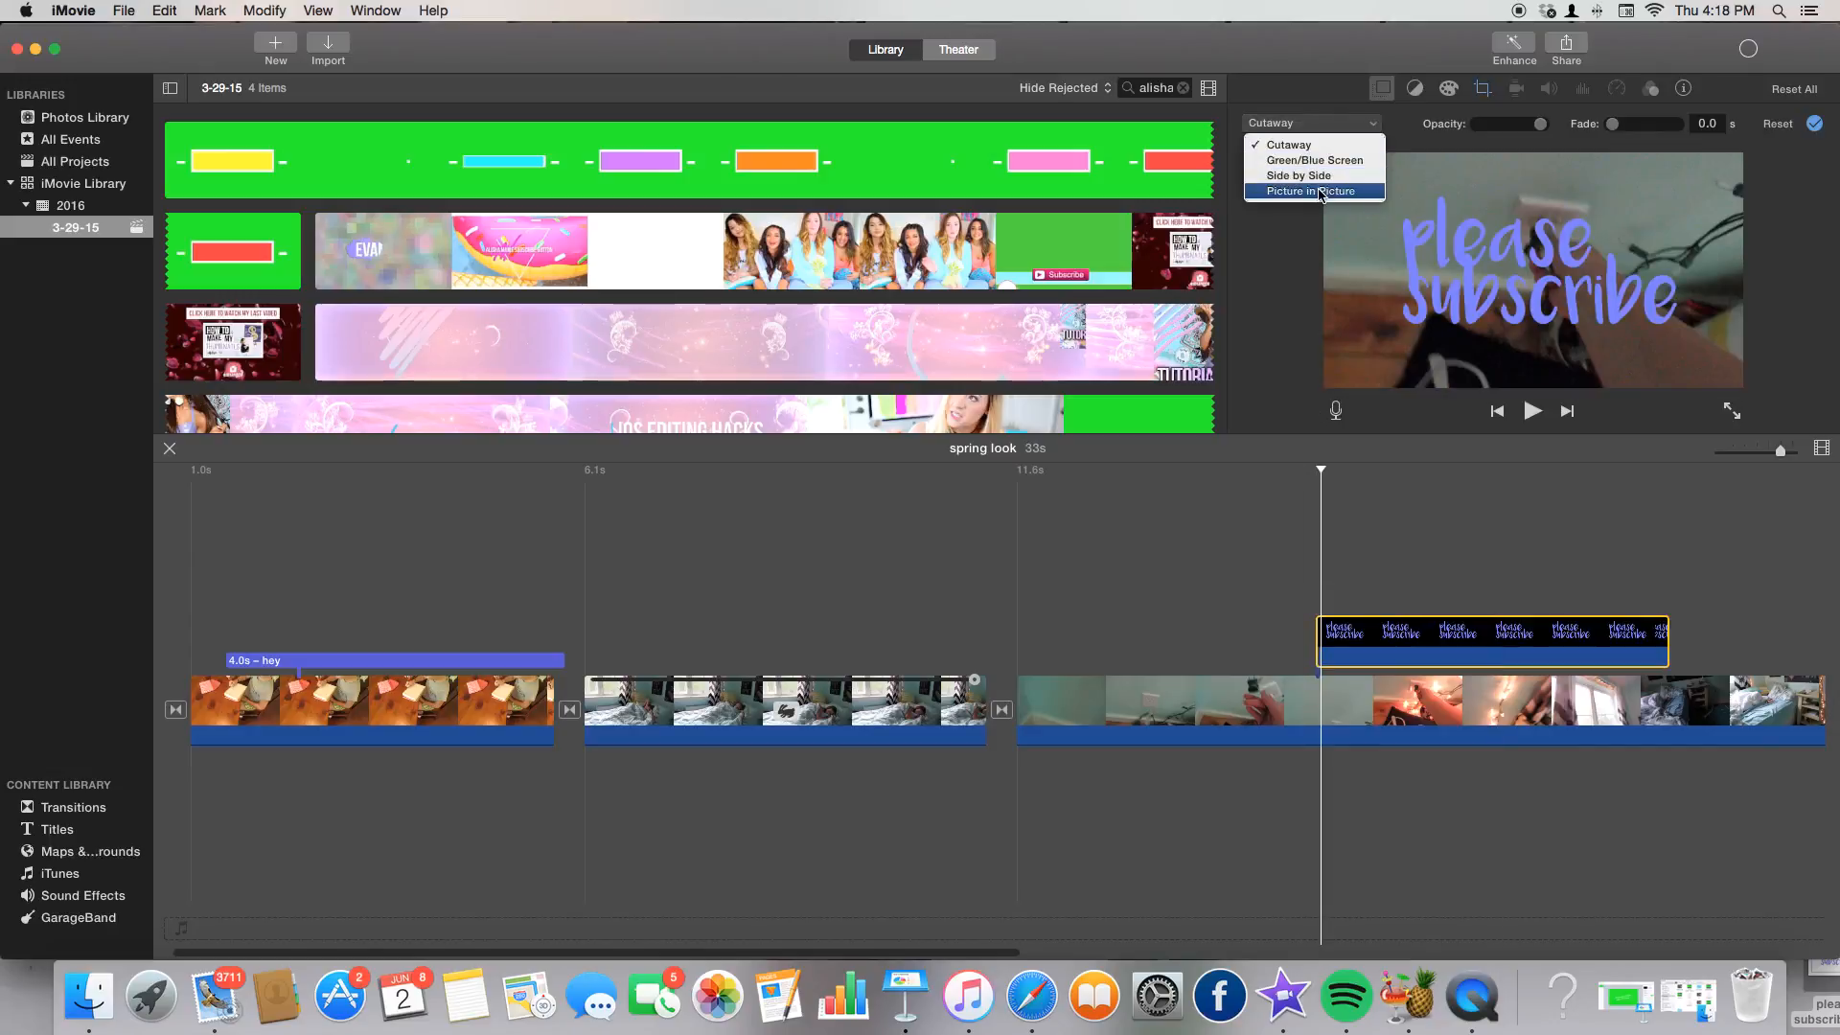
click(1481, 103)
click(1481, 96)
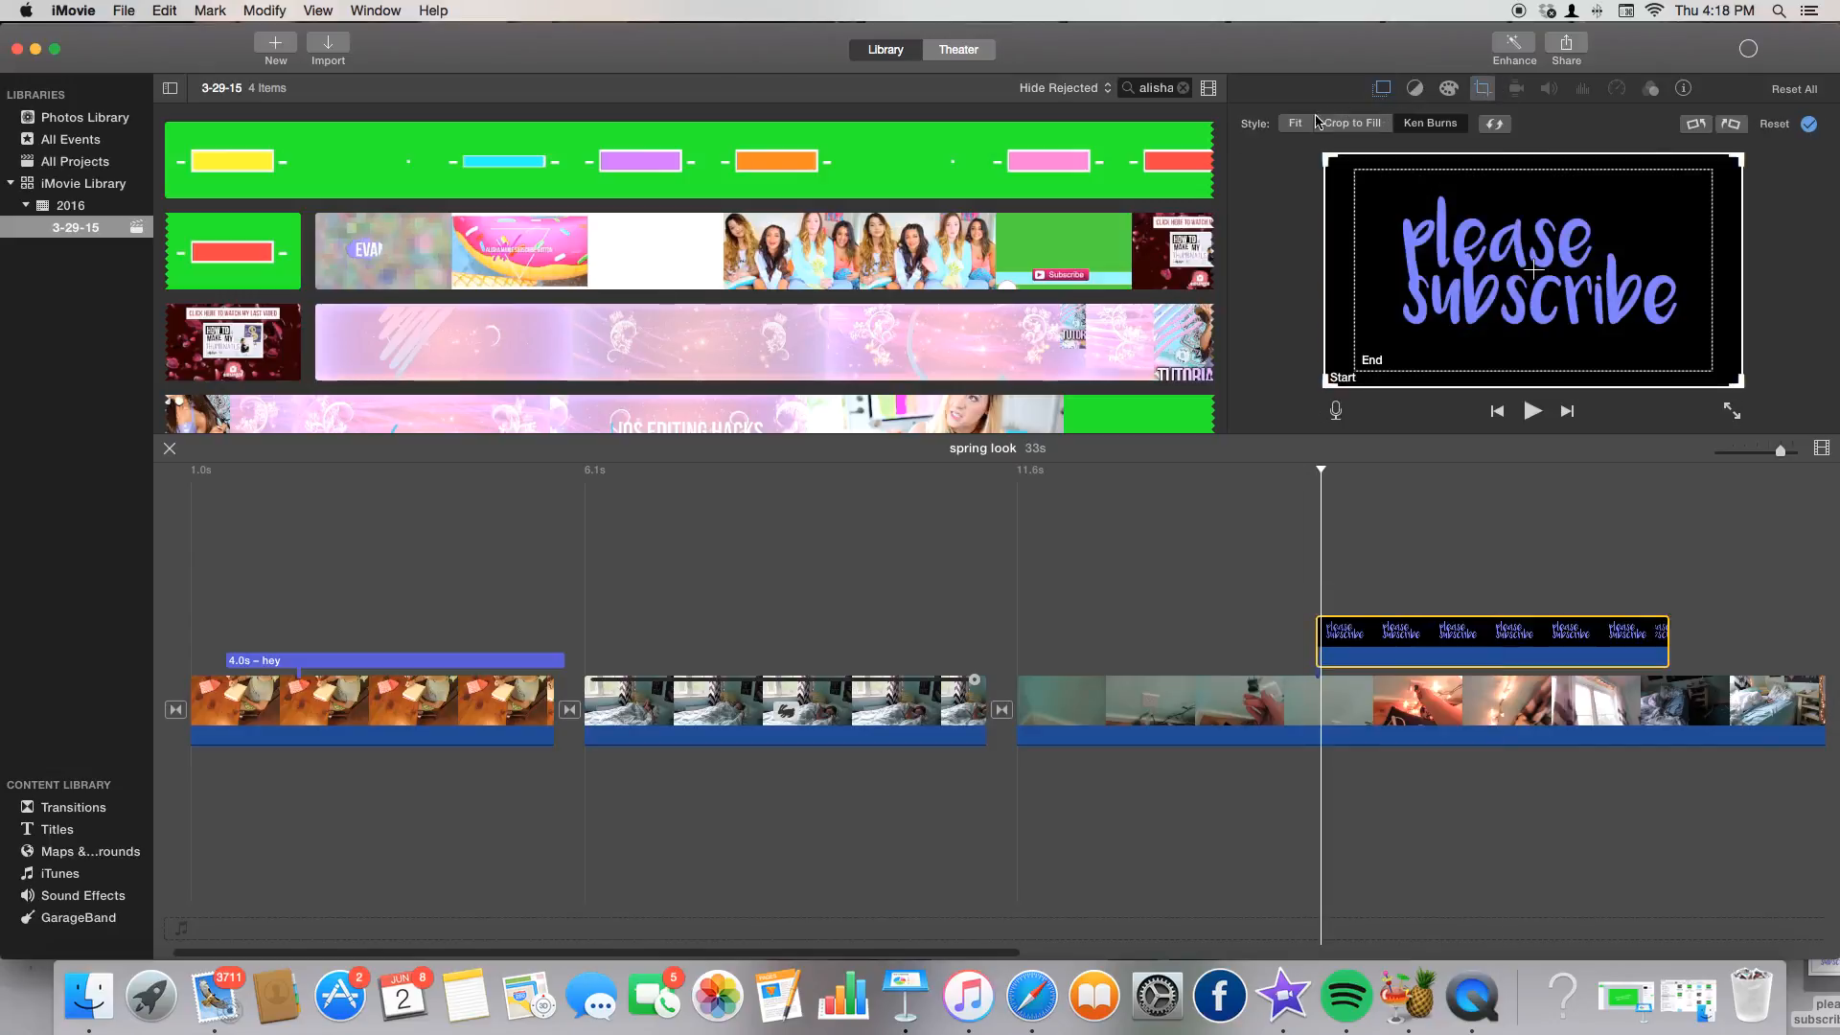
Enlarge the picture-in-picture box, add a keyframe, and move it to the top-left corner.
click(1383, 88)
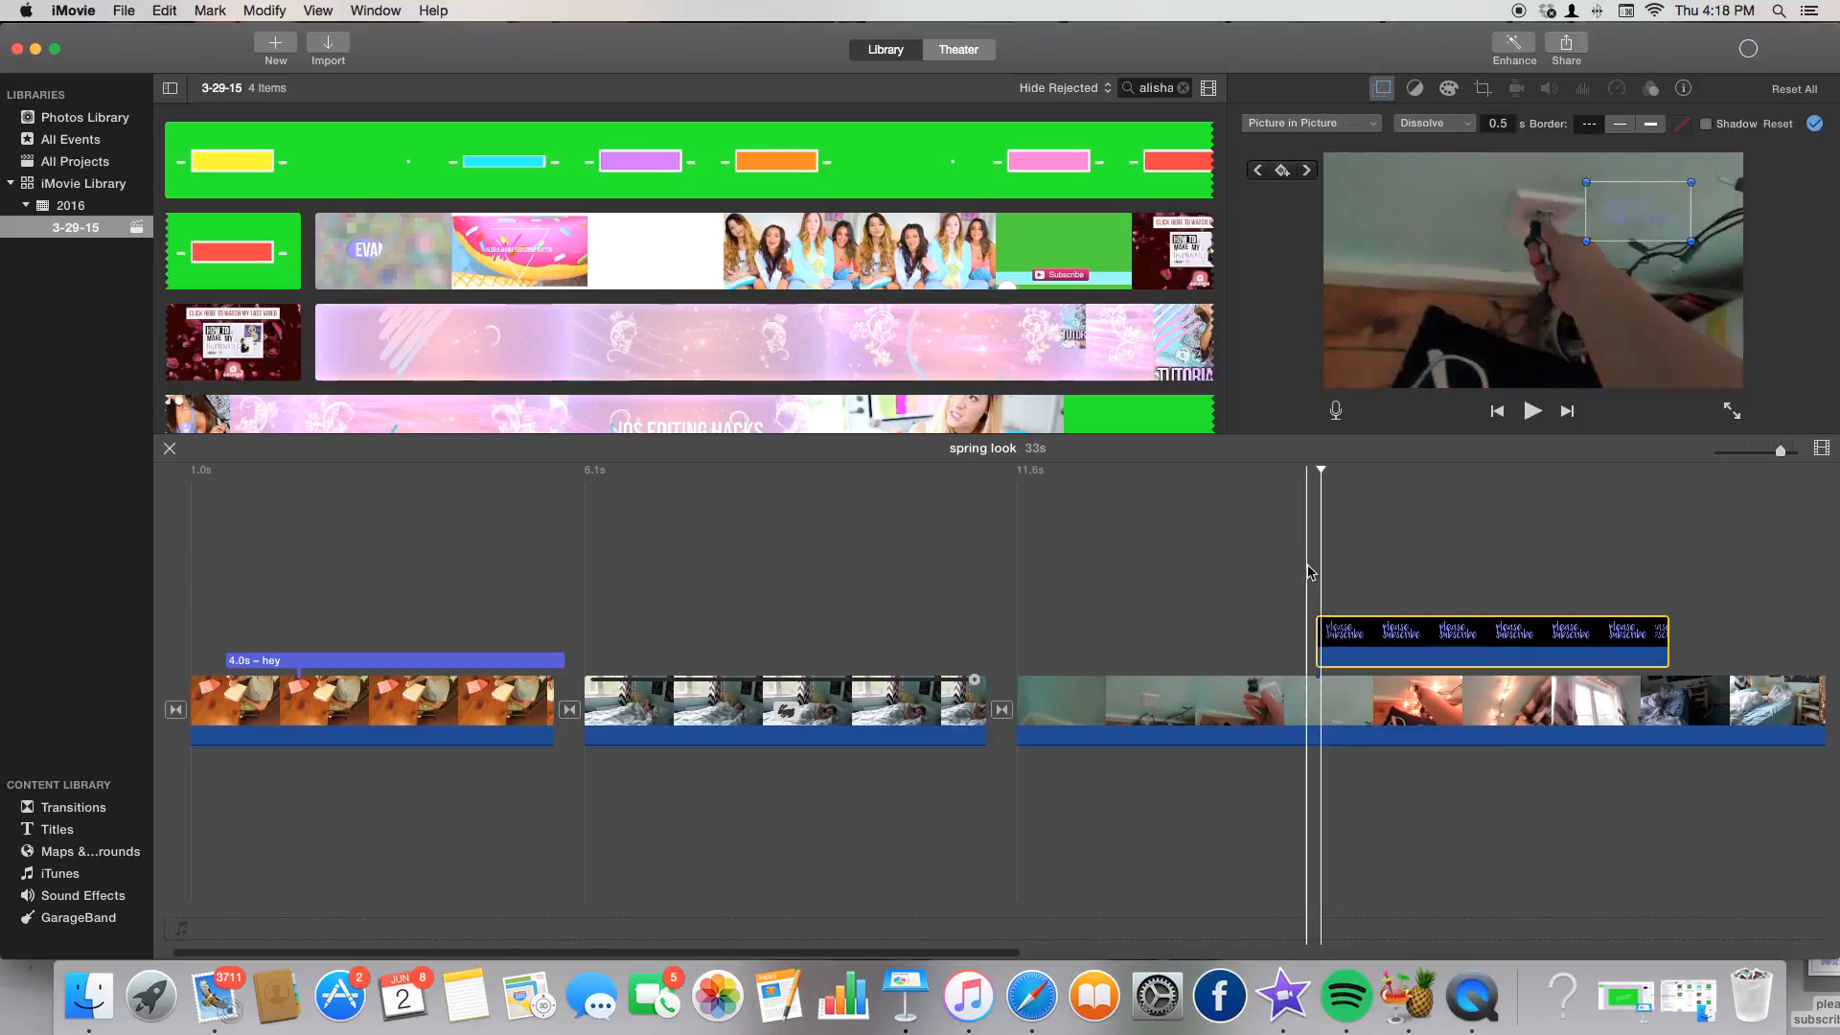
click(1313, 553)
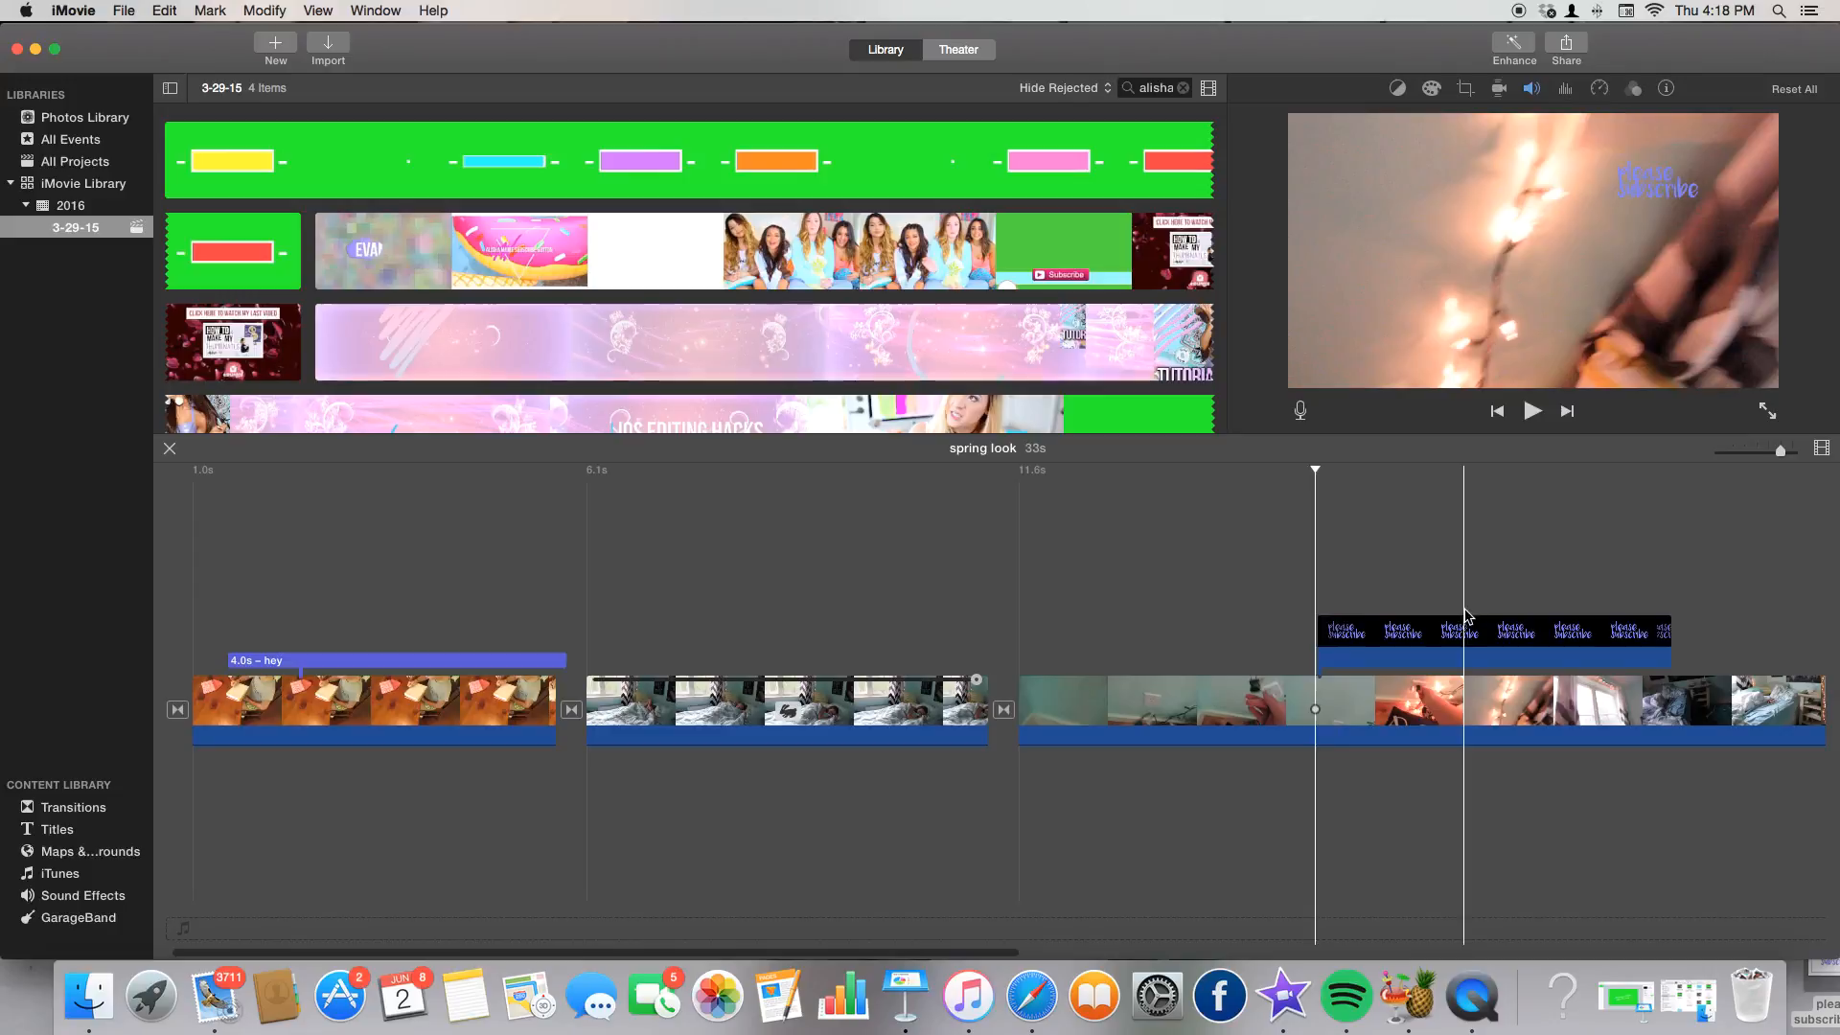
click(1462, 641)
click(1321, 584)
click(1351, 633)
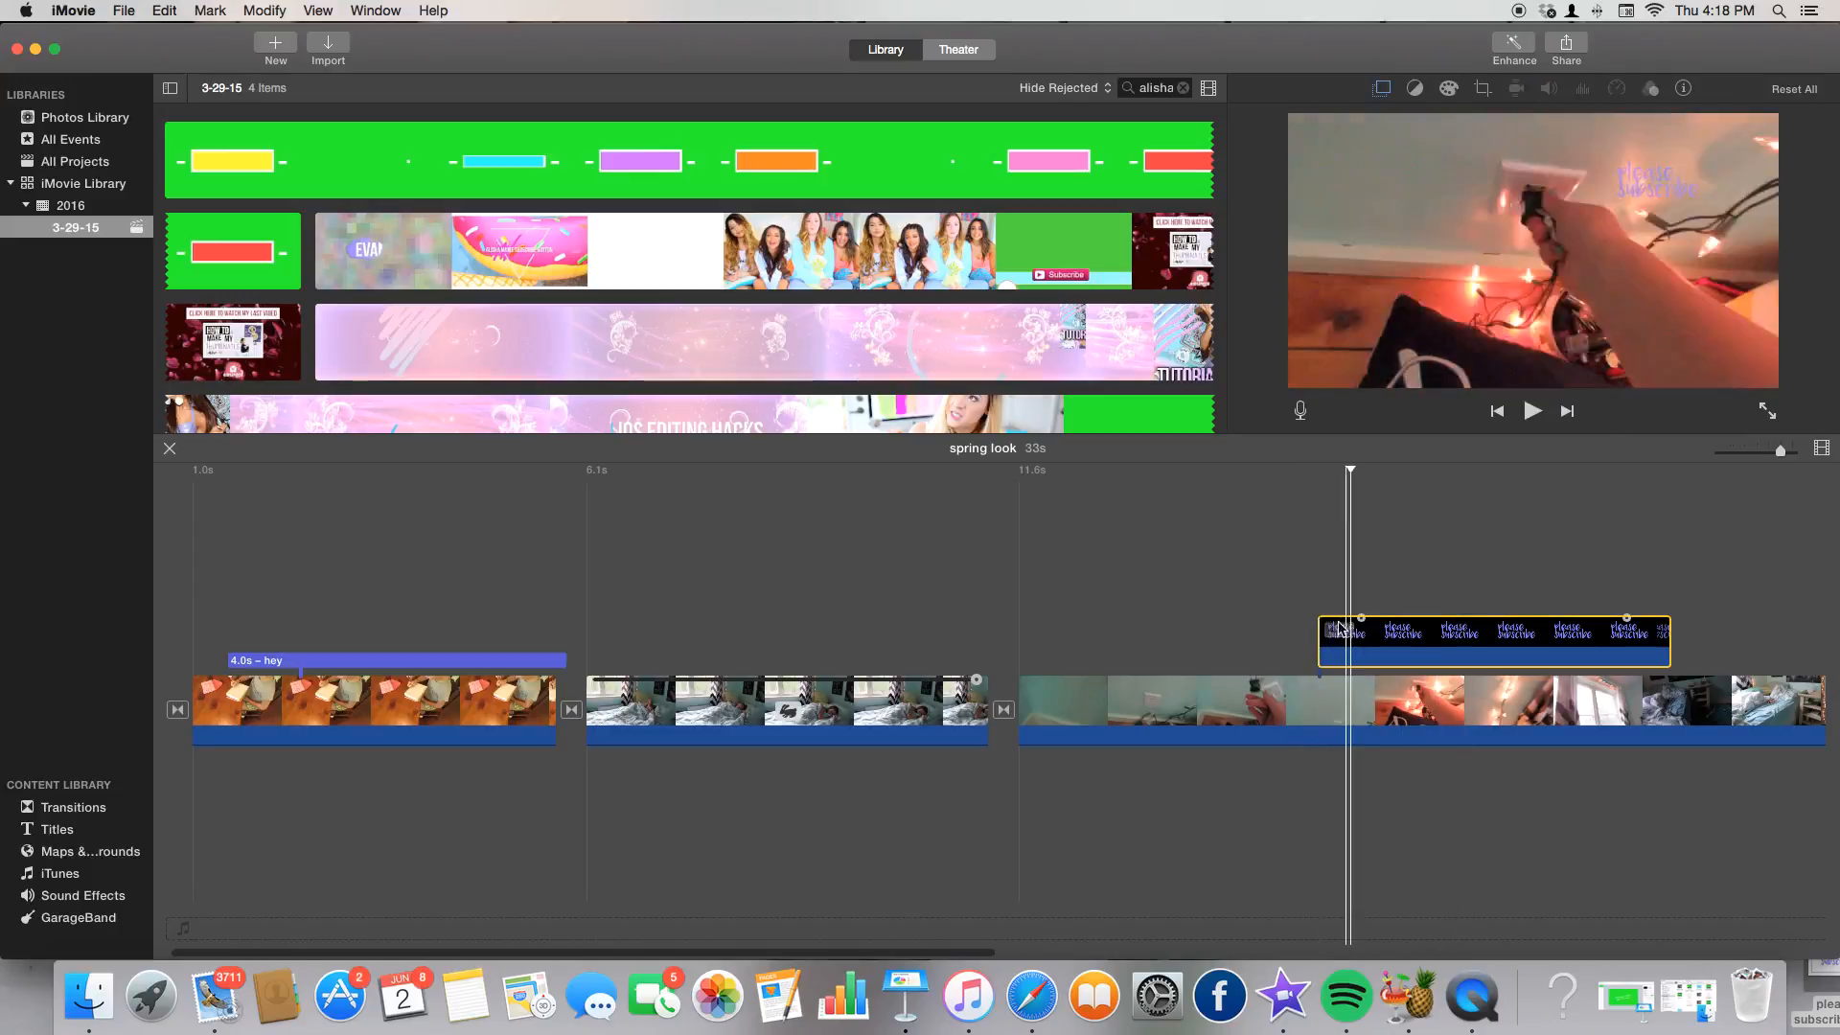
click(1380, 87)
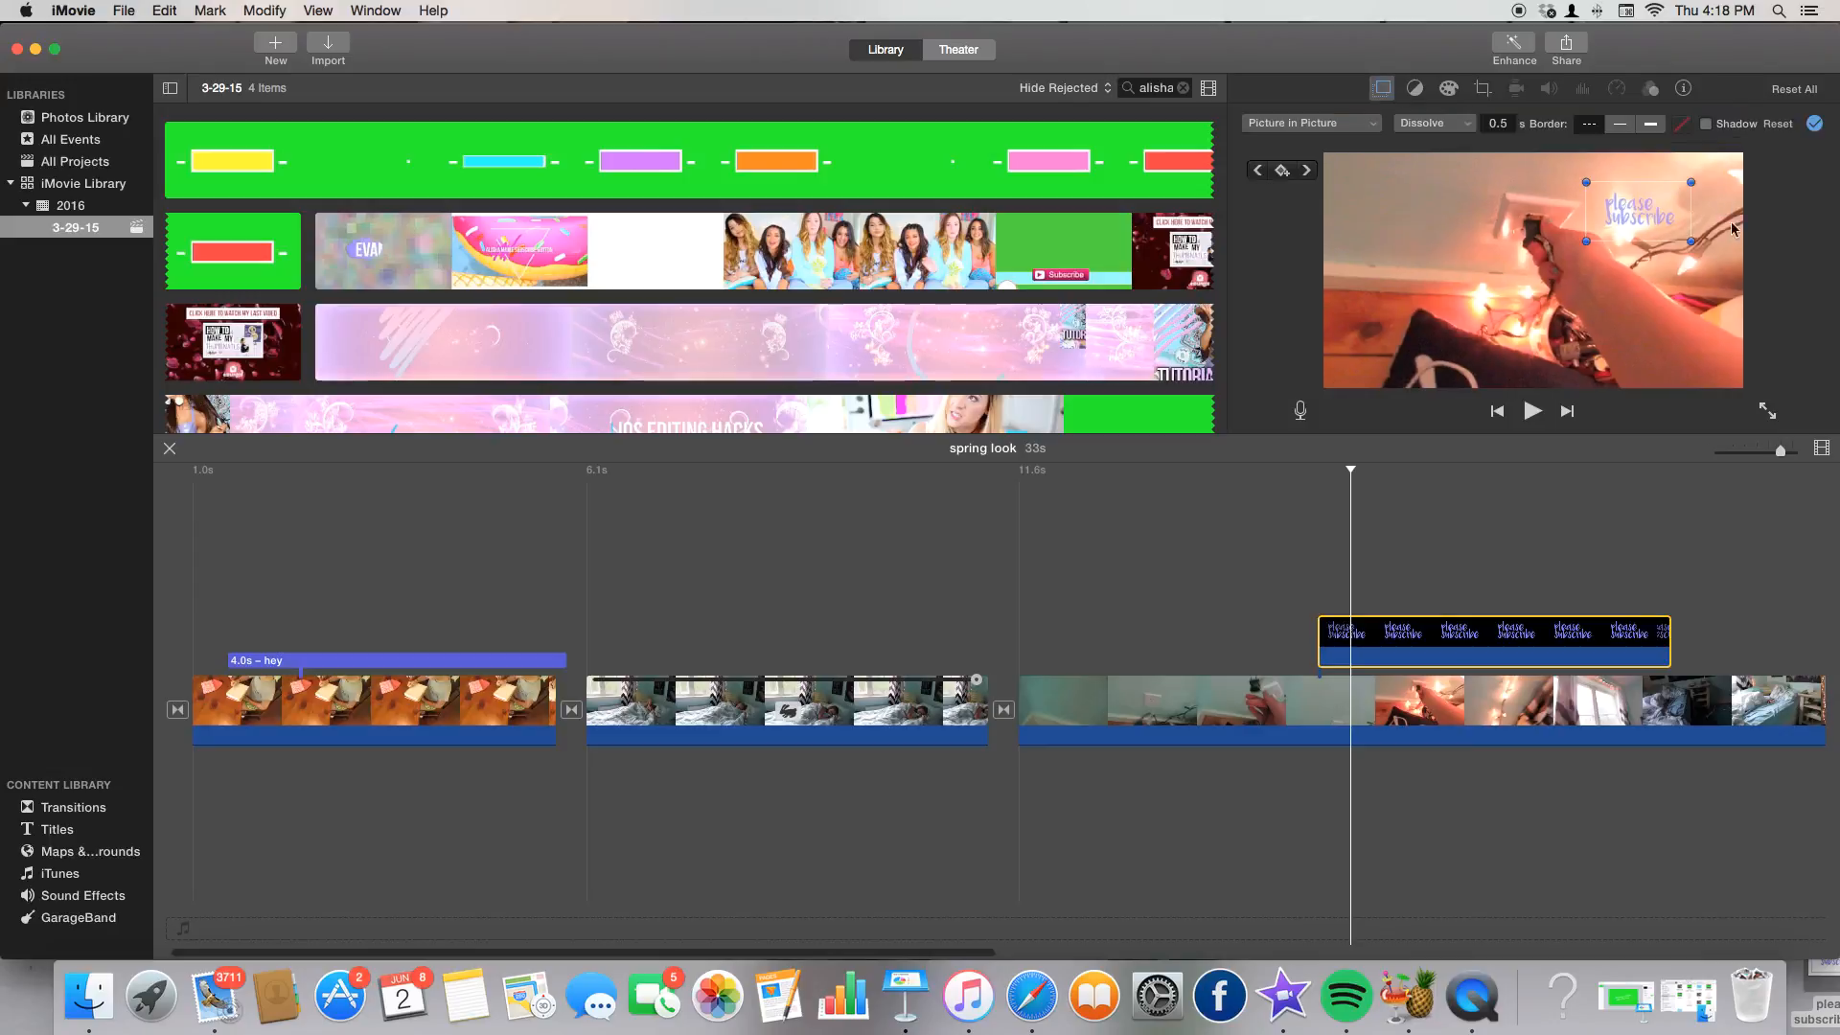
drag(1586, 241, 1622, 217)
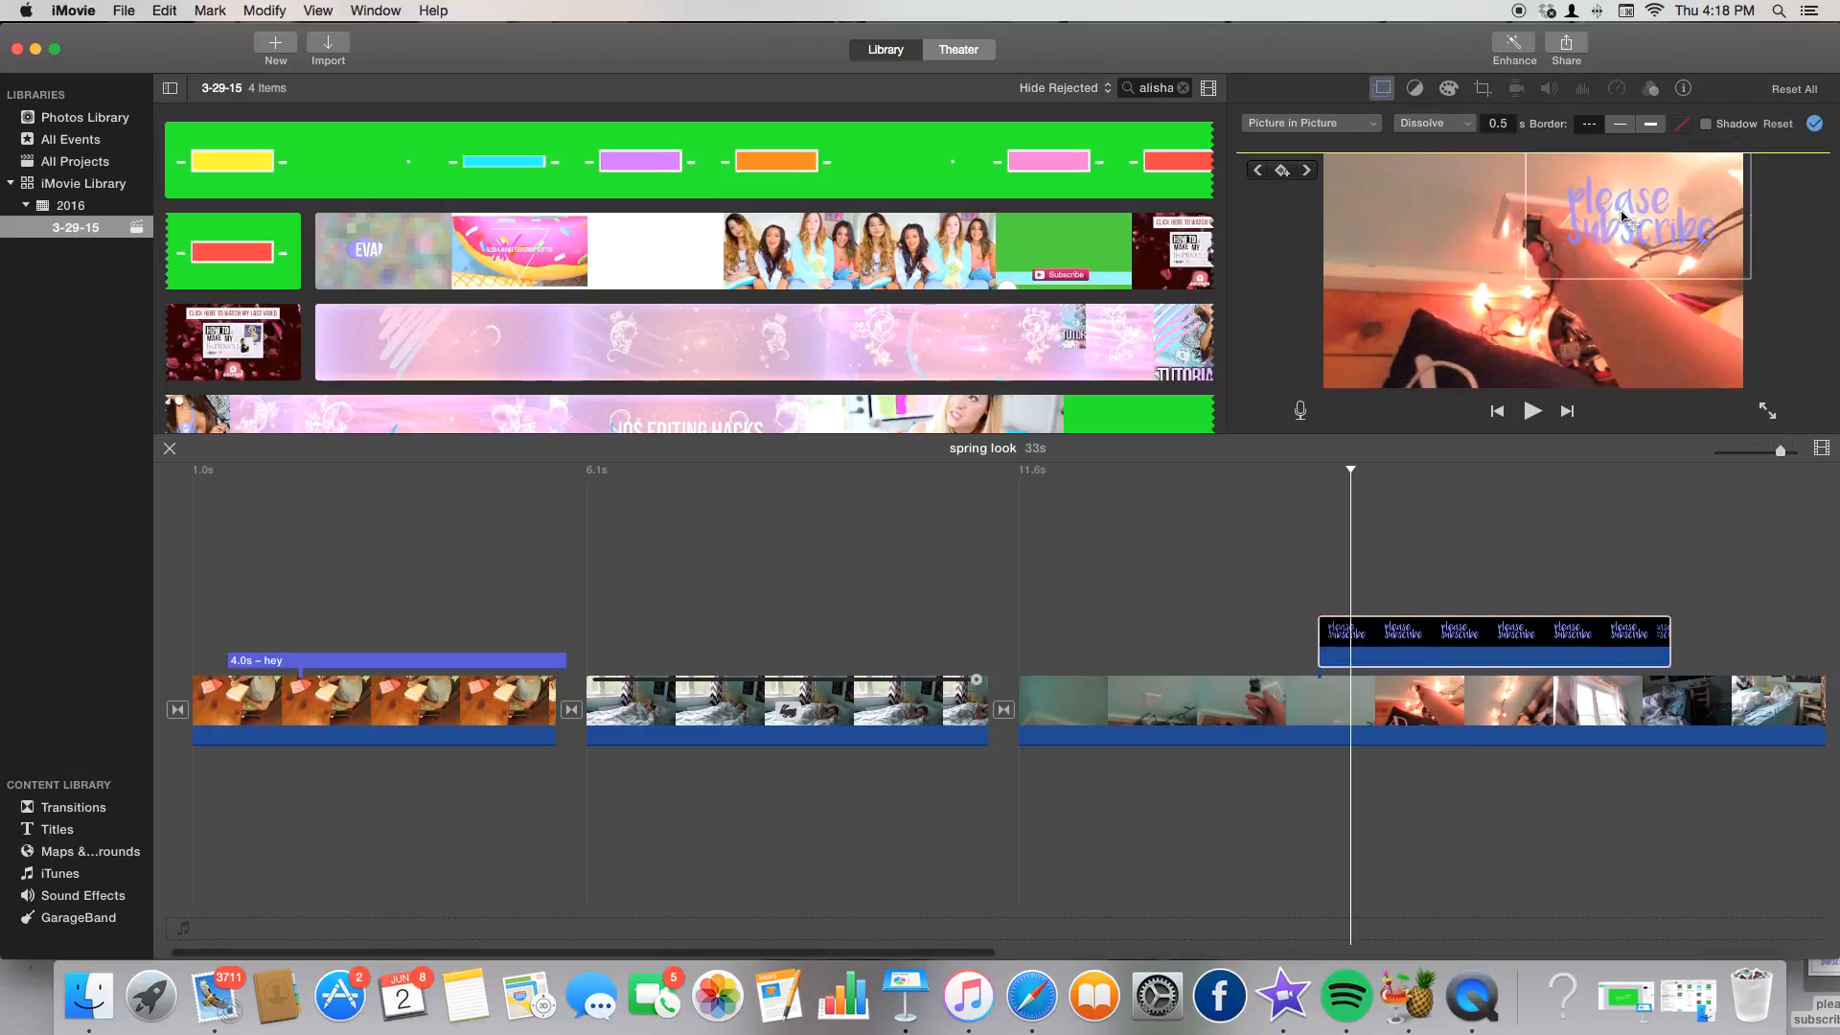
click(1282, 172)
drag(1632, 221, 1415, 228)
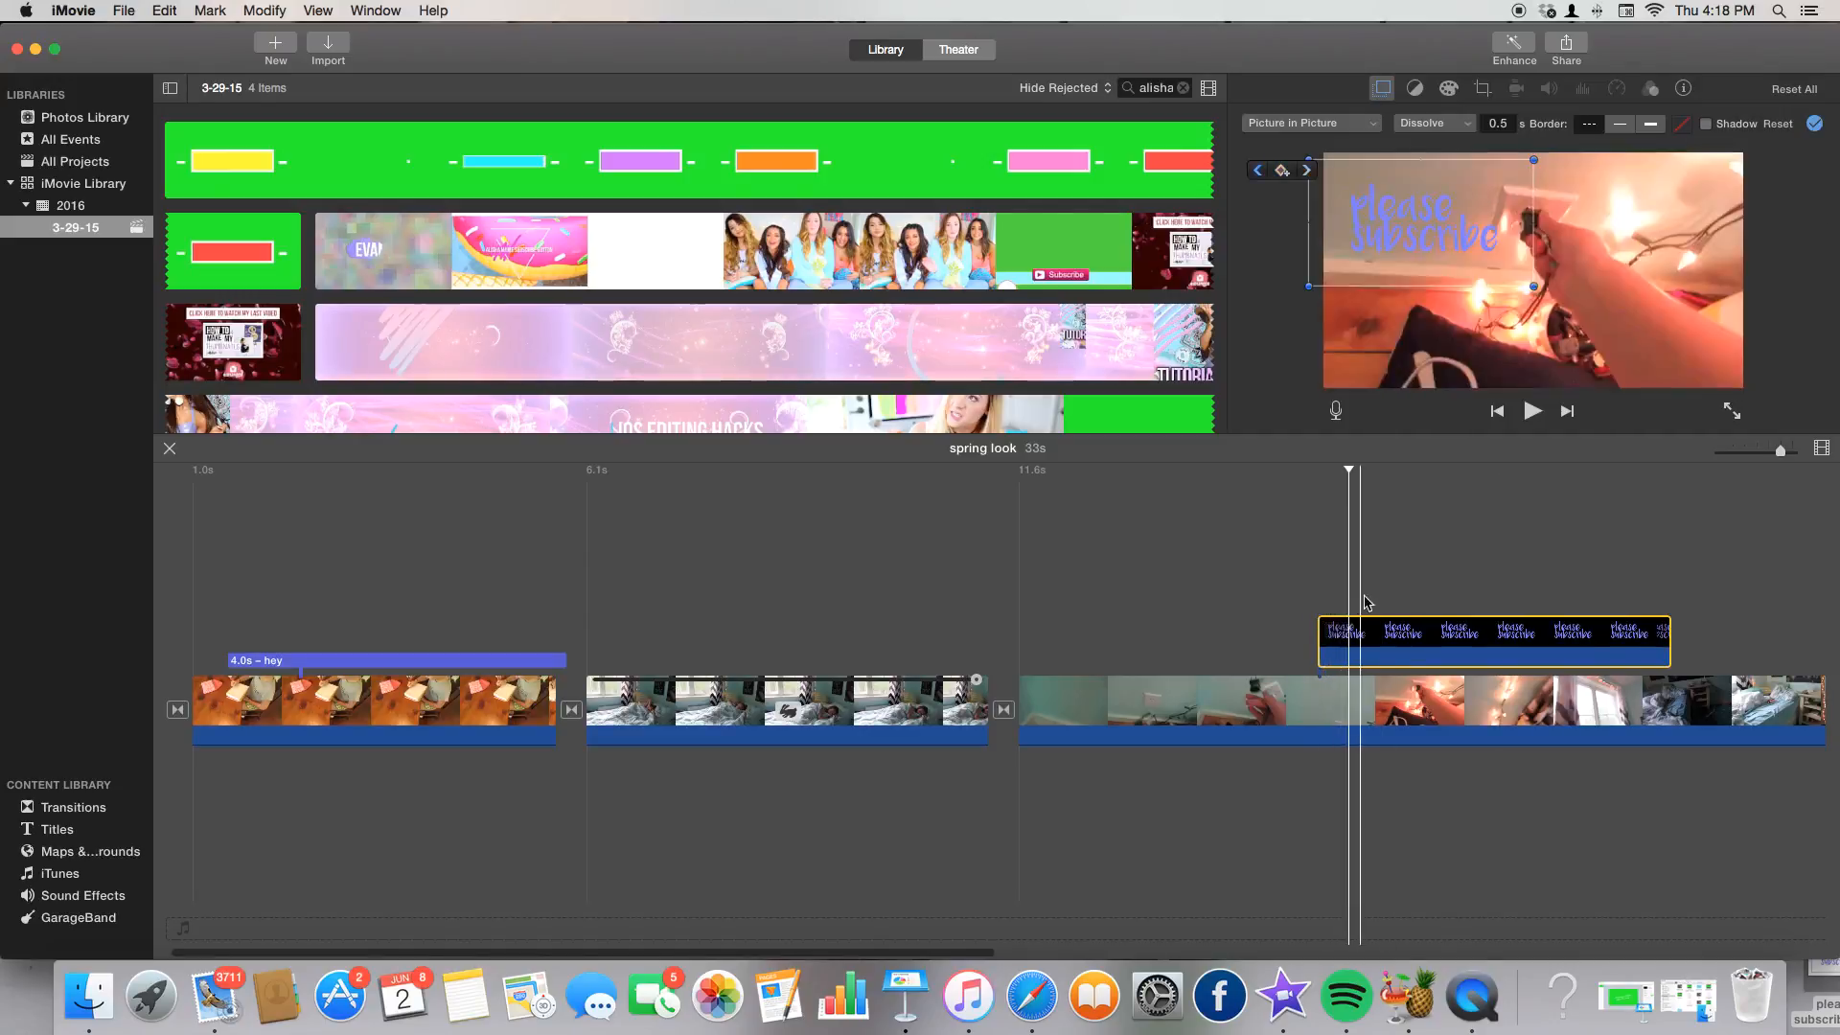
At later frames, move the overlay to the lower-left, then toward the centre-right.
click(1377, 566)
click(1380, 644)
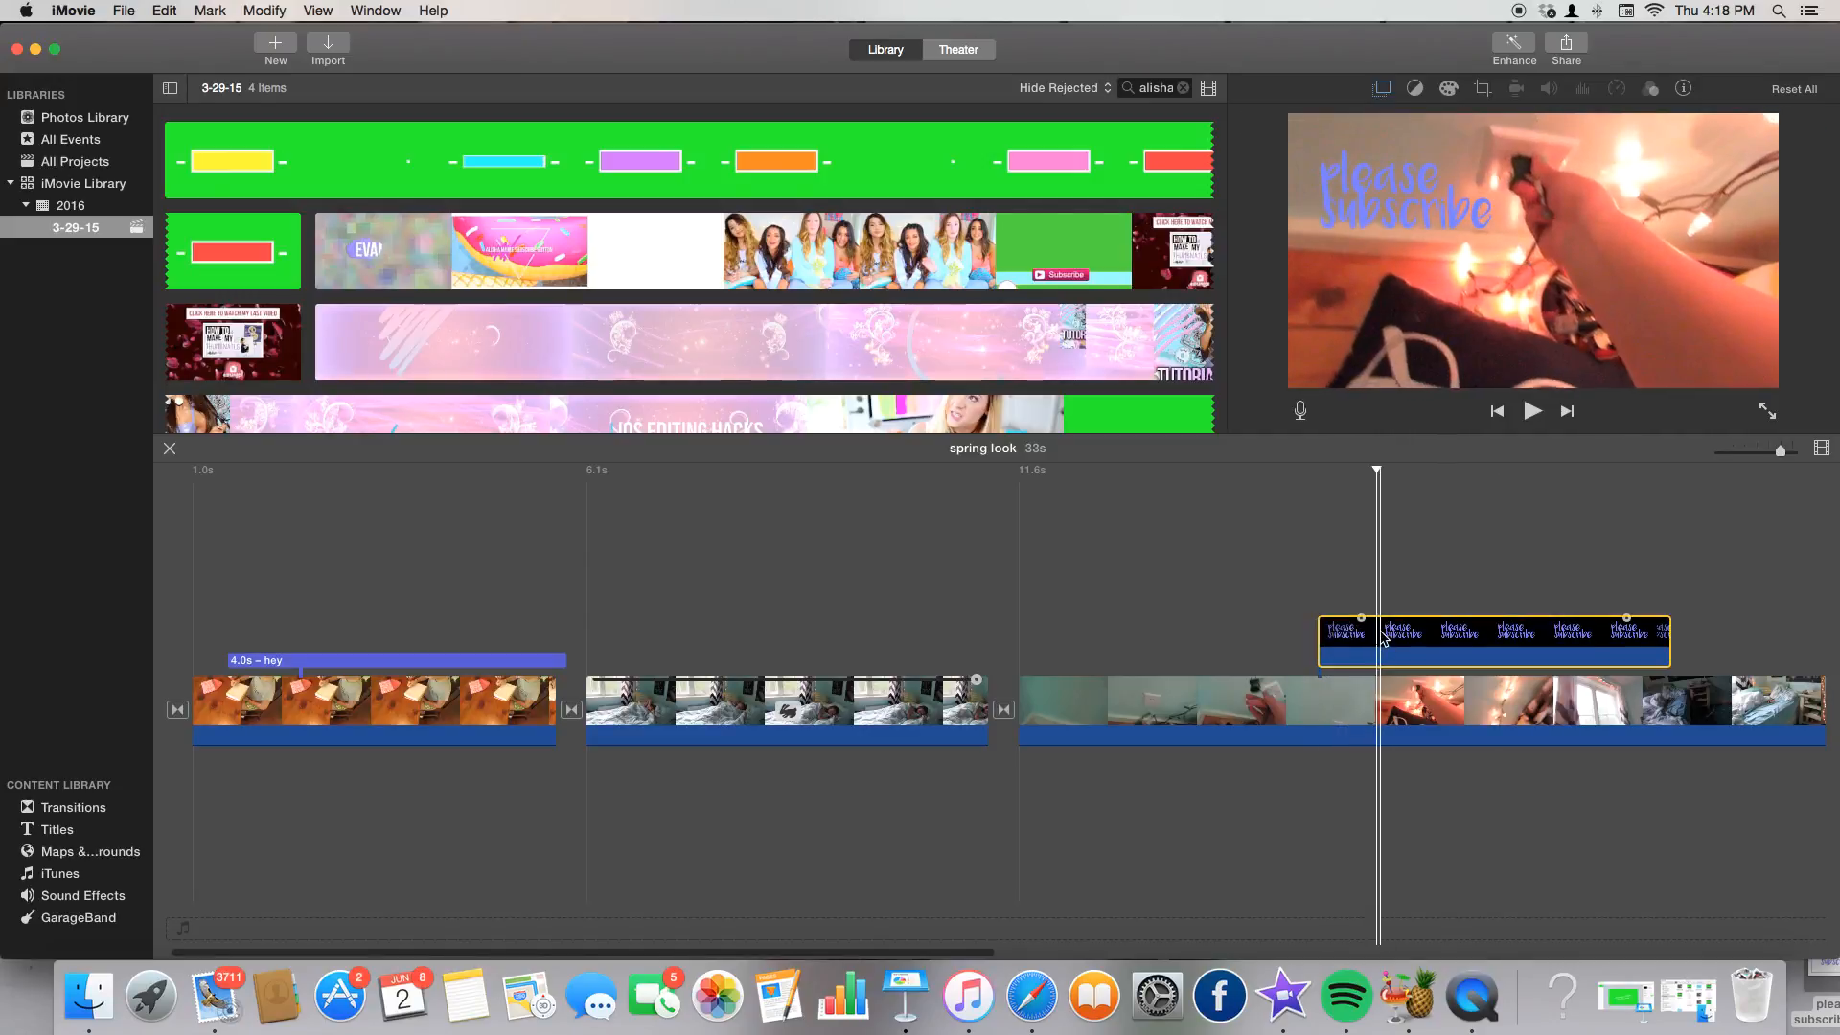
click(1382, 88)
drag(1416, 216, 1426, 328)
click(1419, 613)
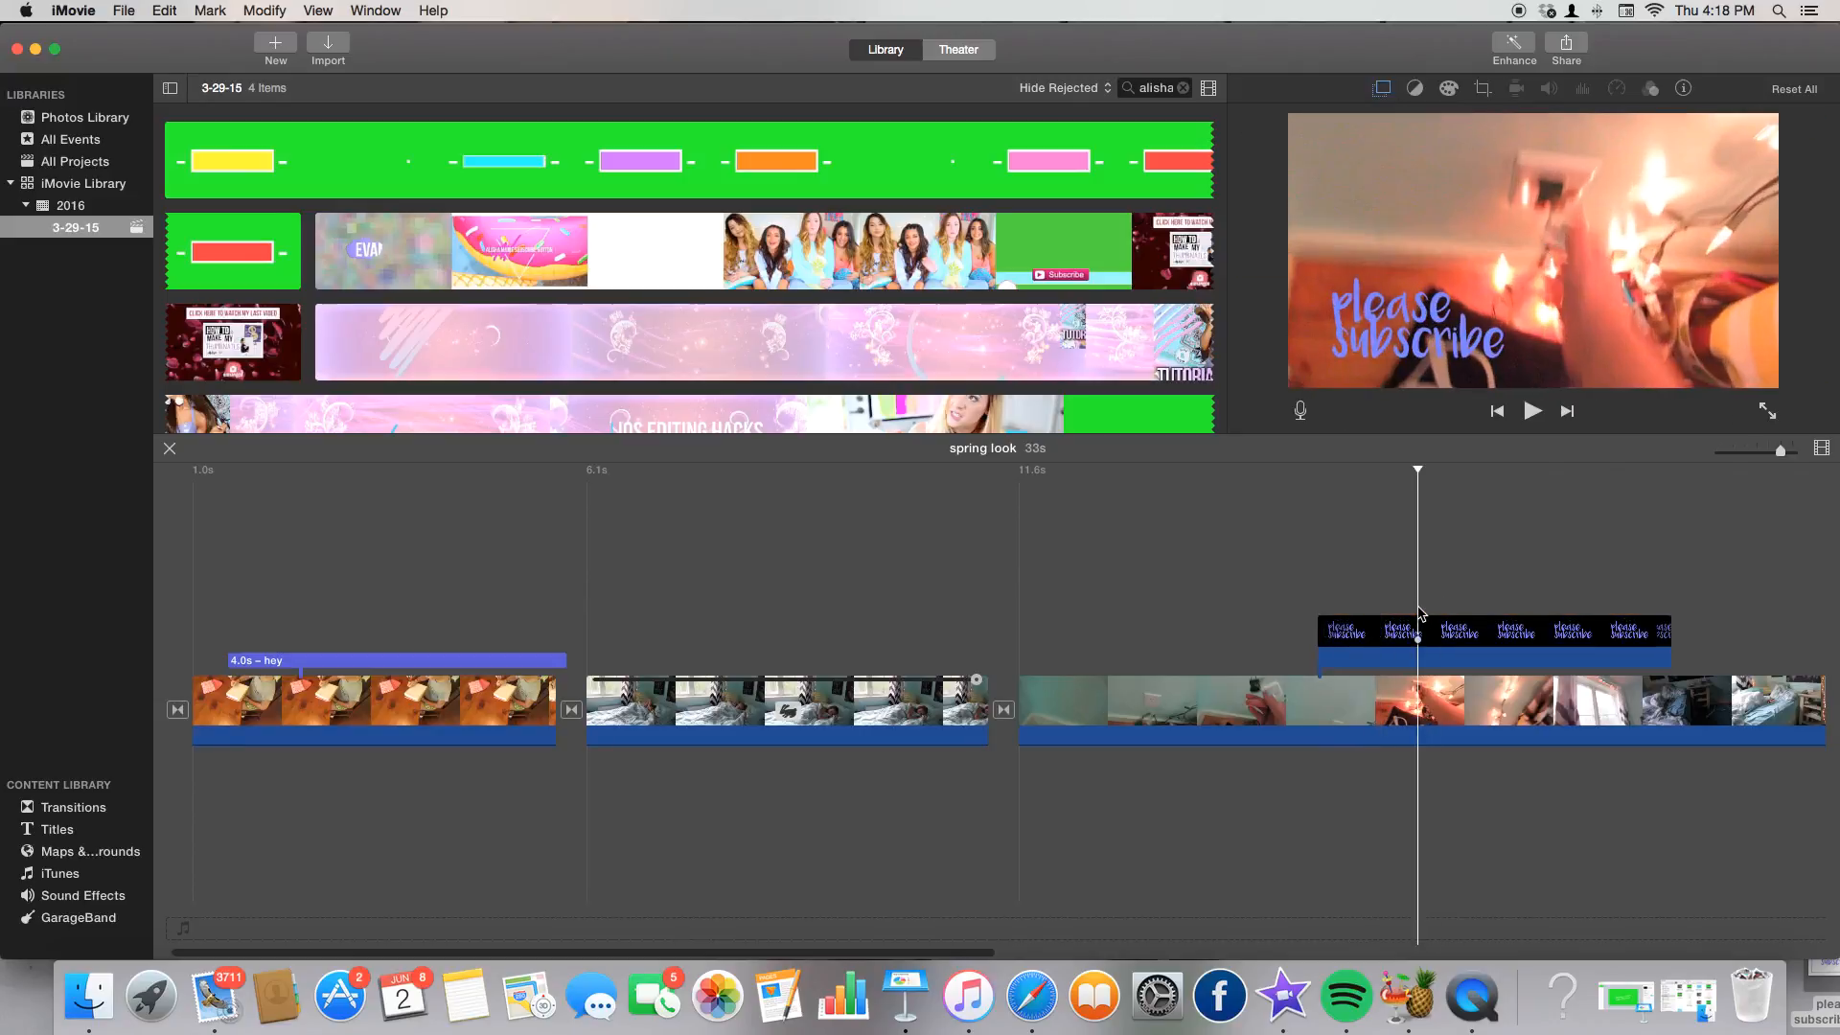
click(1381, 88)
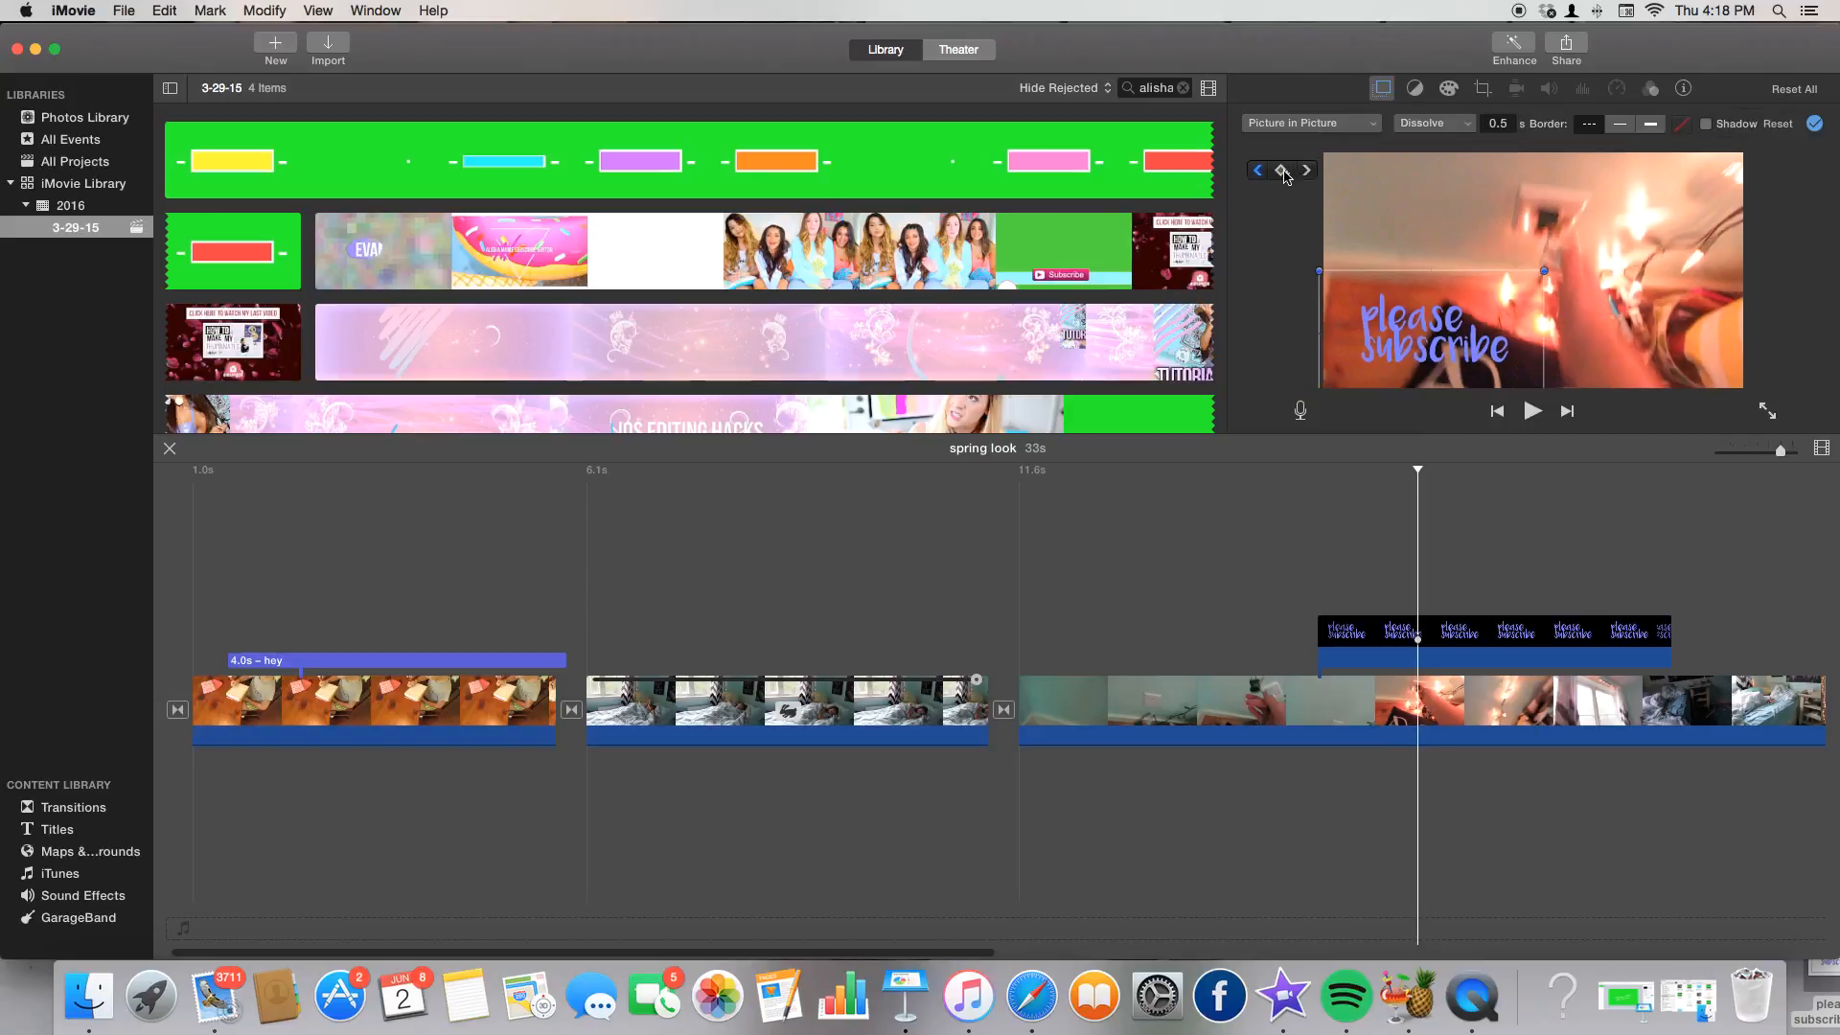
drag(1433, 321, 1585, 312)
Move the overlay up and left, adding keyframes near its end.
click(1480, 594)
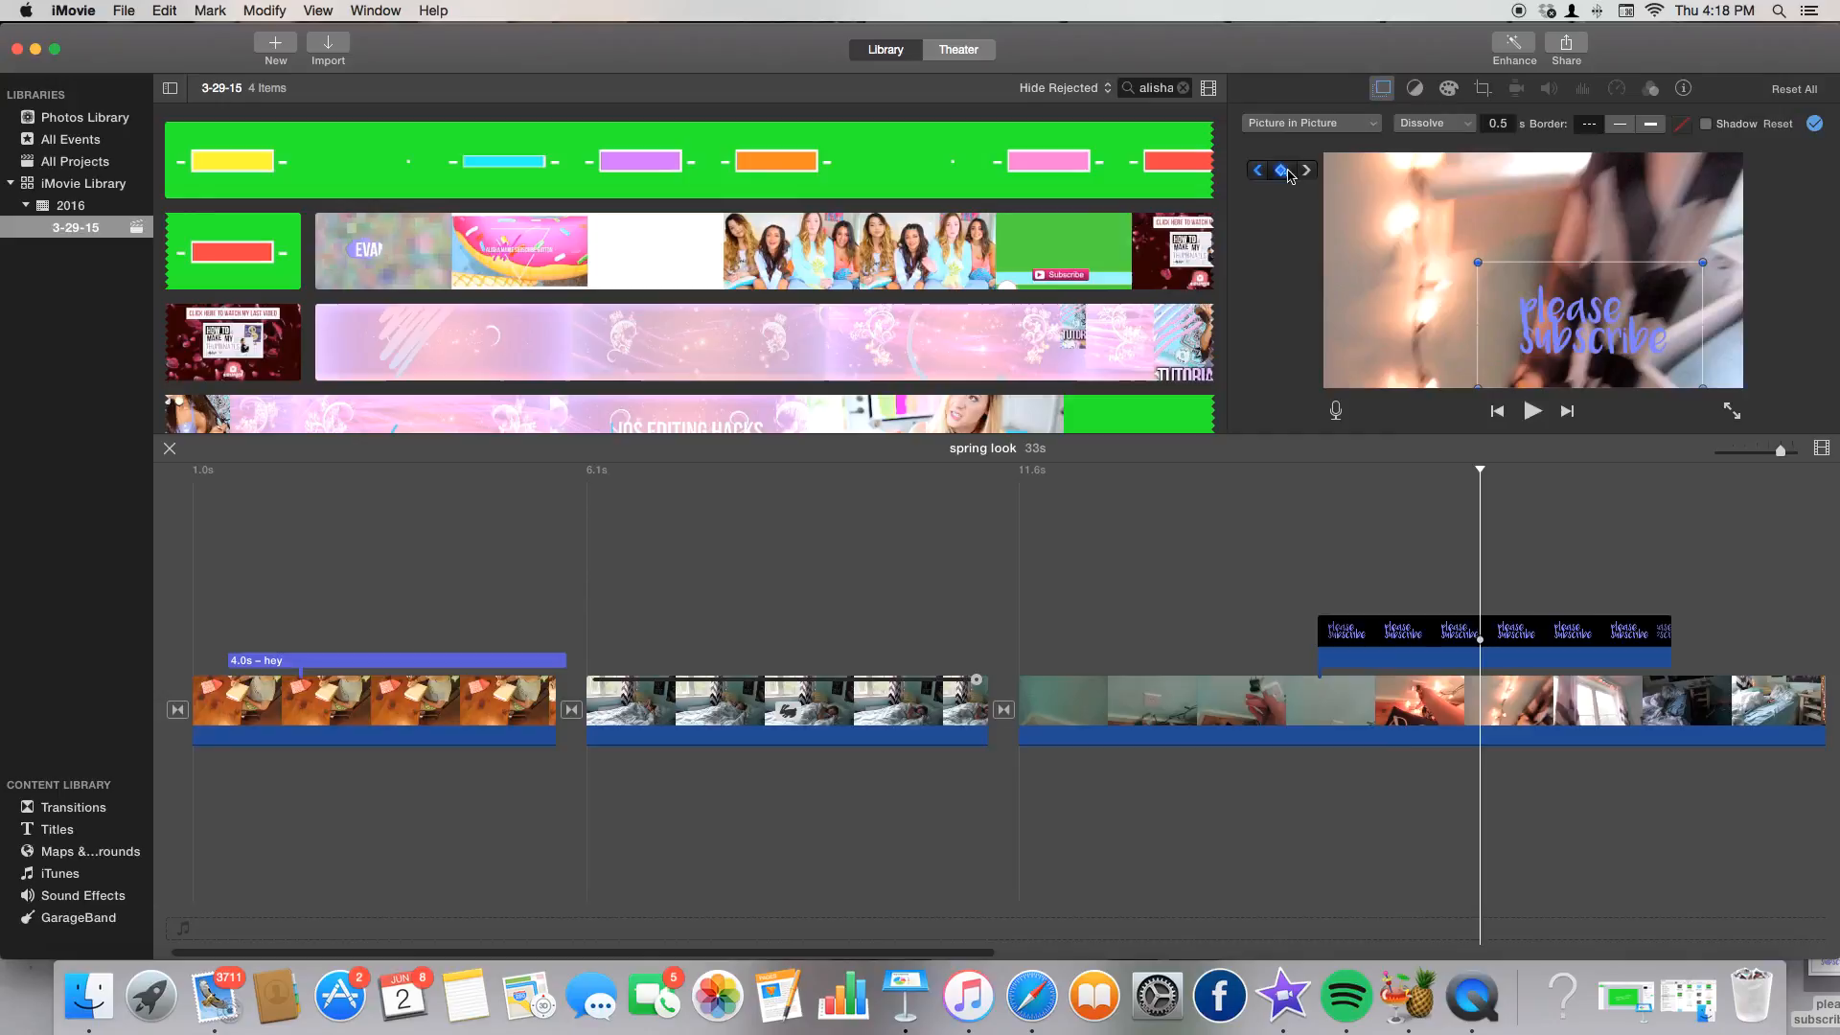
drag(1598, 338, 1596, 257)
click(1525, 595)
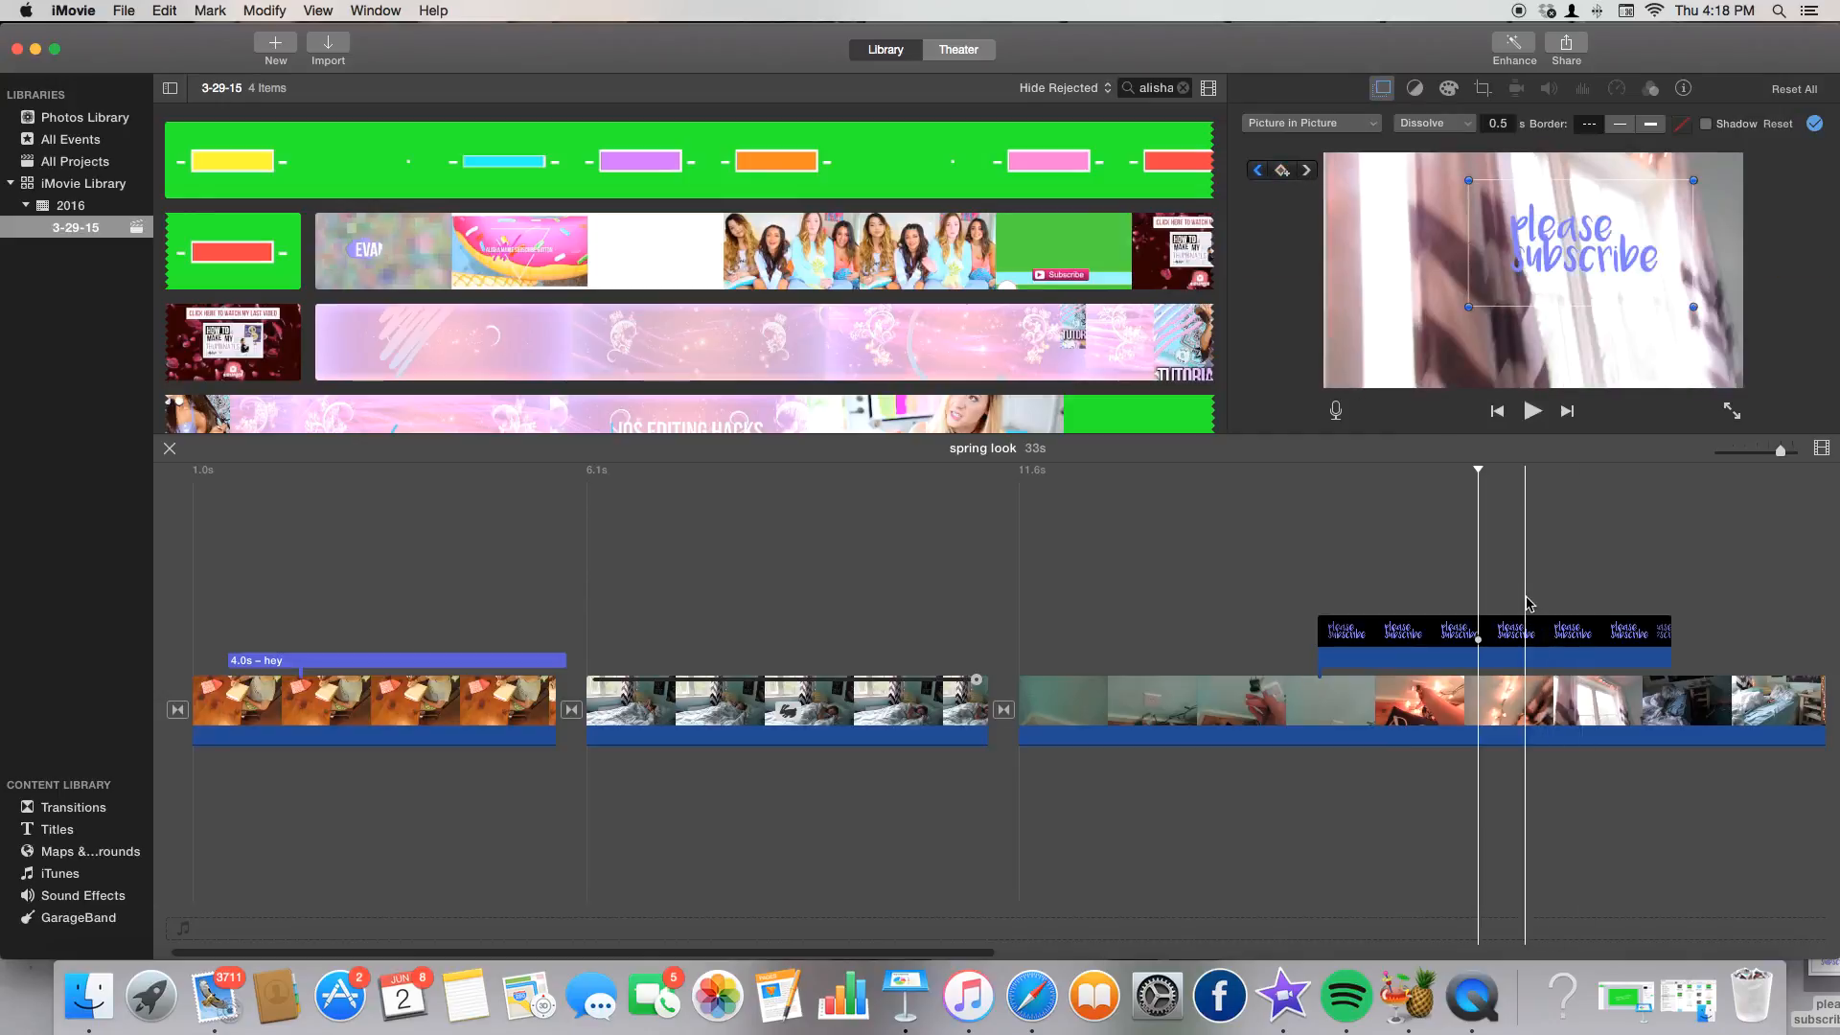
click(1283, 176)
drag(1586, 257, 1407, 257)
click(1620, 556)
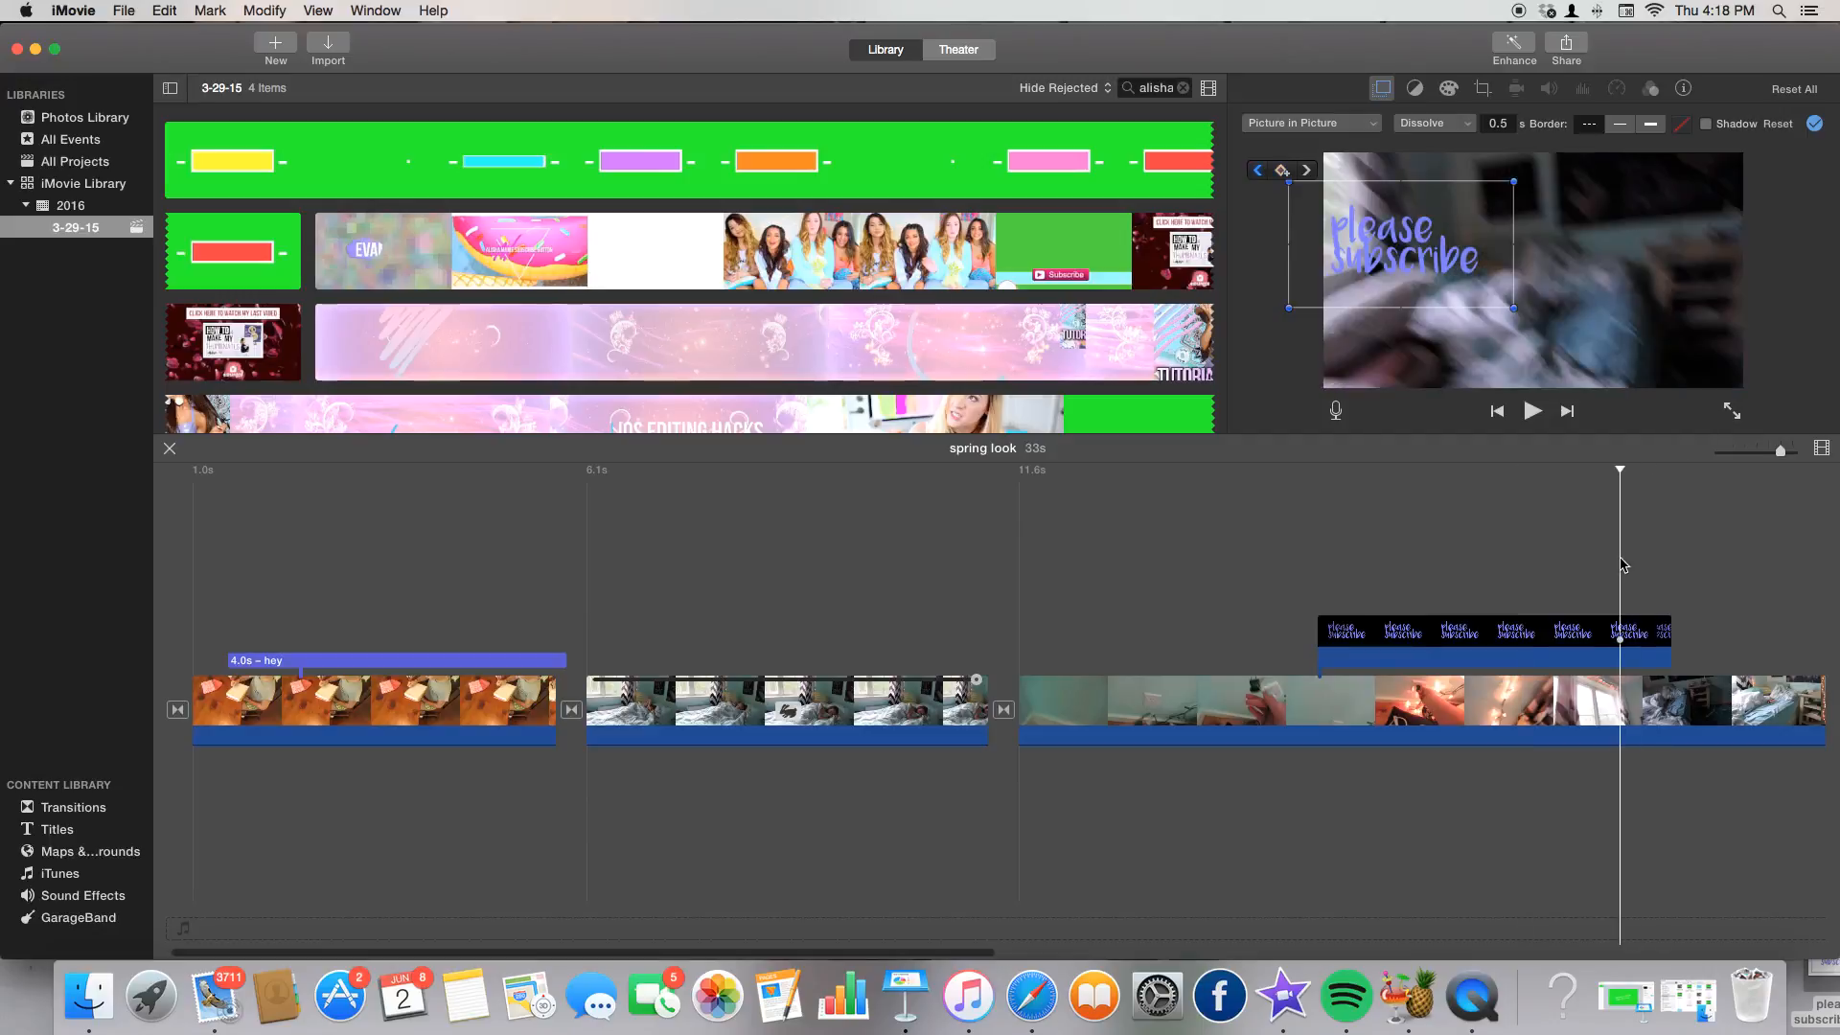
click(1283, 168)
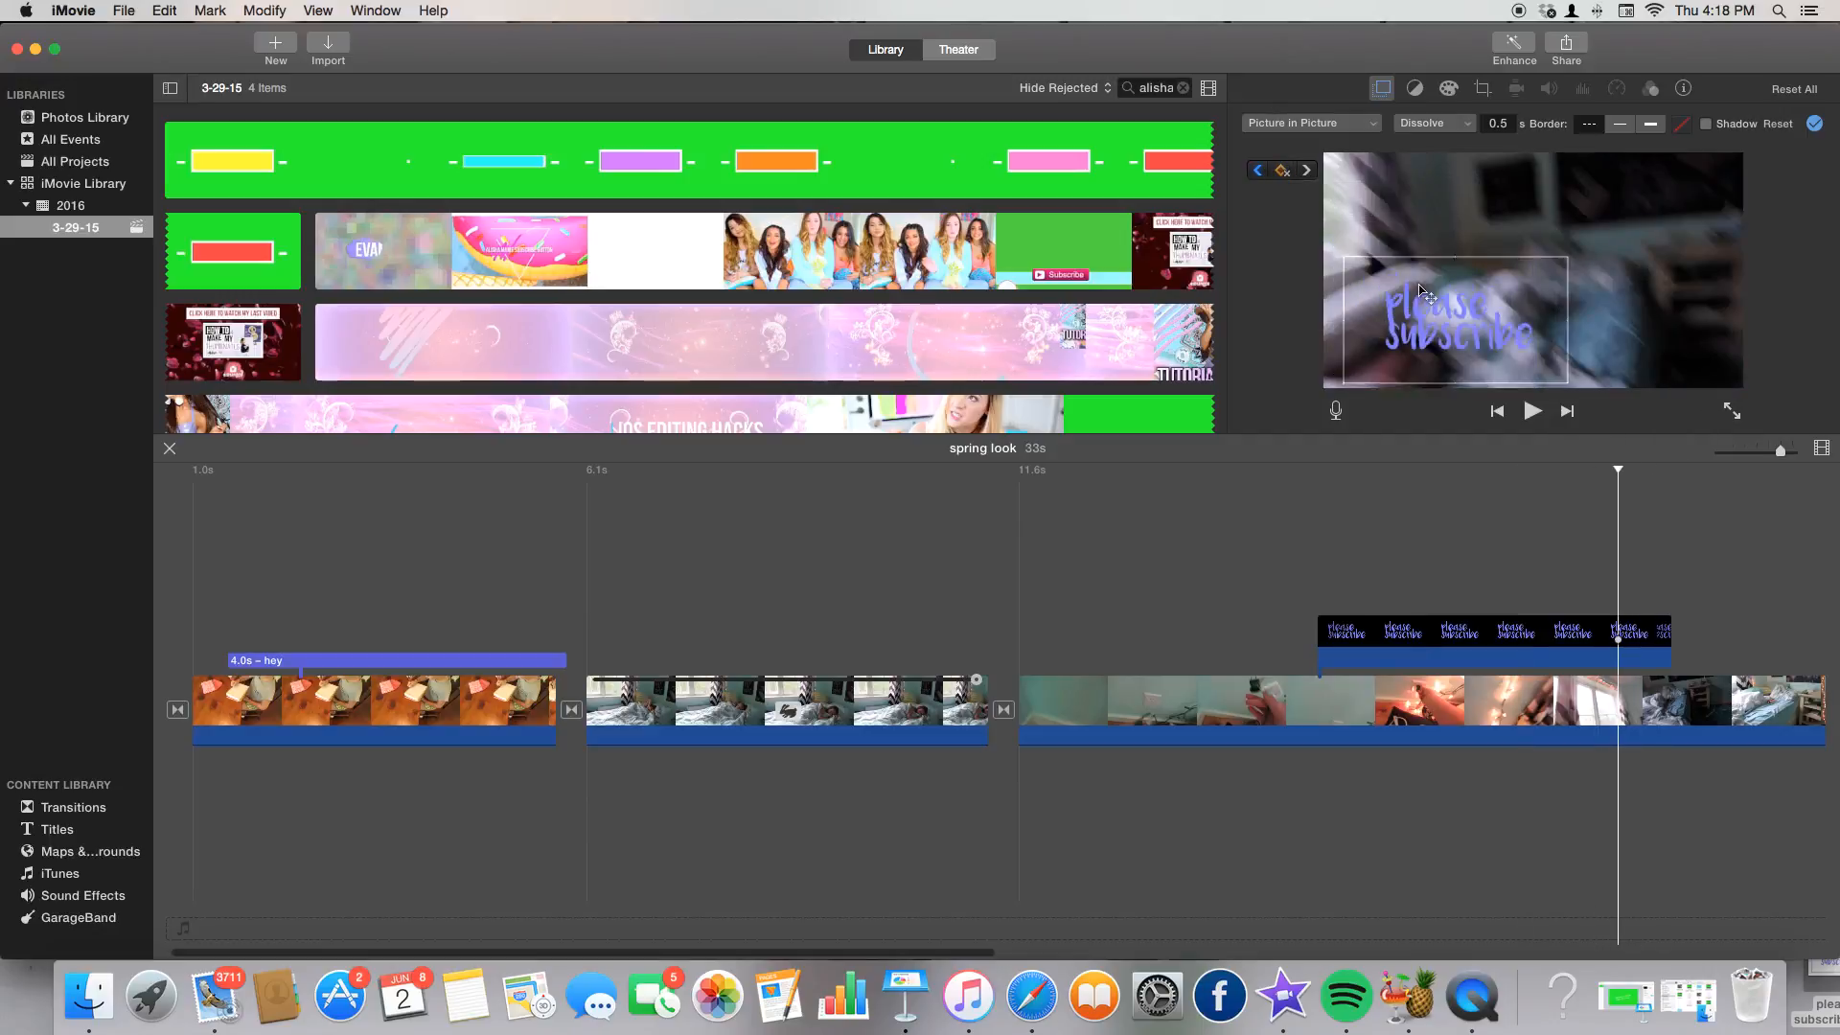
click(1628, 571)
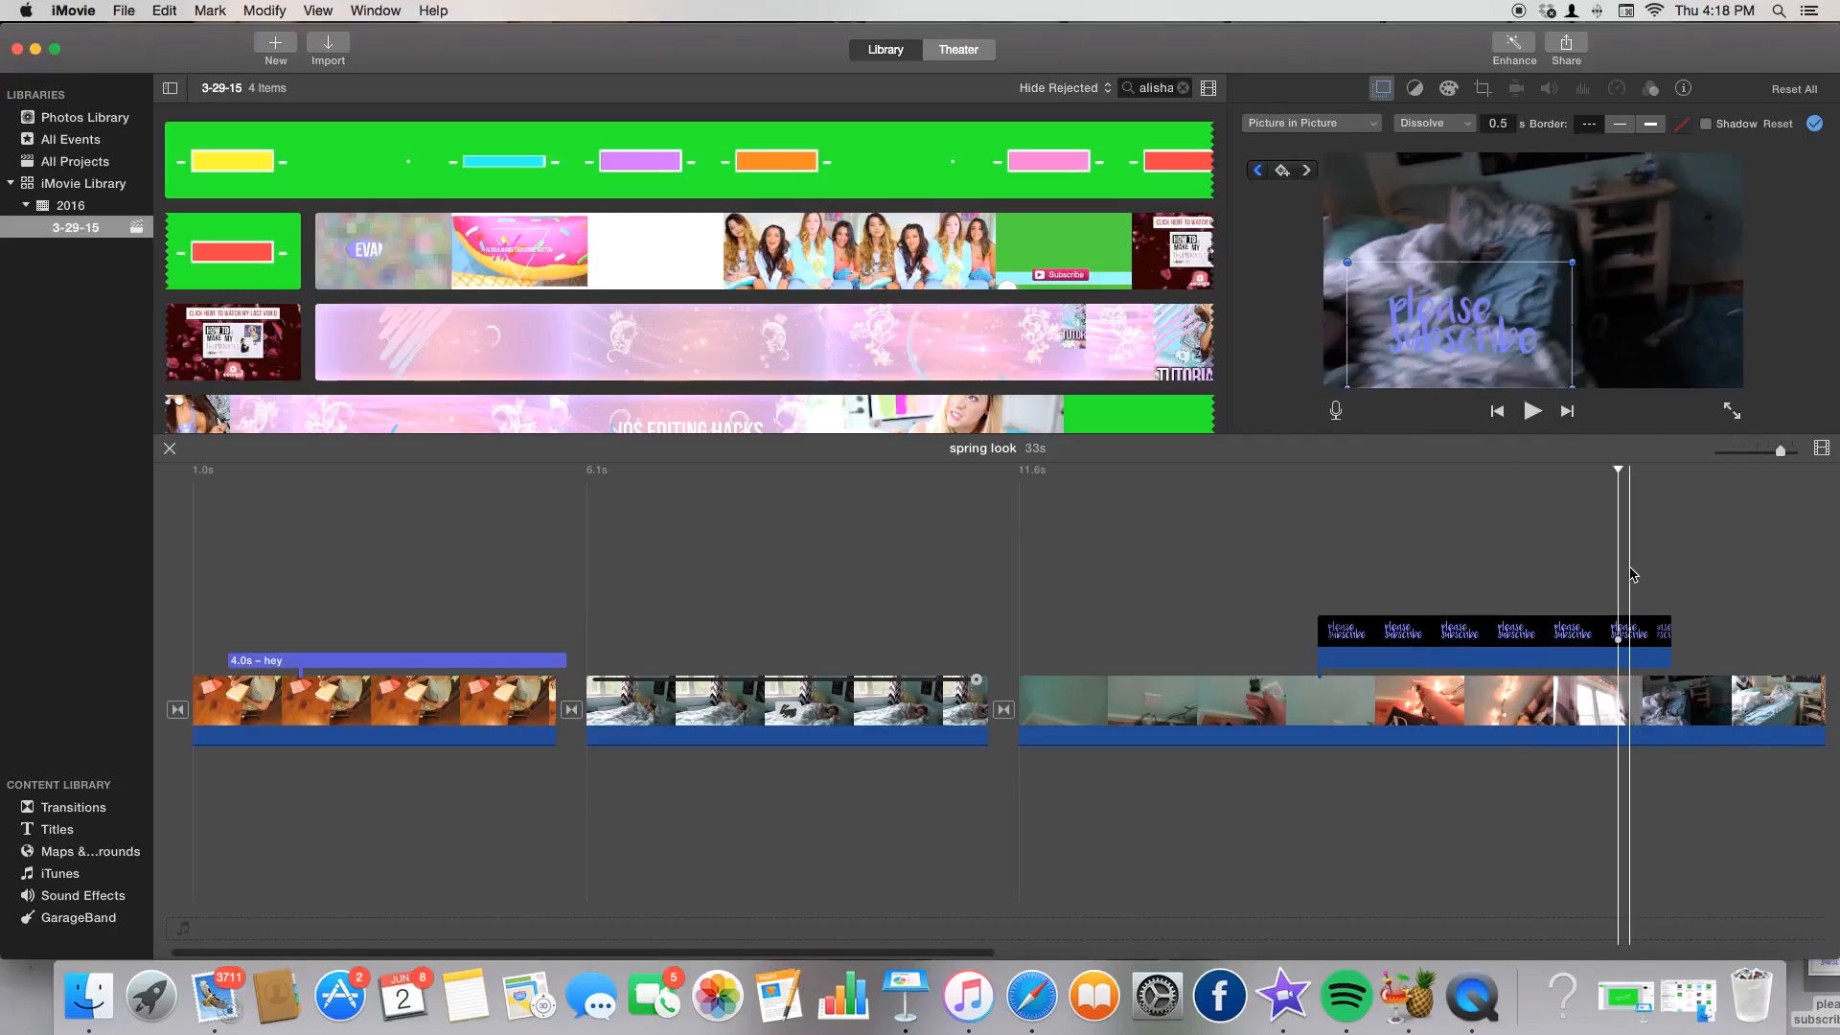
click(1283, 171)
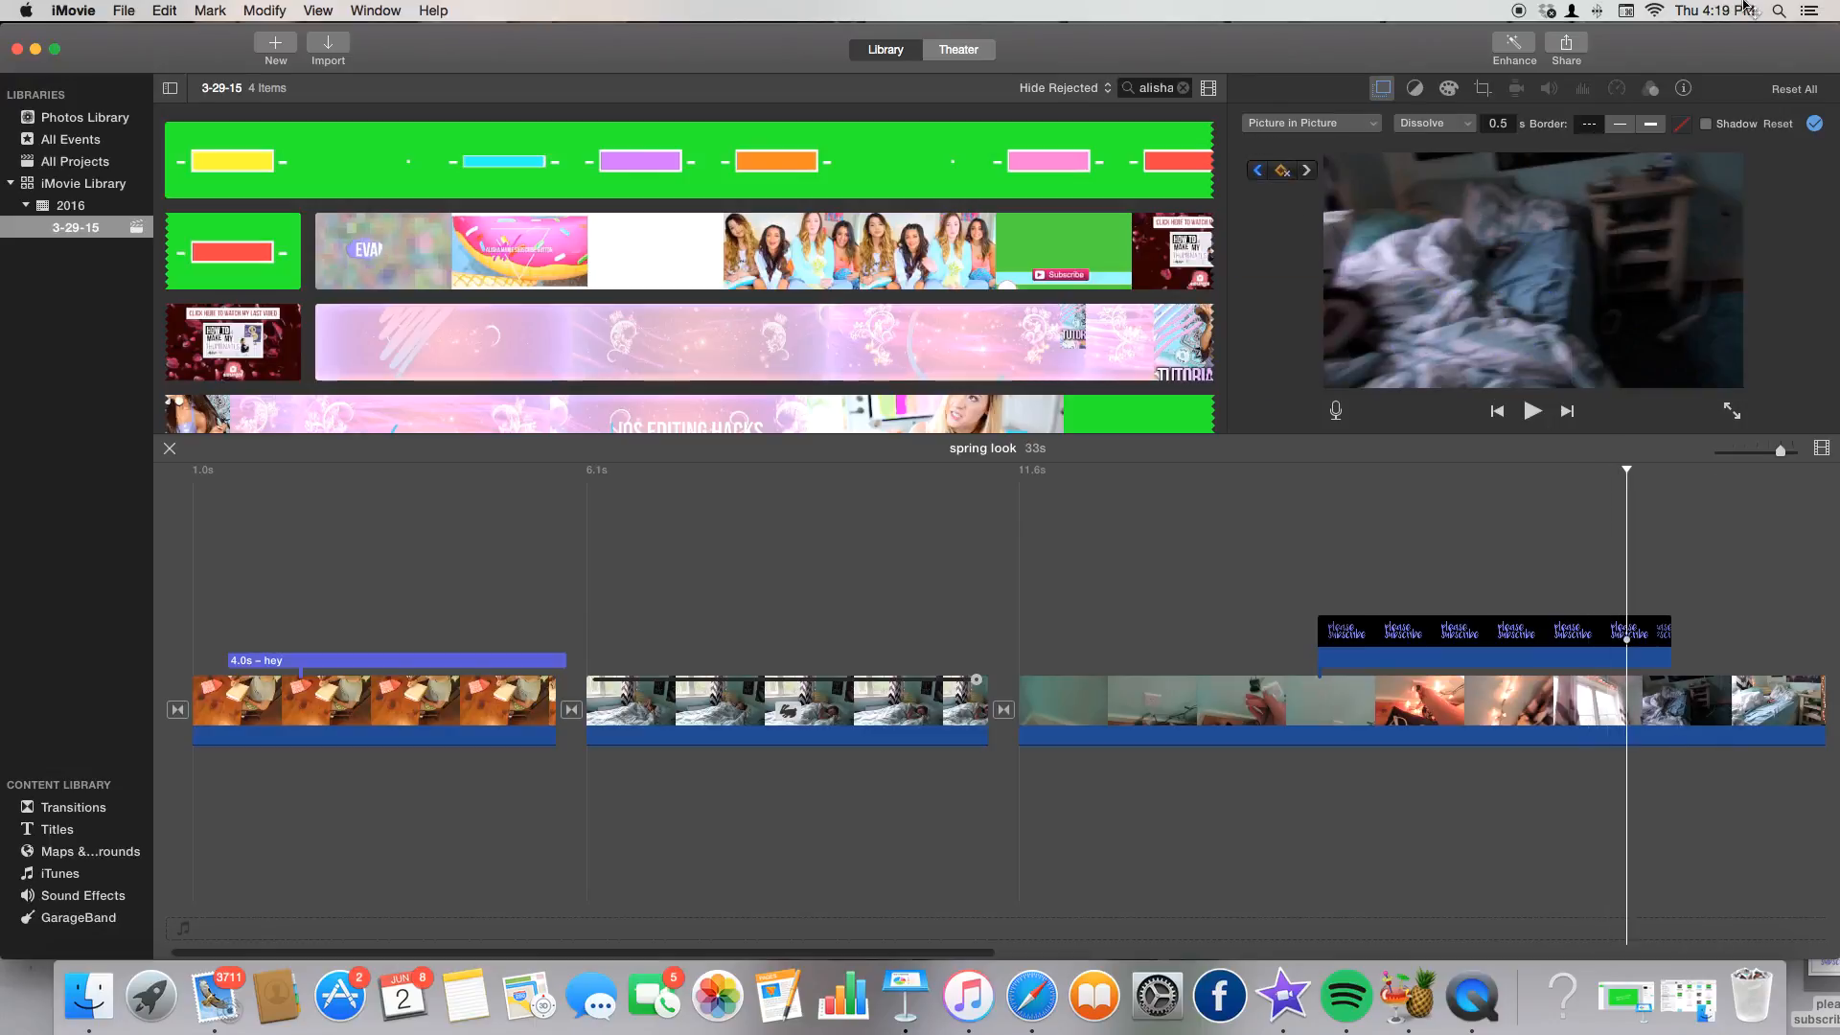
click(1522, 703)
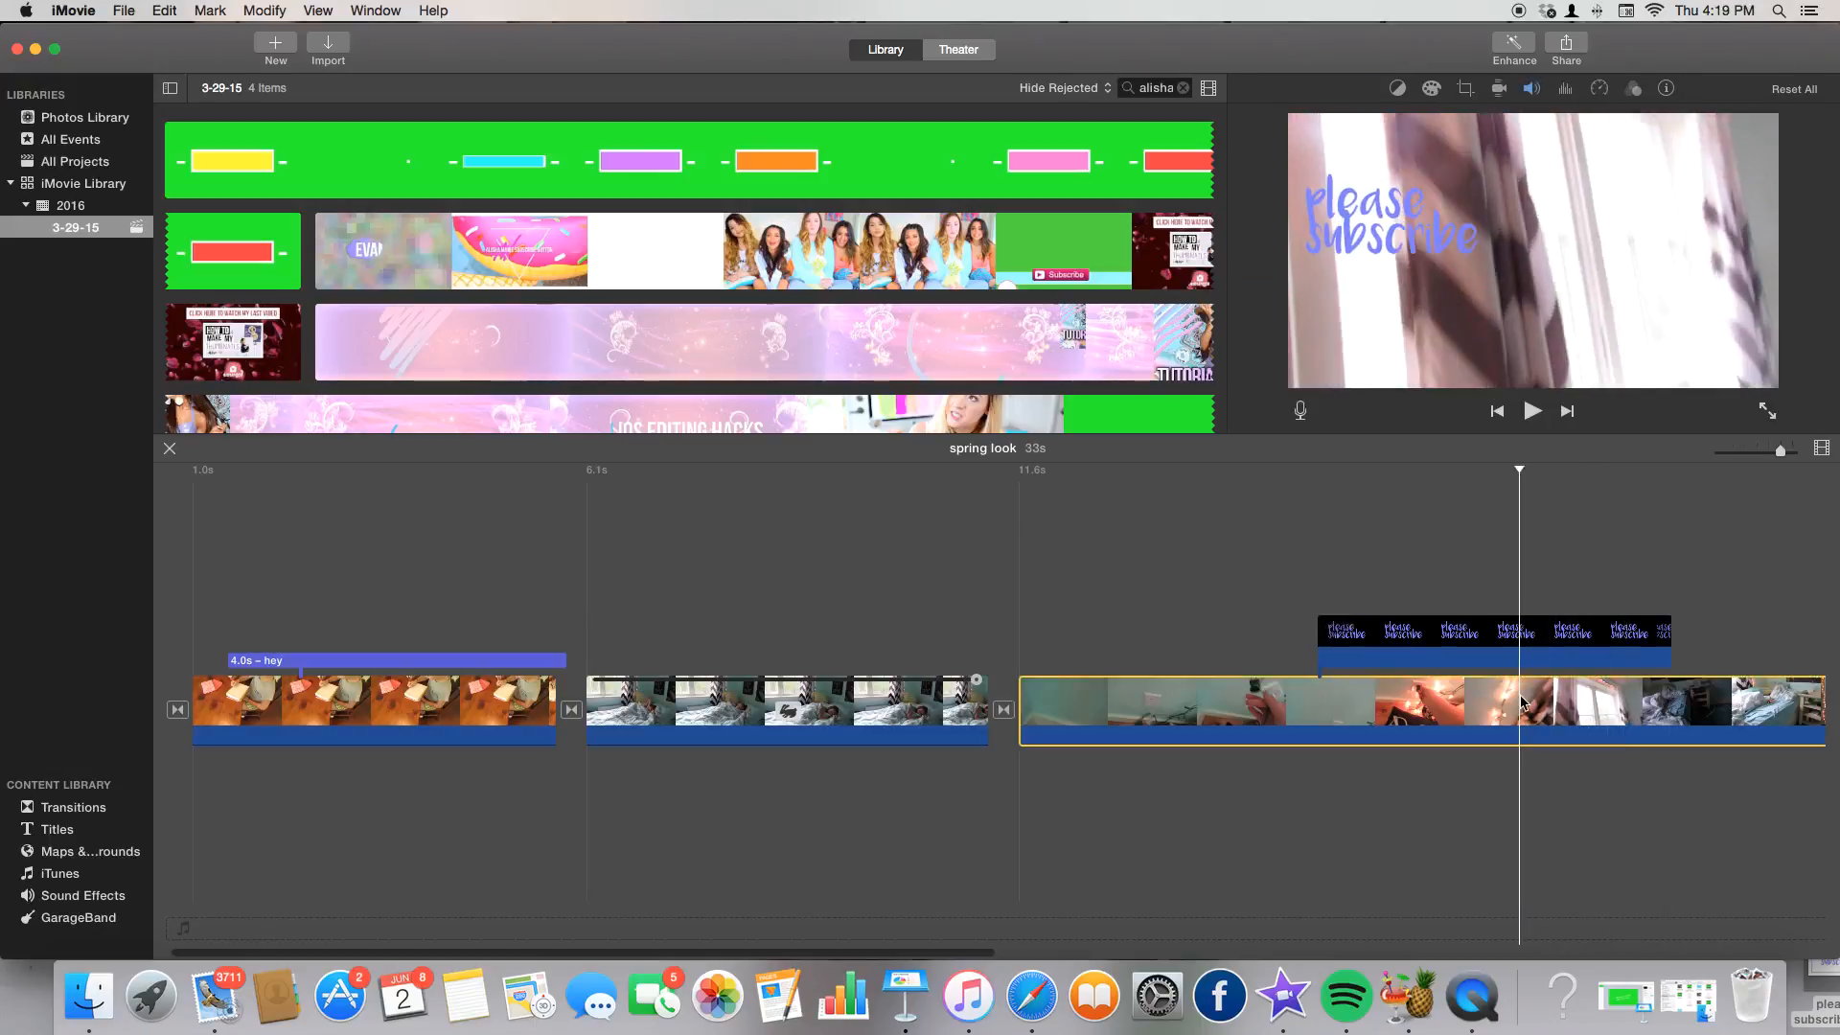
click(1301, 580)
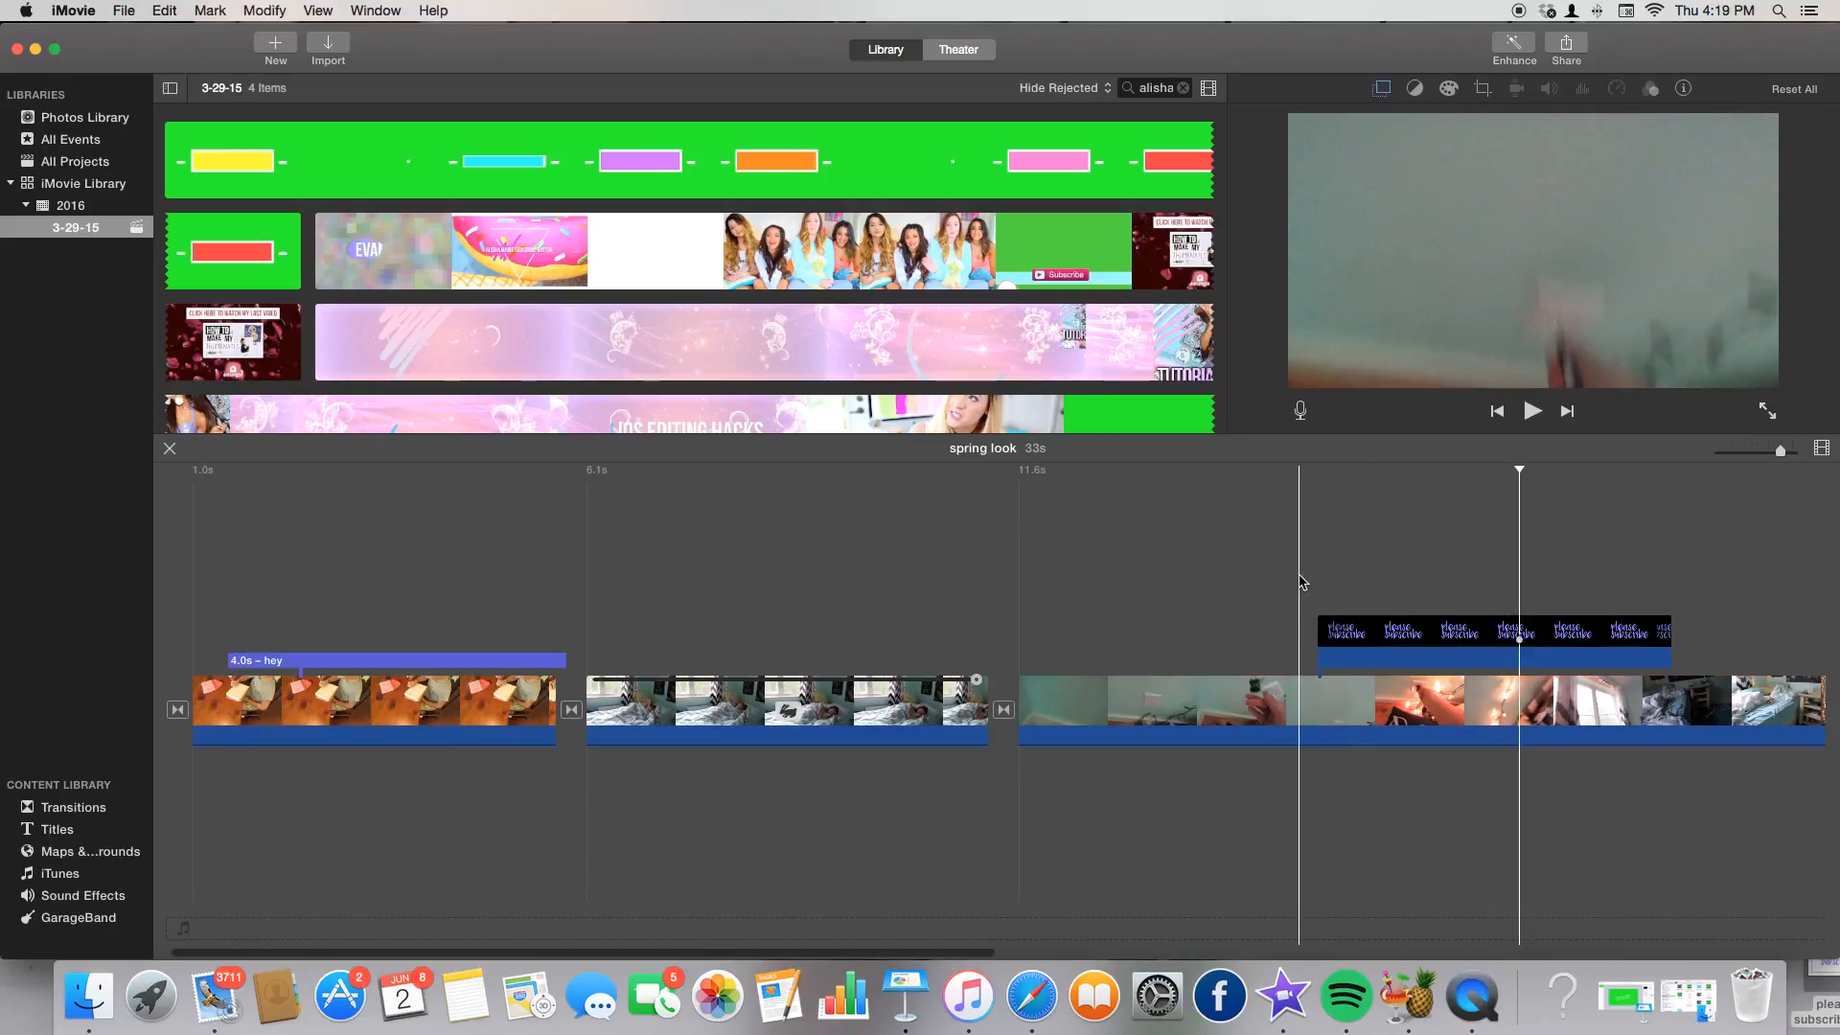
Preview the animated overlay, then minimize both iMovie and the Safari window.
key(space)
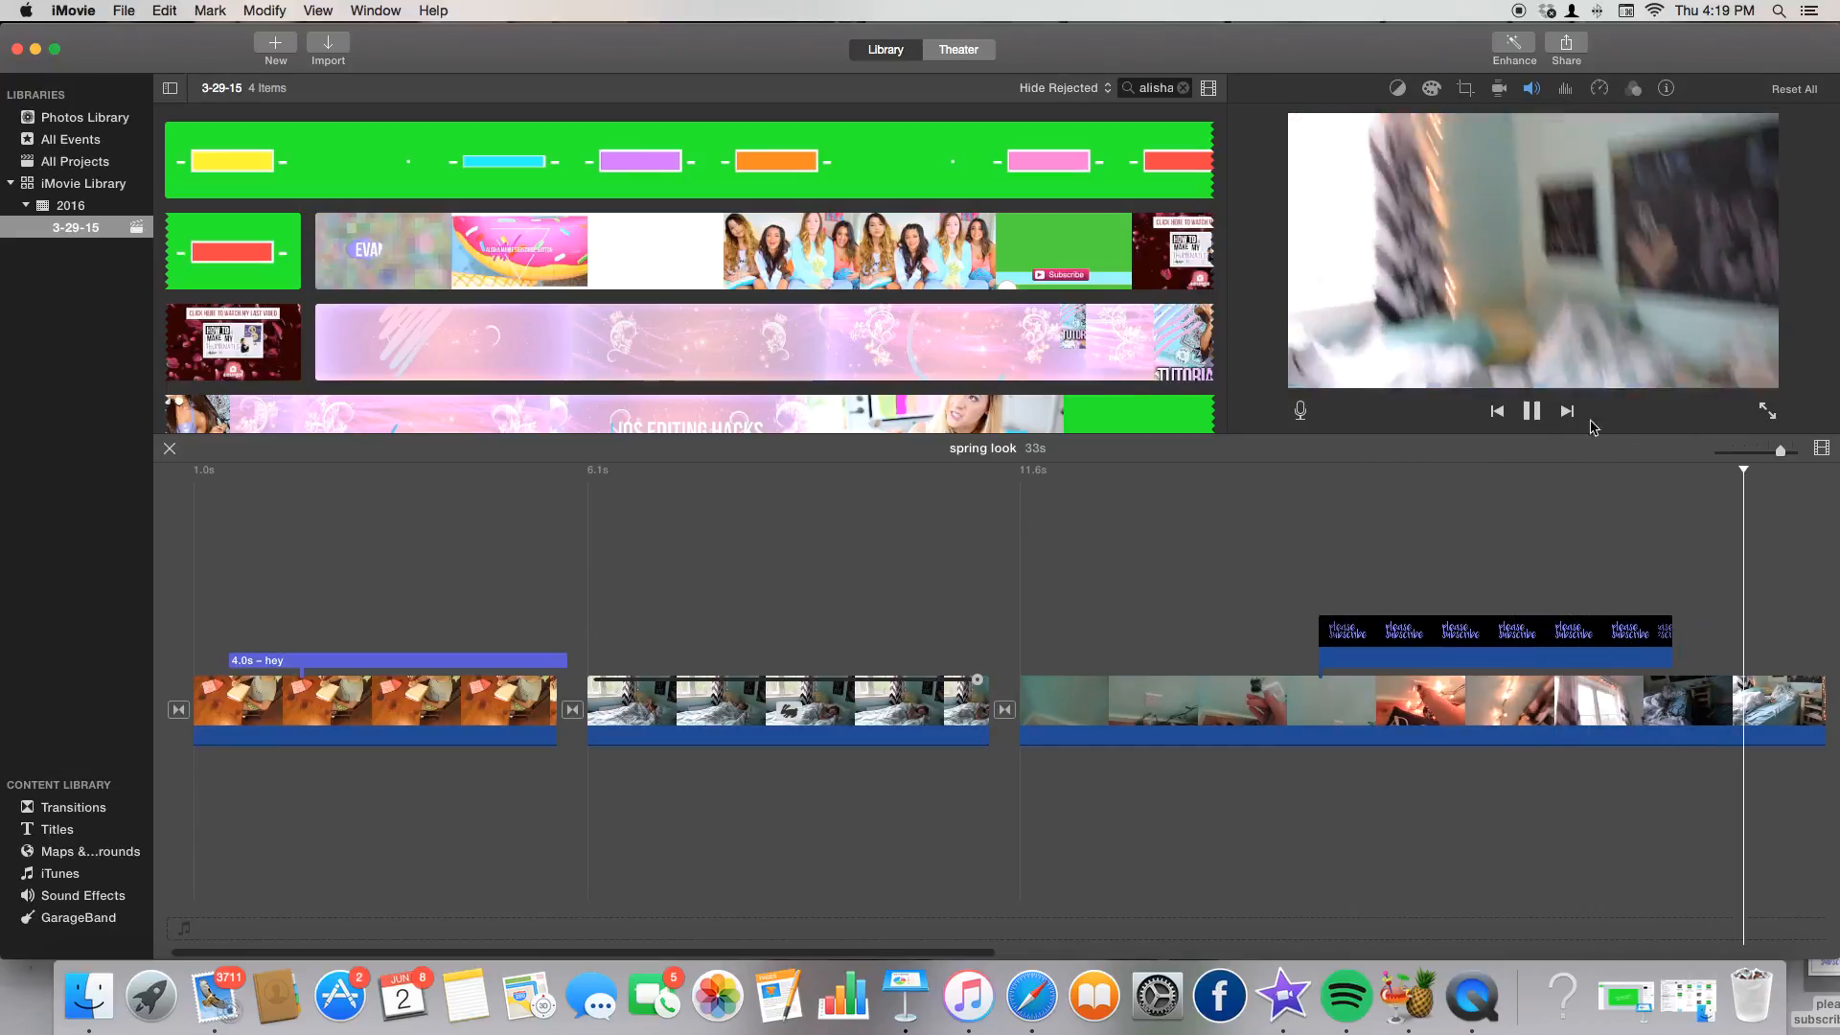
key(space)
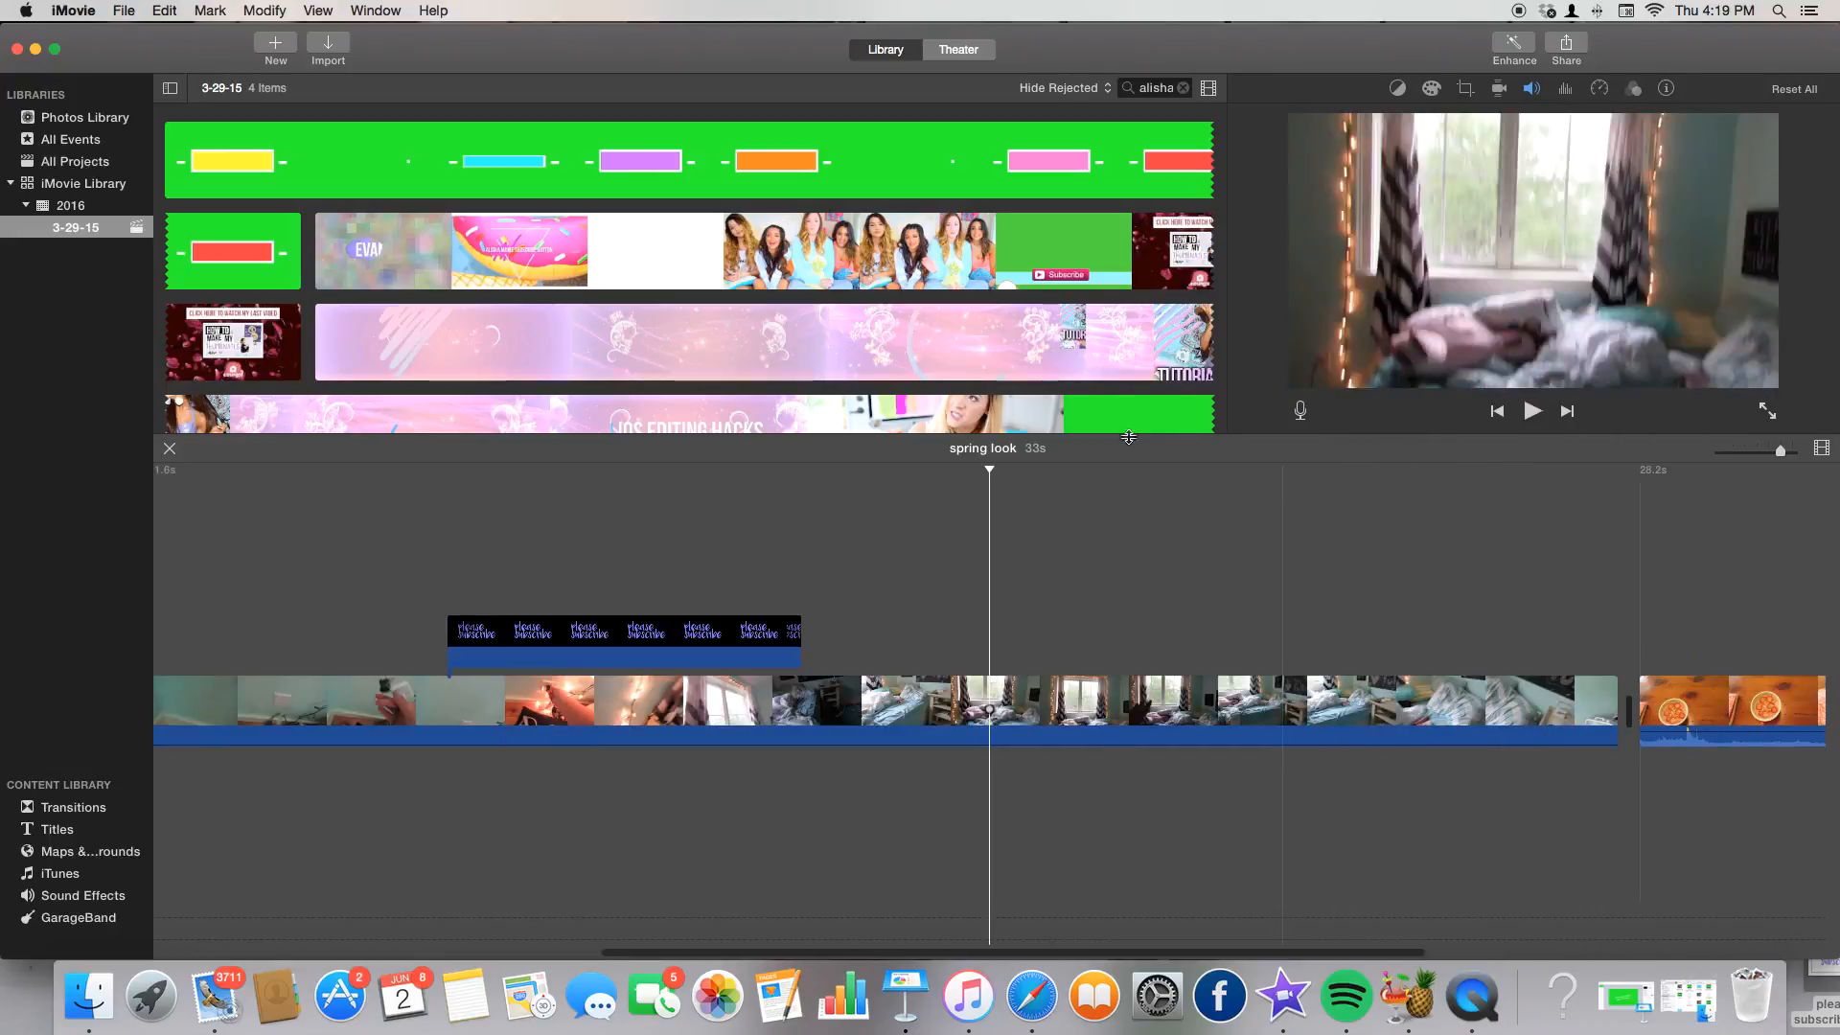
click(34, 49)
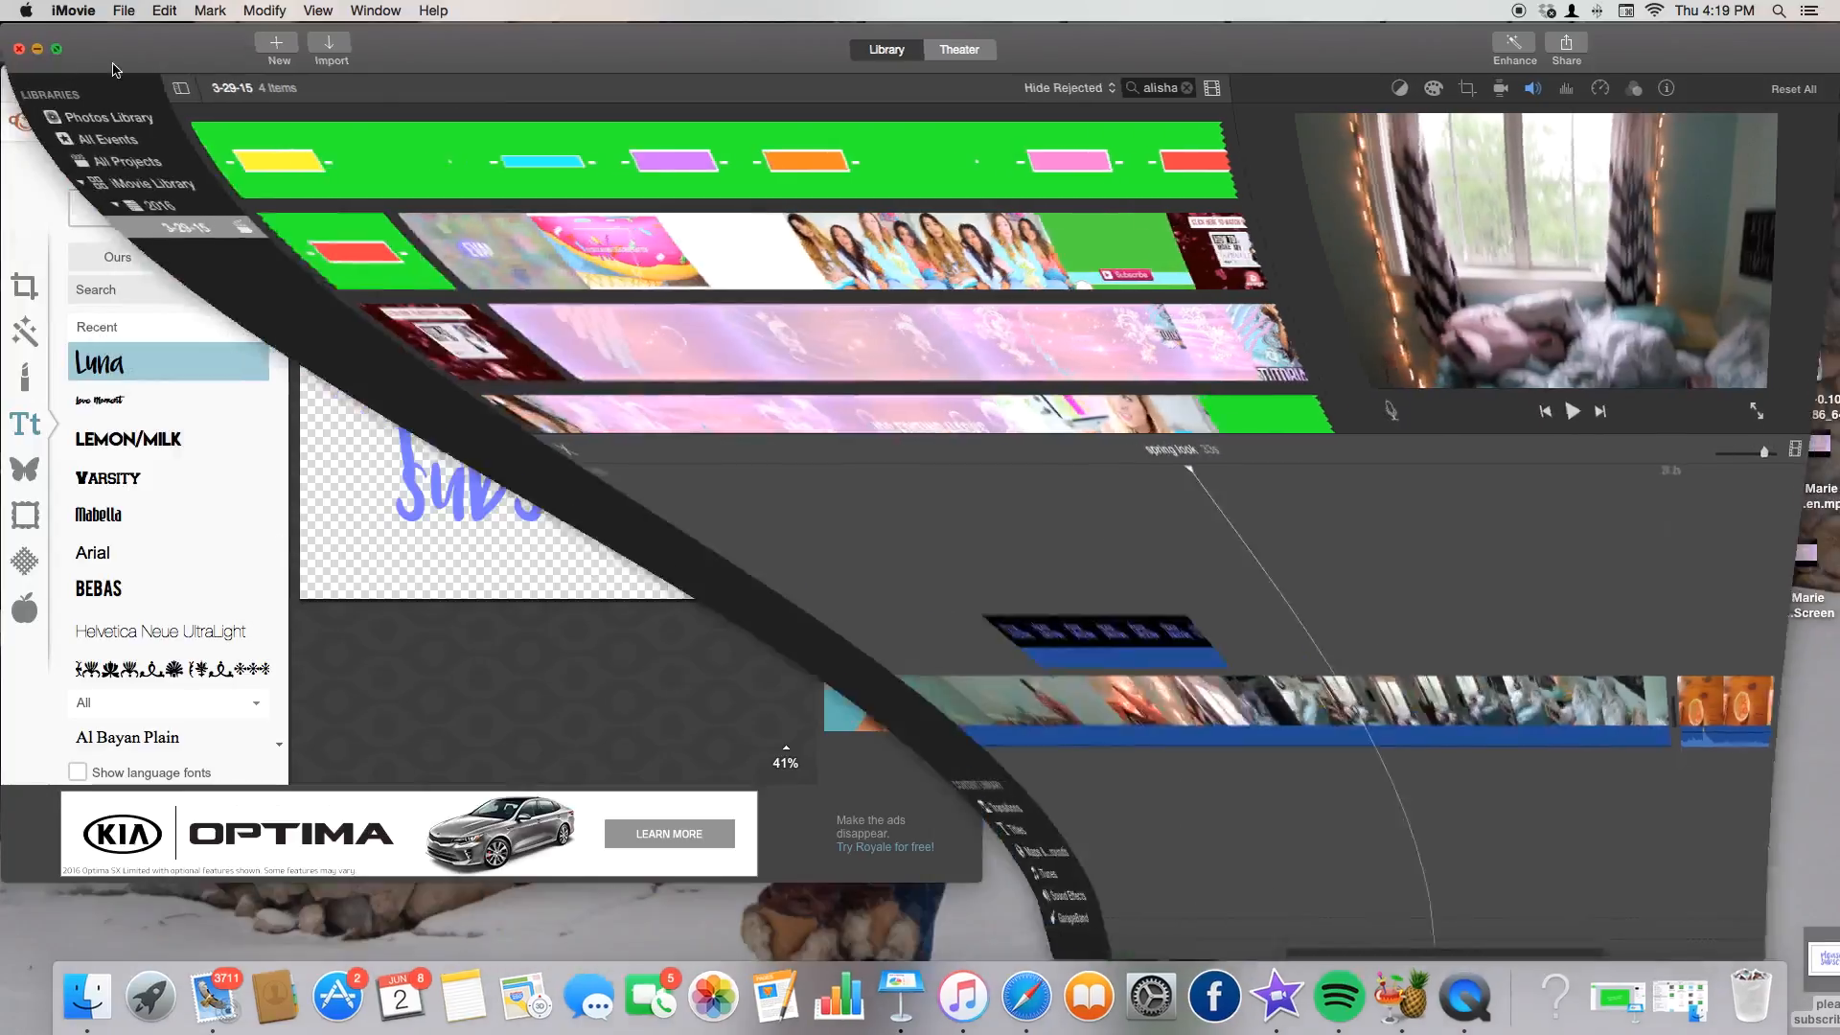
click(39, 83)
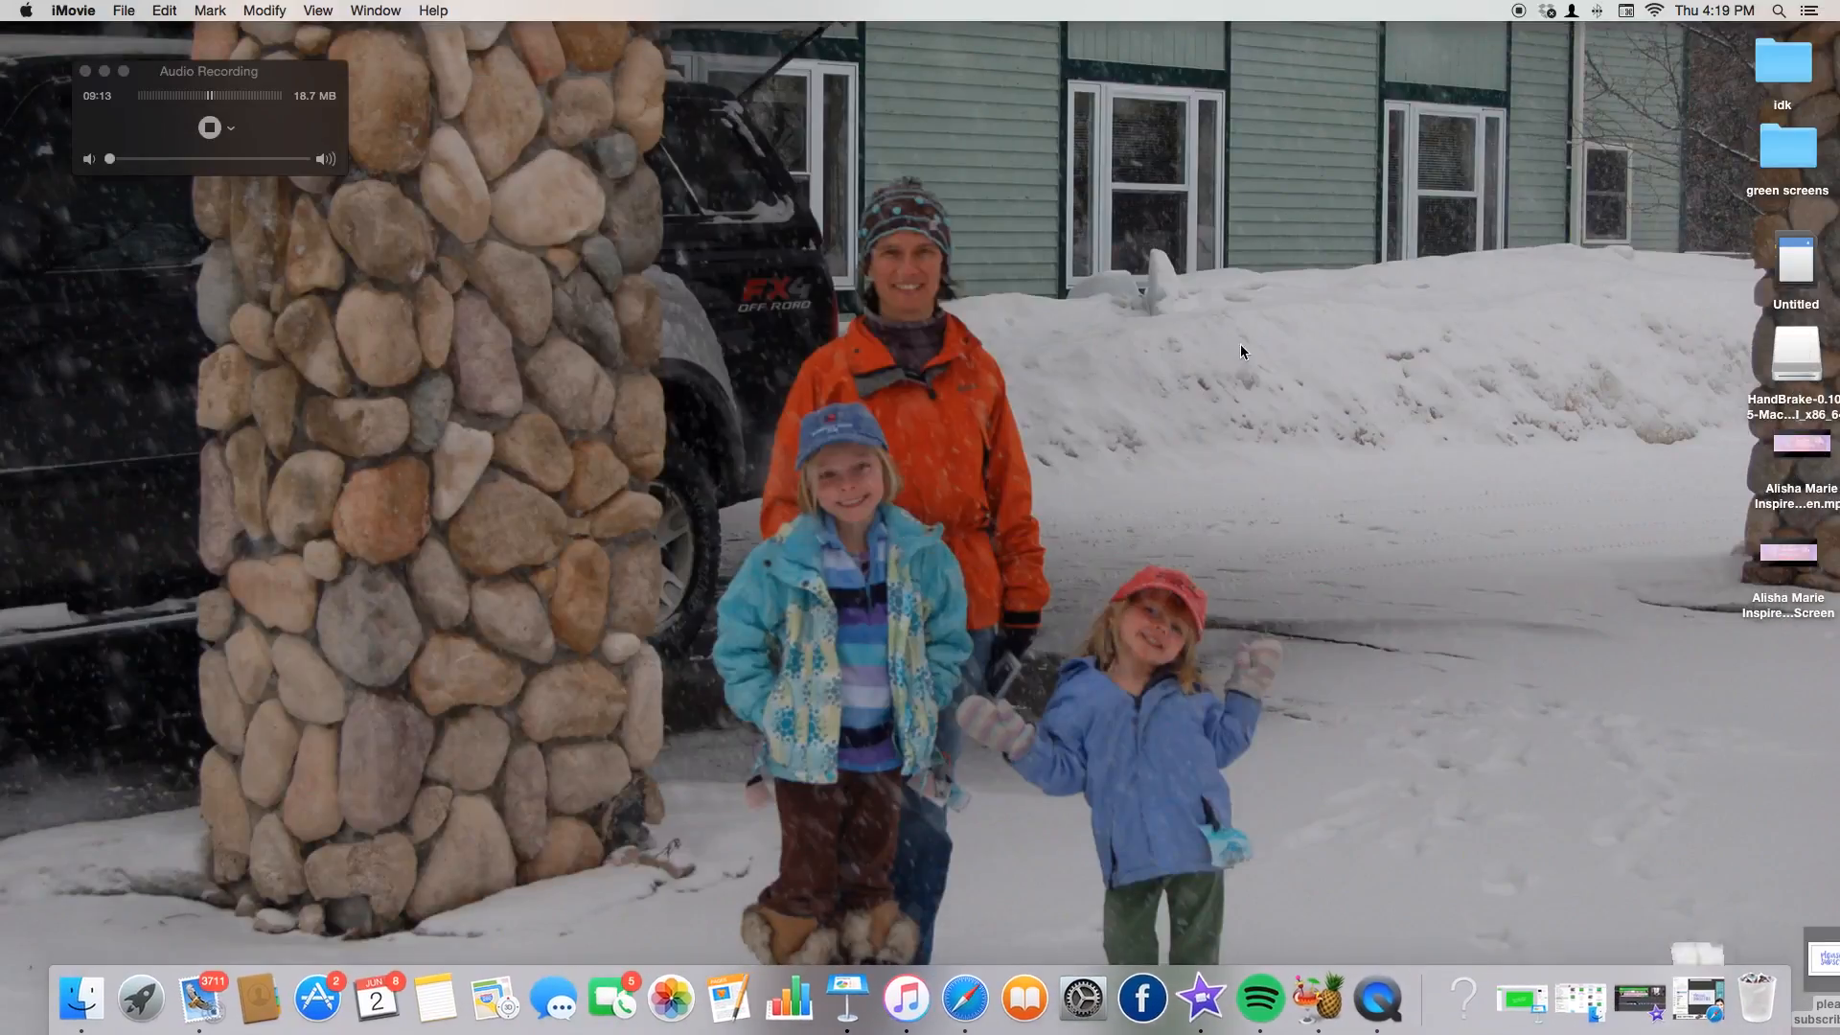